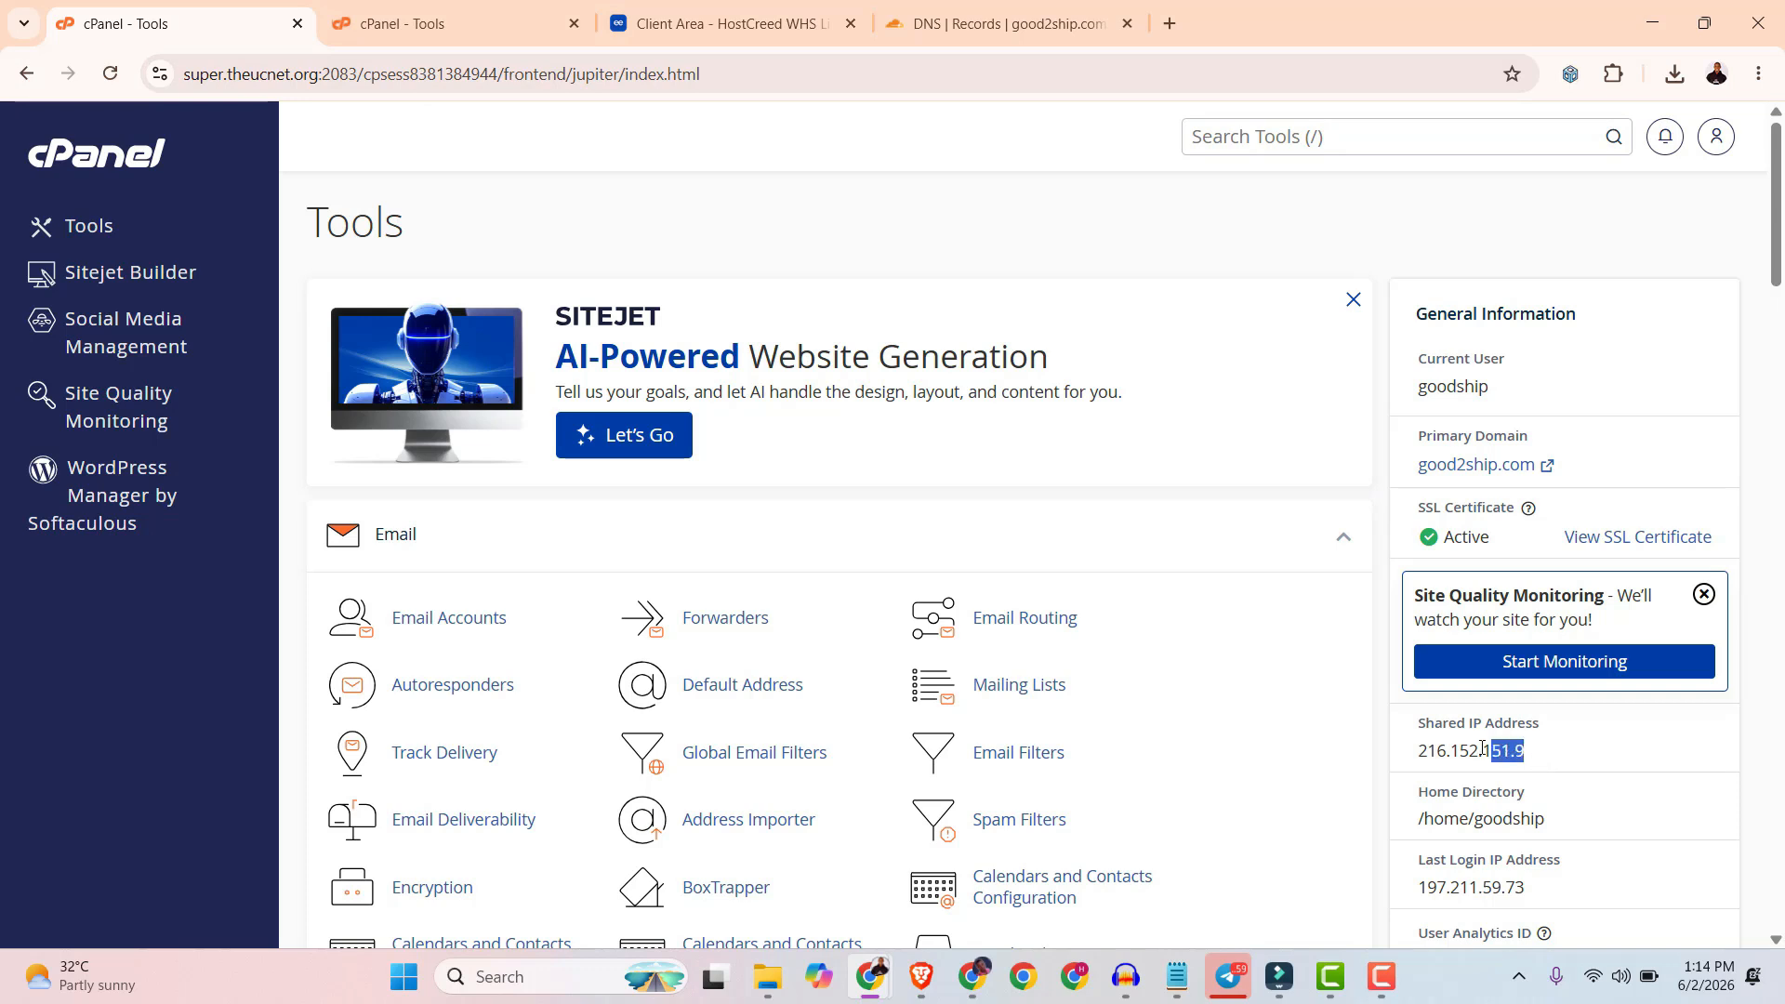
Examine the shared IP address of the destination hosting account on nls.hostcreed.com.
click(482, 13)
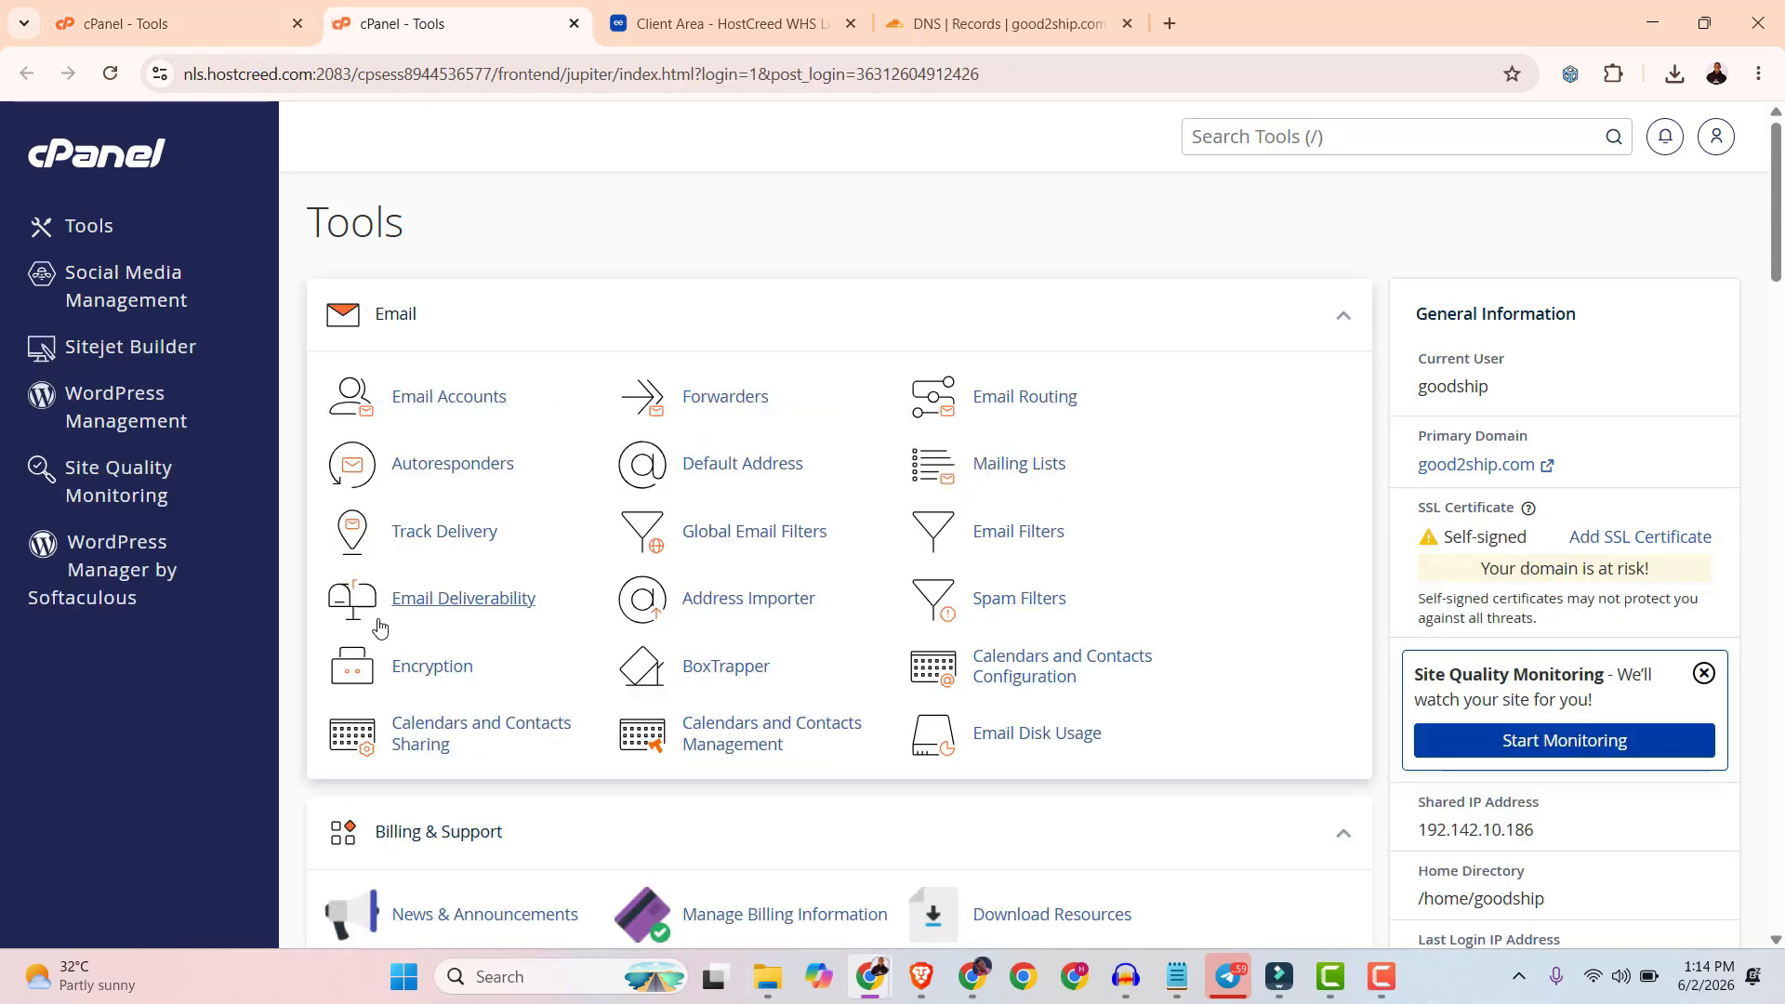
drag(1522, 834, 1411, 840)
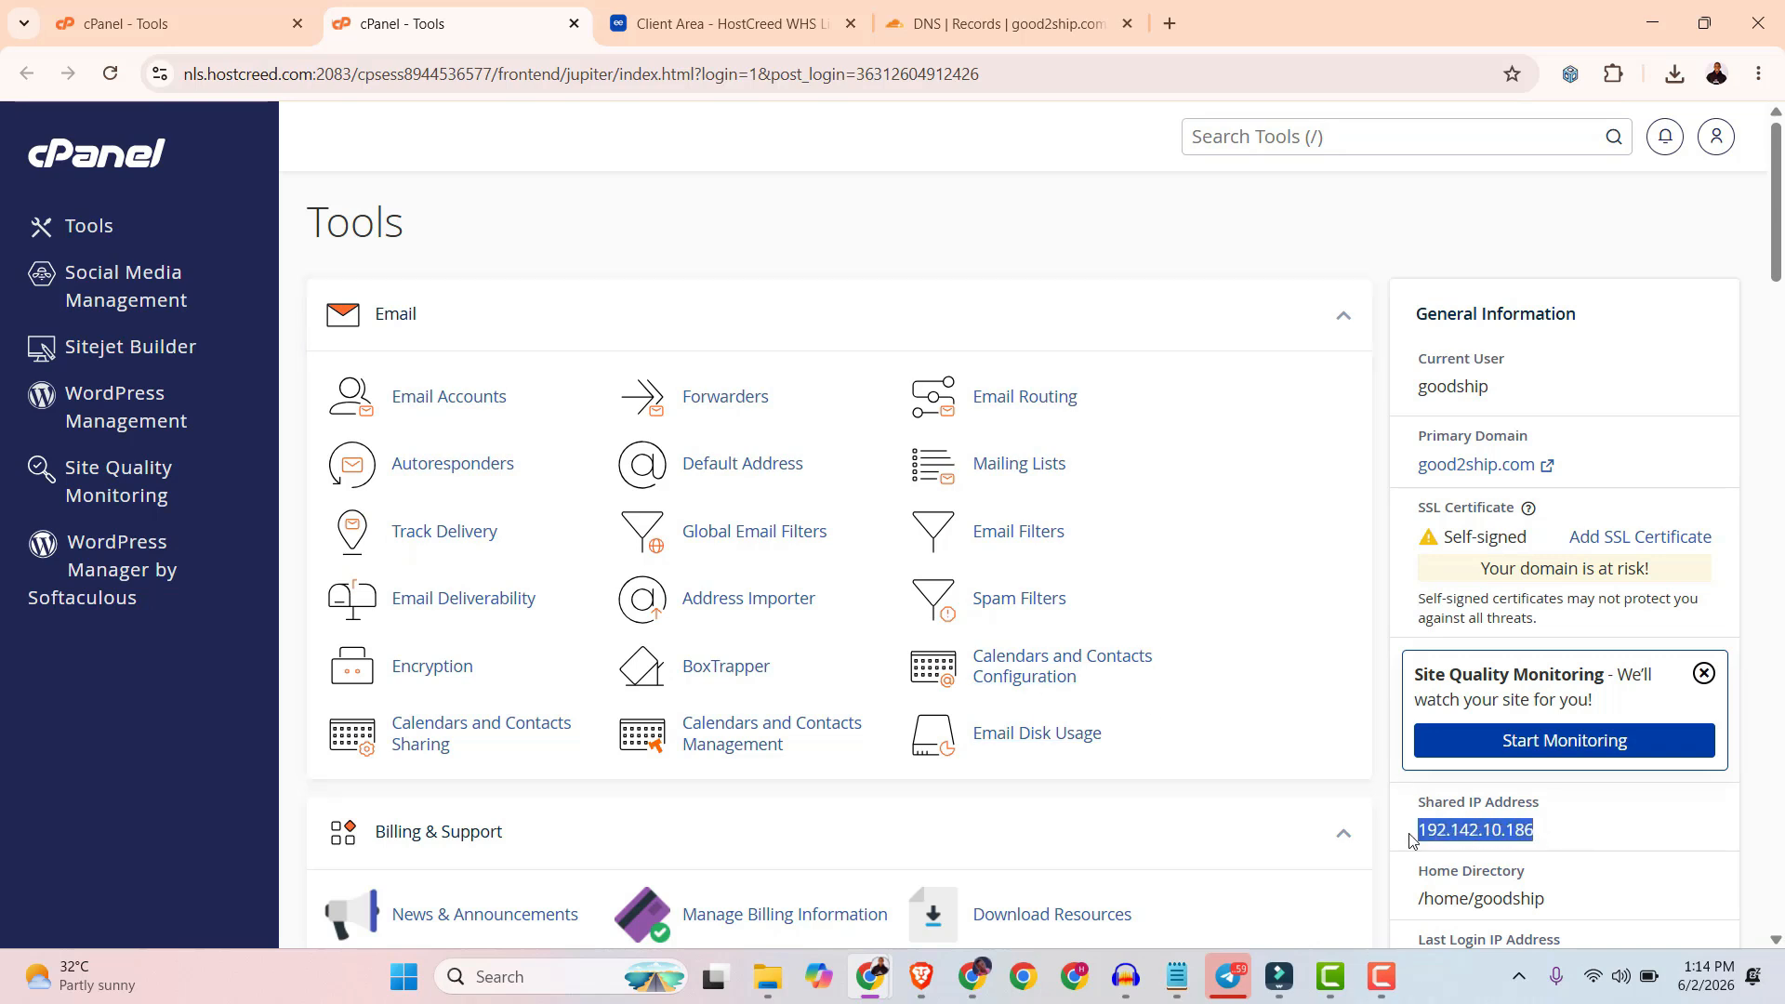
click(1456, 821)
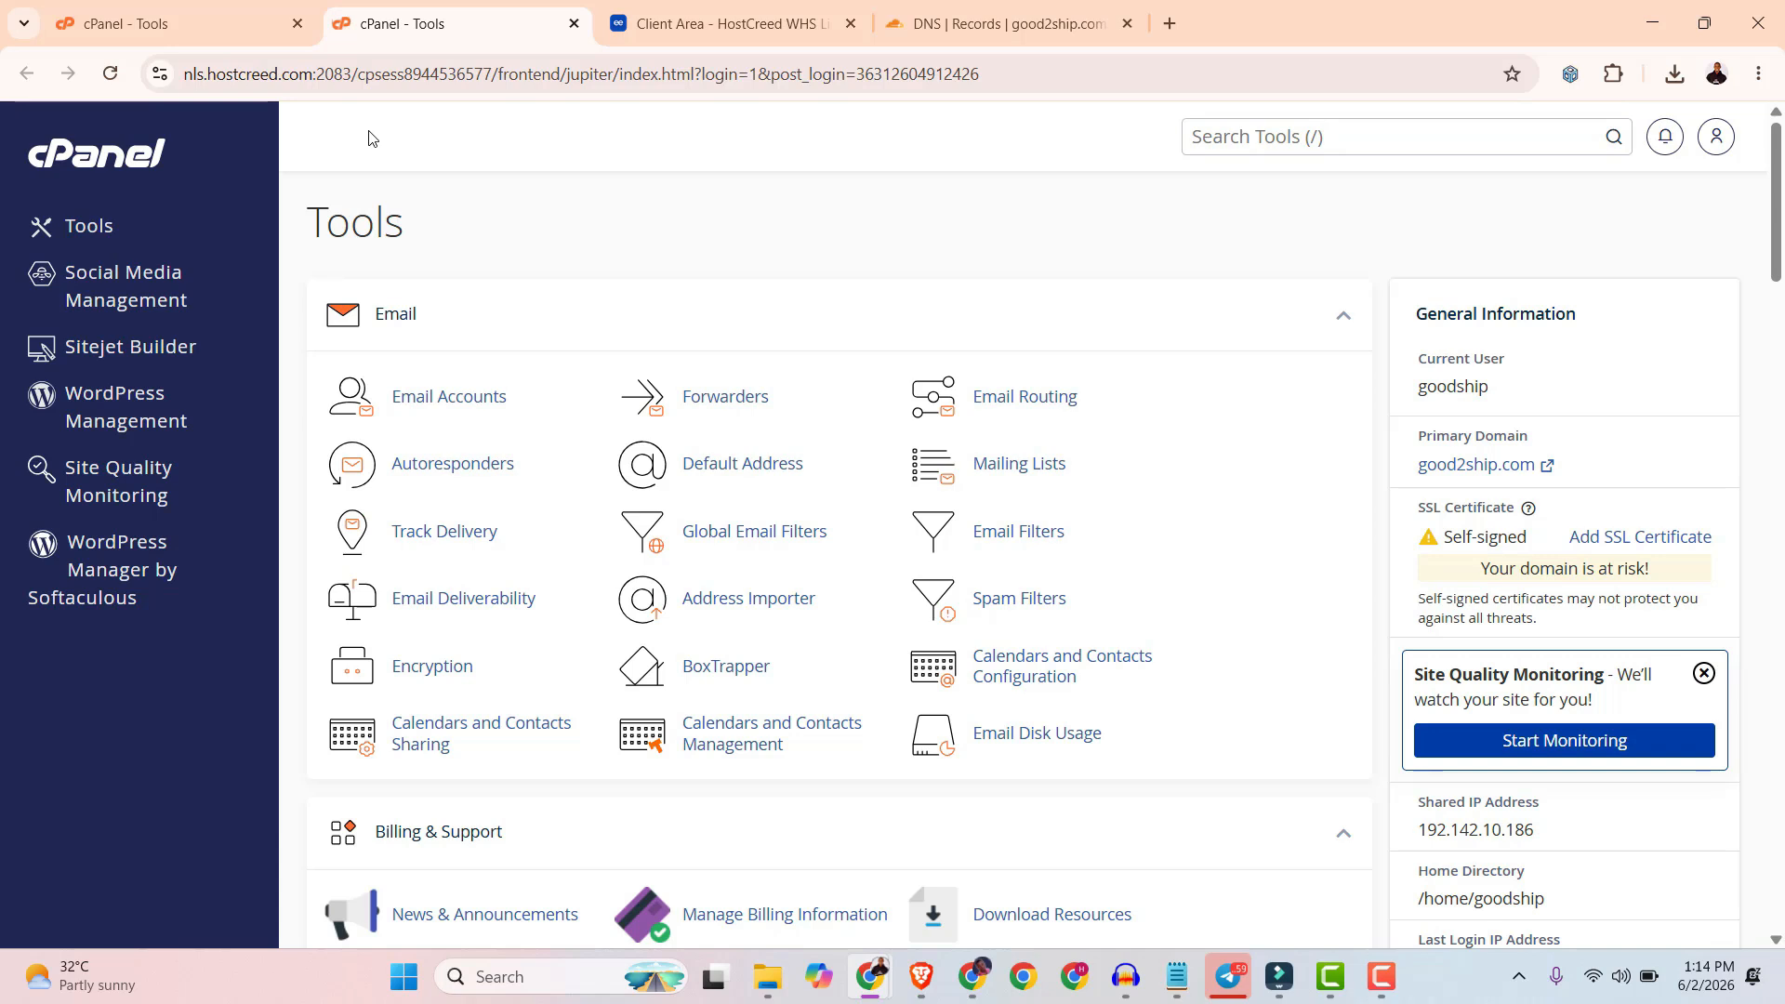
Examine the website files in the source account's public_html folder on super.theucnet.org, then close File Manager.
click(225, 37)
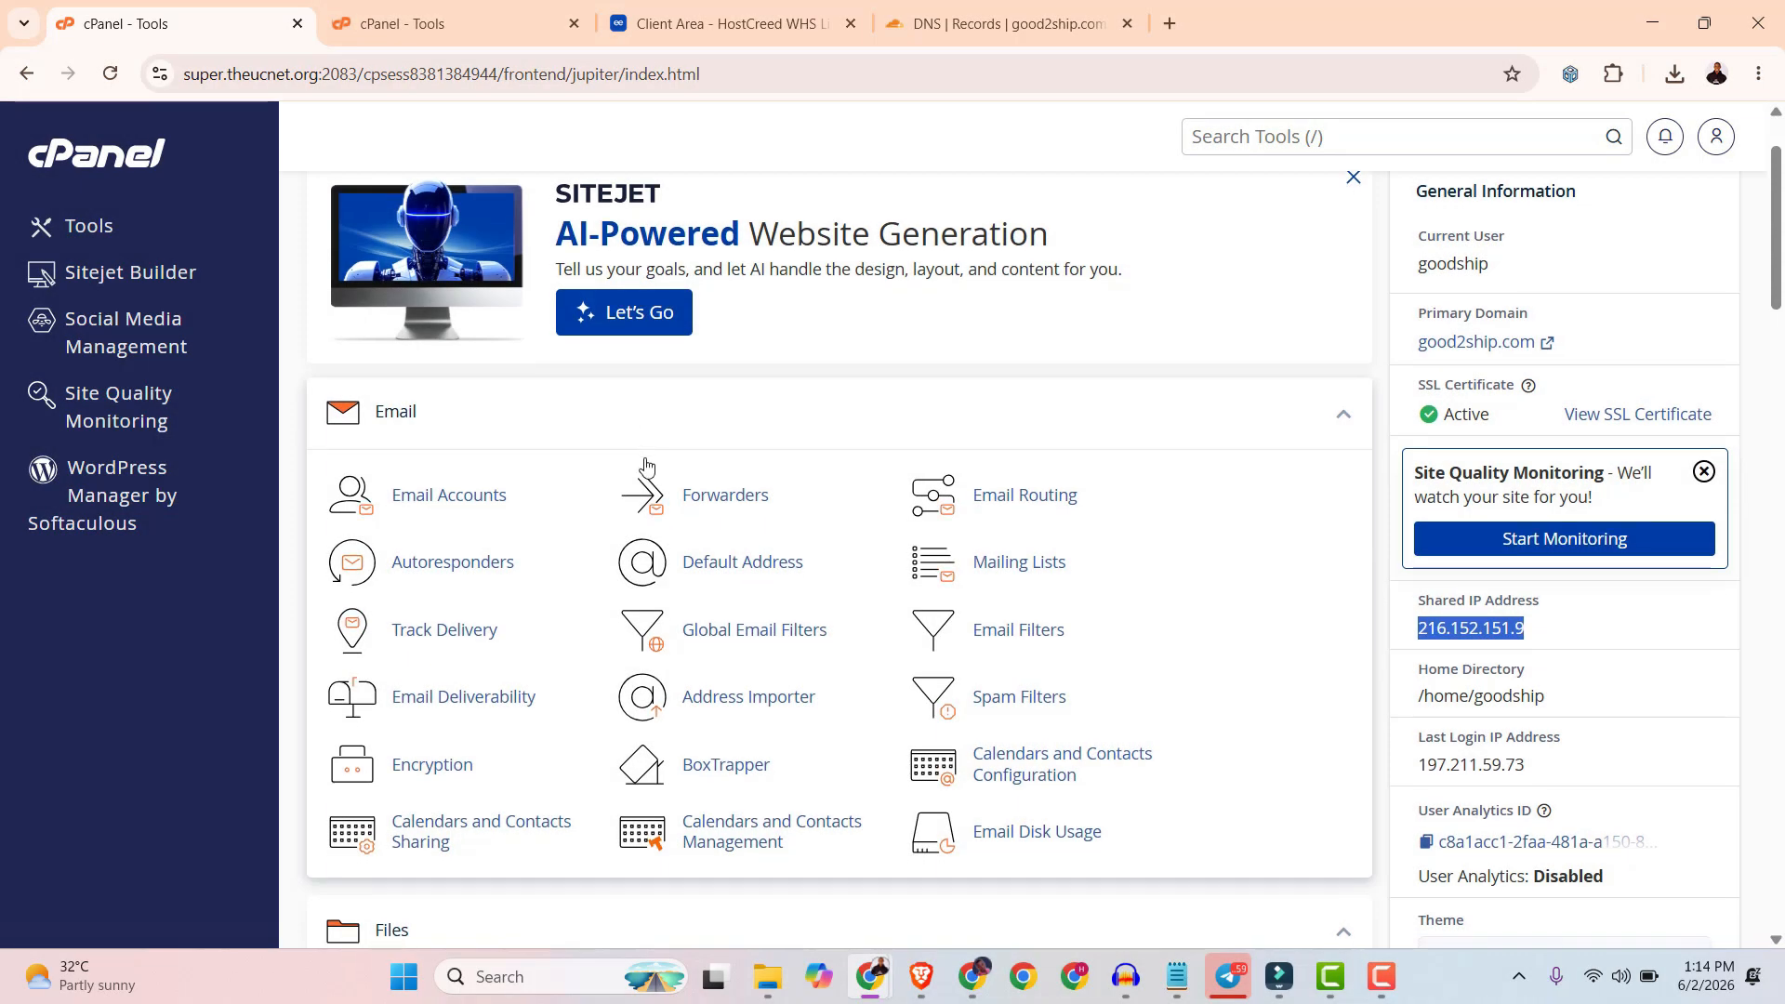
scroll(648, 465, down, 4)
click(485, 681)
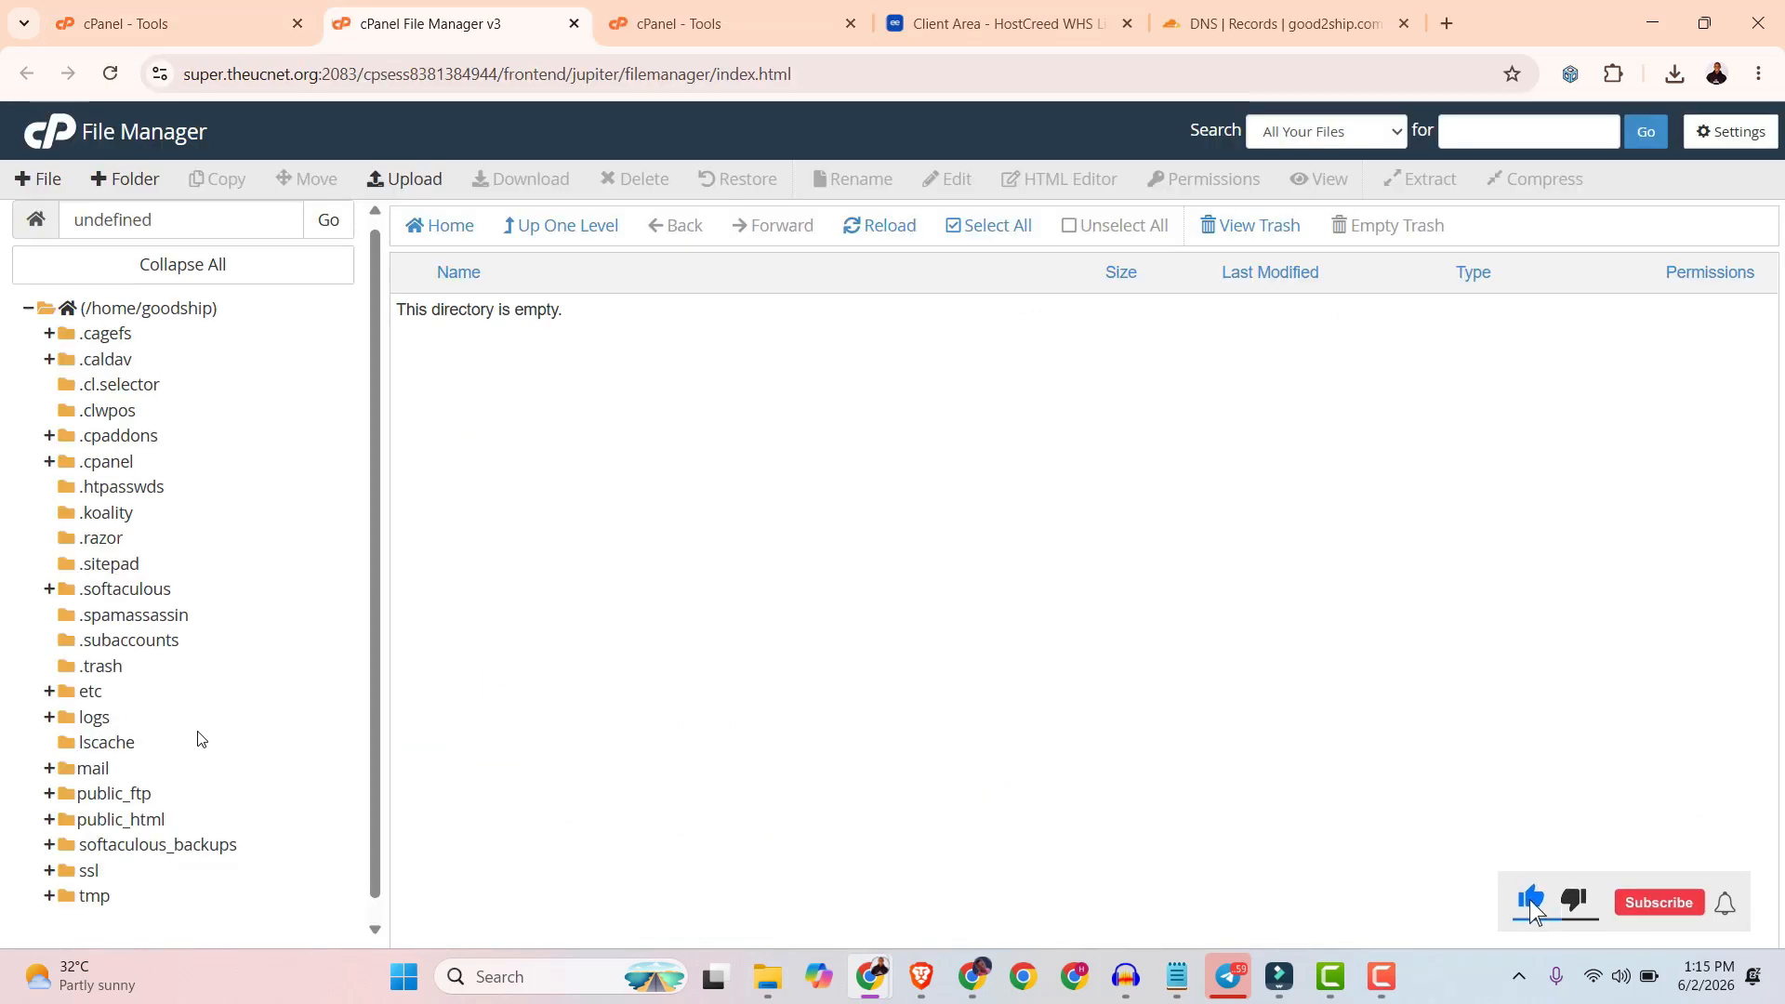
scroll(173, 762, down, 1)
click(109, 797)
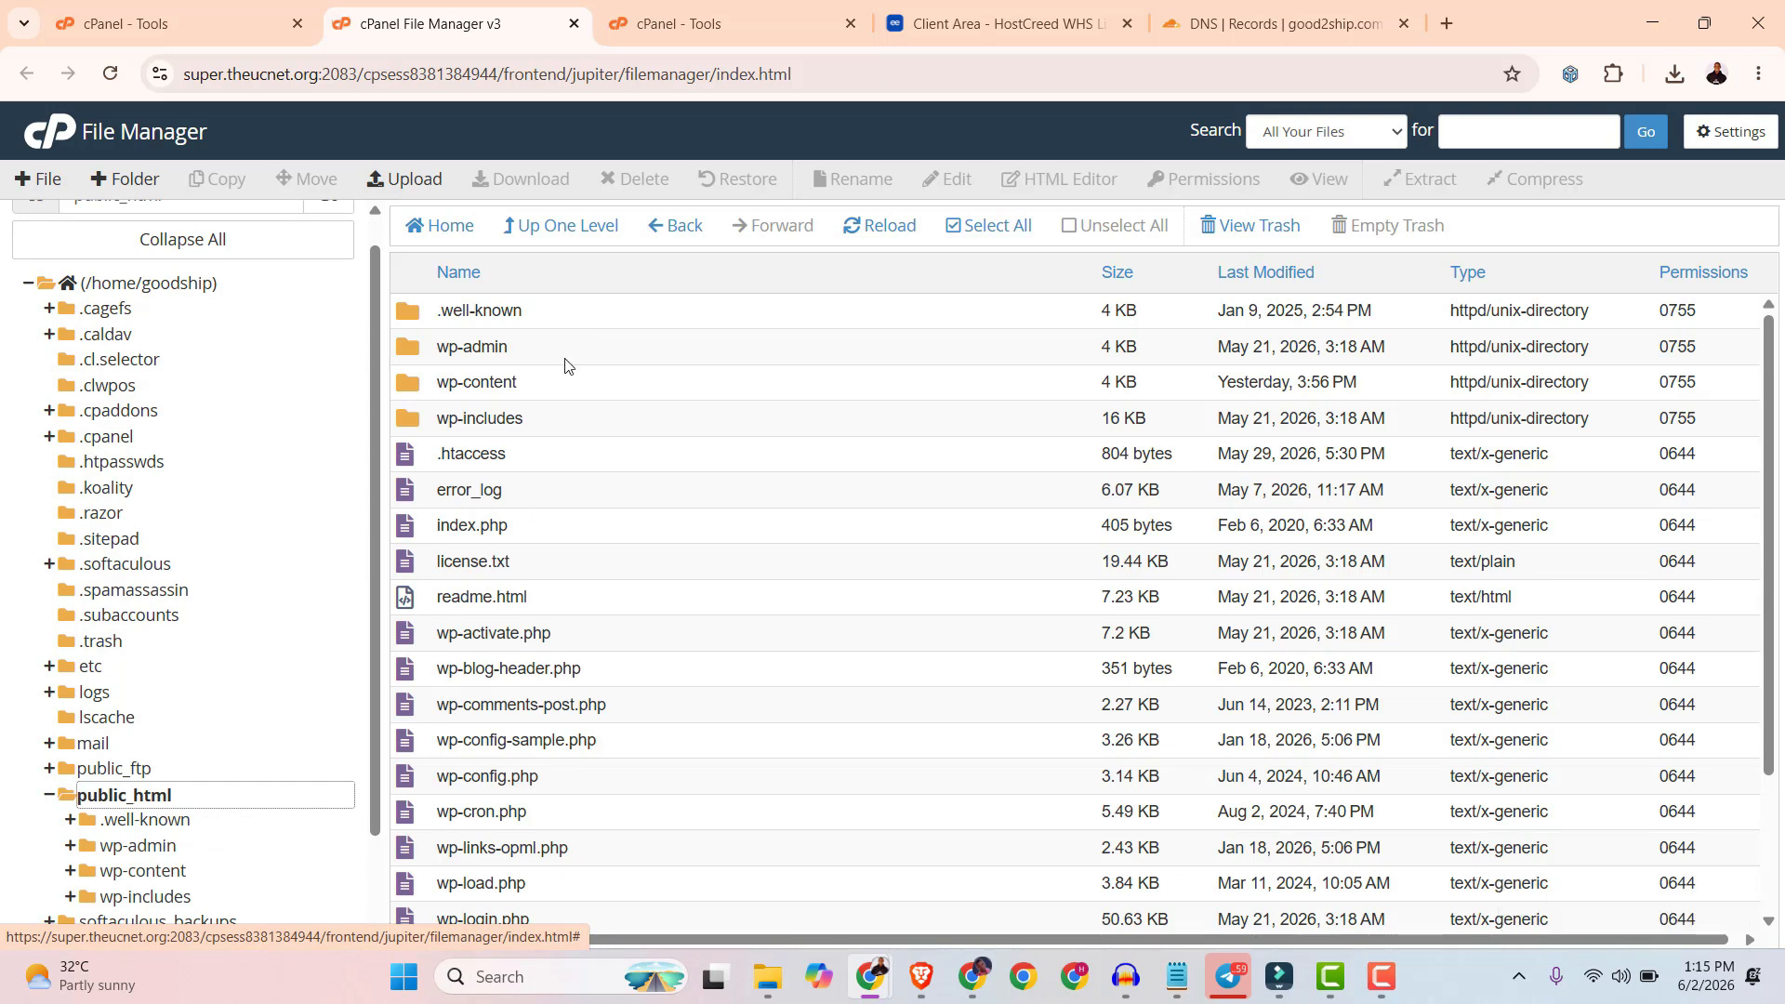
click(574, 27)
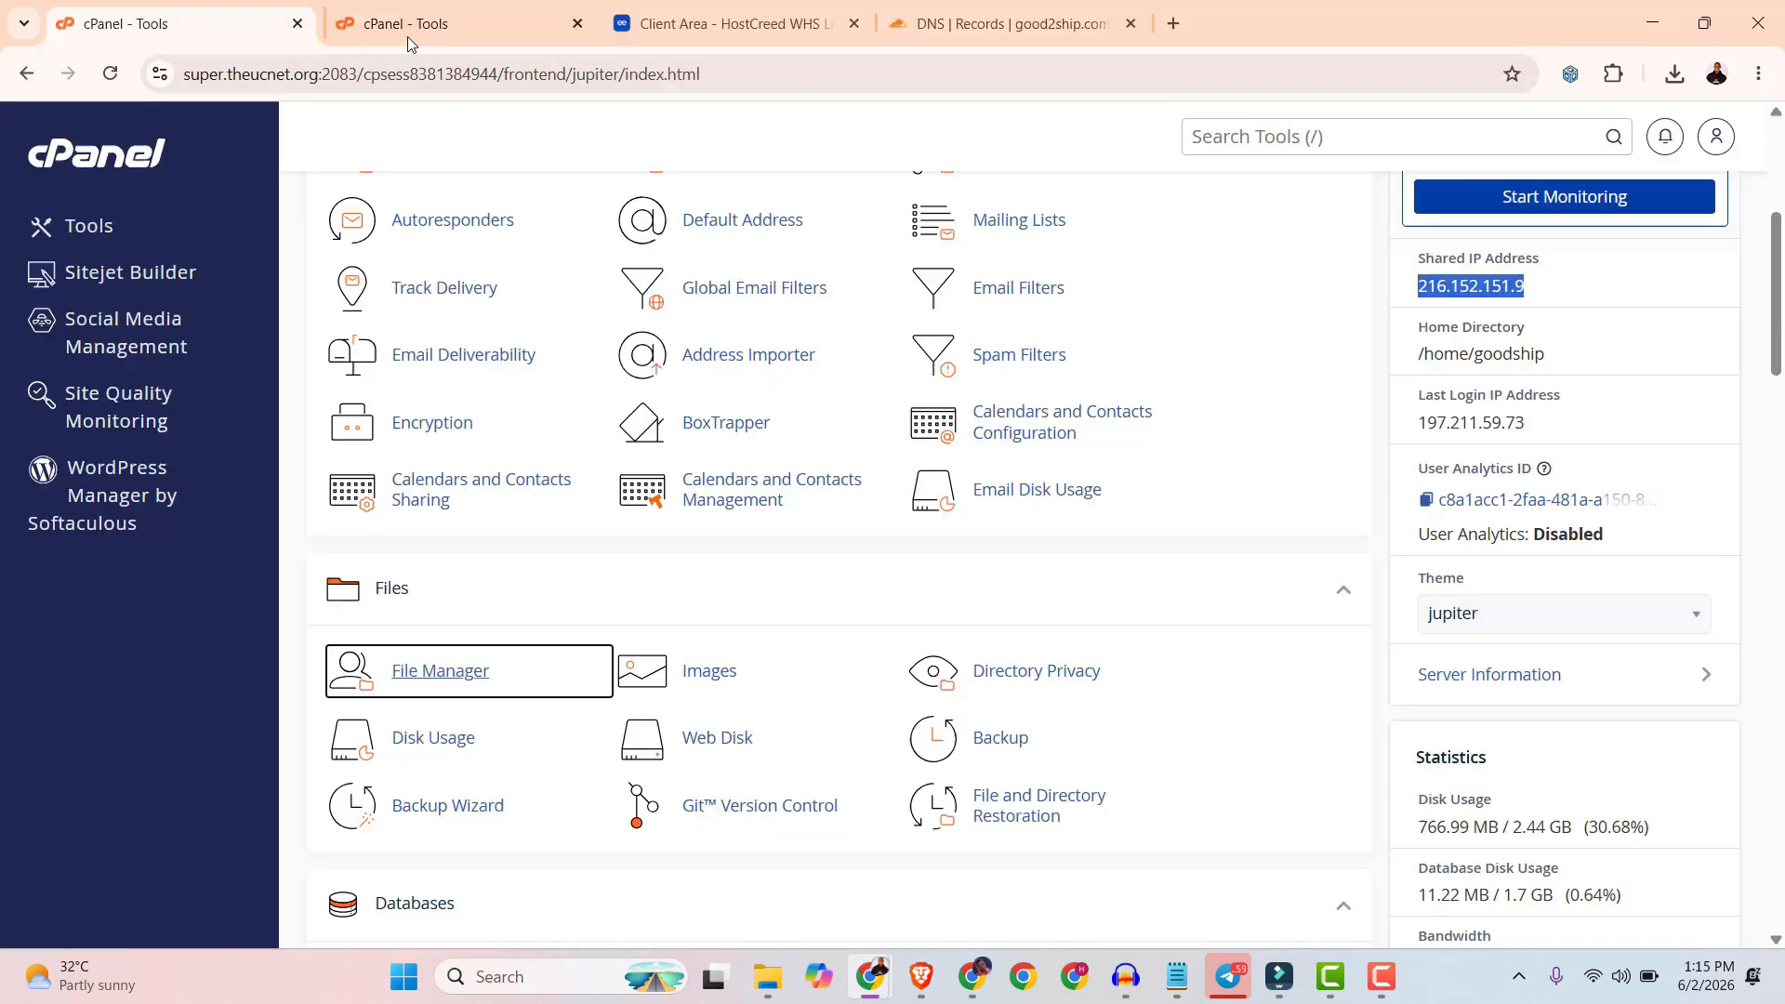
Review the source account's existing databases and database users, then return to its tools overview.
scroll(664, 632, down, 3)
scroll(664, 632, down, 2)
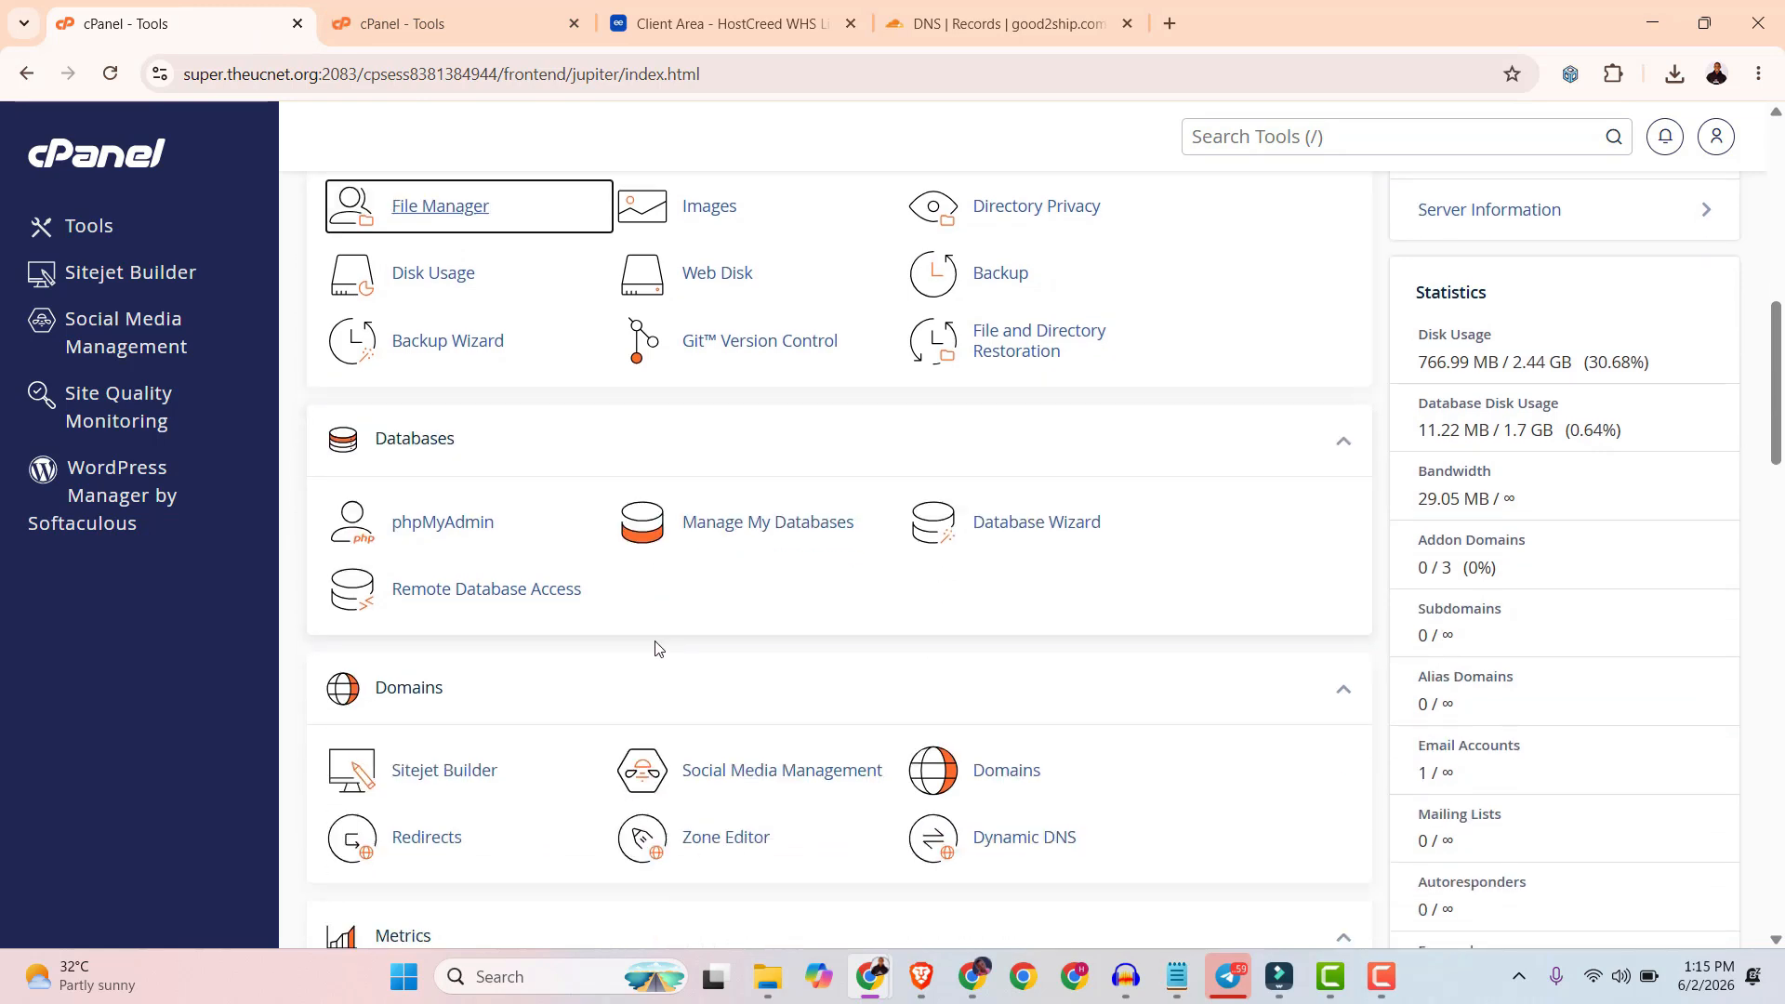
scroll(655, 648, down, 1)
click(792, 412)
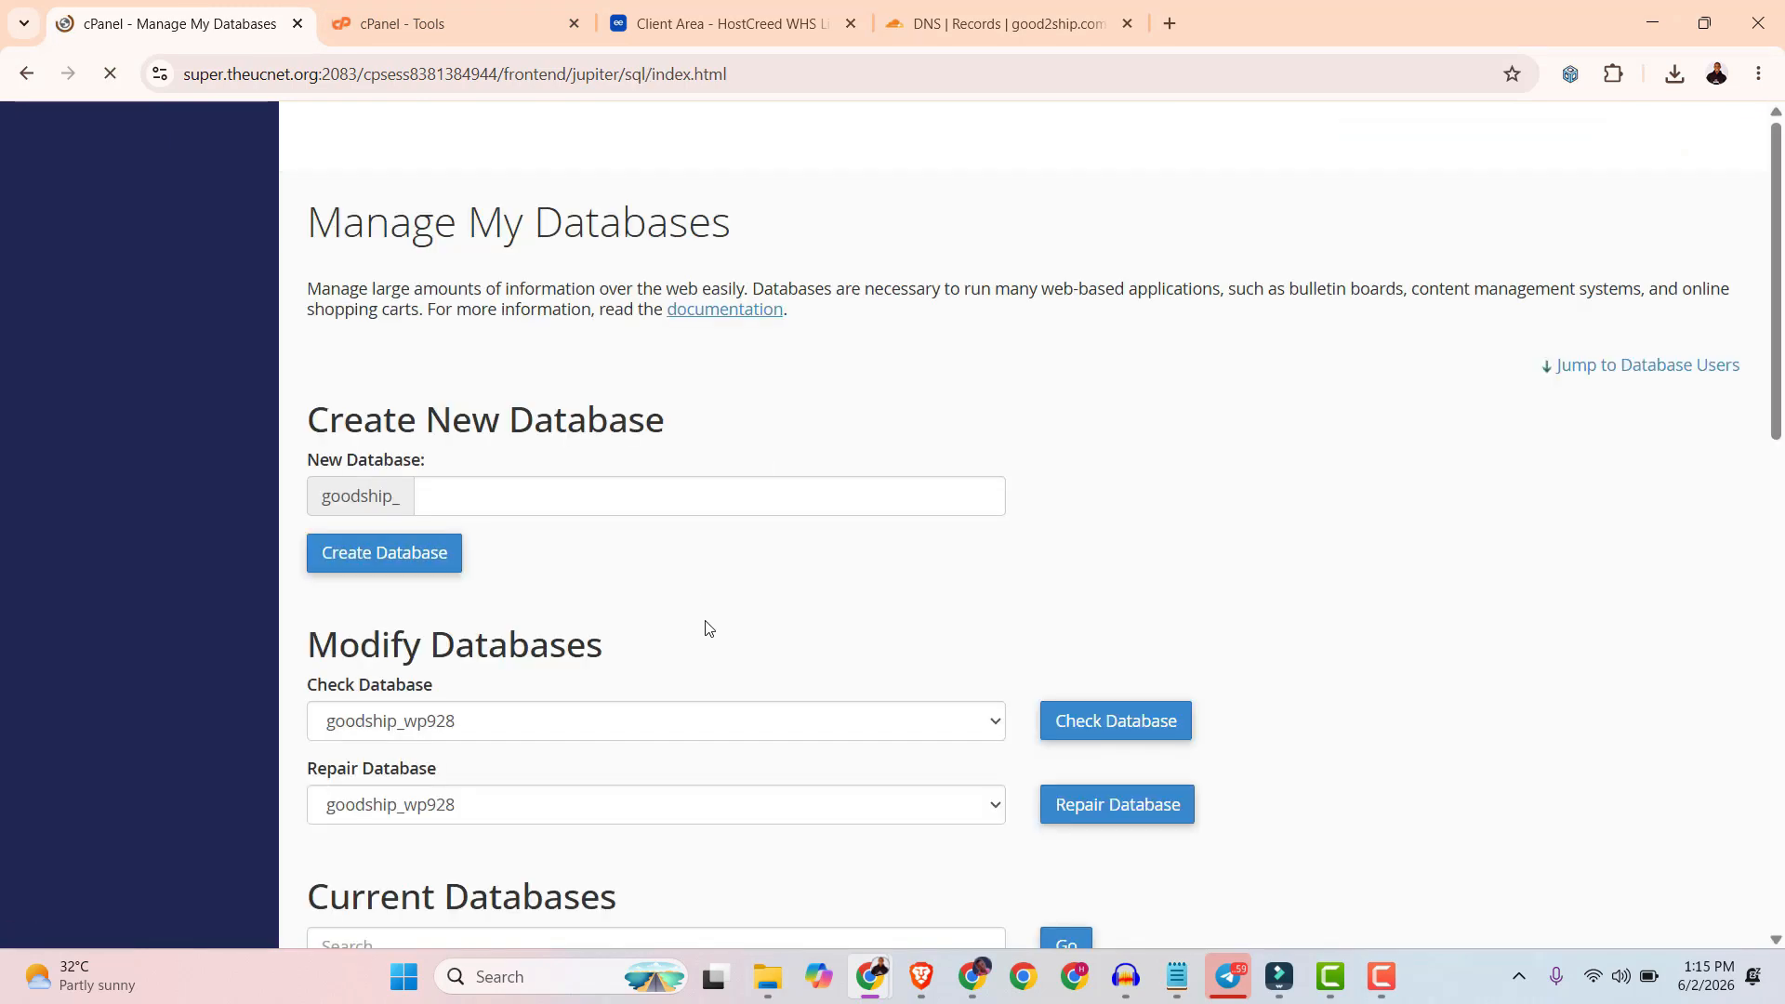
scroll(708, 684, down, 2)
scroll(447, 578, down, 2)
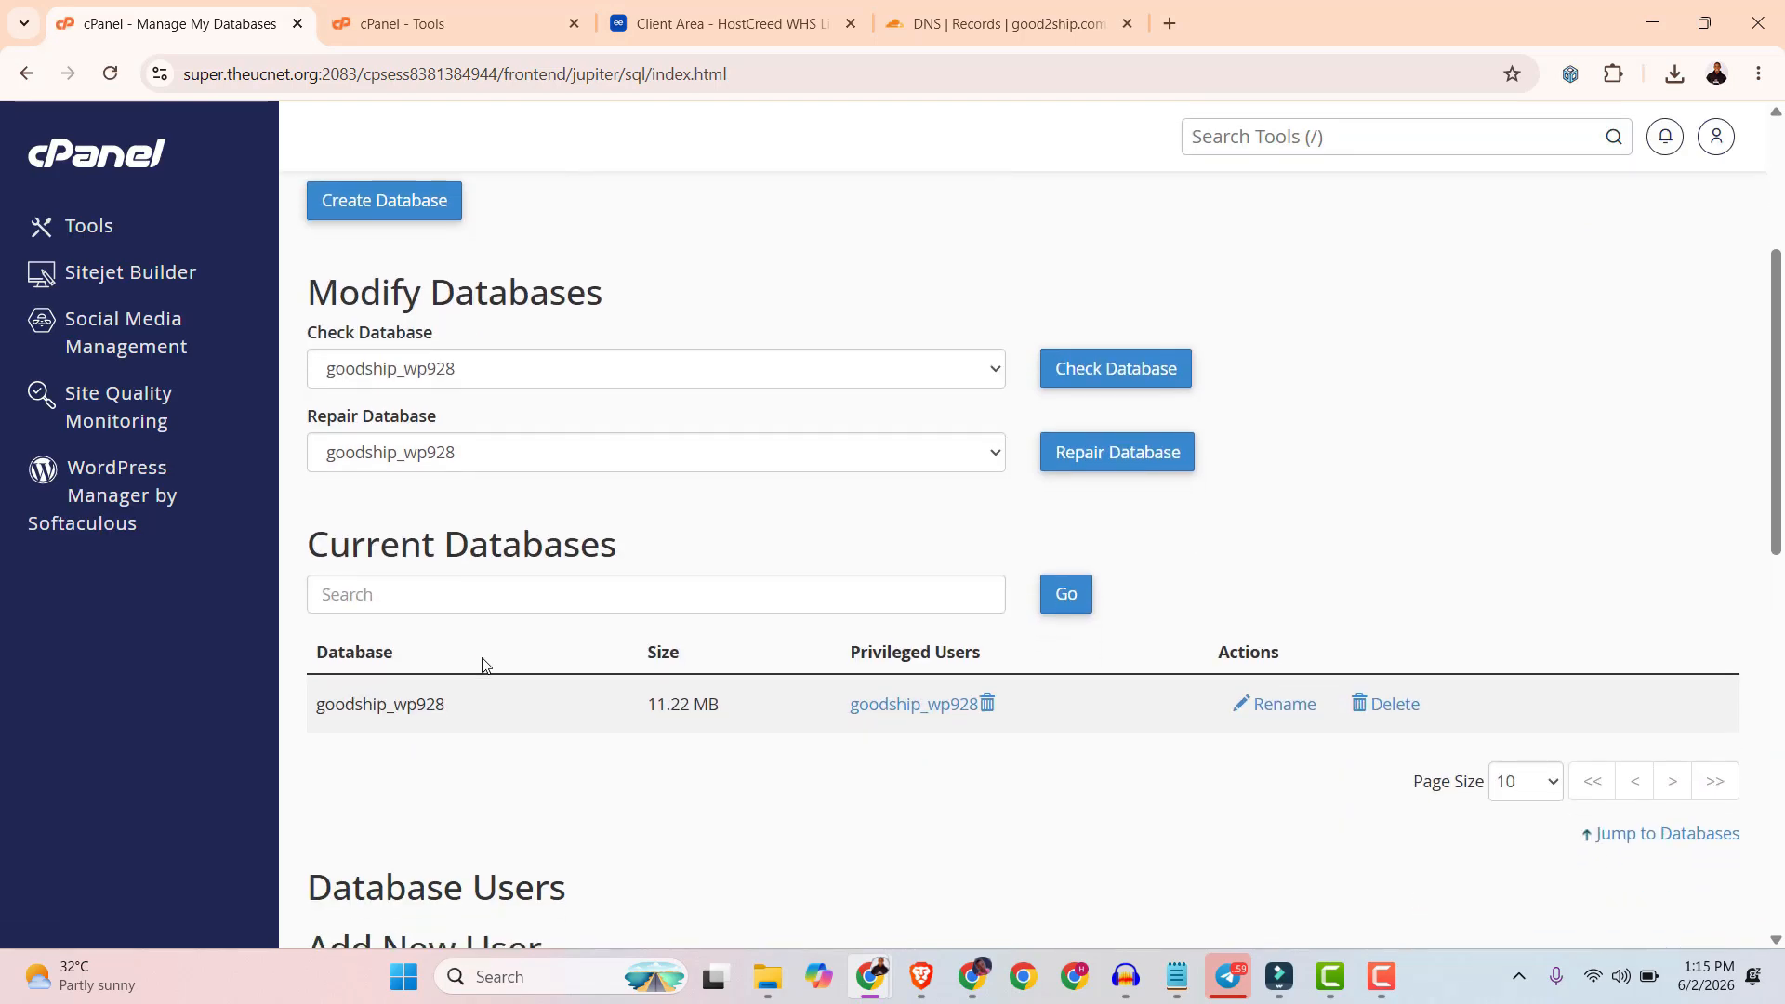
scroll(699, 680, down, 3)
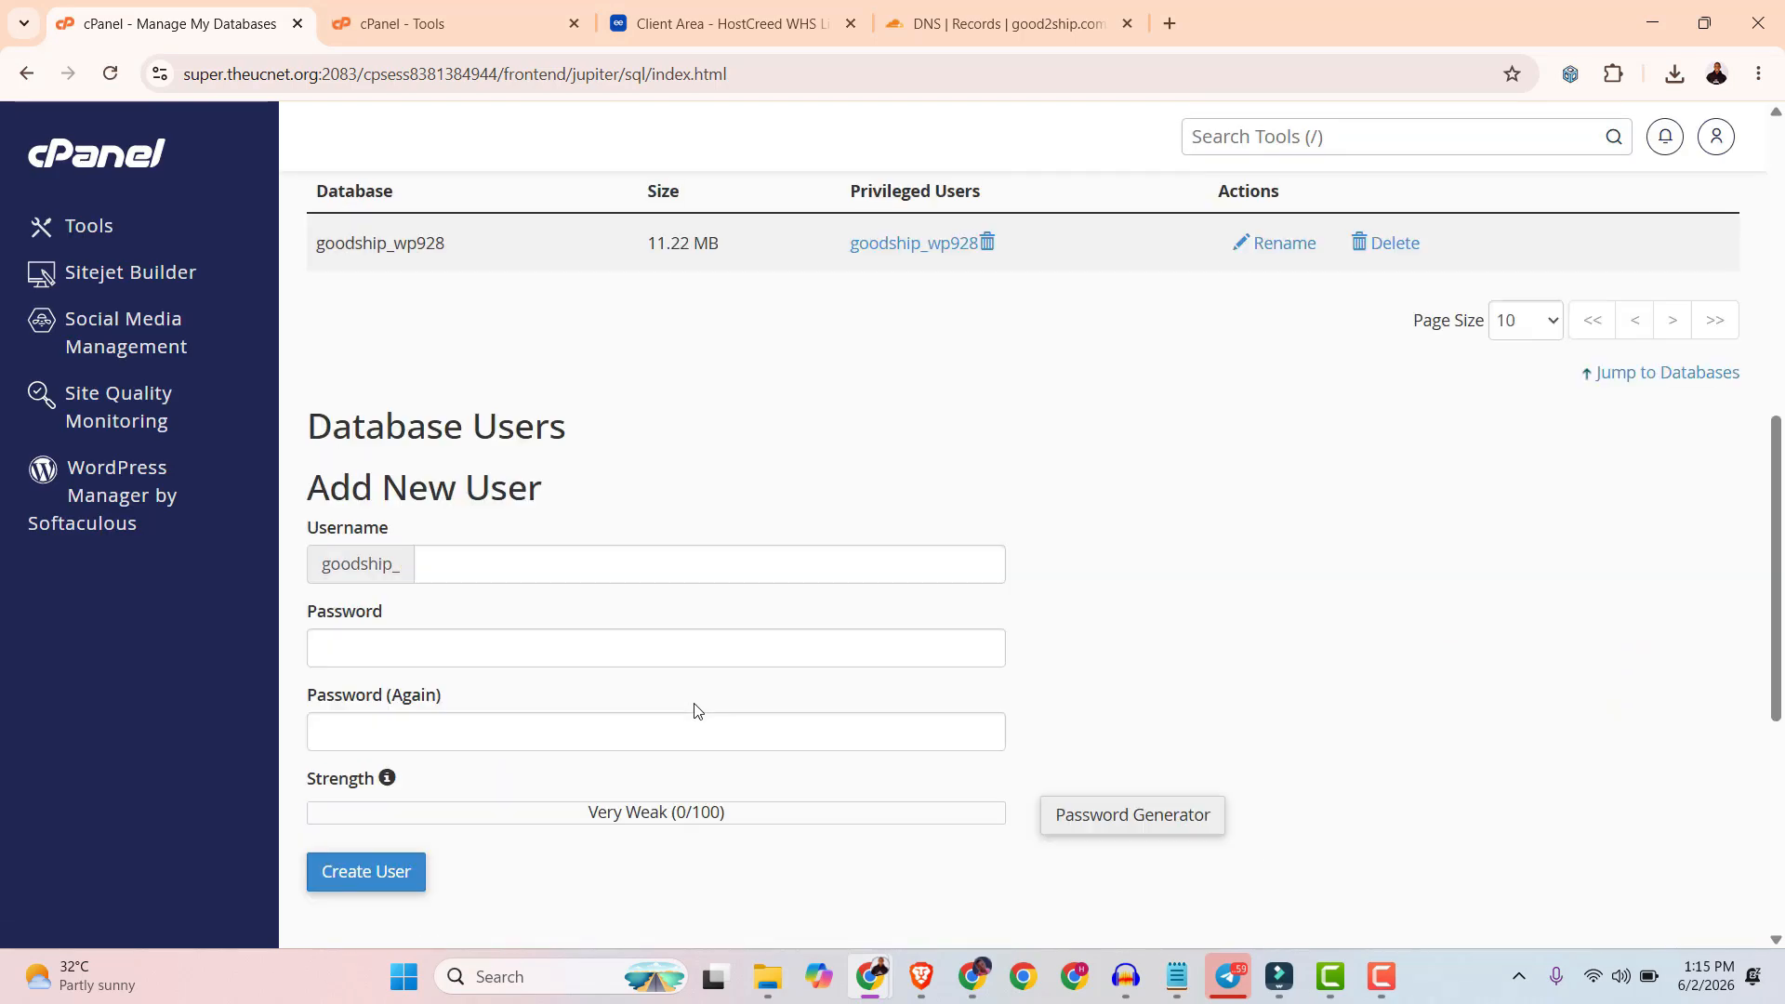
scroll(696, 710, up, 5)
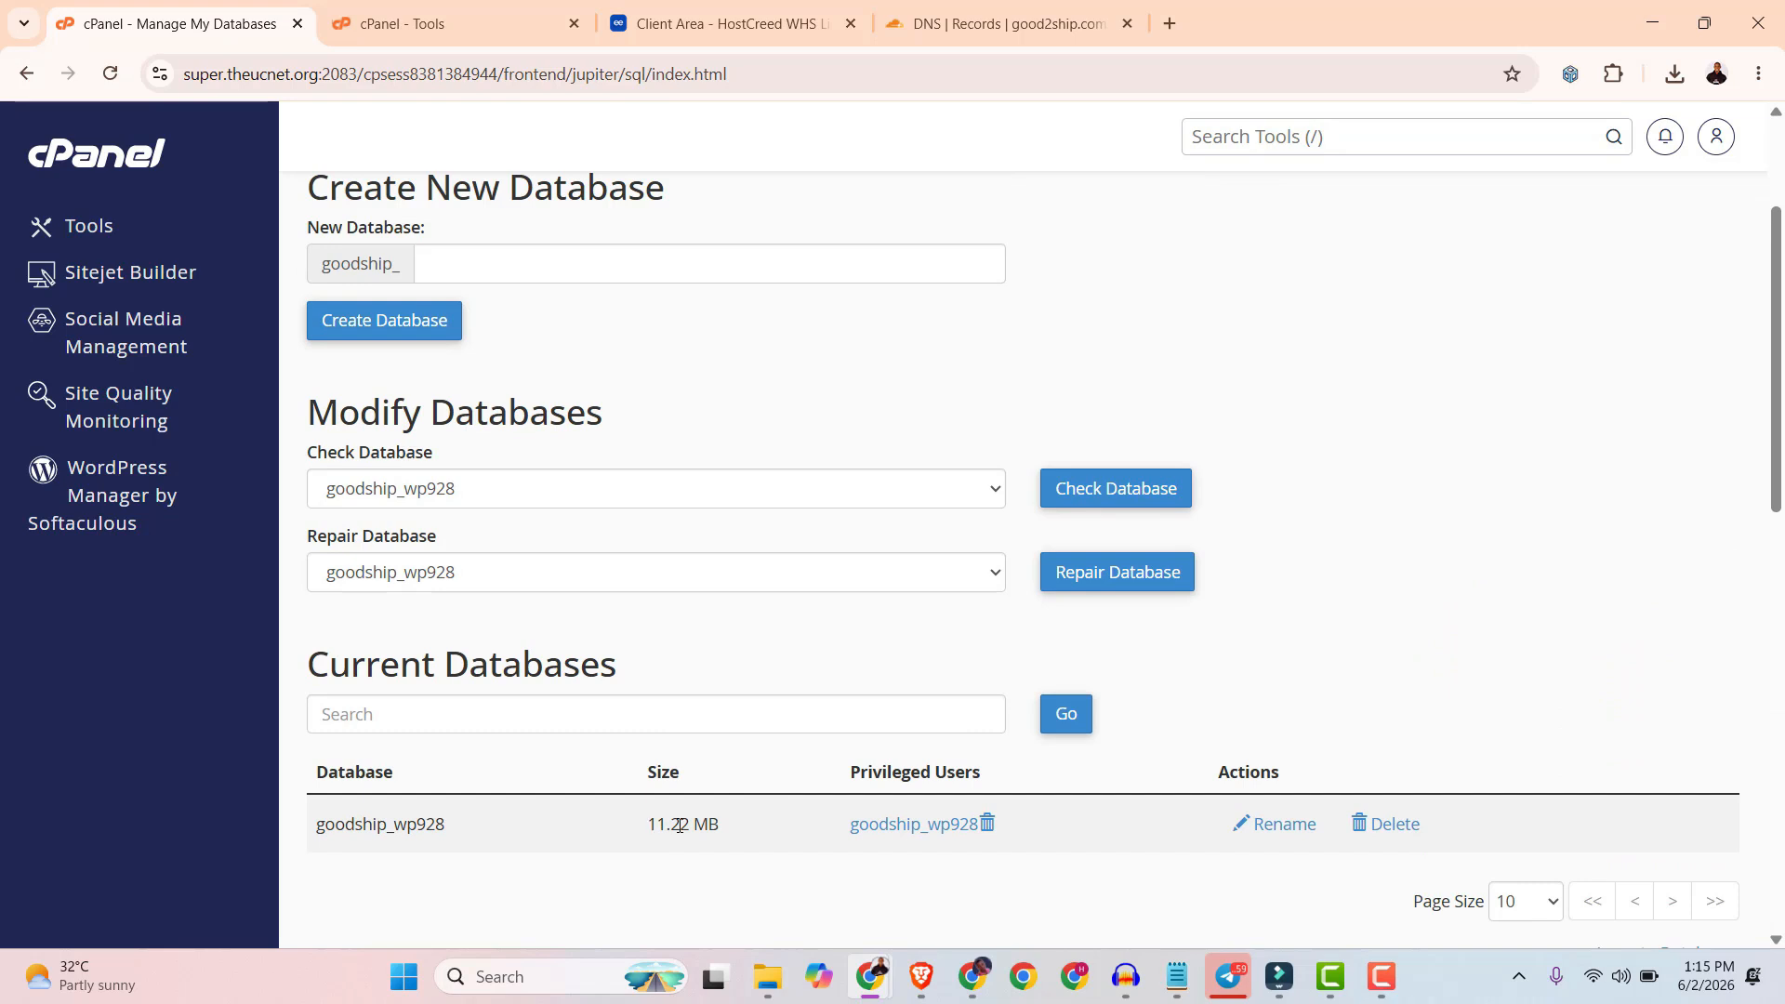
click(90, 225)
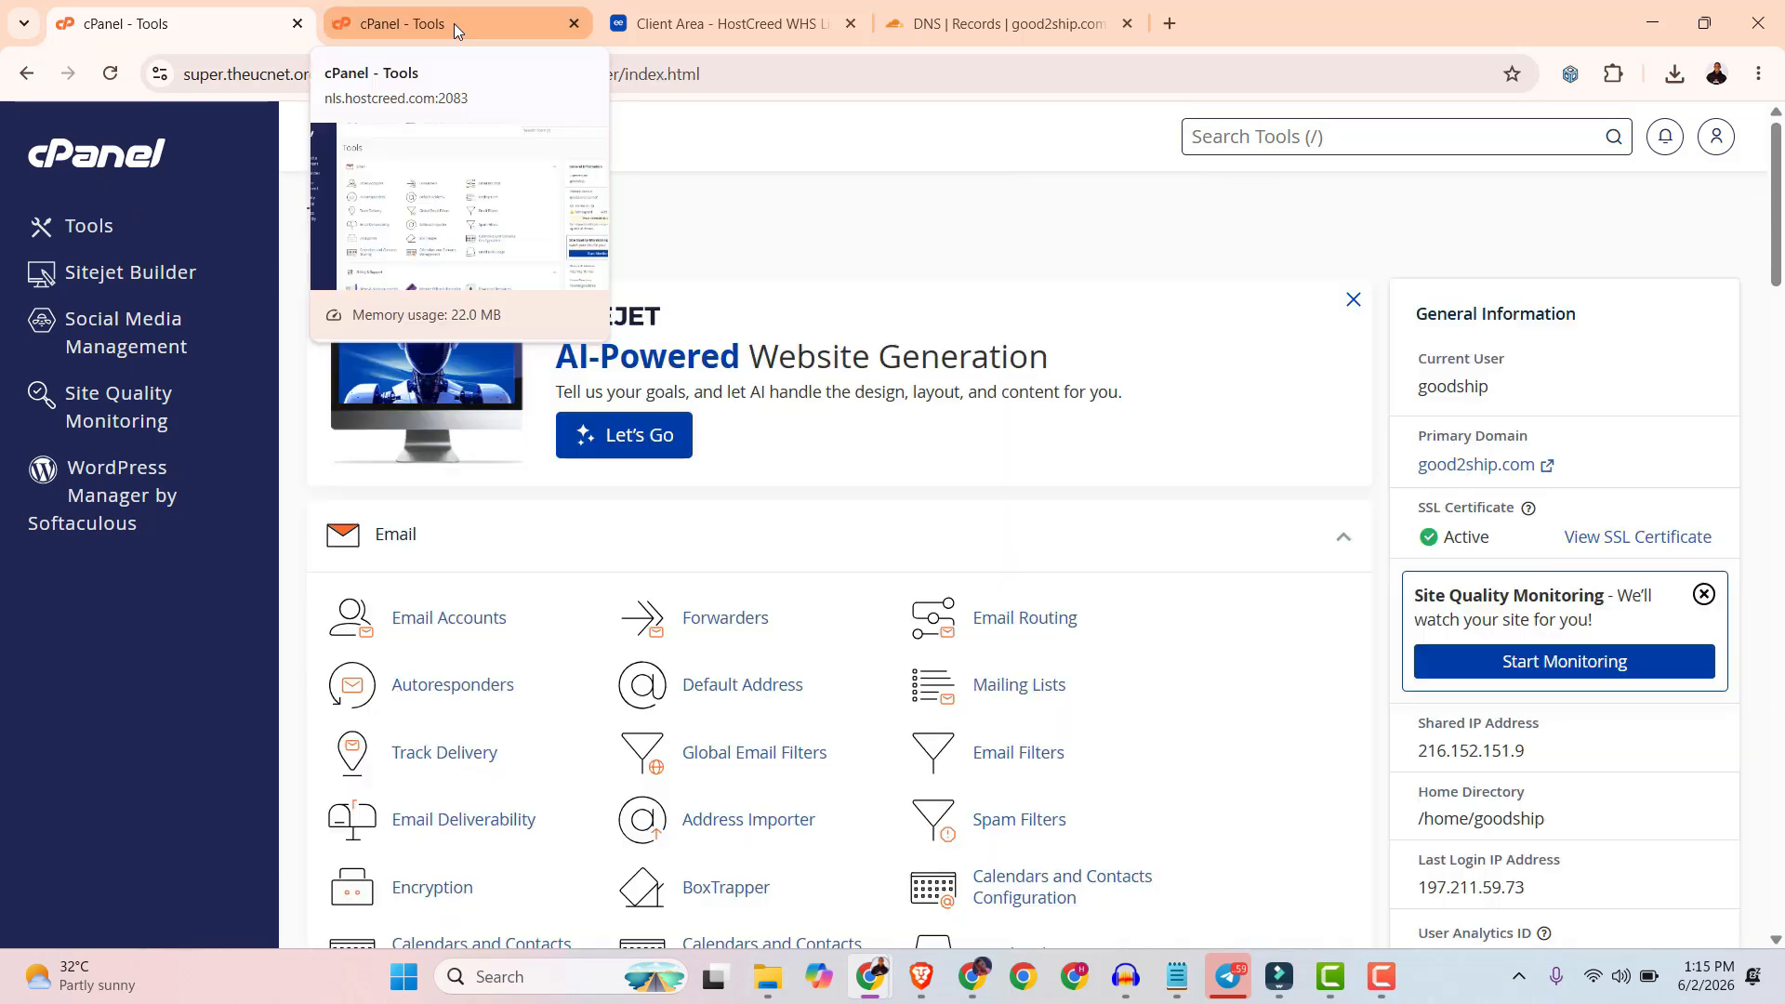
Examine the contents of the public_html folder in the destination account's File Manager.
click(454, 25)
scroll(472, 443, down, 8)
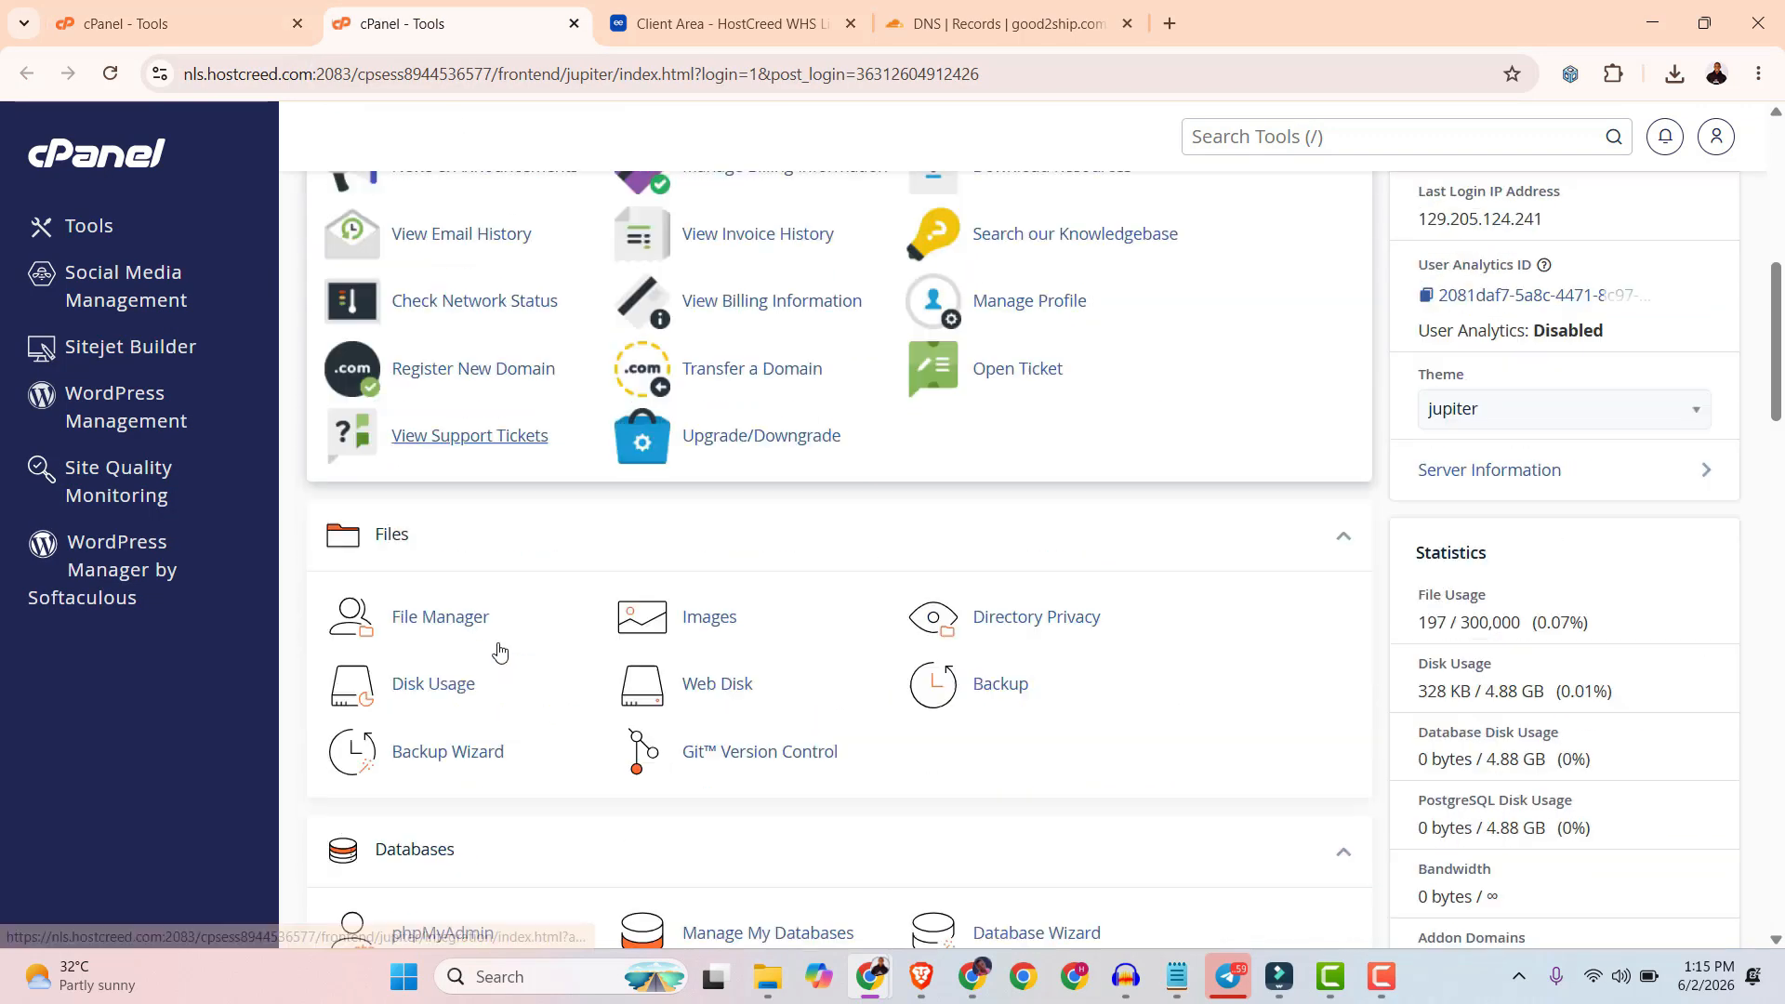
click(421, 556)
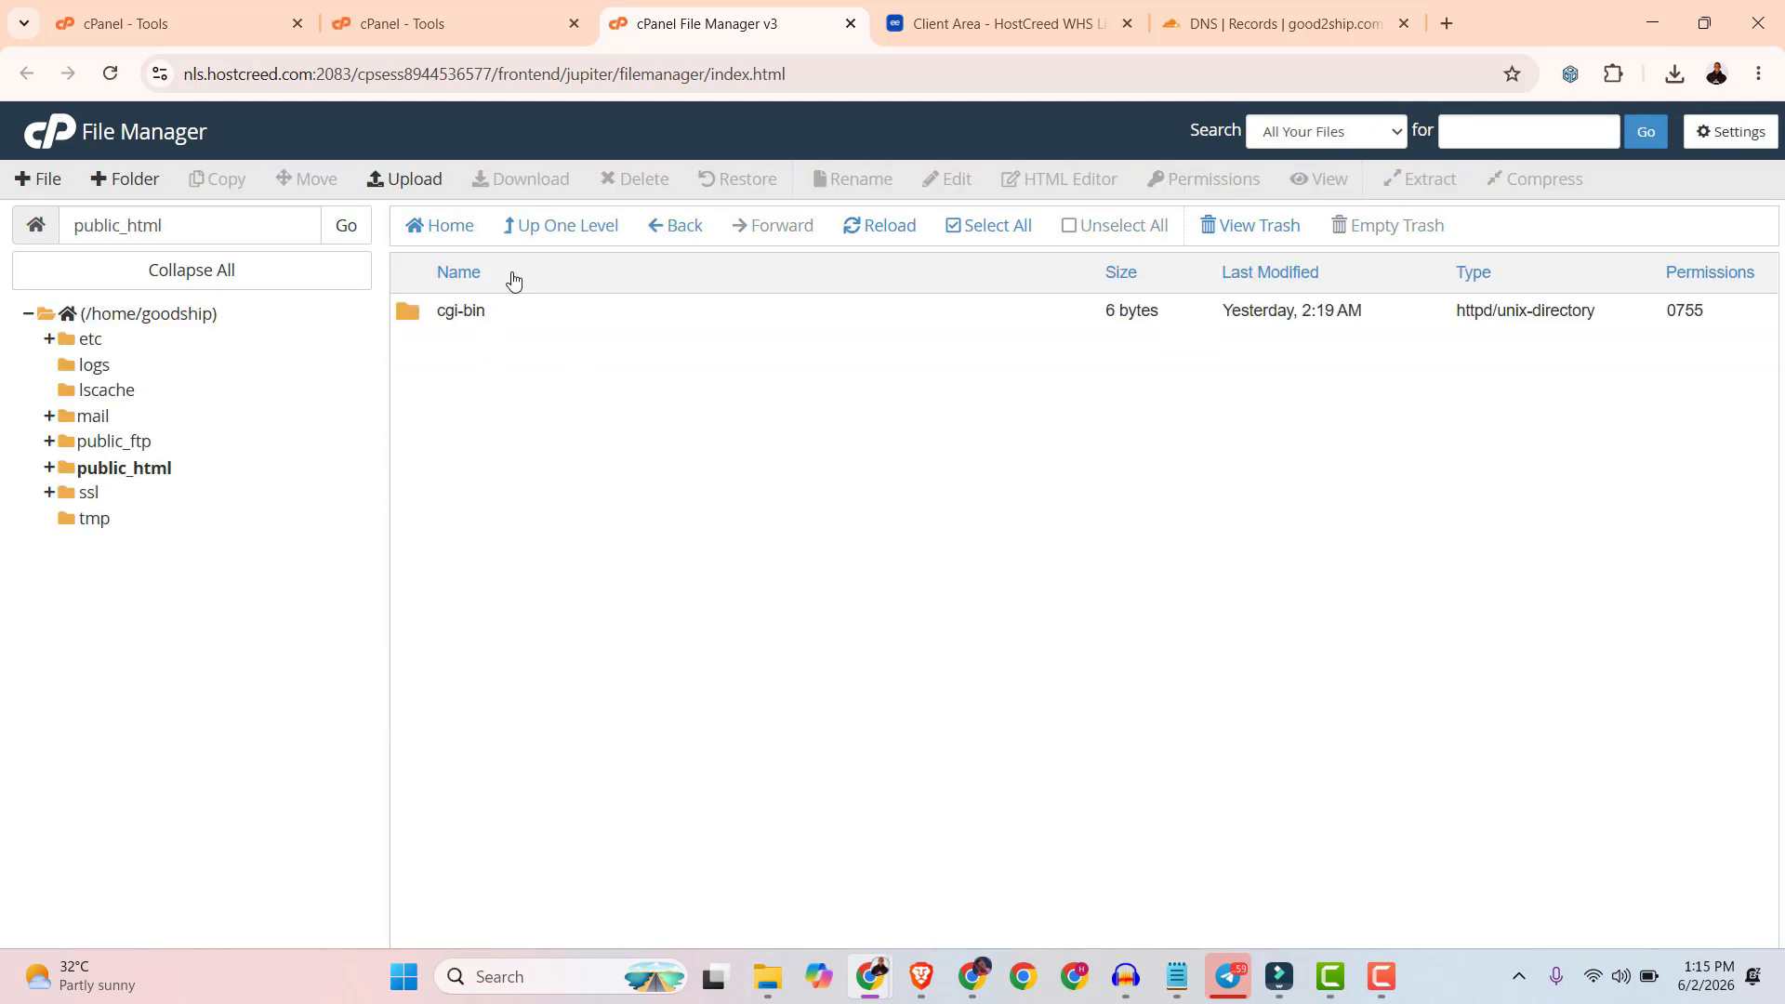
Check the destination account for existing databases and close its File Manager.
click(450, 26)
scroll(679, 714, down, 5)
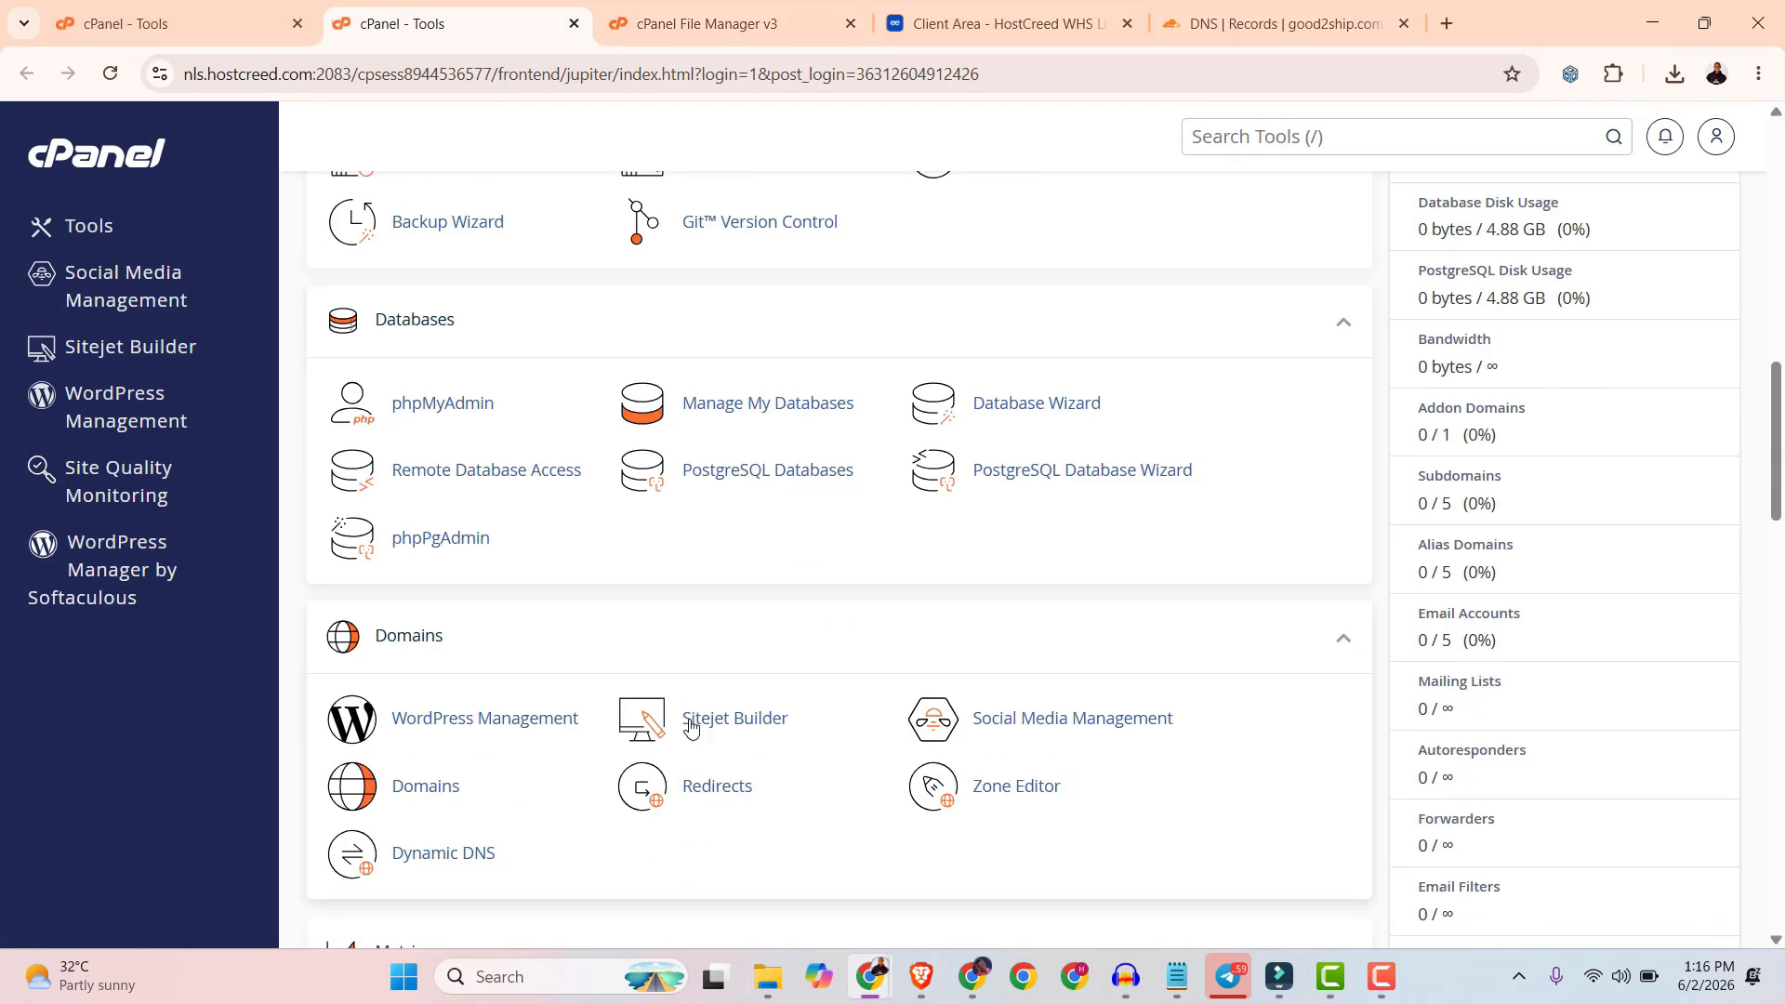
click(758, 404)
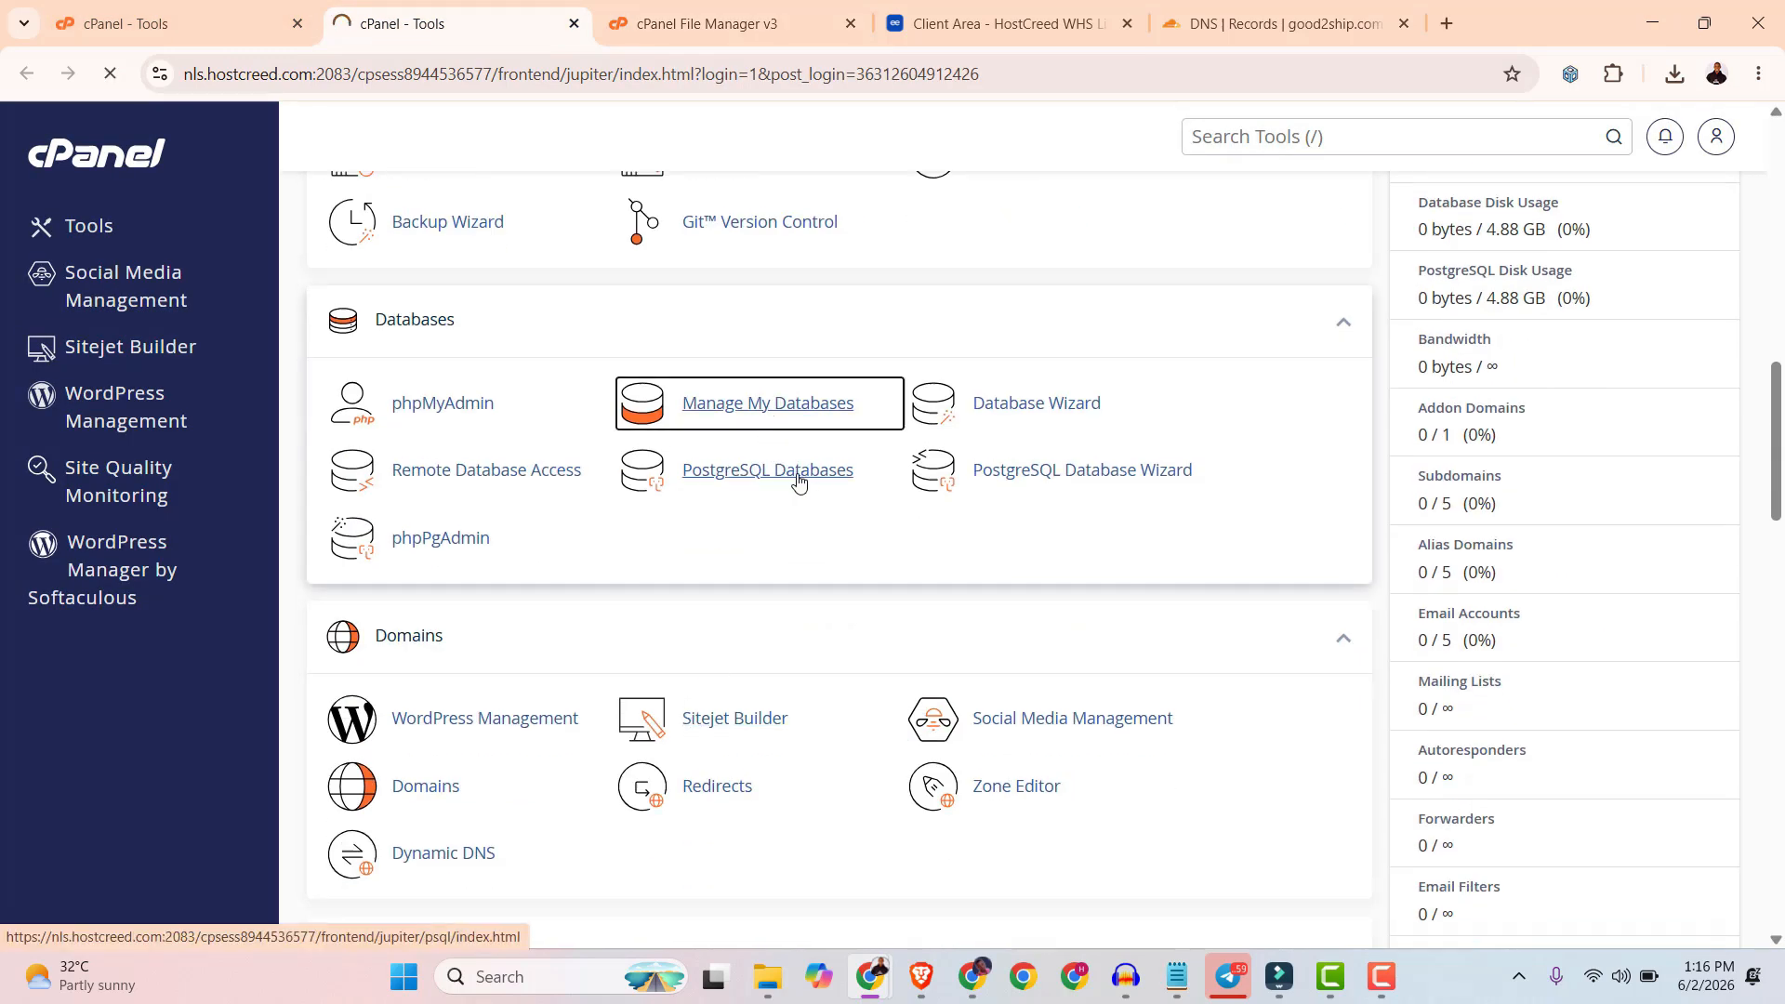
scroll(721, 602, down, 10)
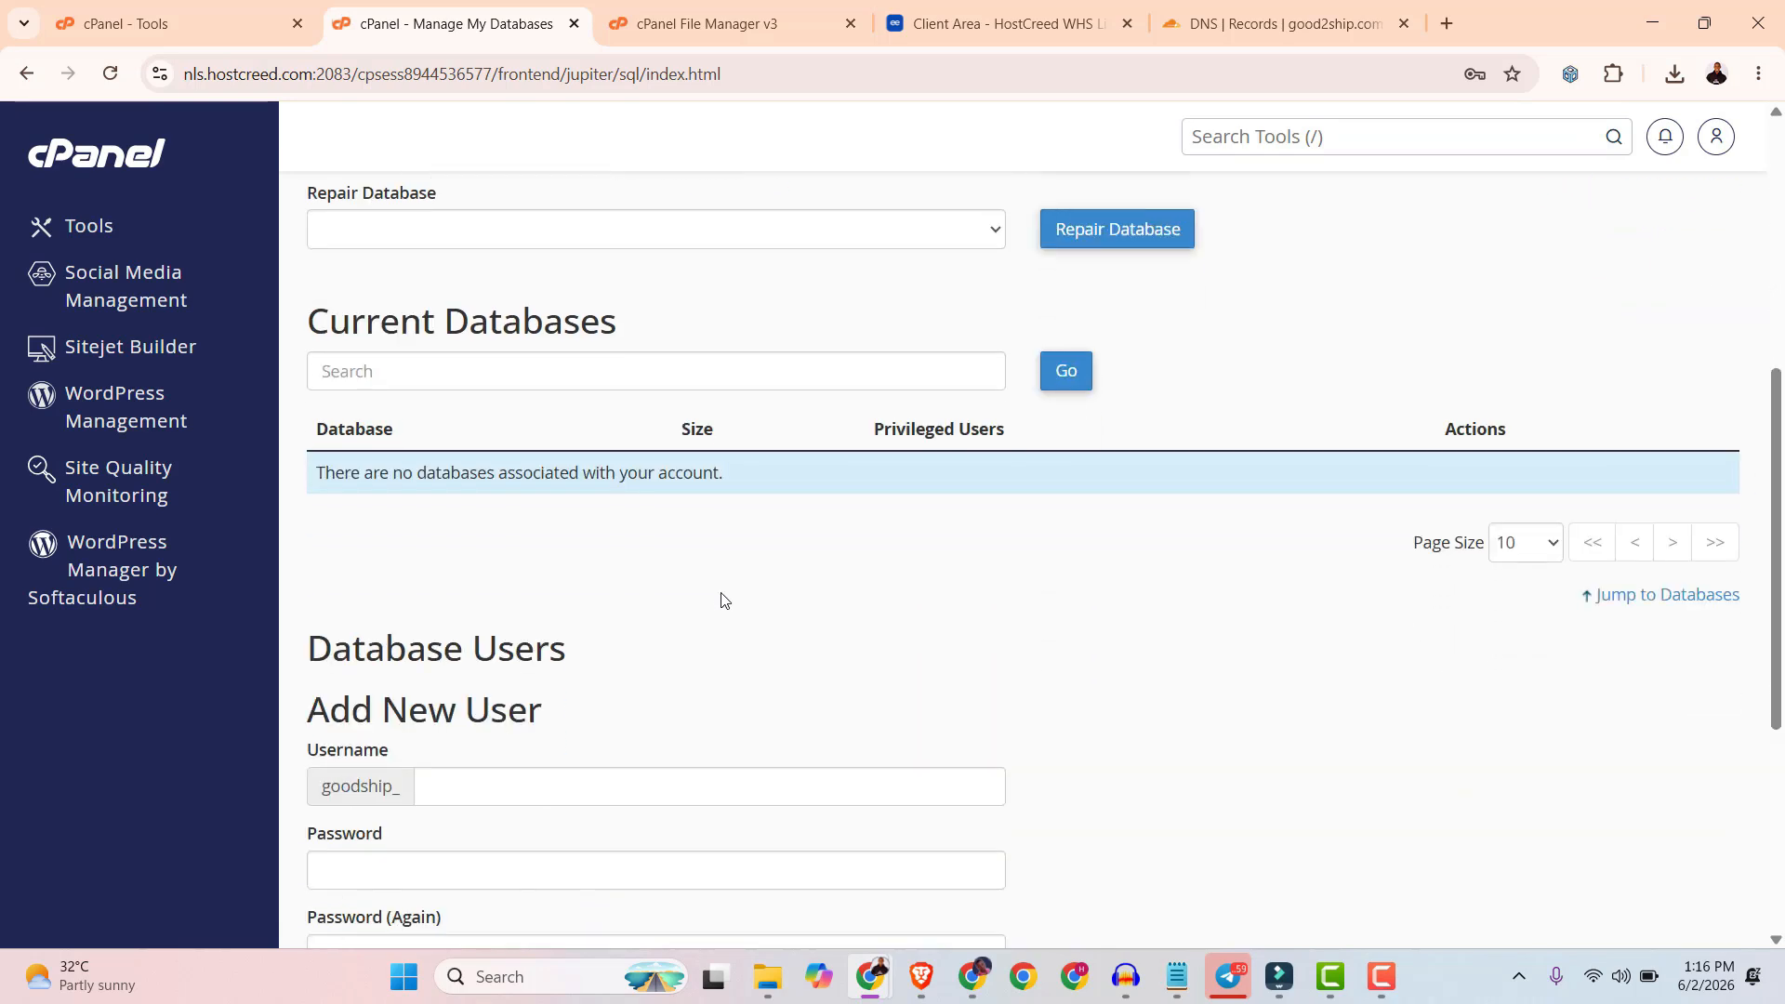
scroll(697, 558, up, 10)
click(726, 23)
click(850, 23)
Search the source account's tools for "backup" and open the Backup tool.
click(247, 28)
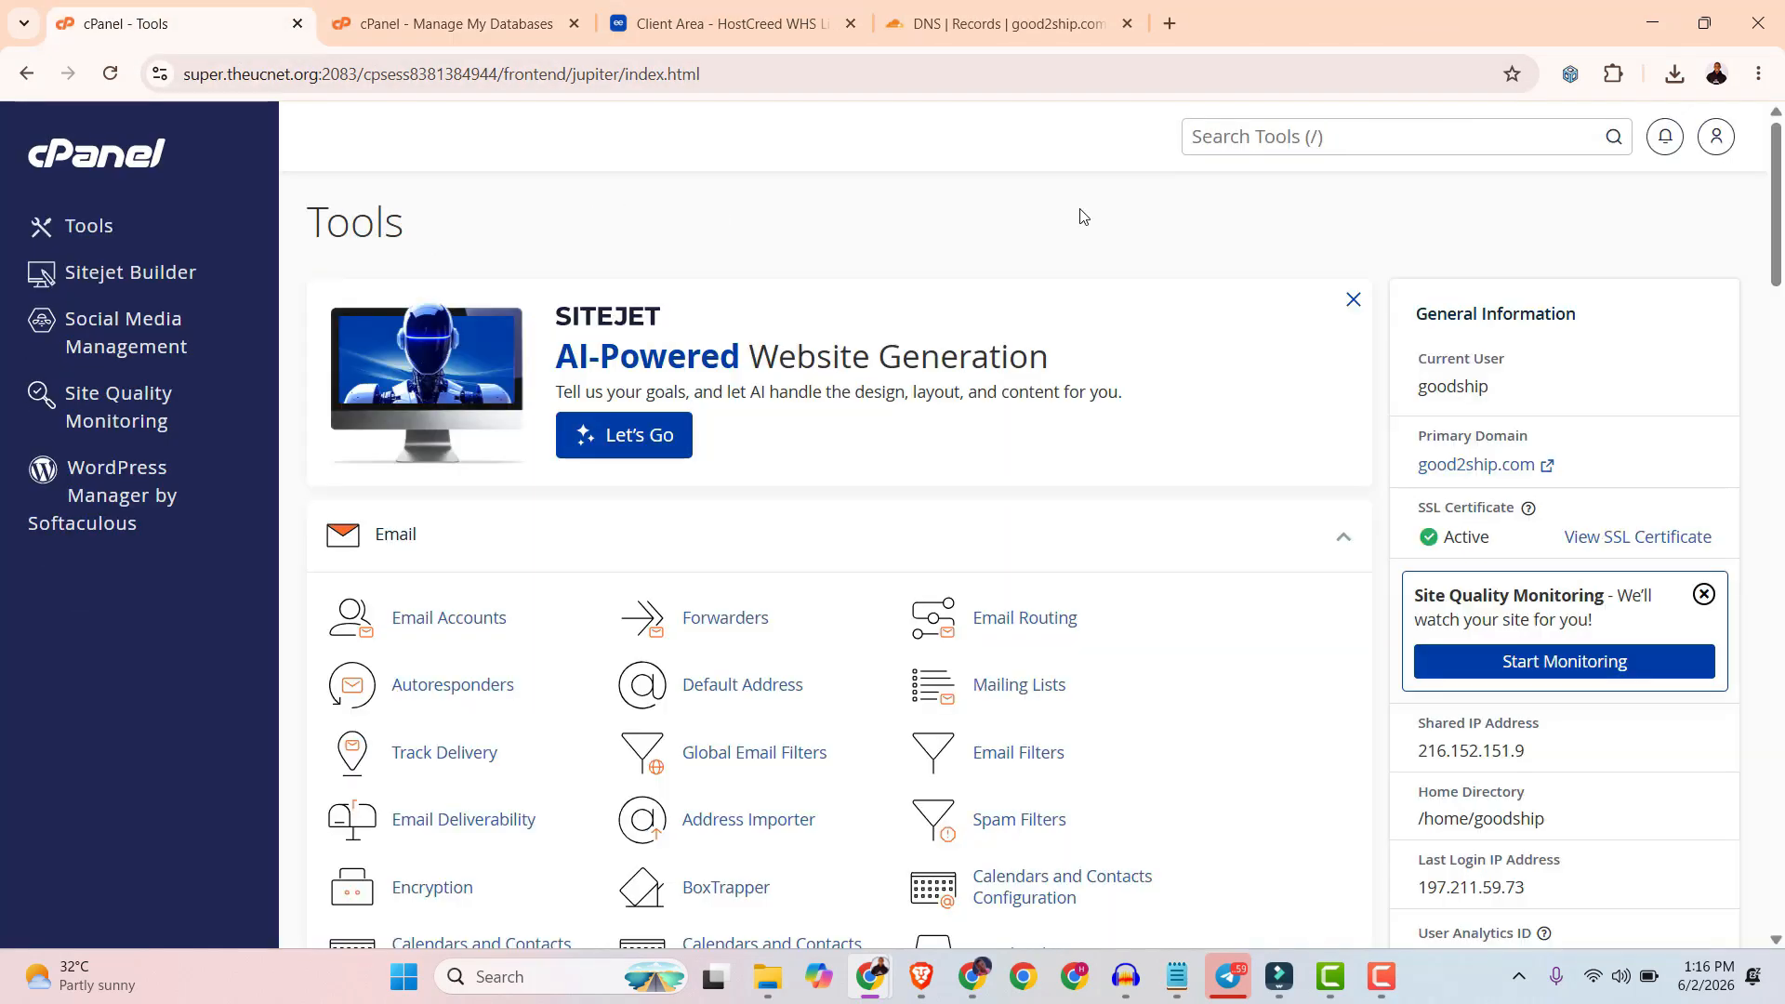
click(1334, 143)
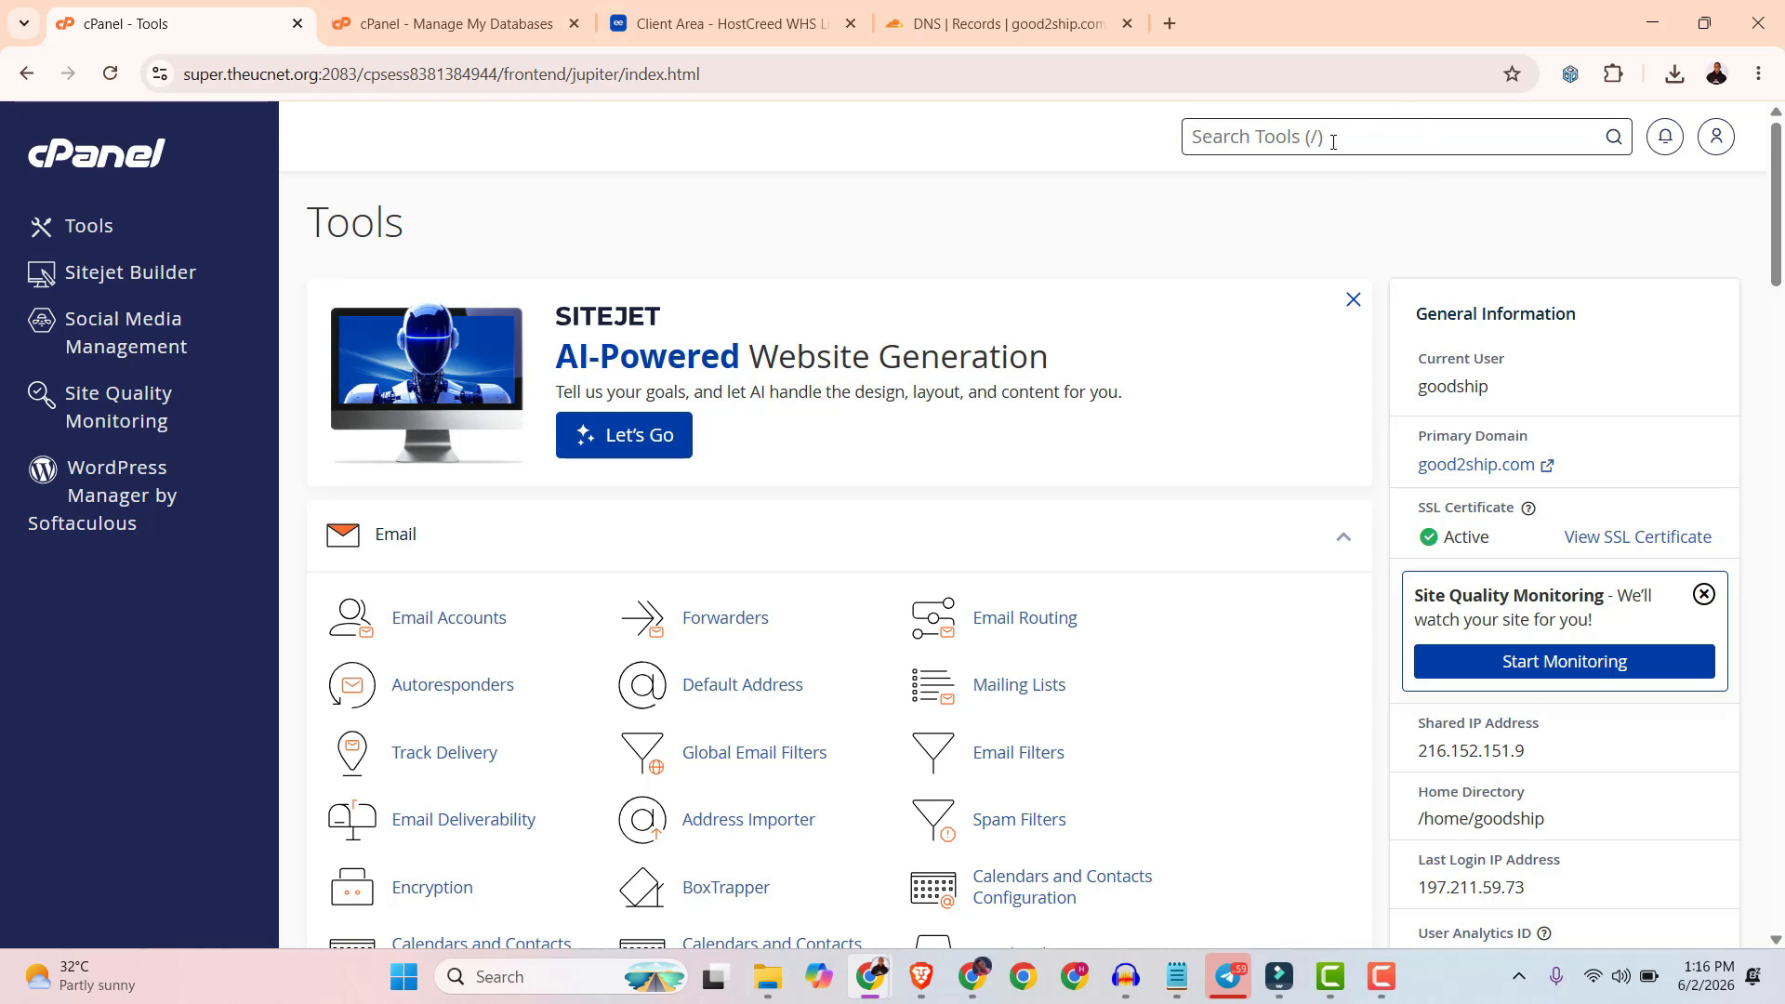
text(backup)
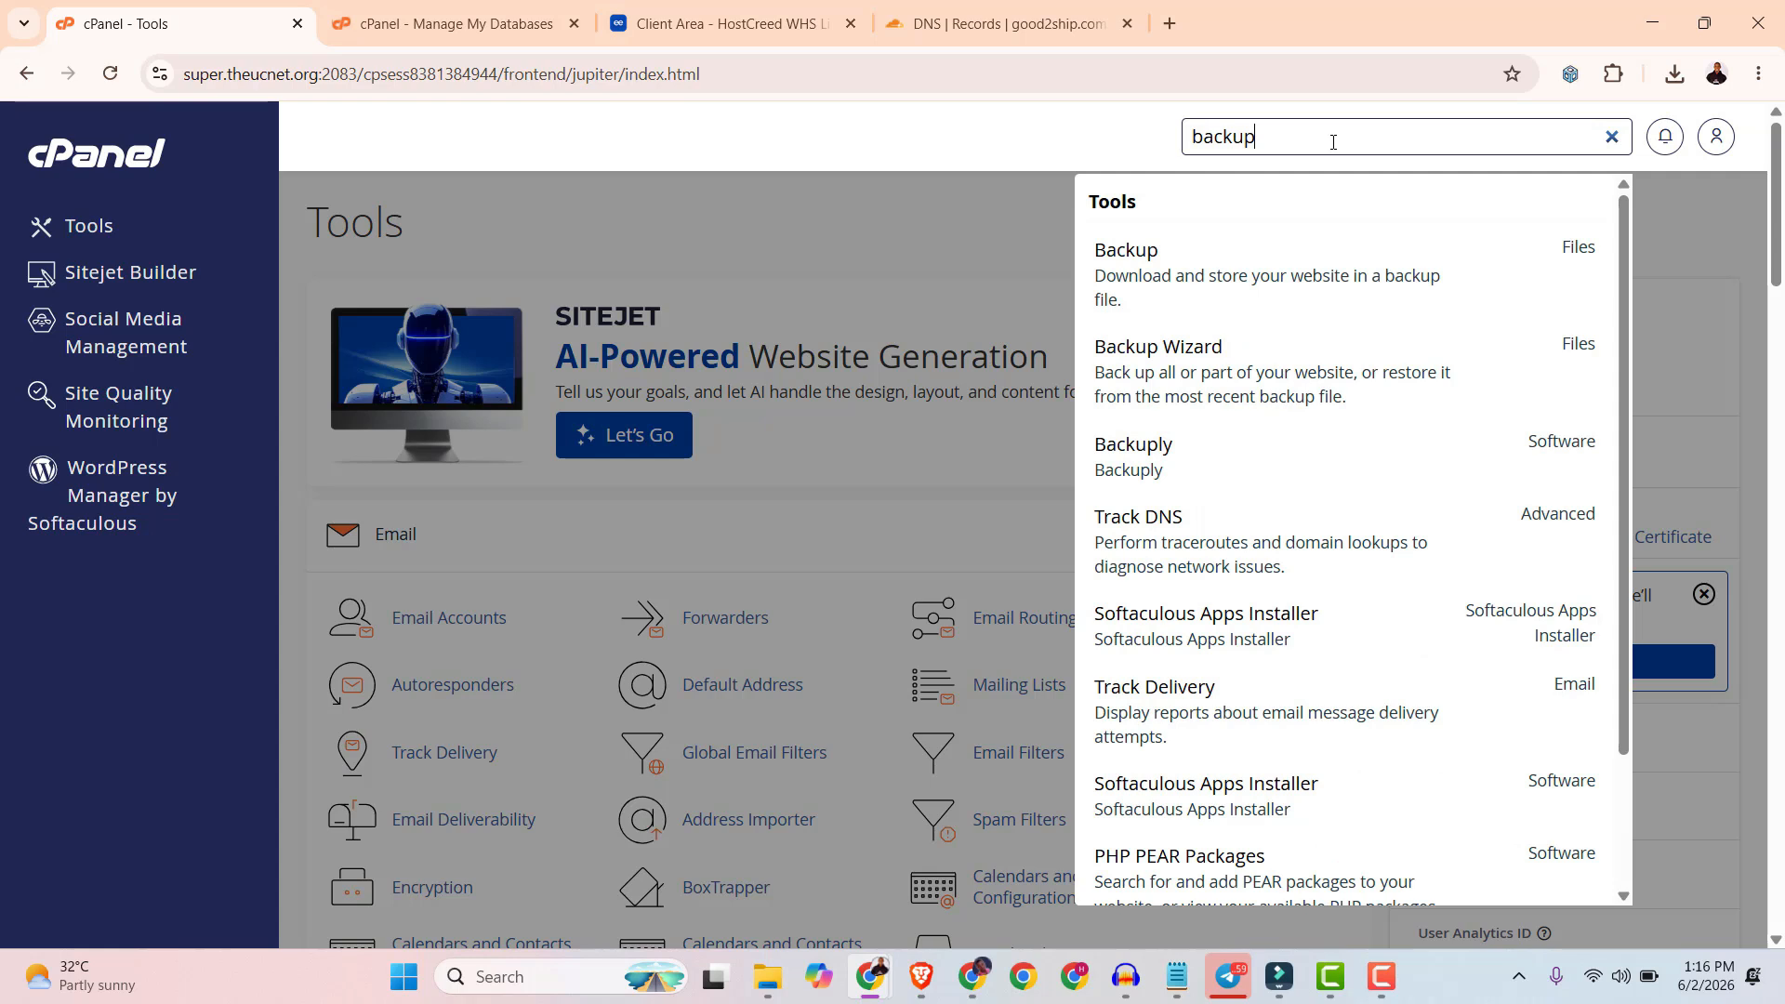
click(1160, 262)
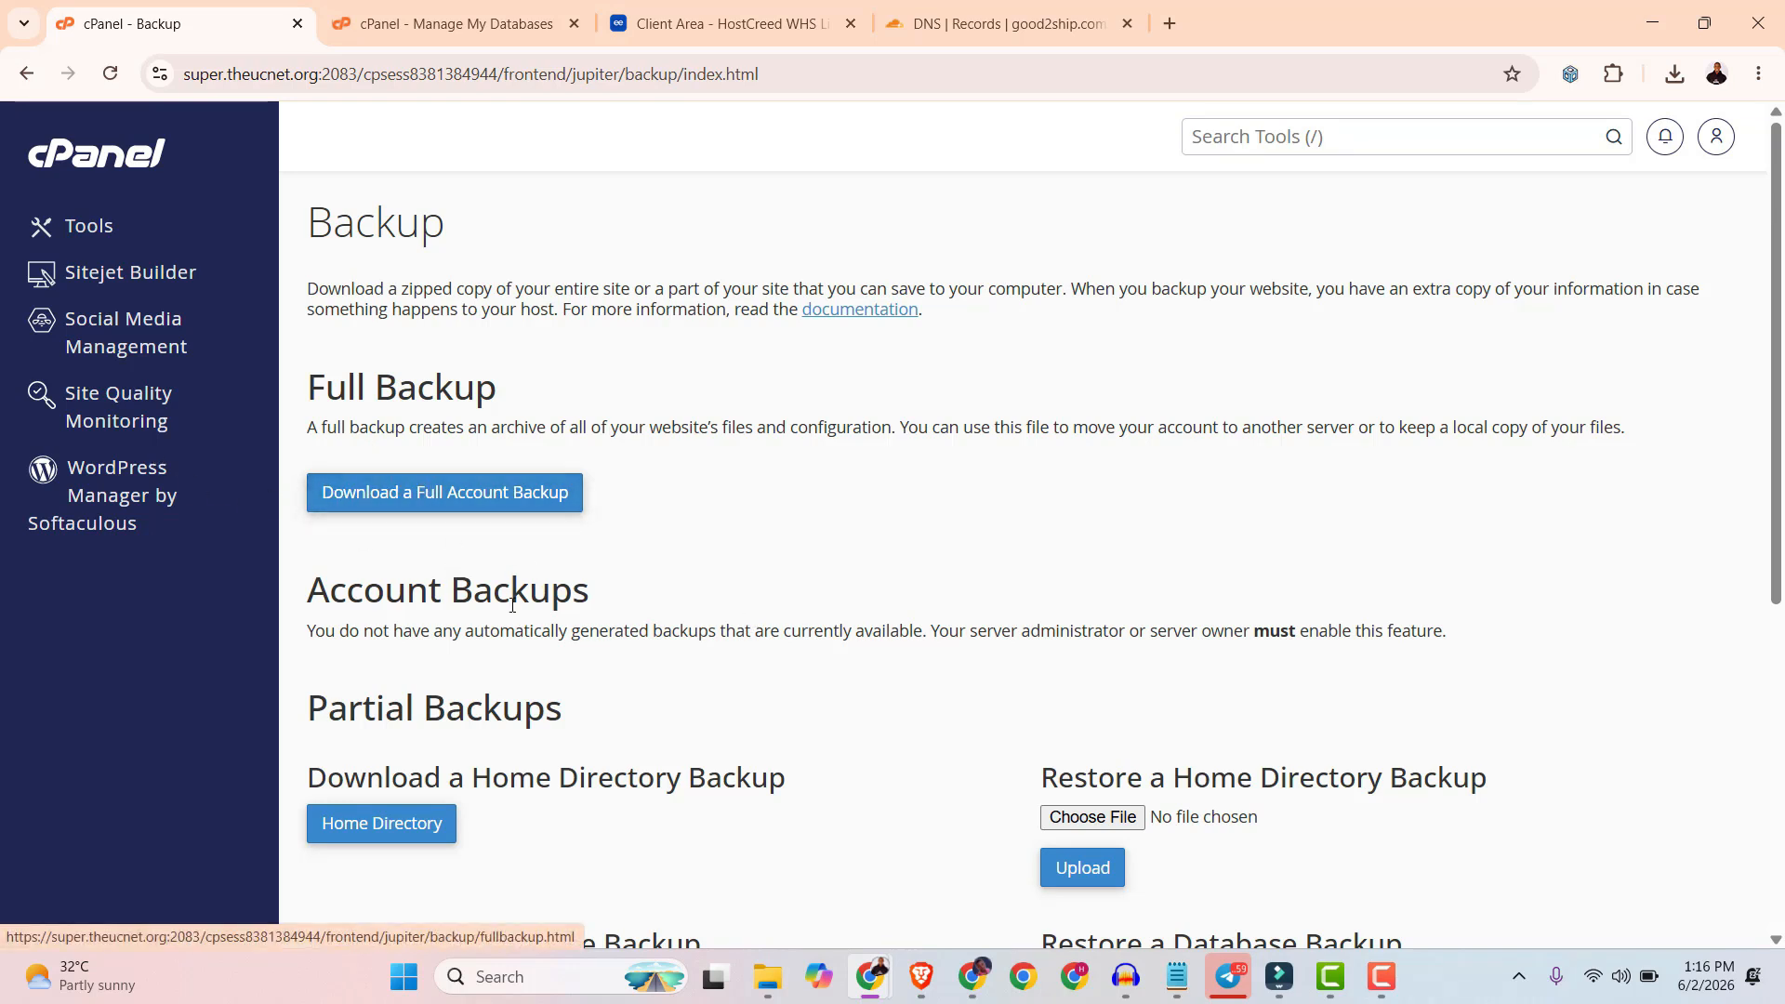
Download the source account's home directory backup and check its progress in the recent downloads.
scroll(480, 687, down, 5)
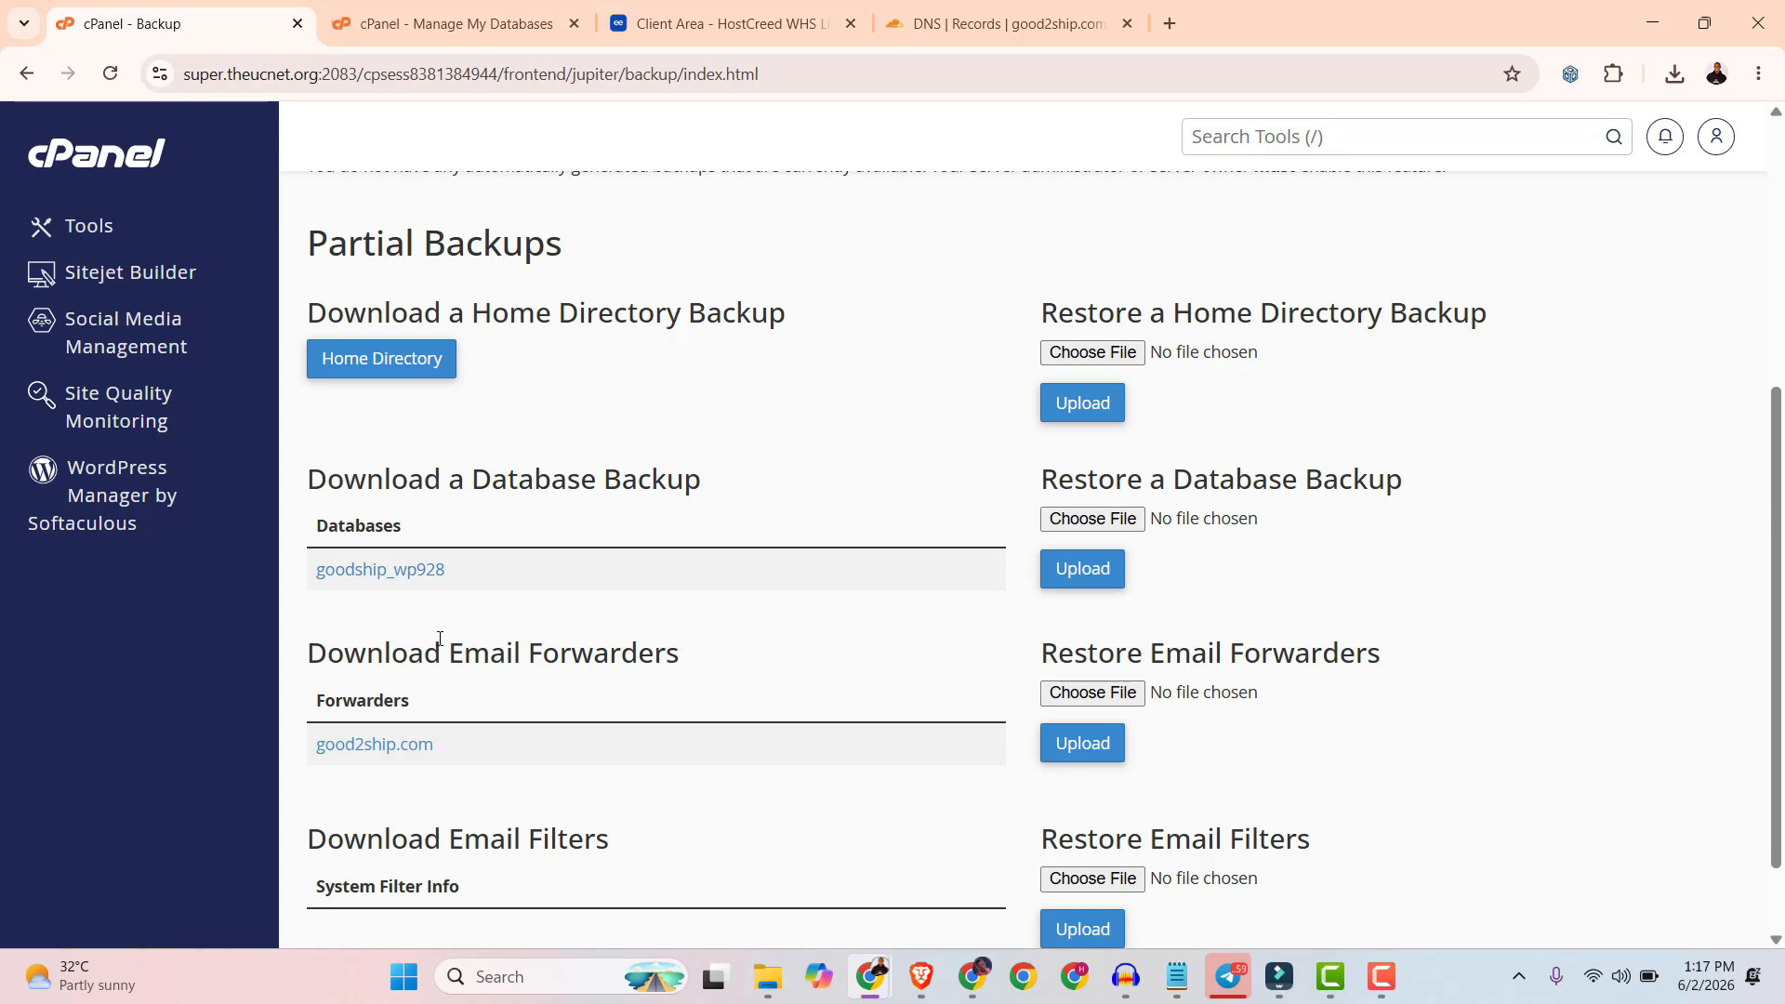
scroll(423, 723, down, 2)
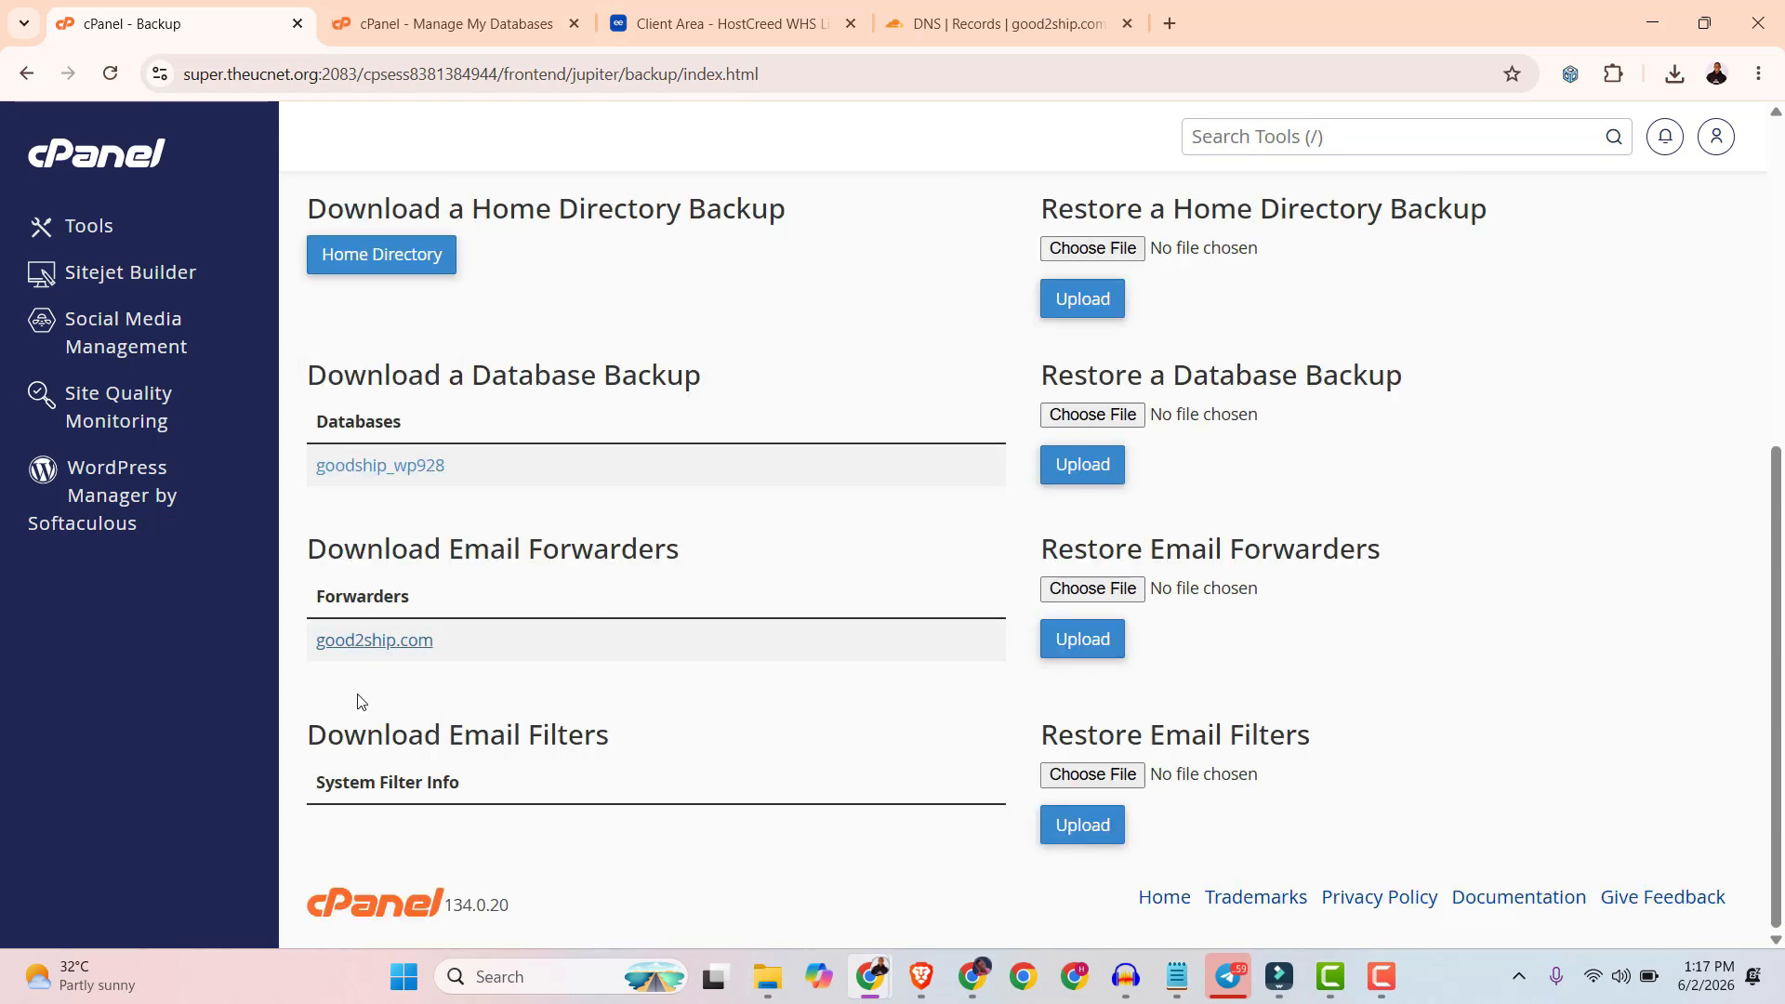
scroll(390, 708, up, 4)
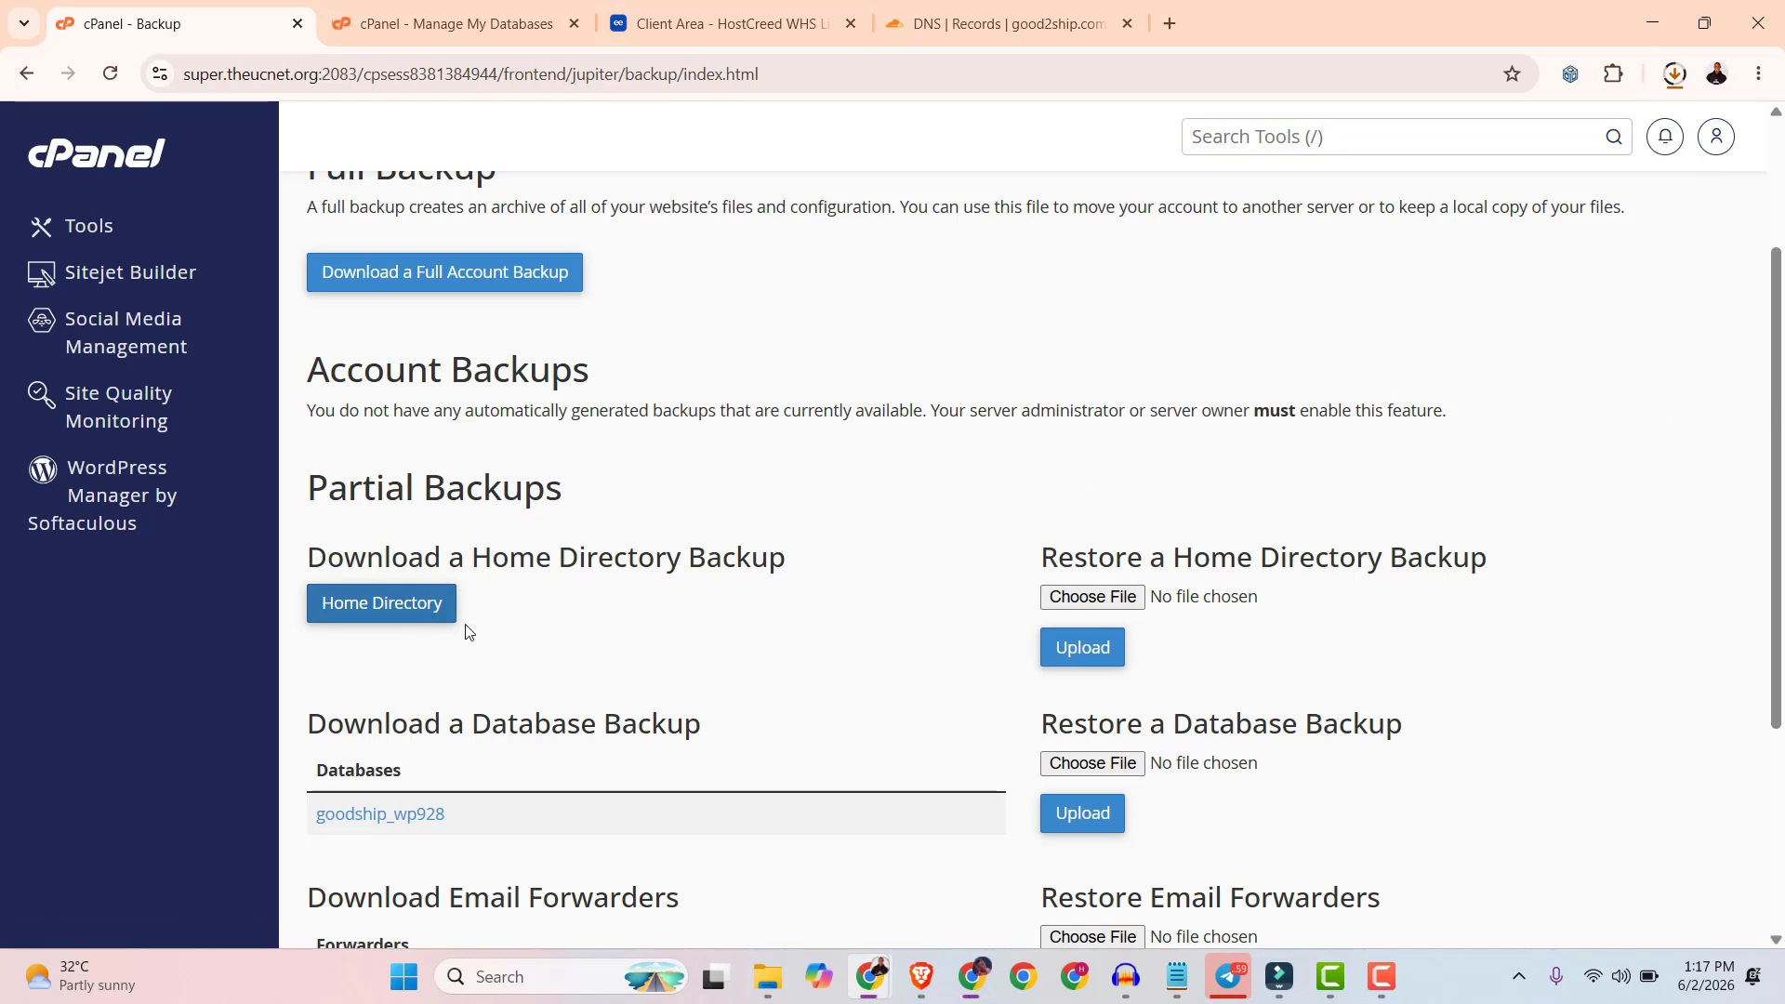
click(1673, 76)
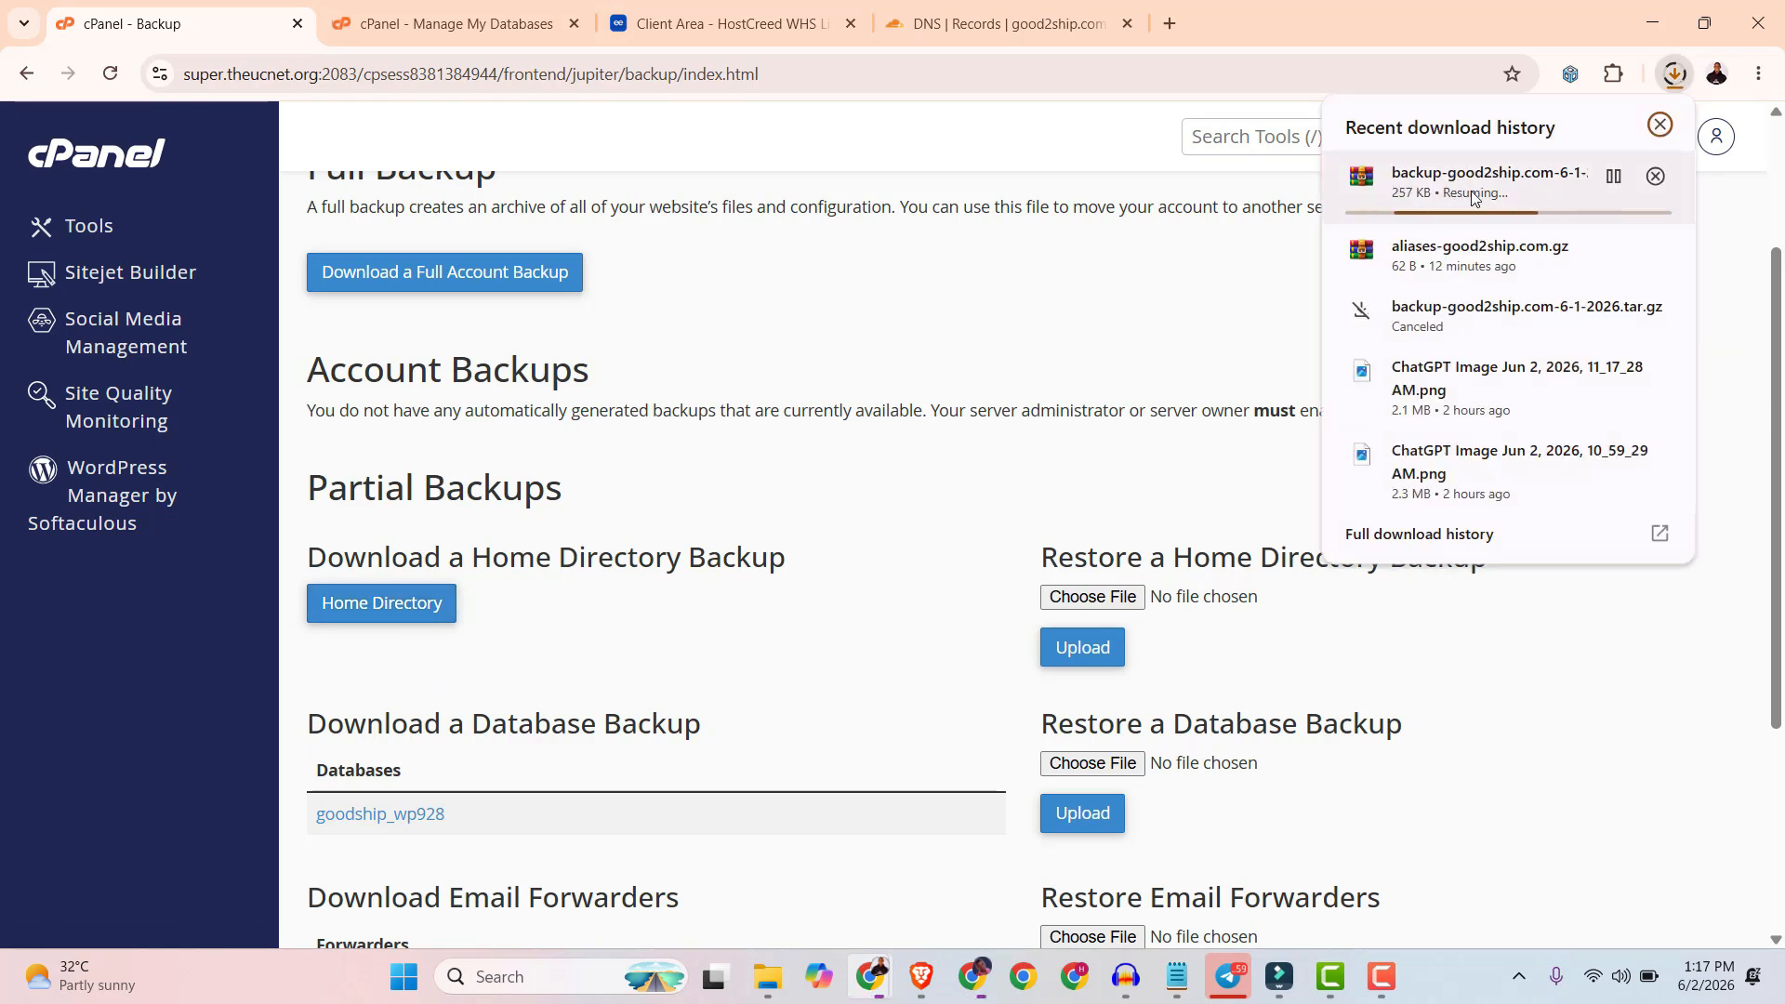
Download the backup of the goodship_wp928 database and check it in the recent downloads.
scroll(370, 605, down, 3)
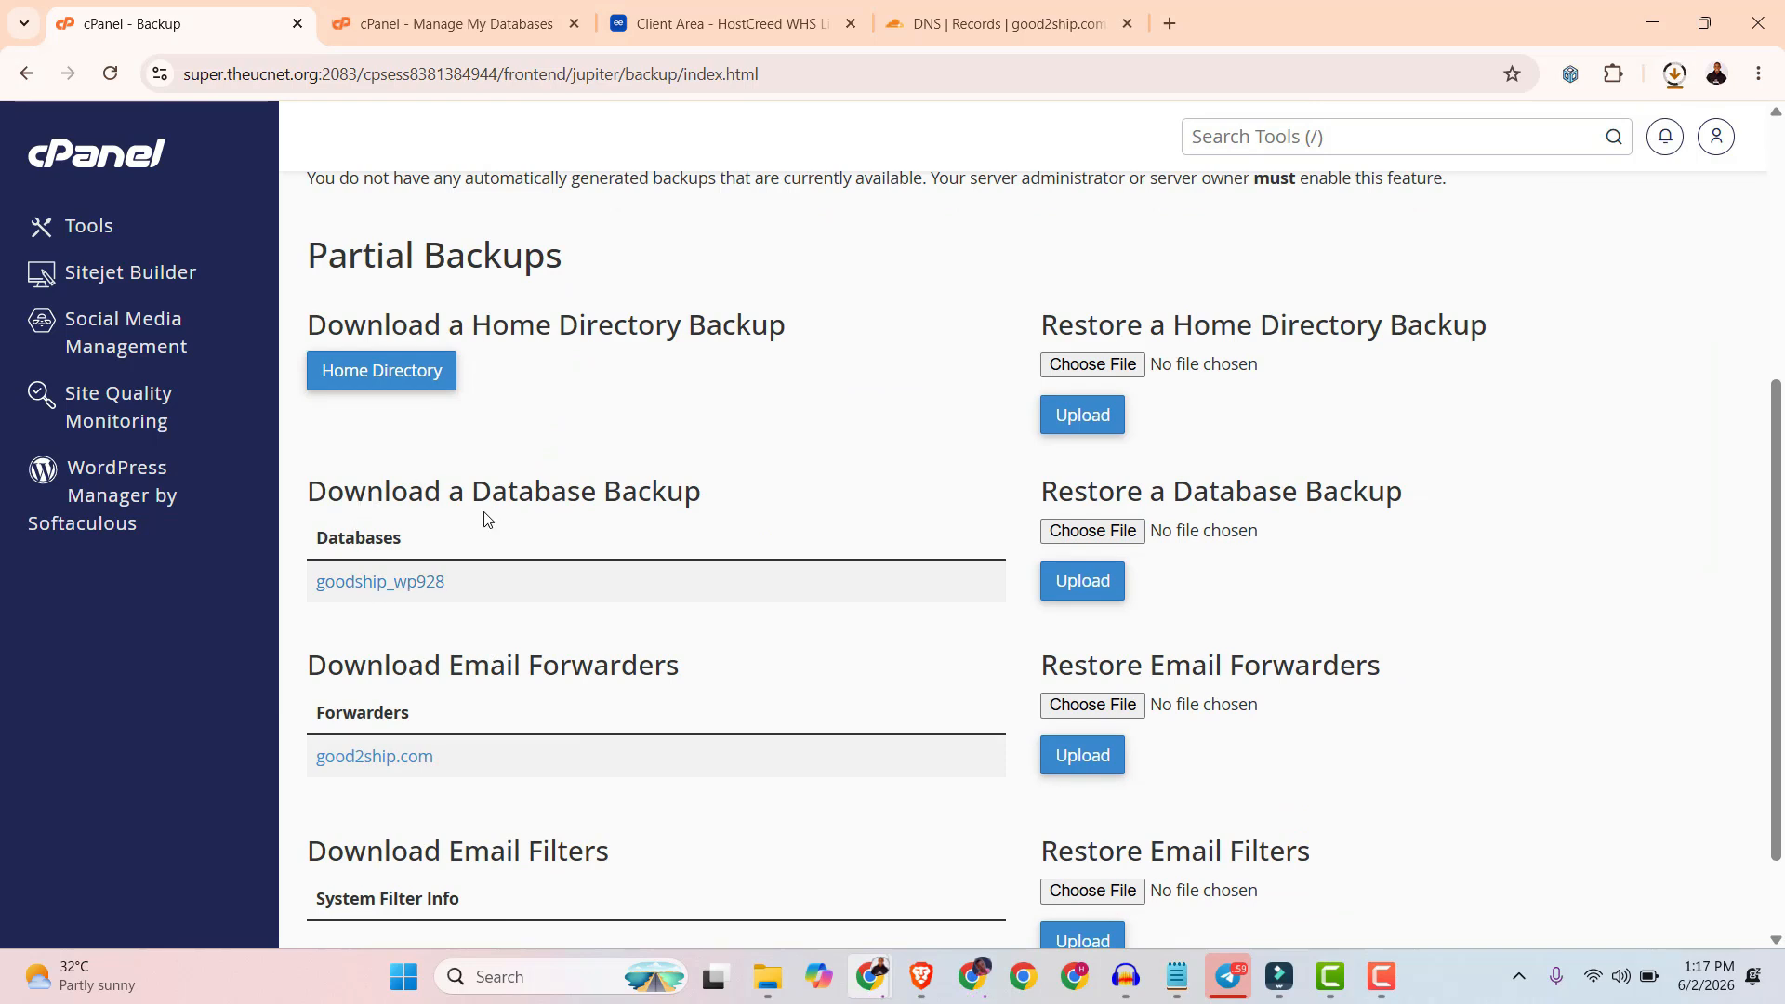
click(381, 586)
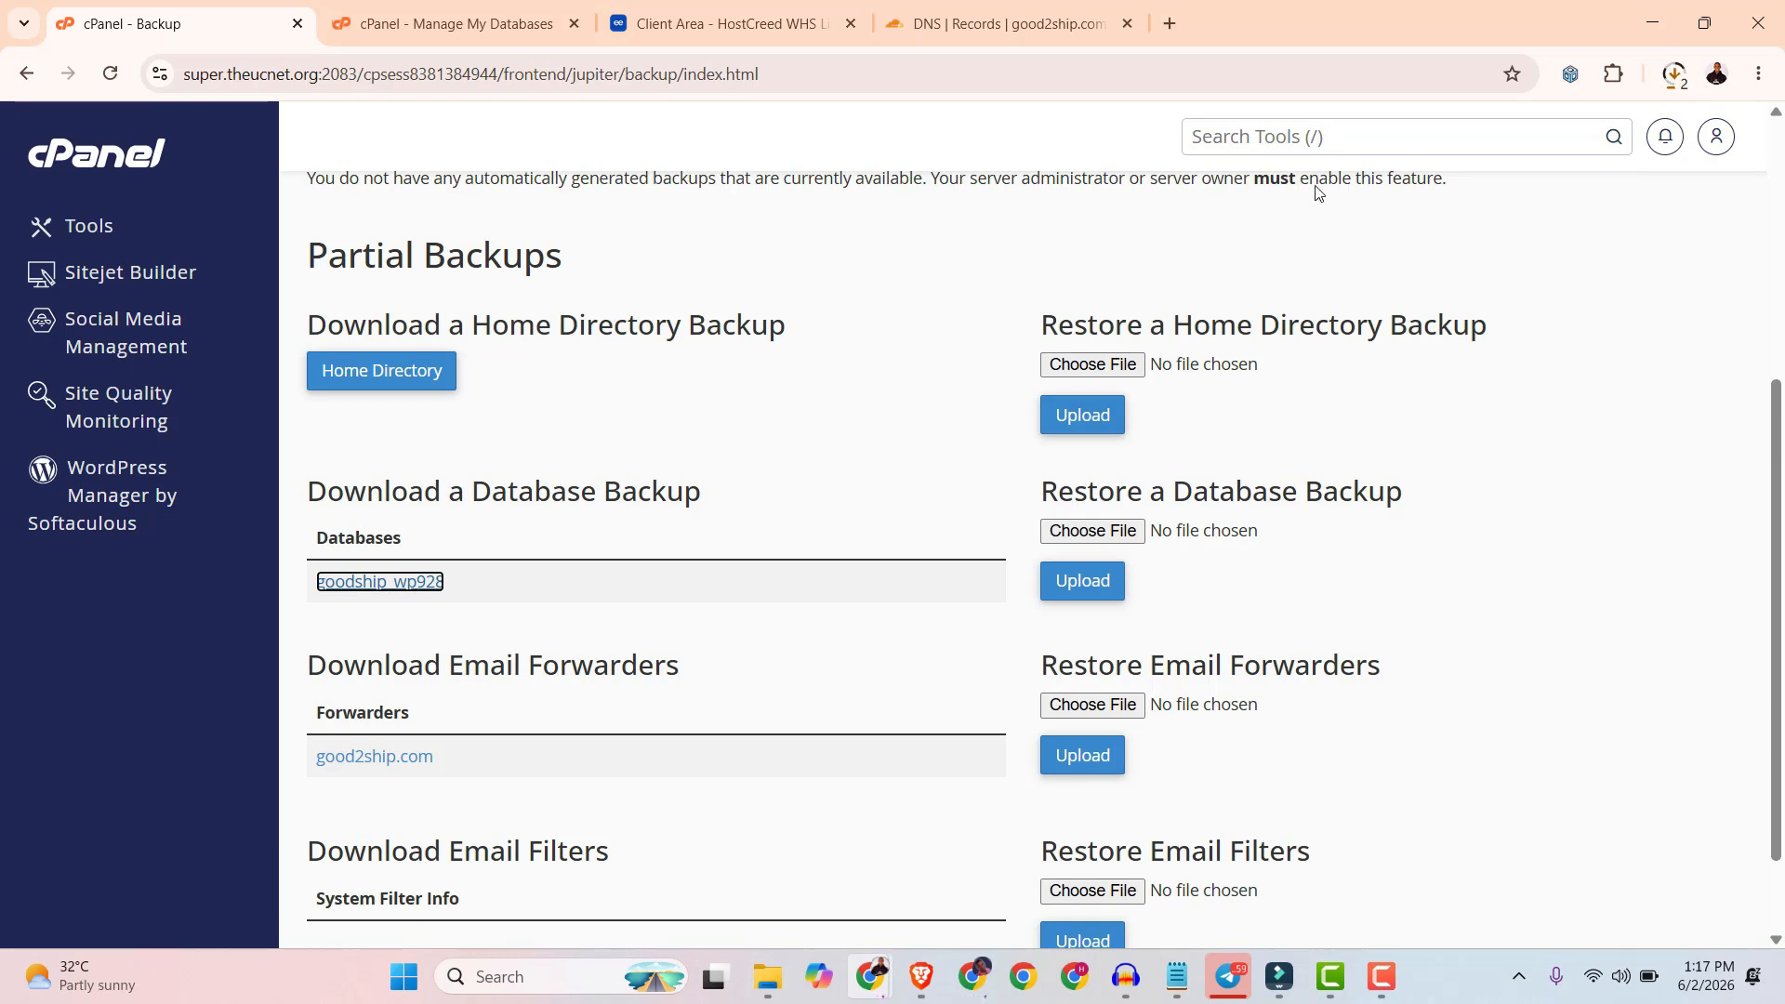
click(1674, 74)
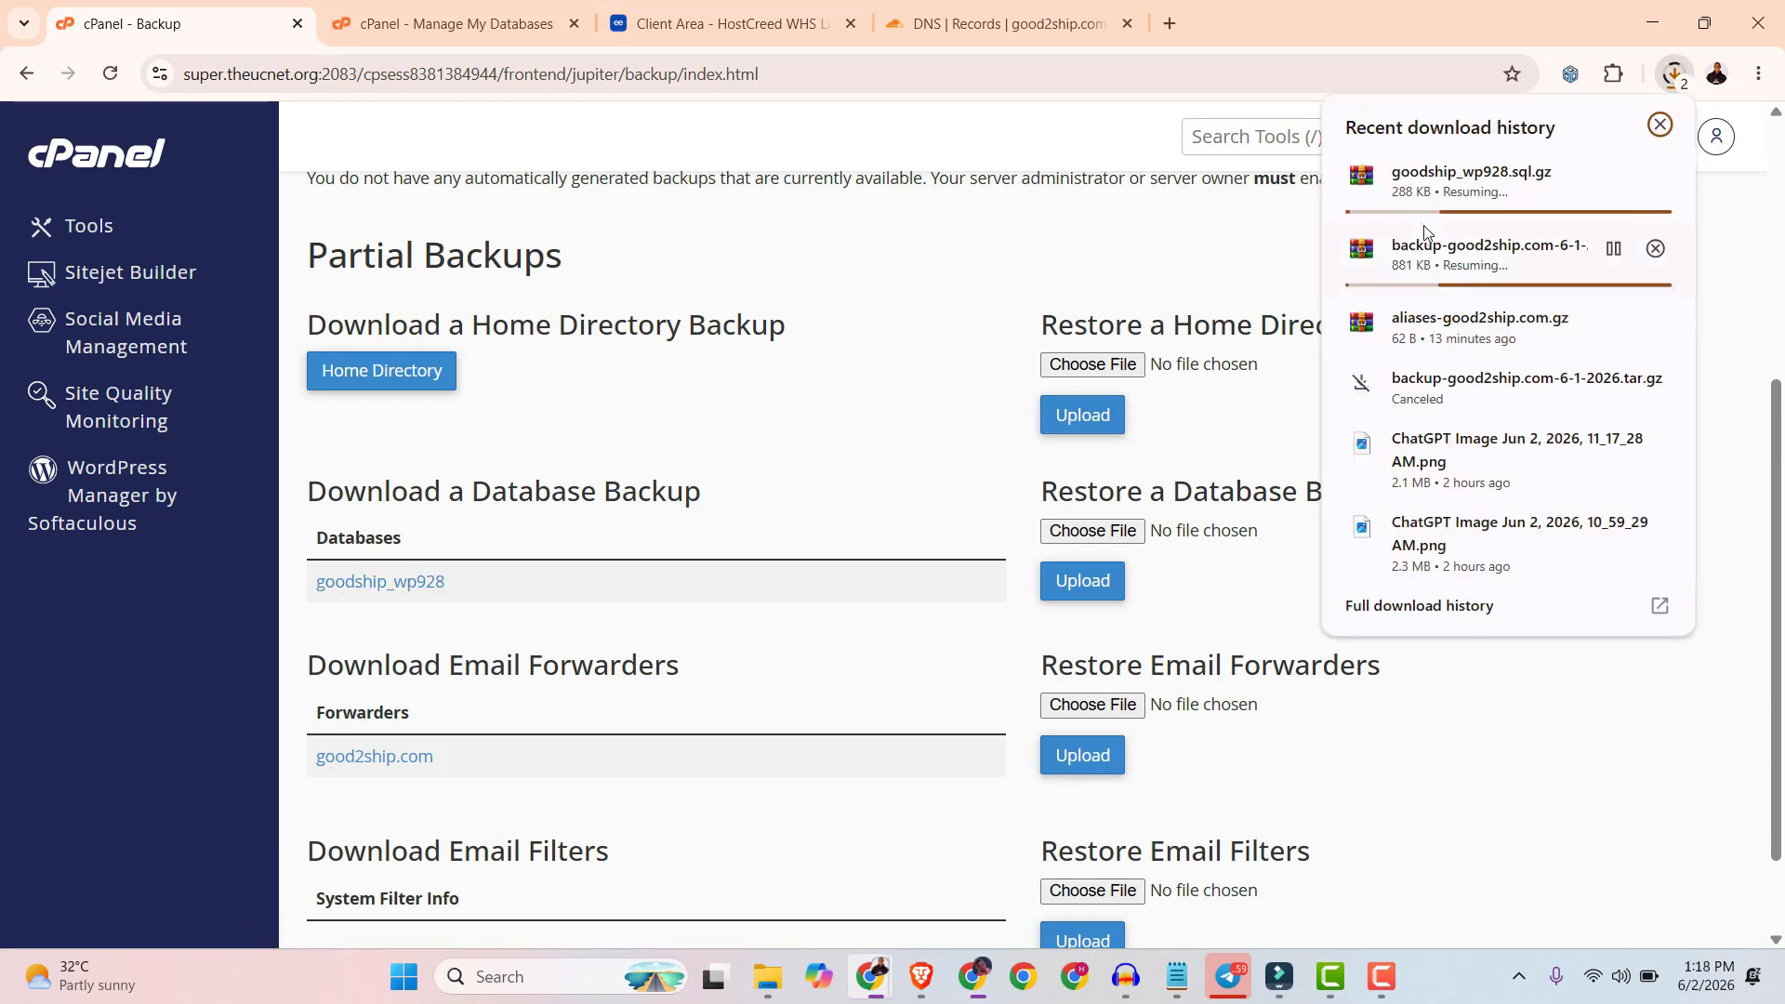
click(945, 396)
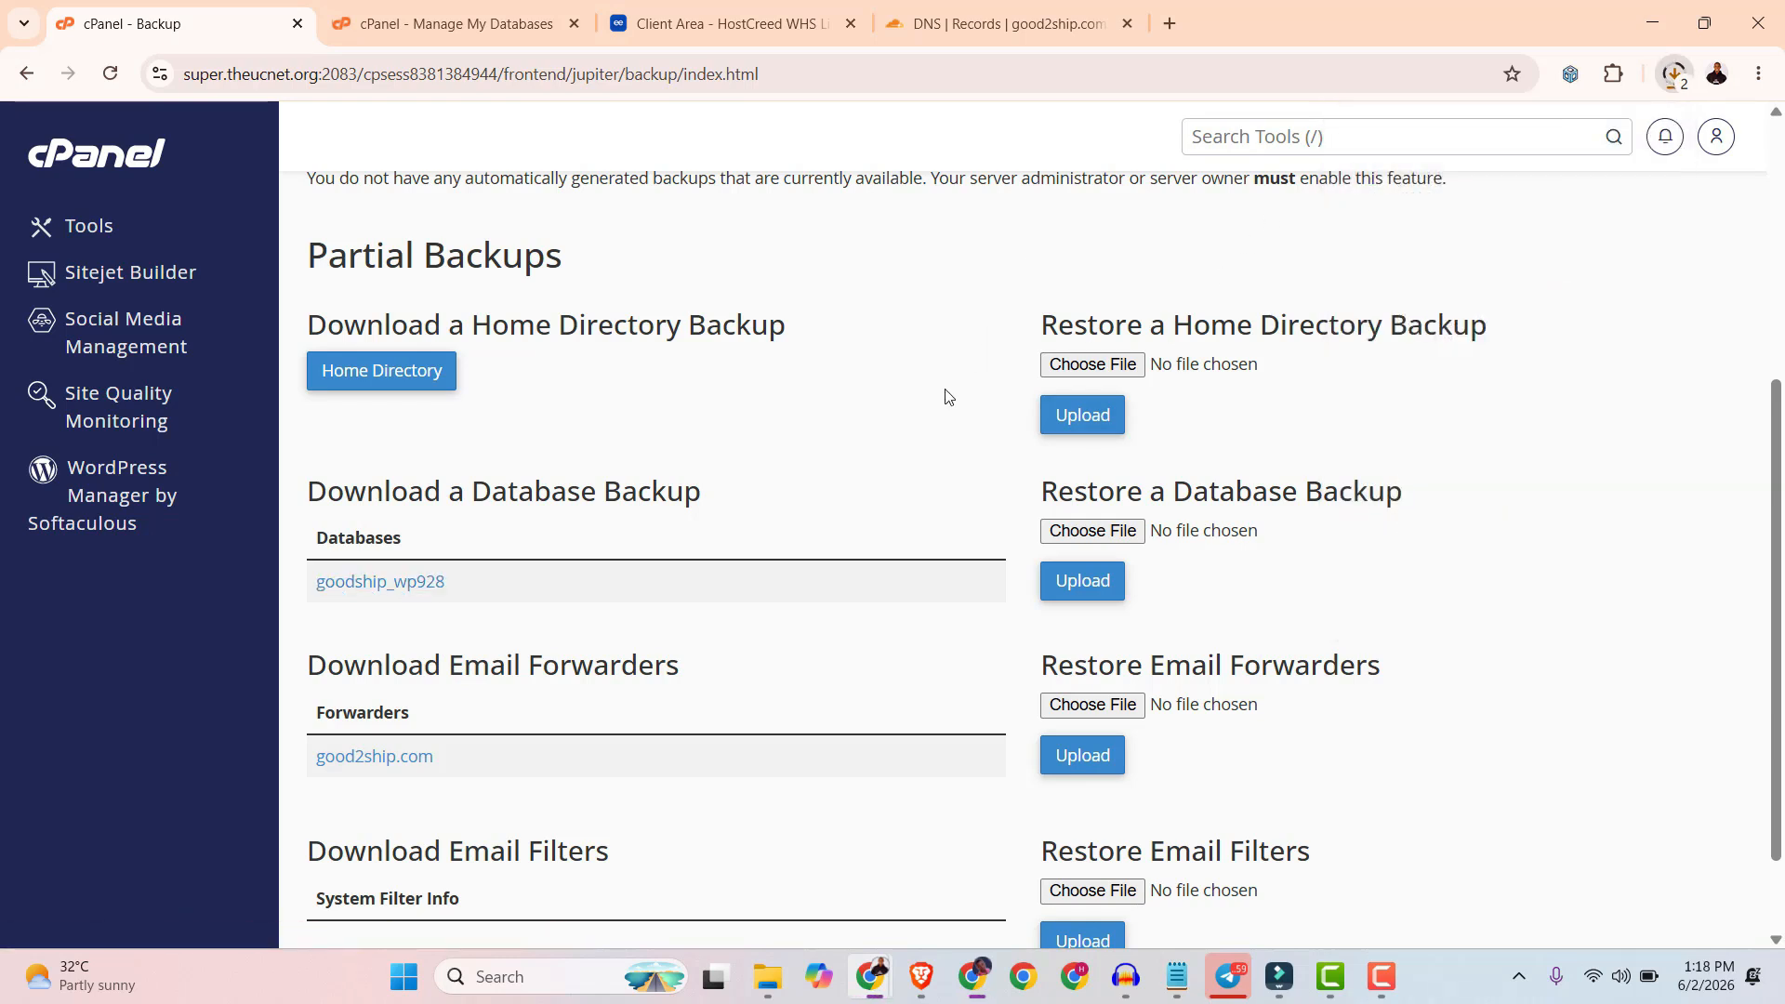
Download the email forwarders backup for good2ship.com and check all backup files in the recent downloads.
scroll(883, 521, down, 2)
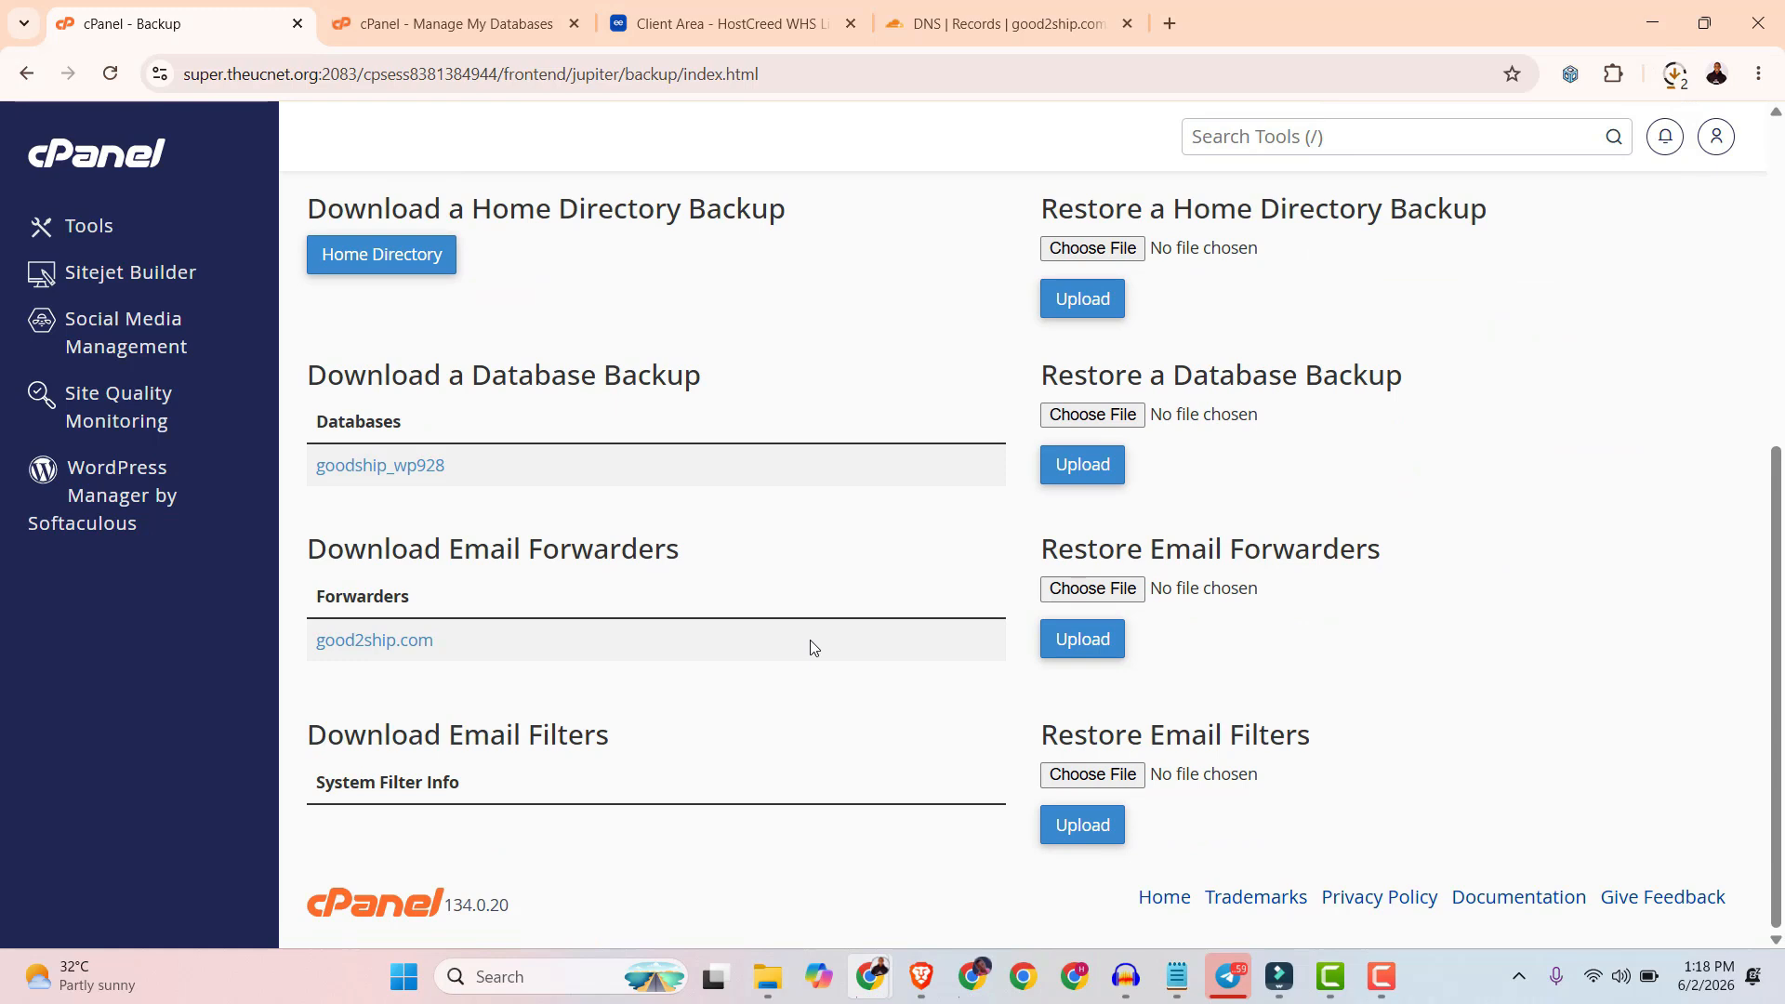
click(360, 649)
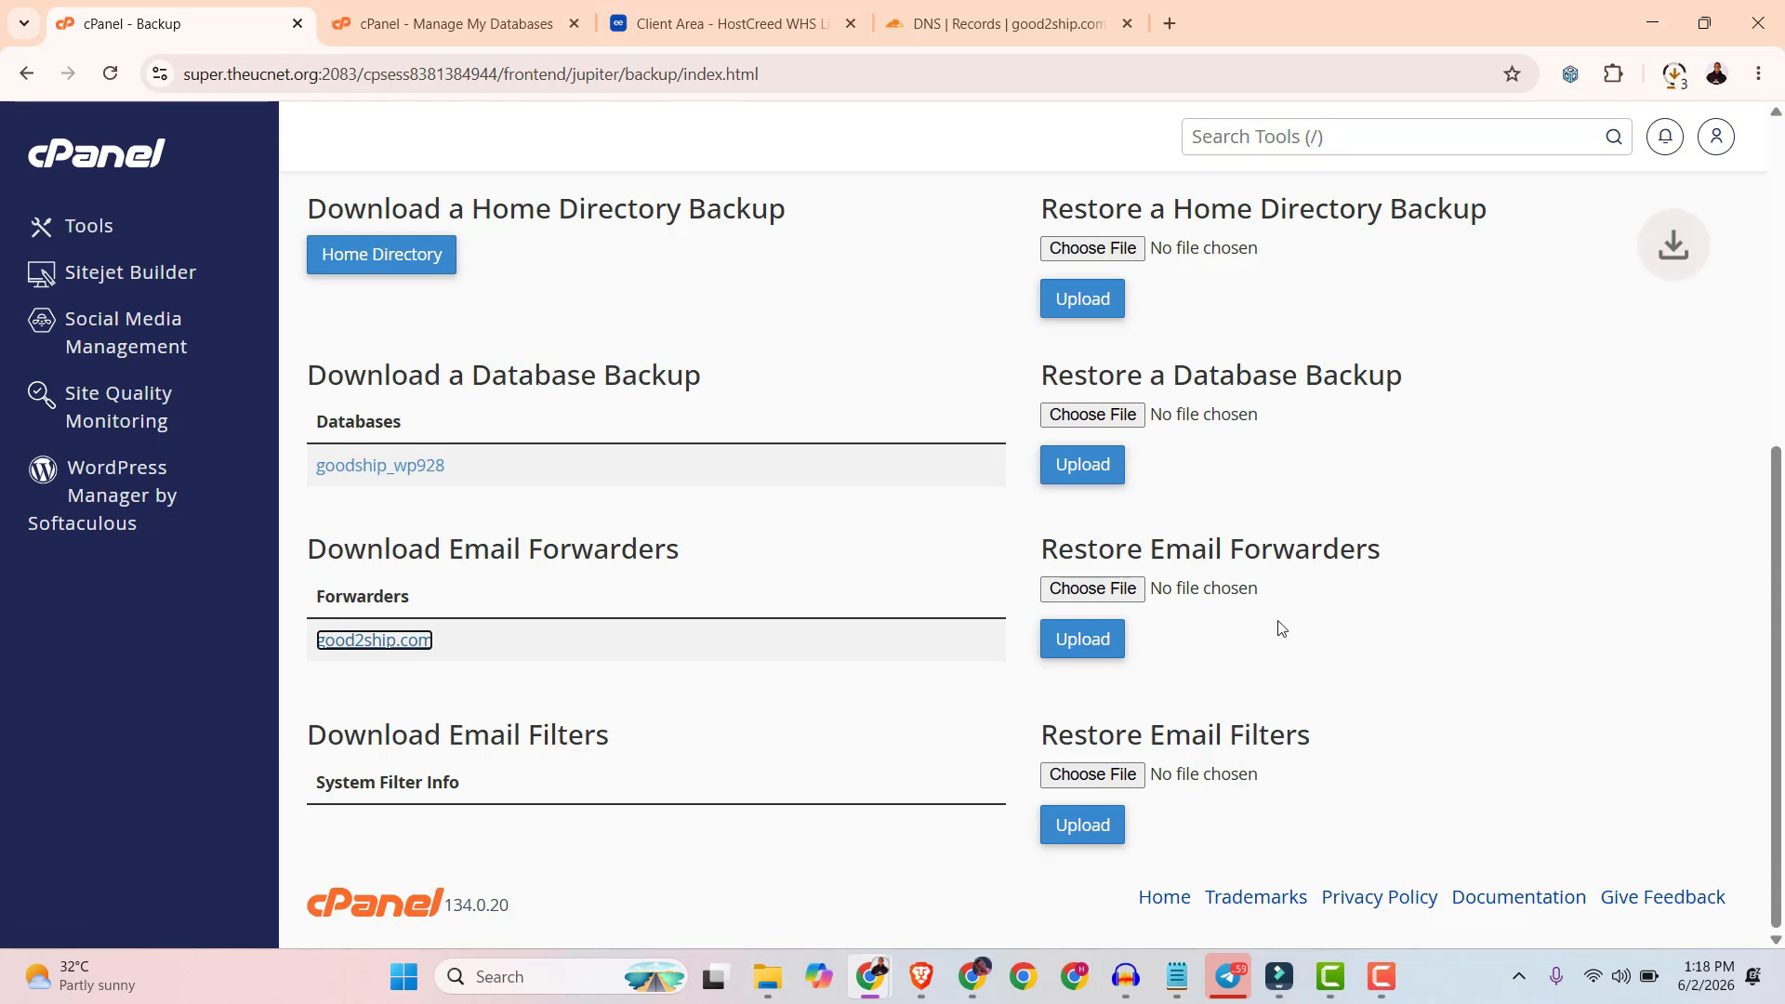
click(1676, 76)
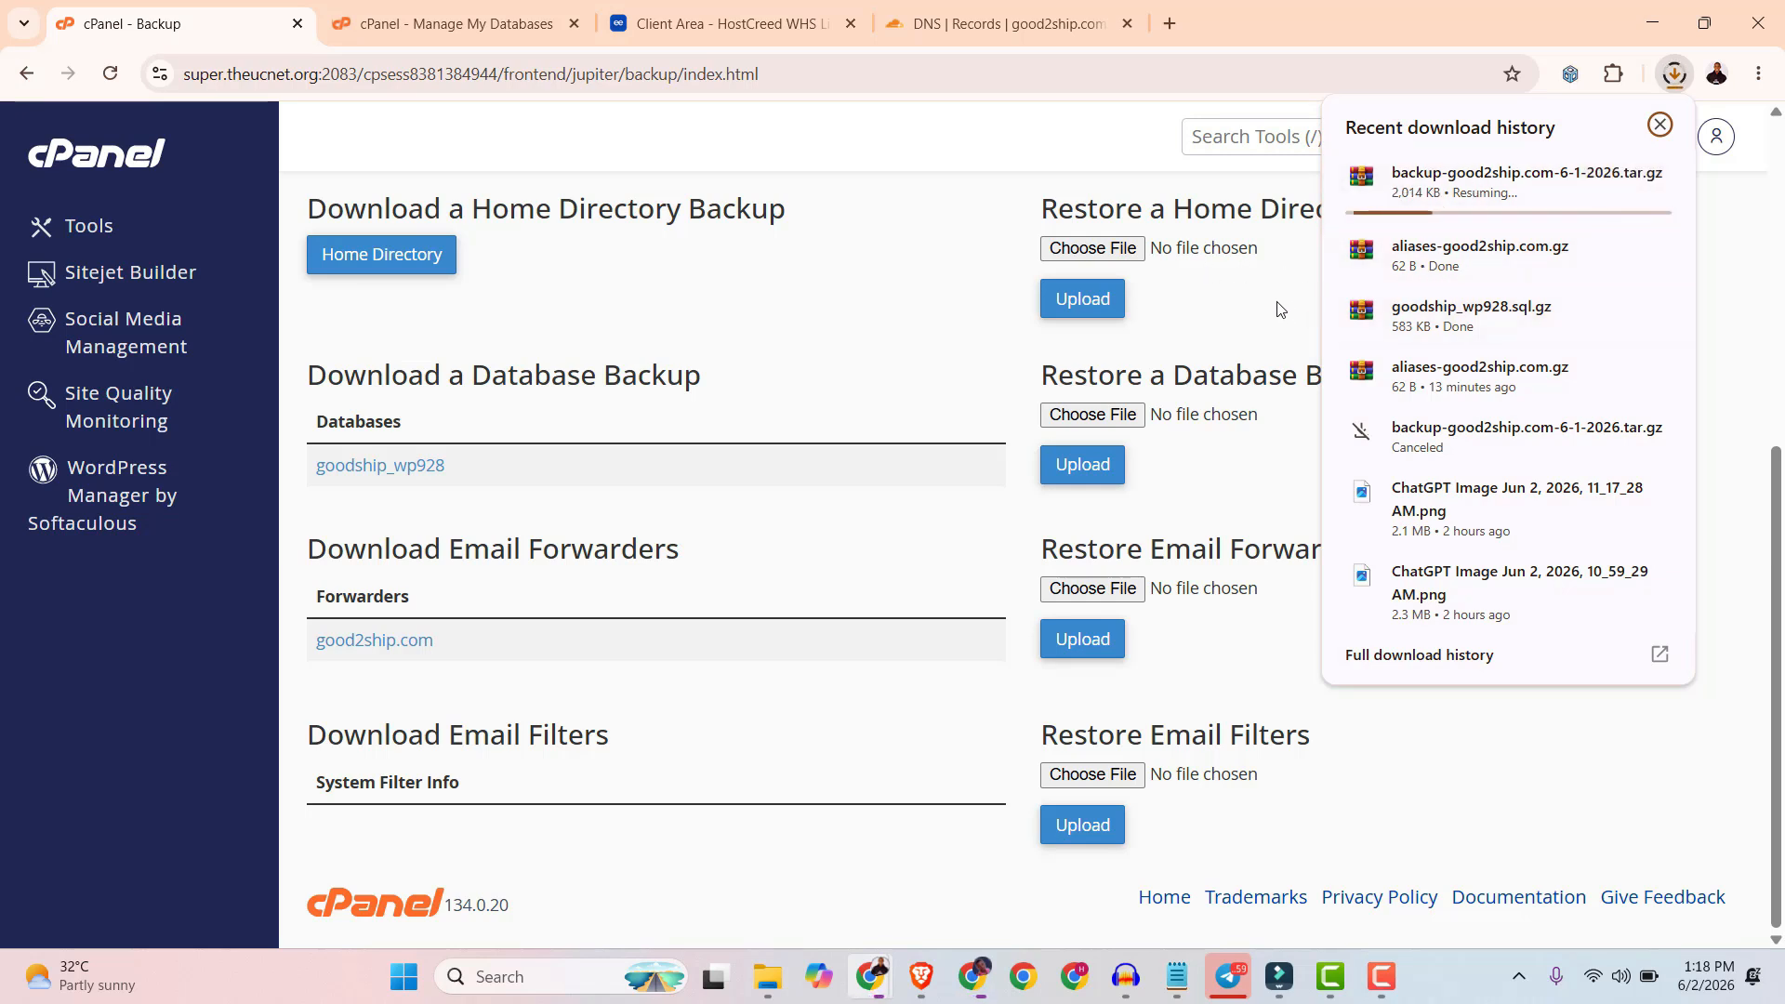
click(723, 351)
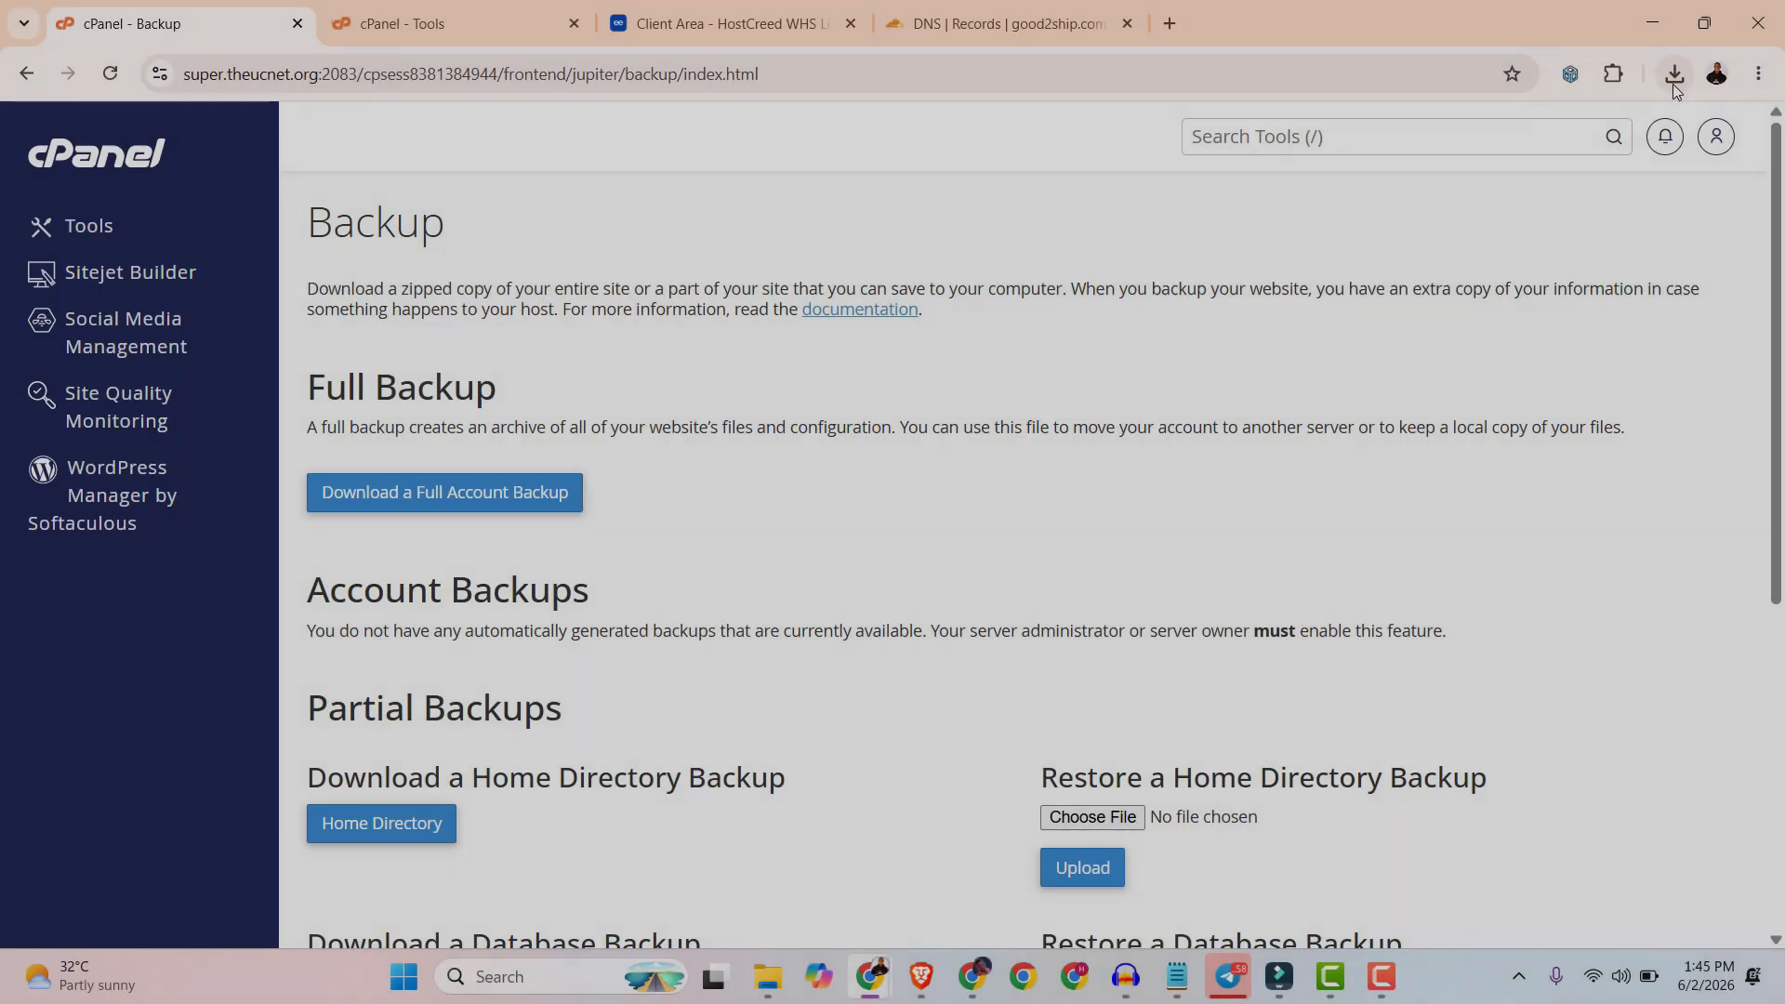
click(1673, 74)
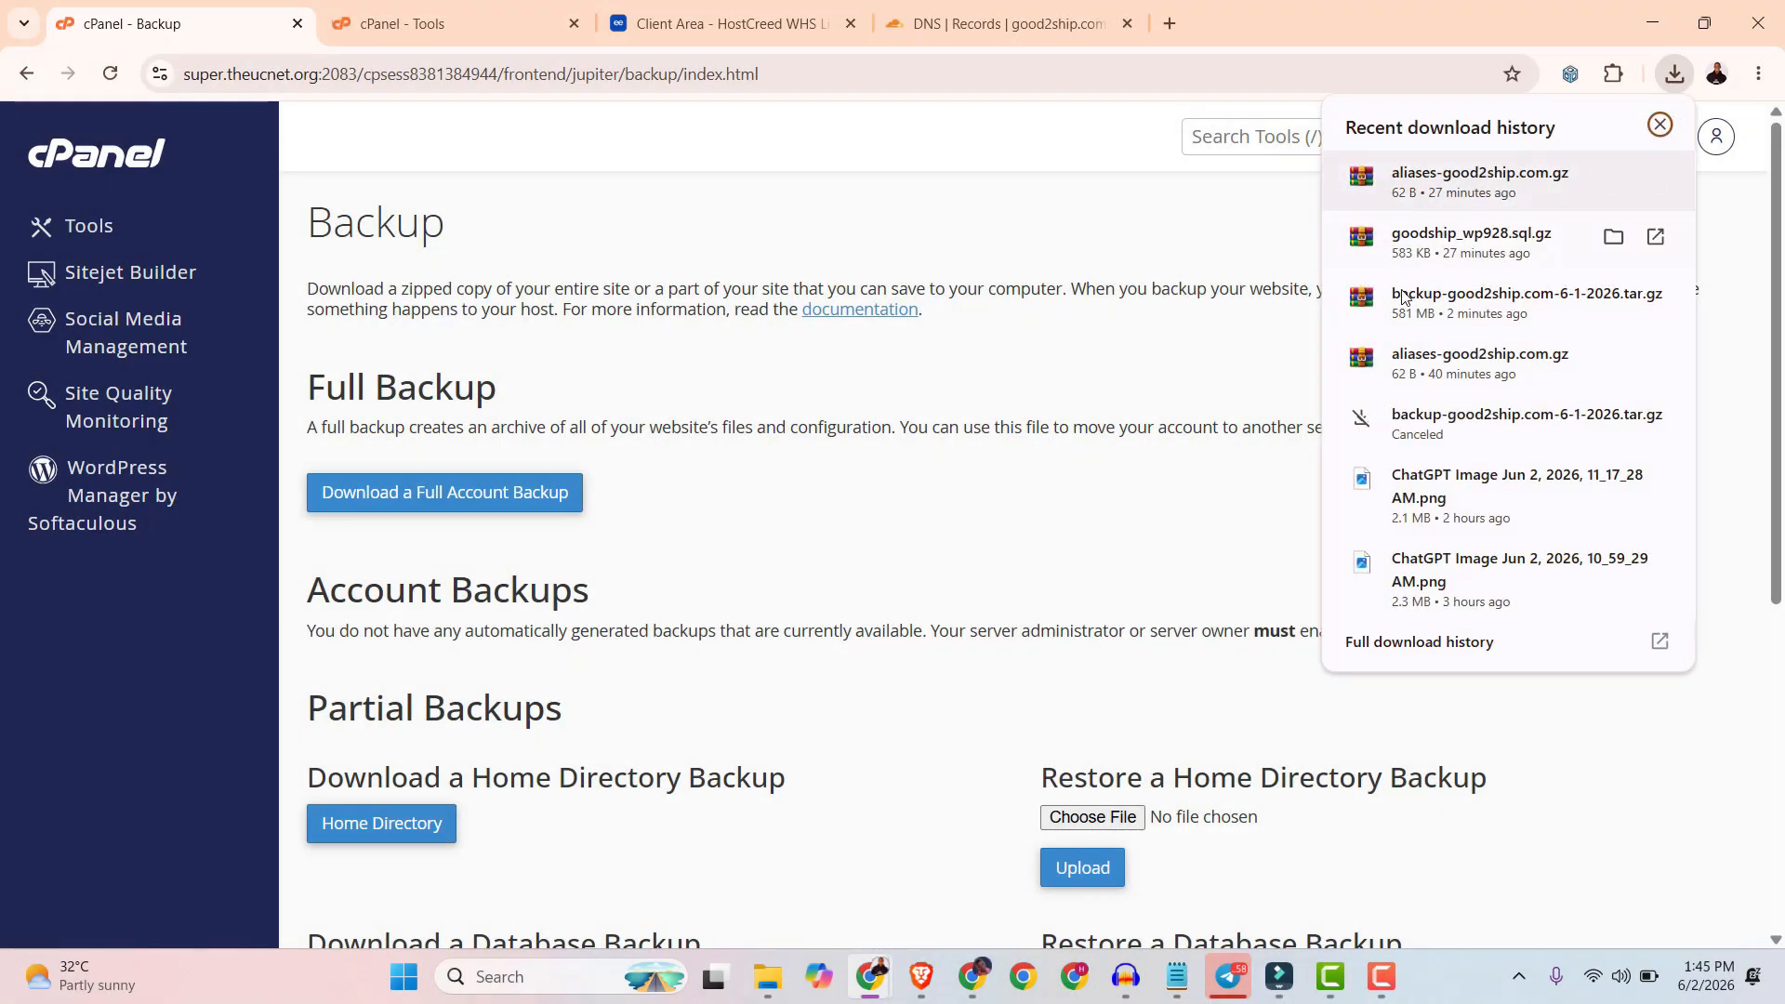
Check the home directory, database and email forwarder backup files in the Downloads folder, and return to the source account's Backup page.
click(1108, 336)
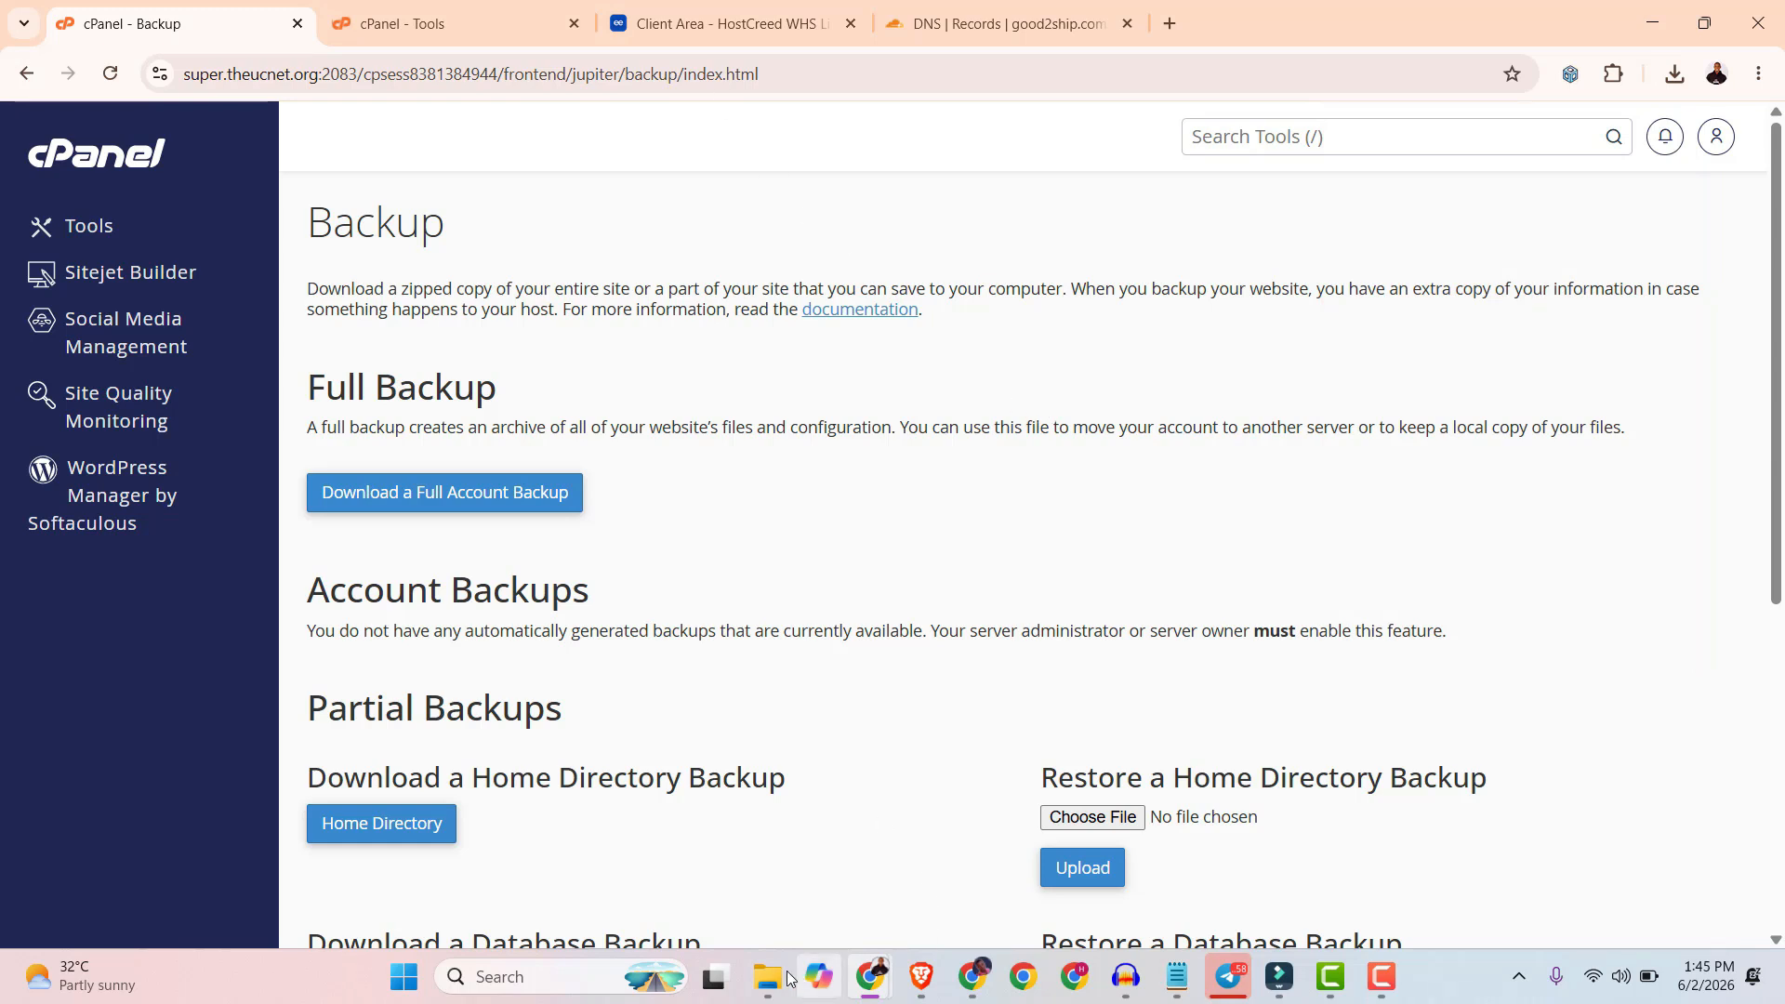
mouse_move(768, 977)
click(748, 891)
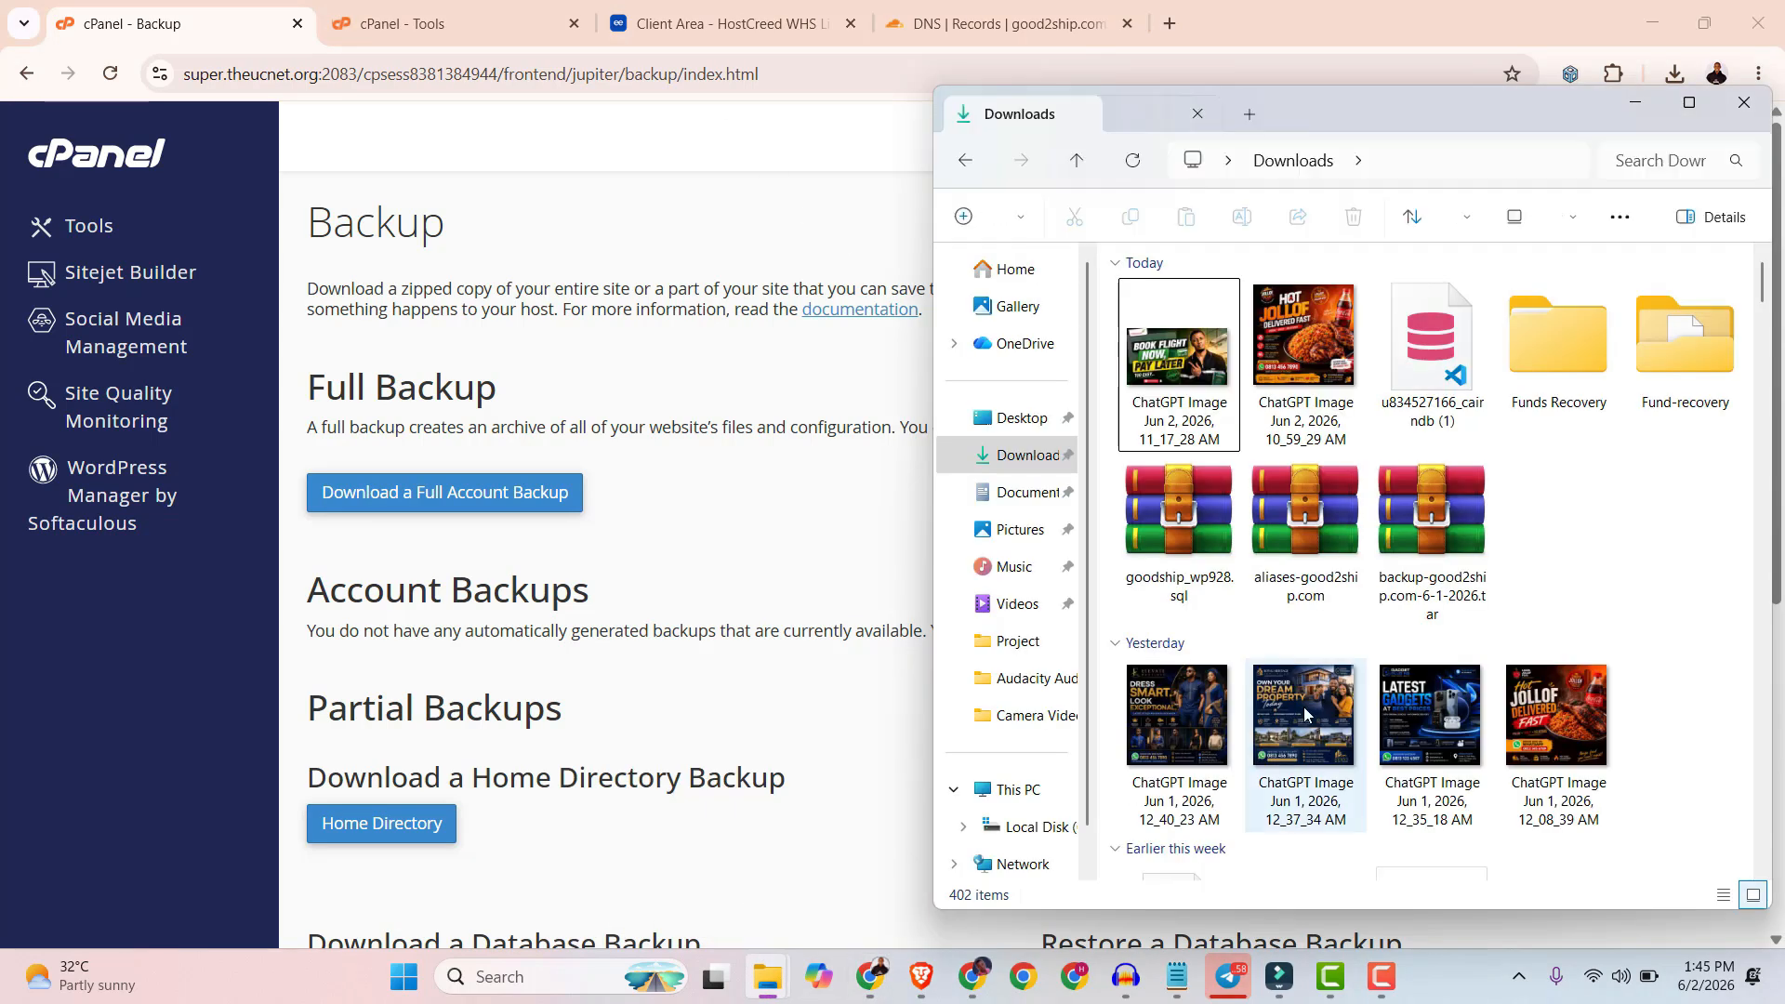
drag(1522, 538, 1176, 567)
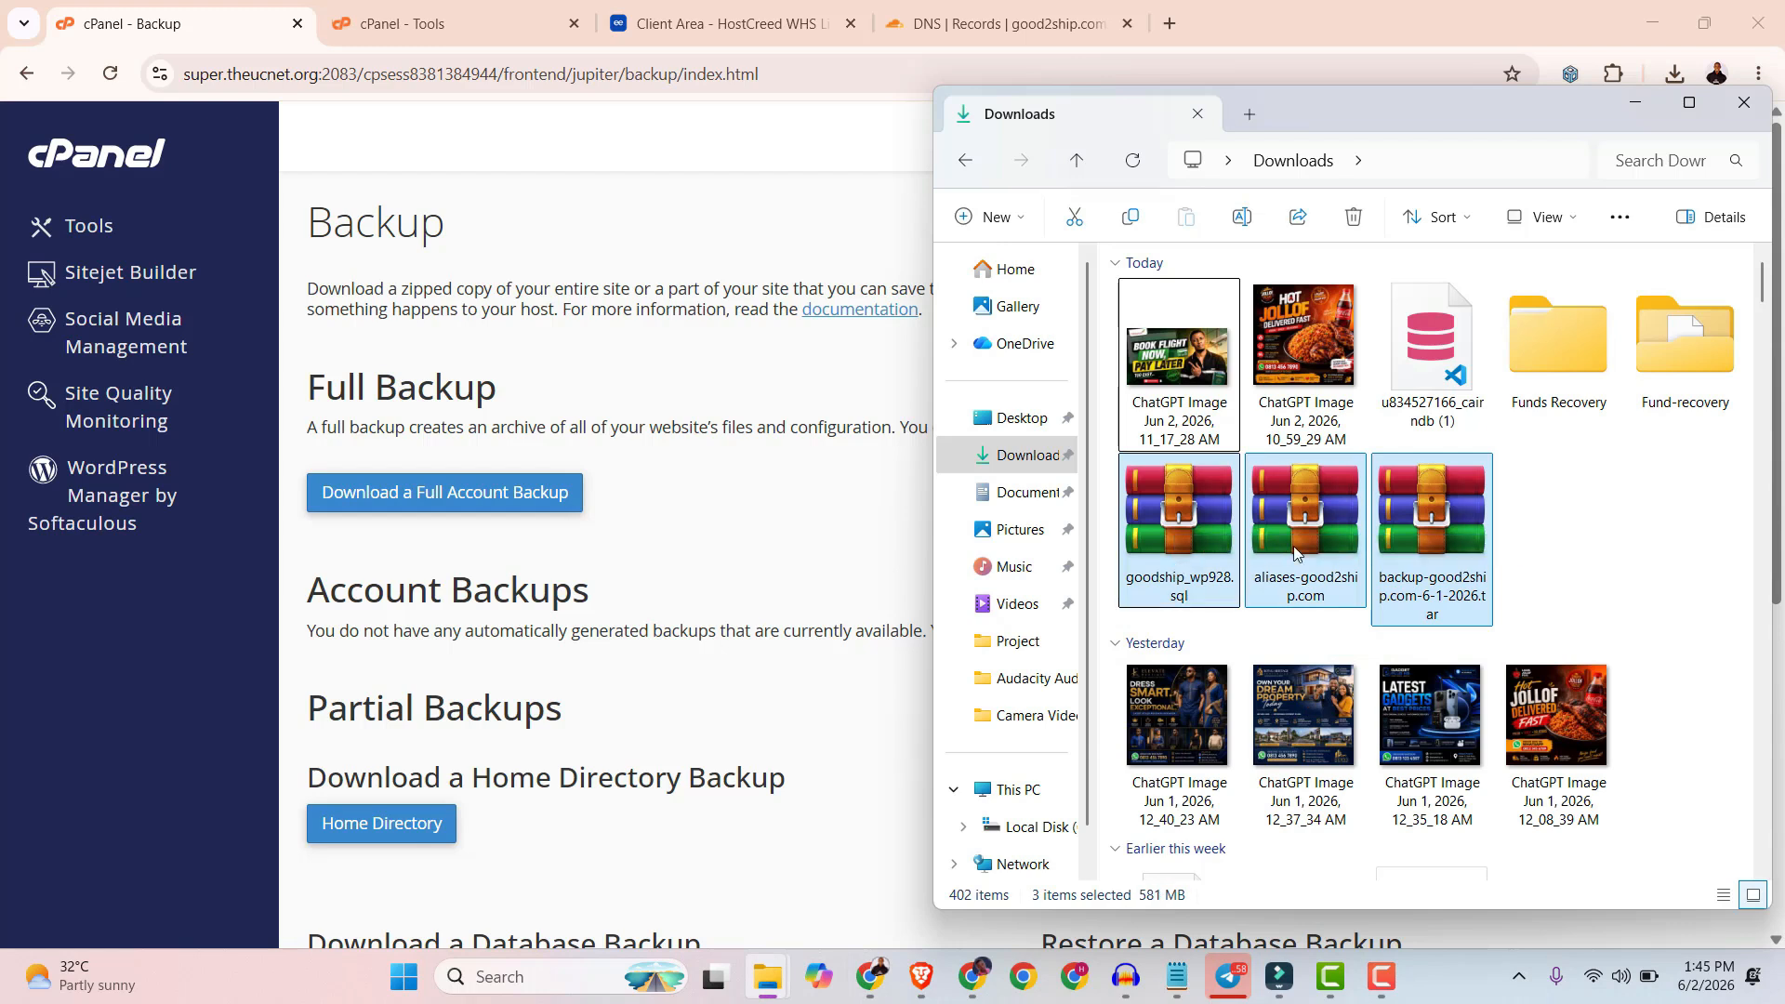
click(1574, 537)
scroll(476, 676, down, 4)
scroll(475, 677, down, 3)
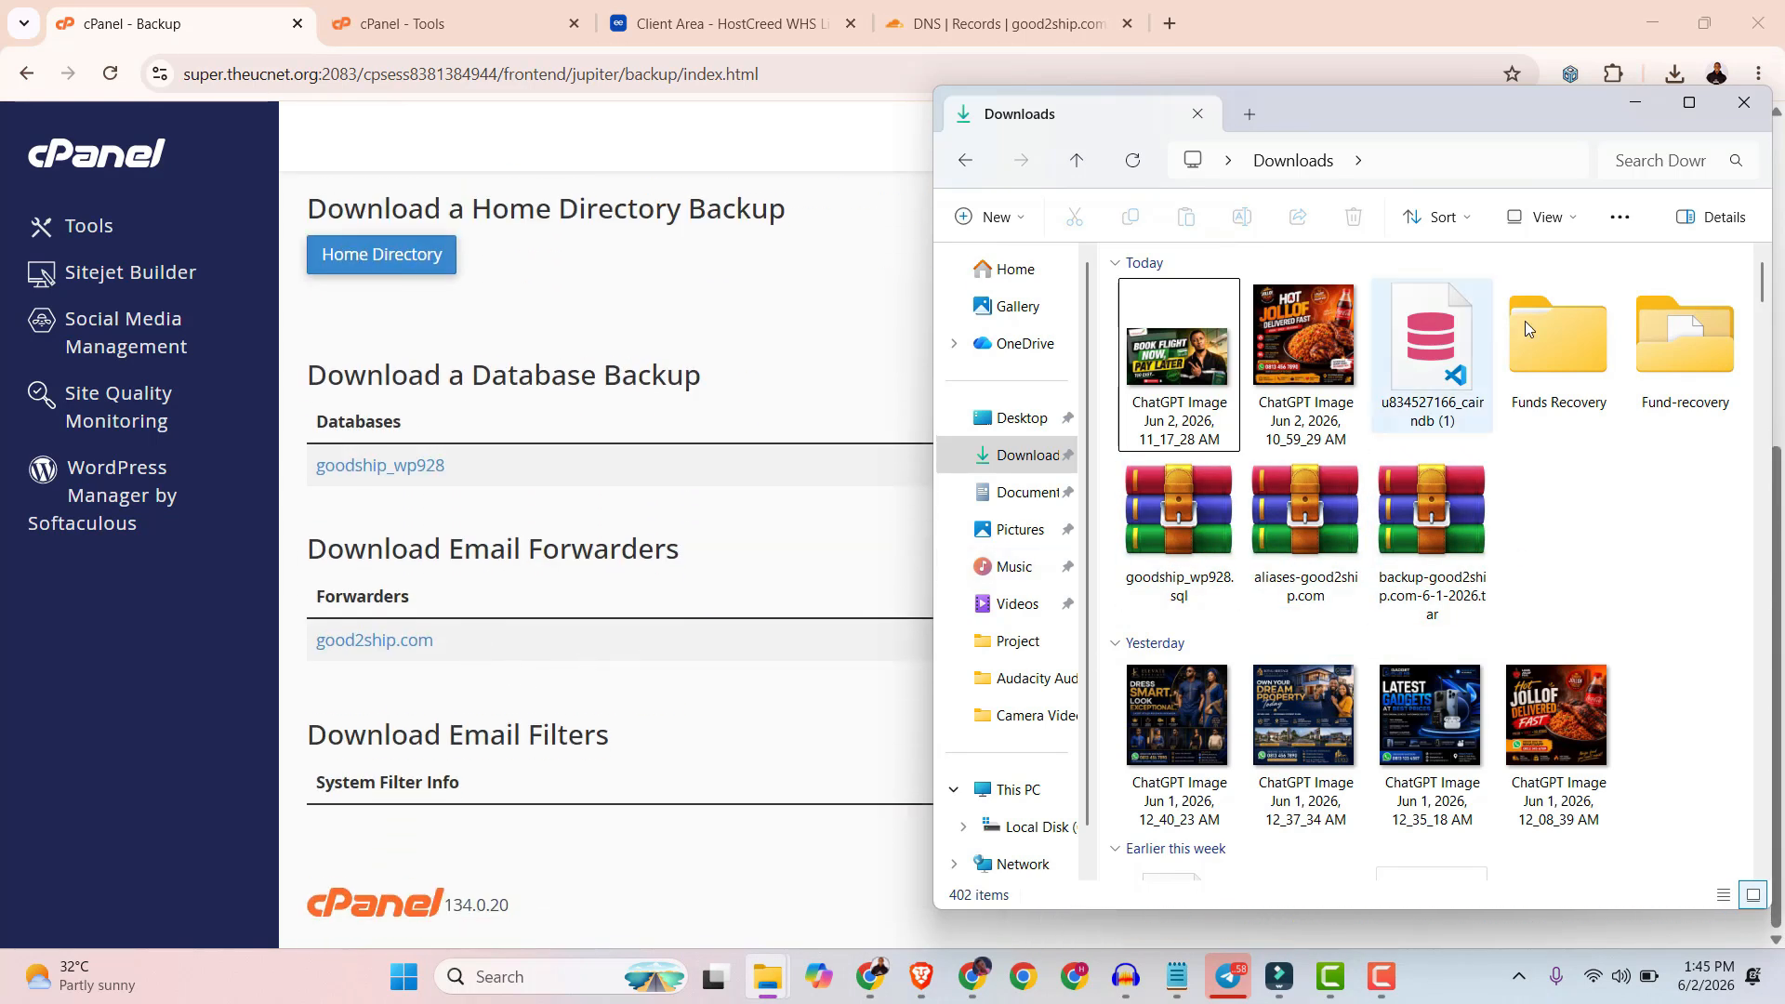
click(559, 414)
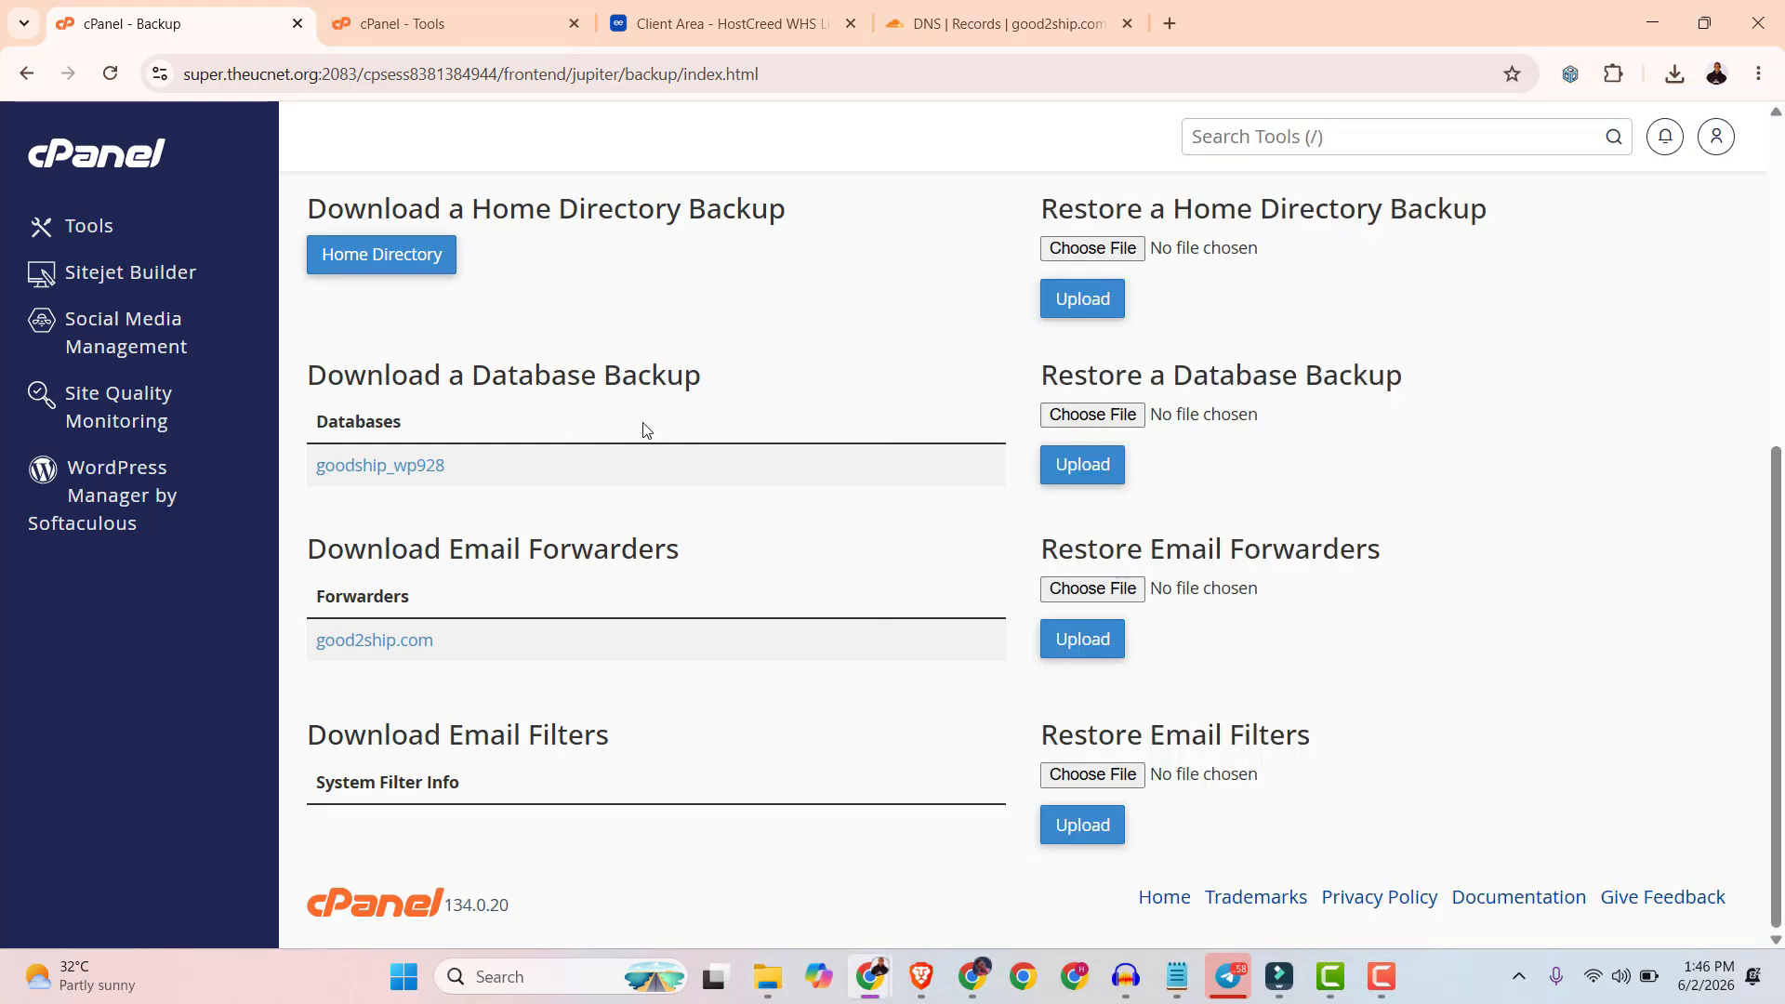
In the destination cPanel account, search the tools for "back" and open the Backup tool at its partial backups section.
click(428, 26)
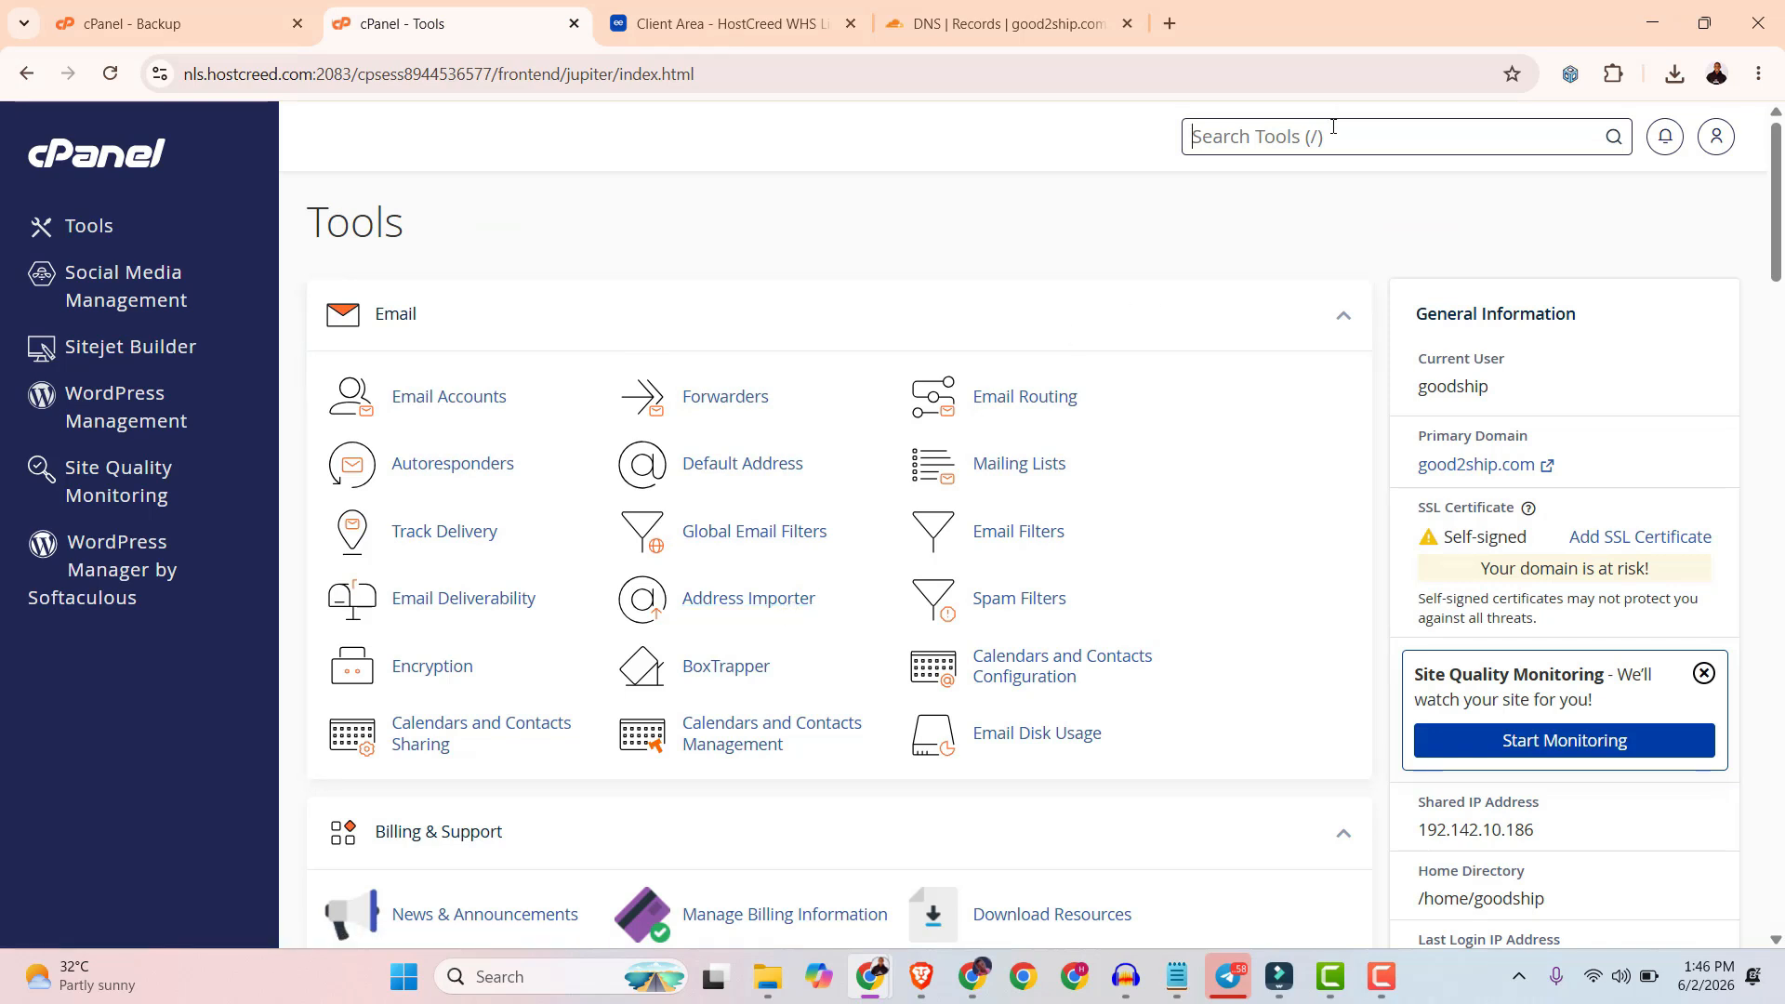
text(back)
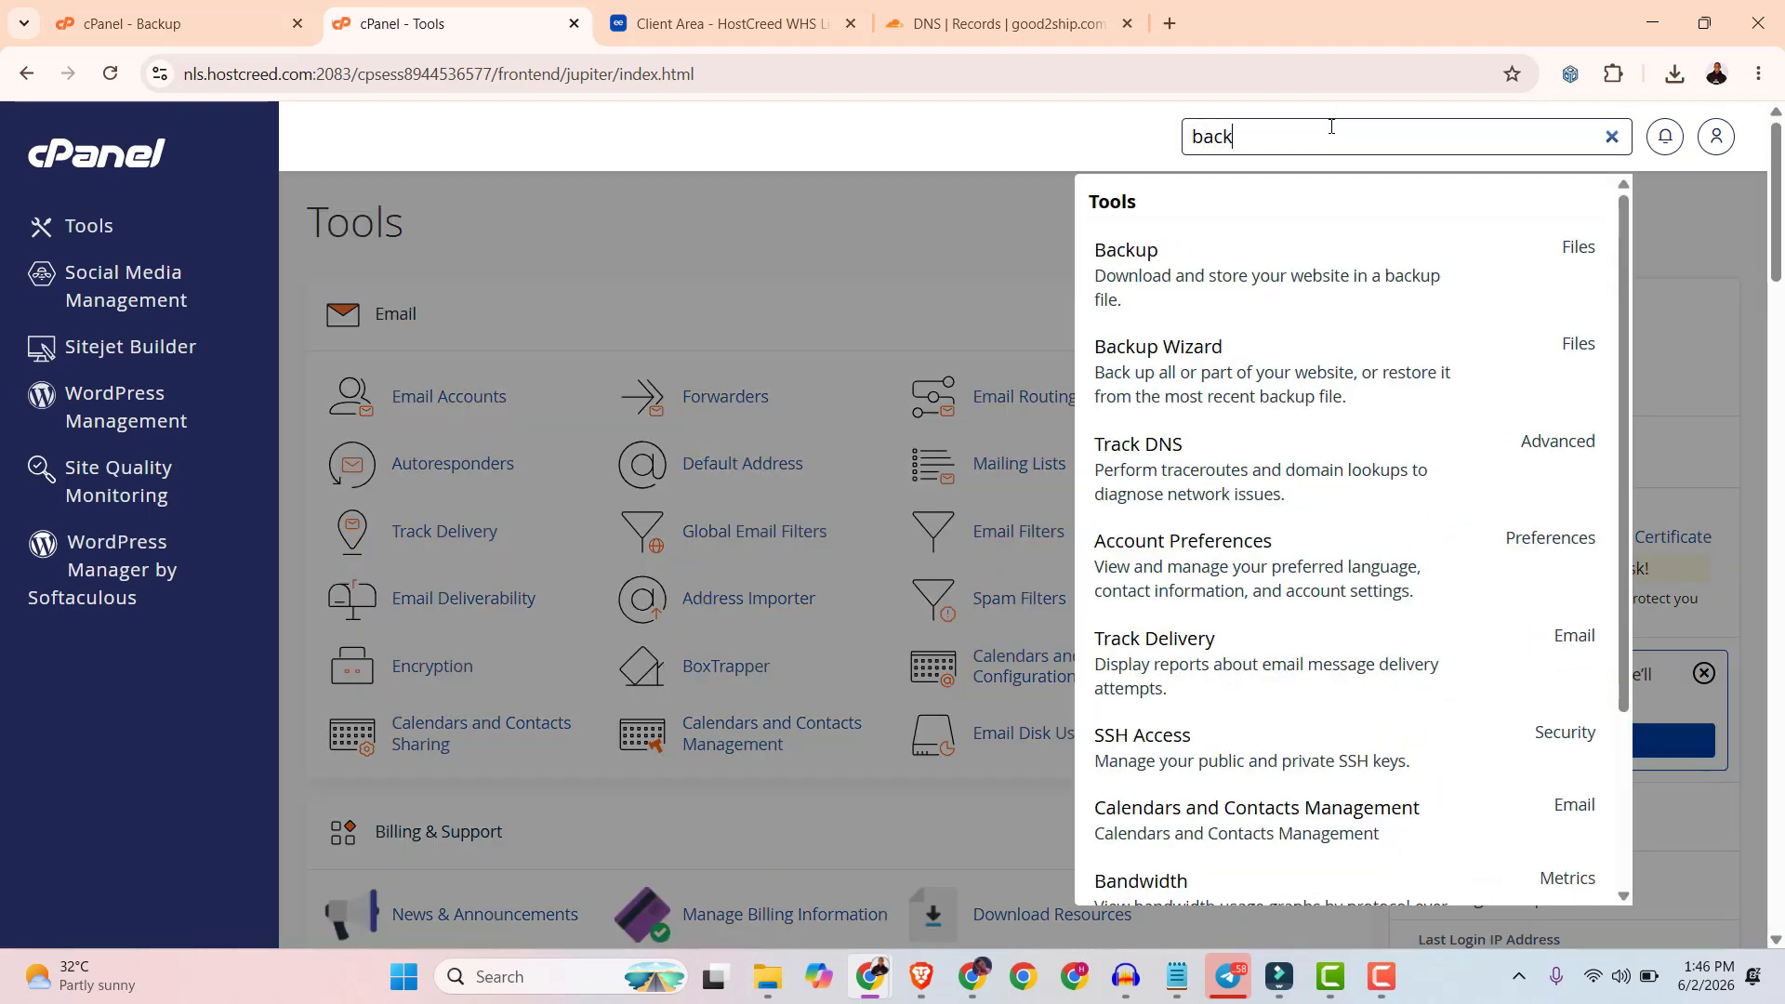
click(1208, 253)
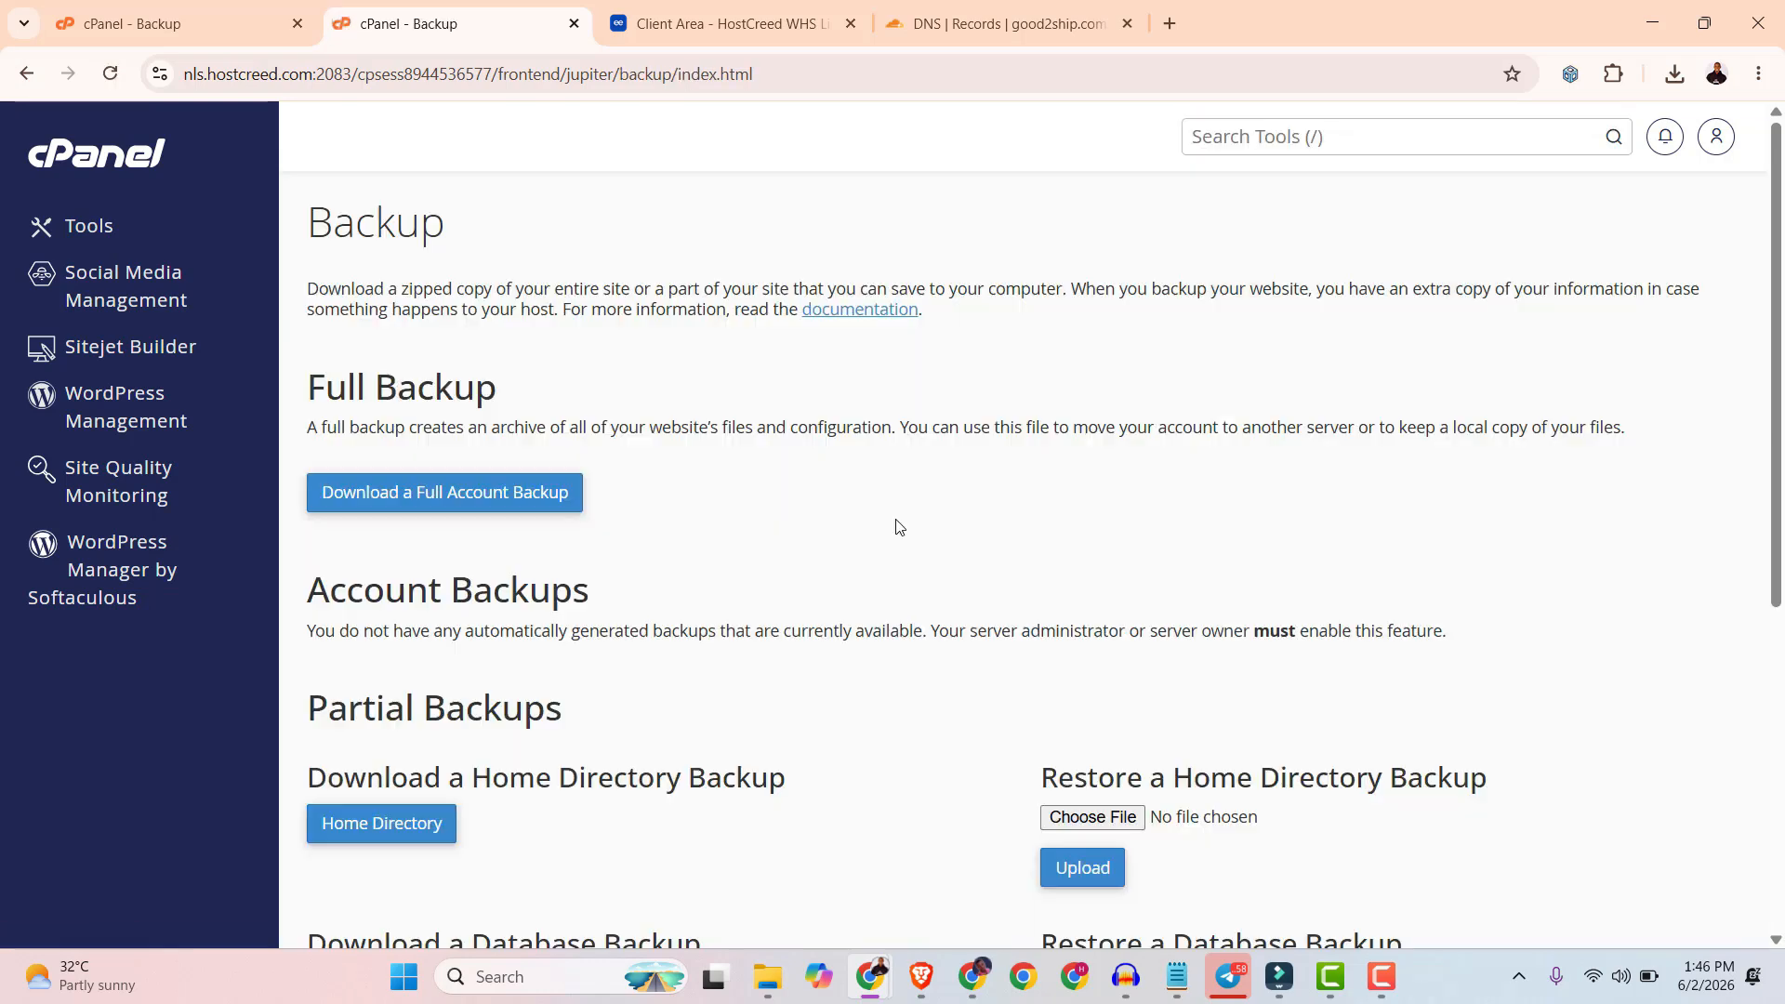
scroll(894, 534, down, 5)
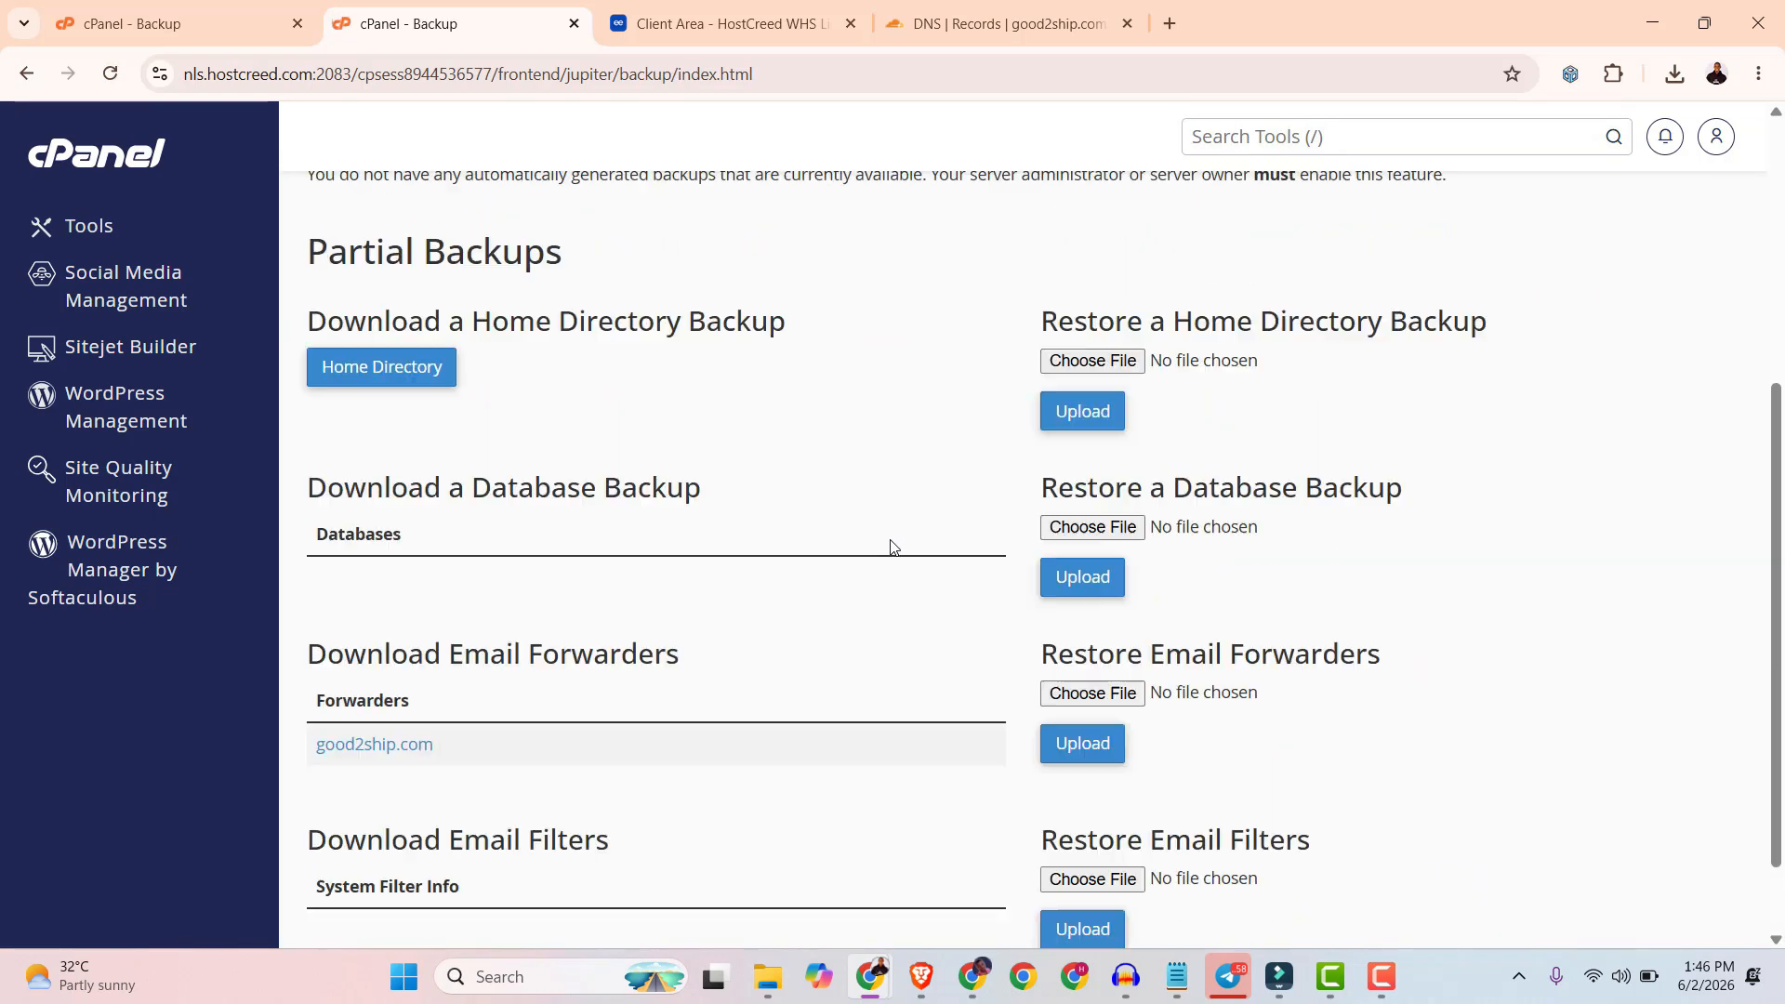
scroll(892, 547, up, 1)
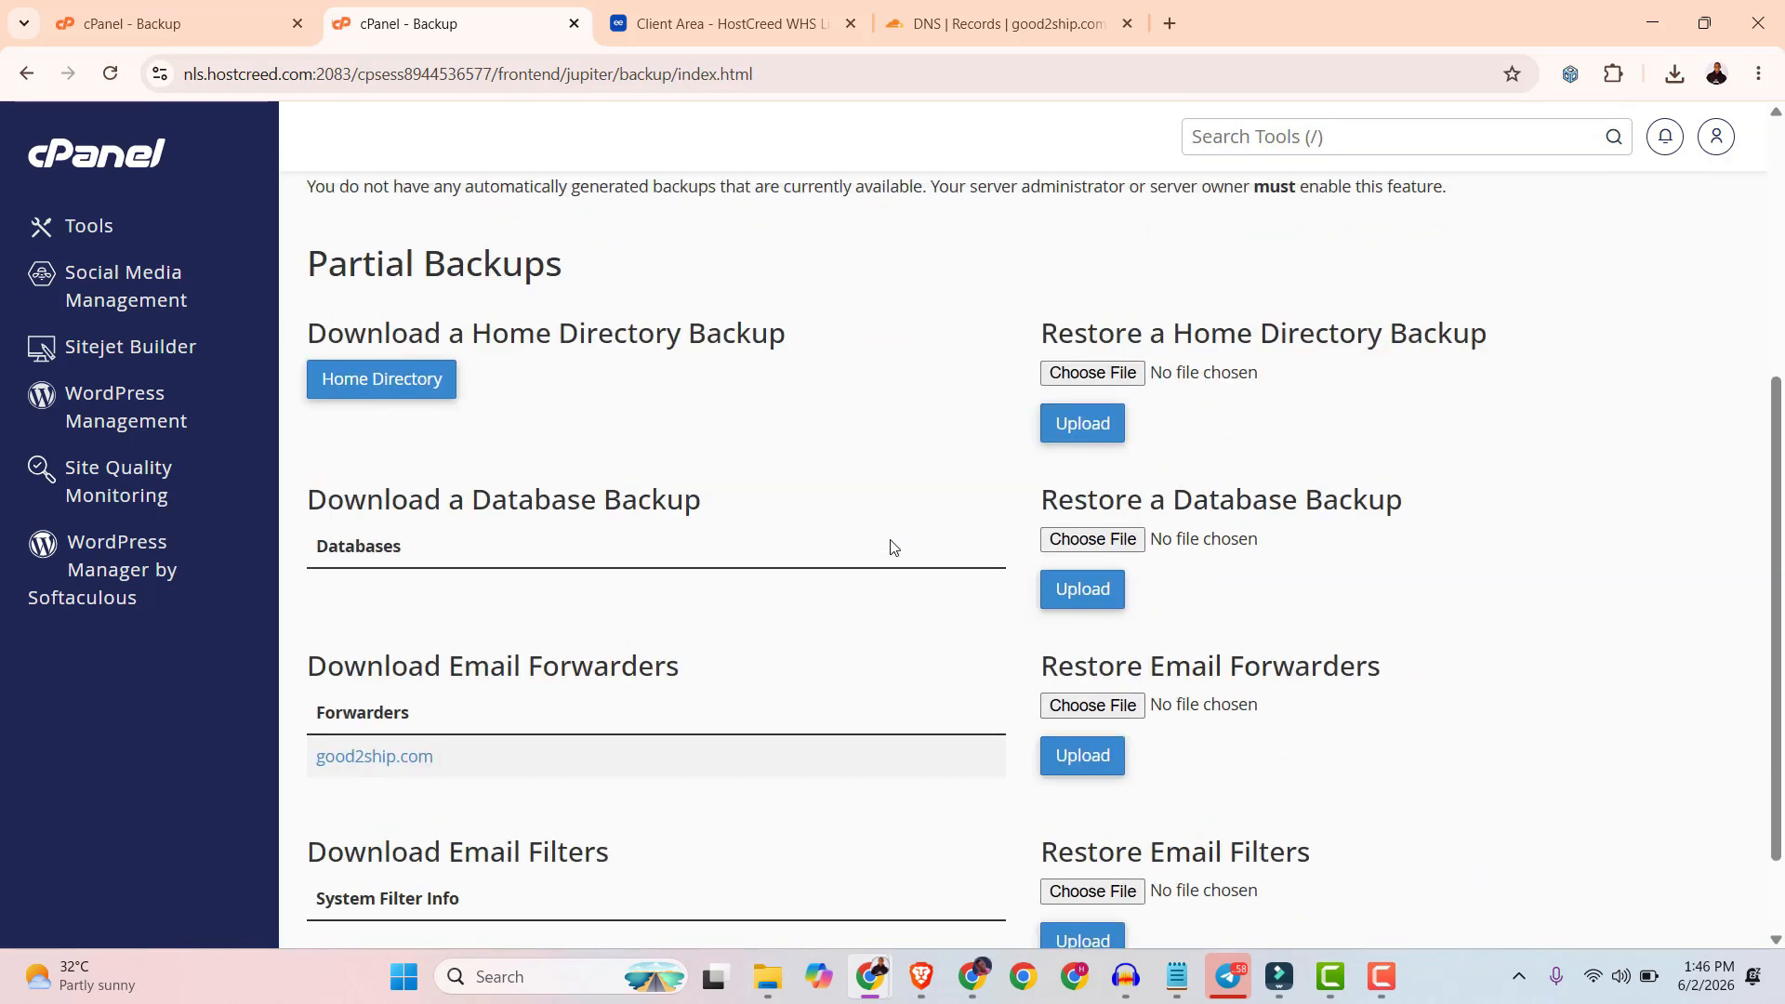
Compare the Backup pages of the source and destination accounts, examining the home directory download and restore sections.
click(165, 23)
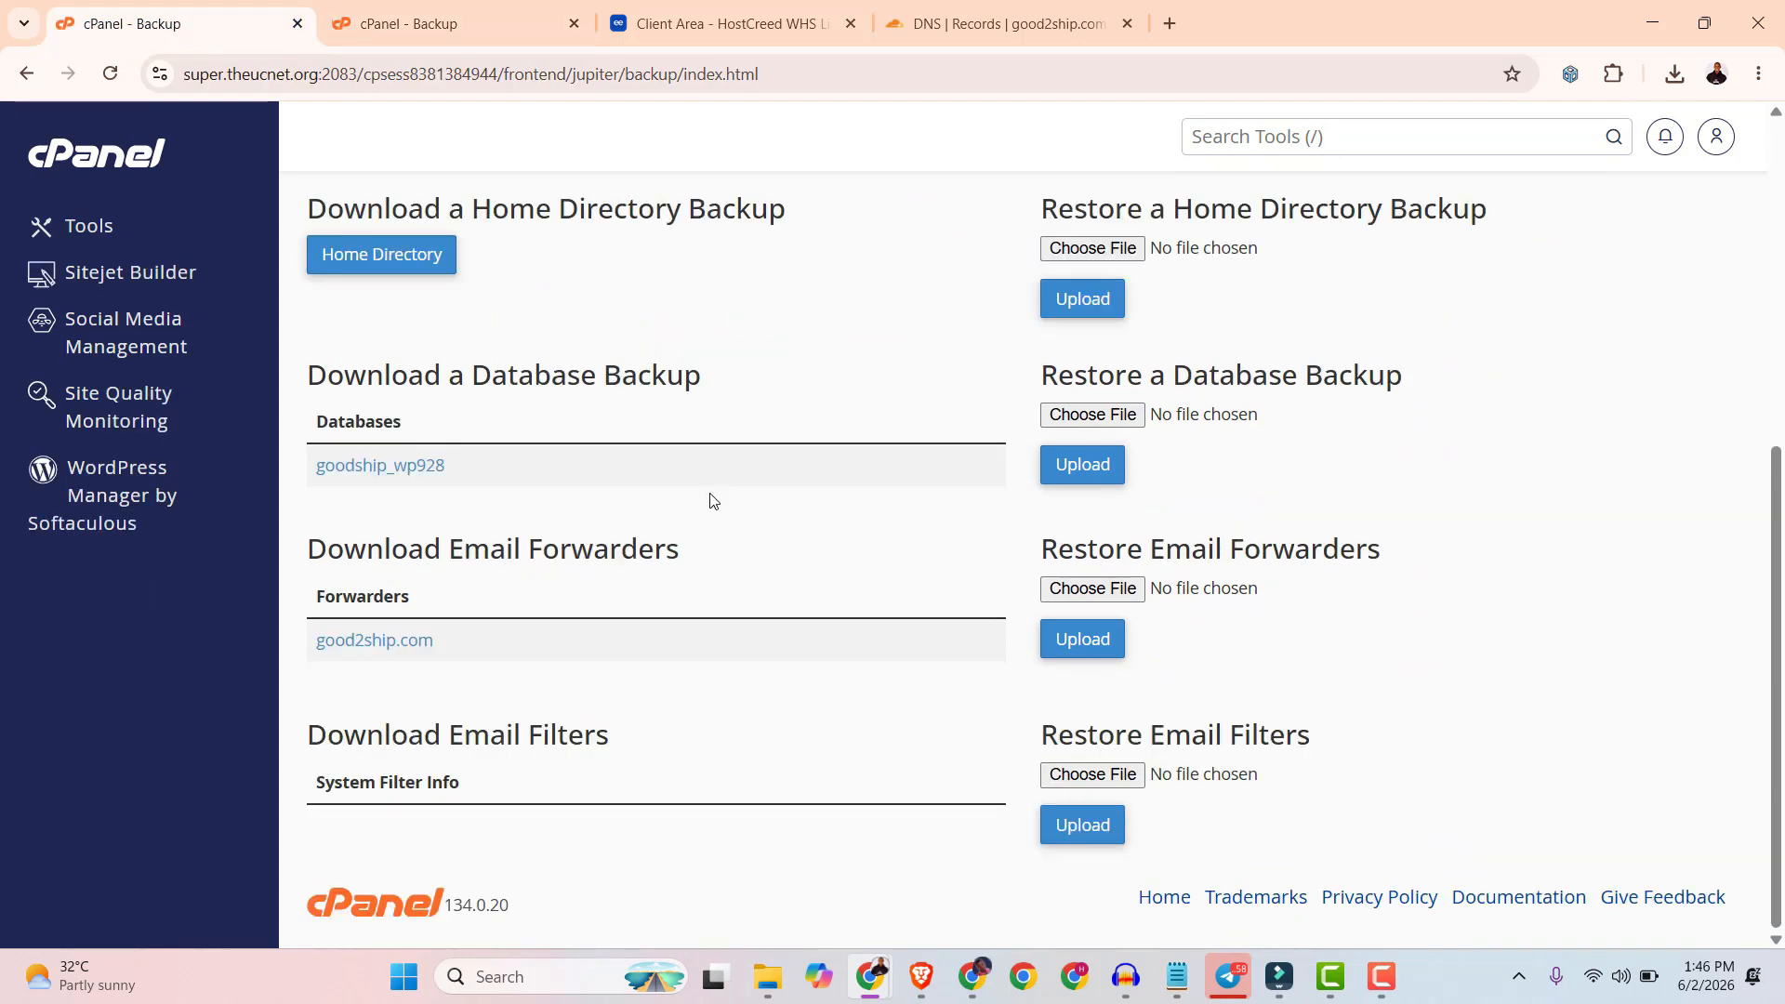
click(416, 36)
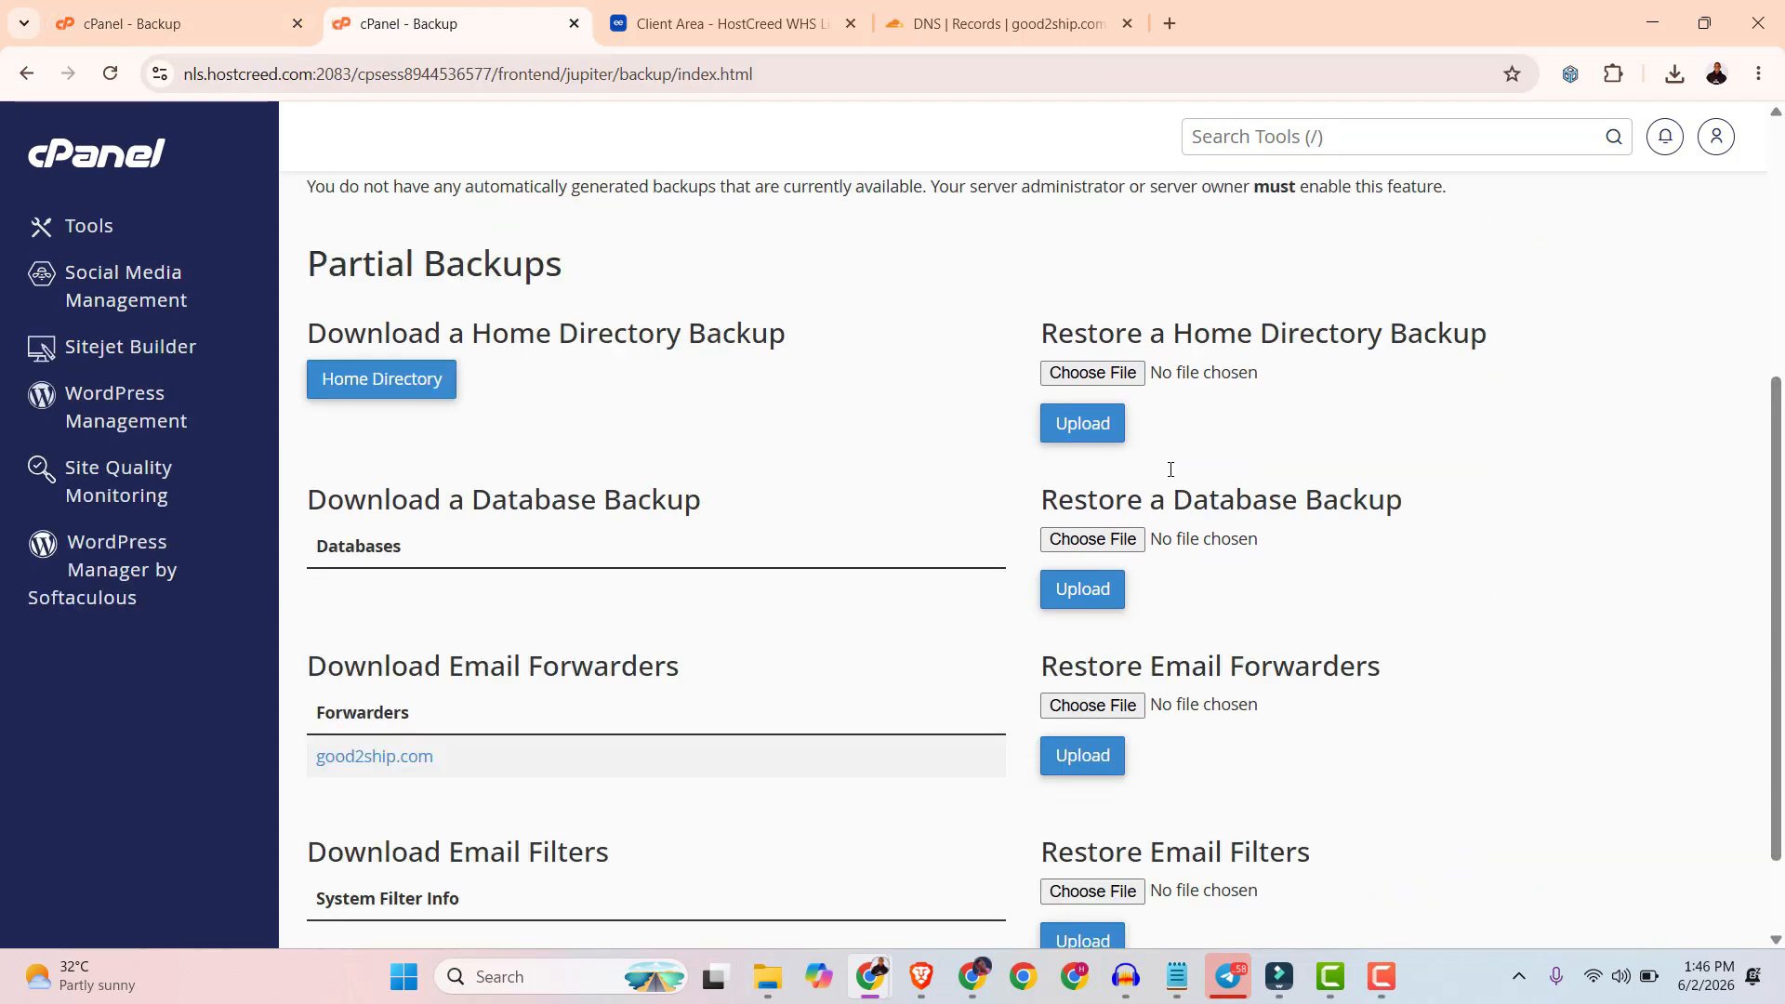
drag(1031, 323, 1357, 421)
click(1334, 426)
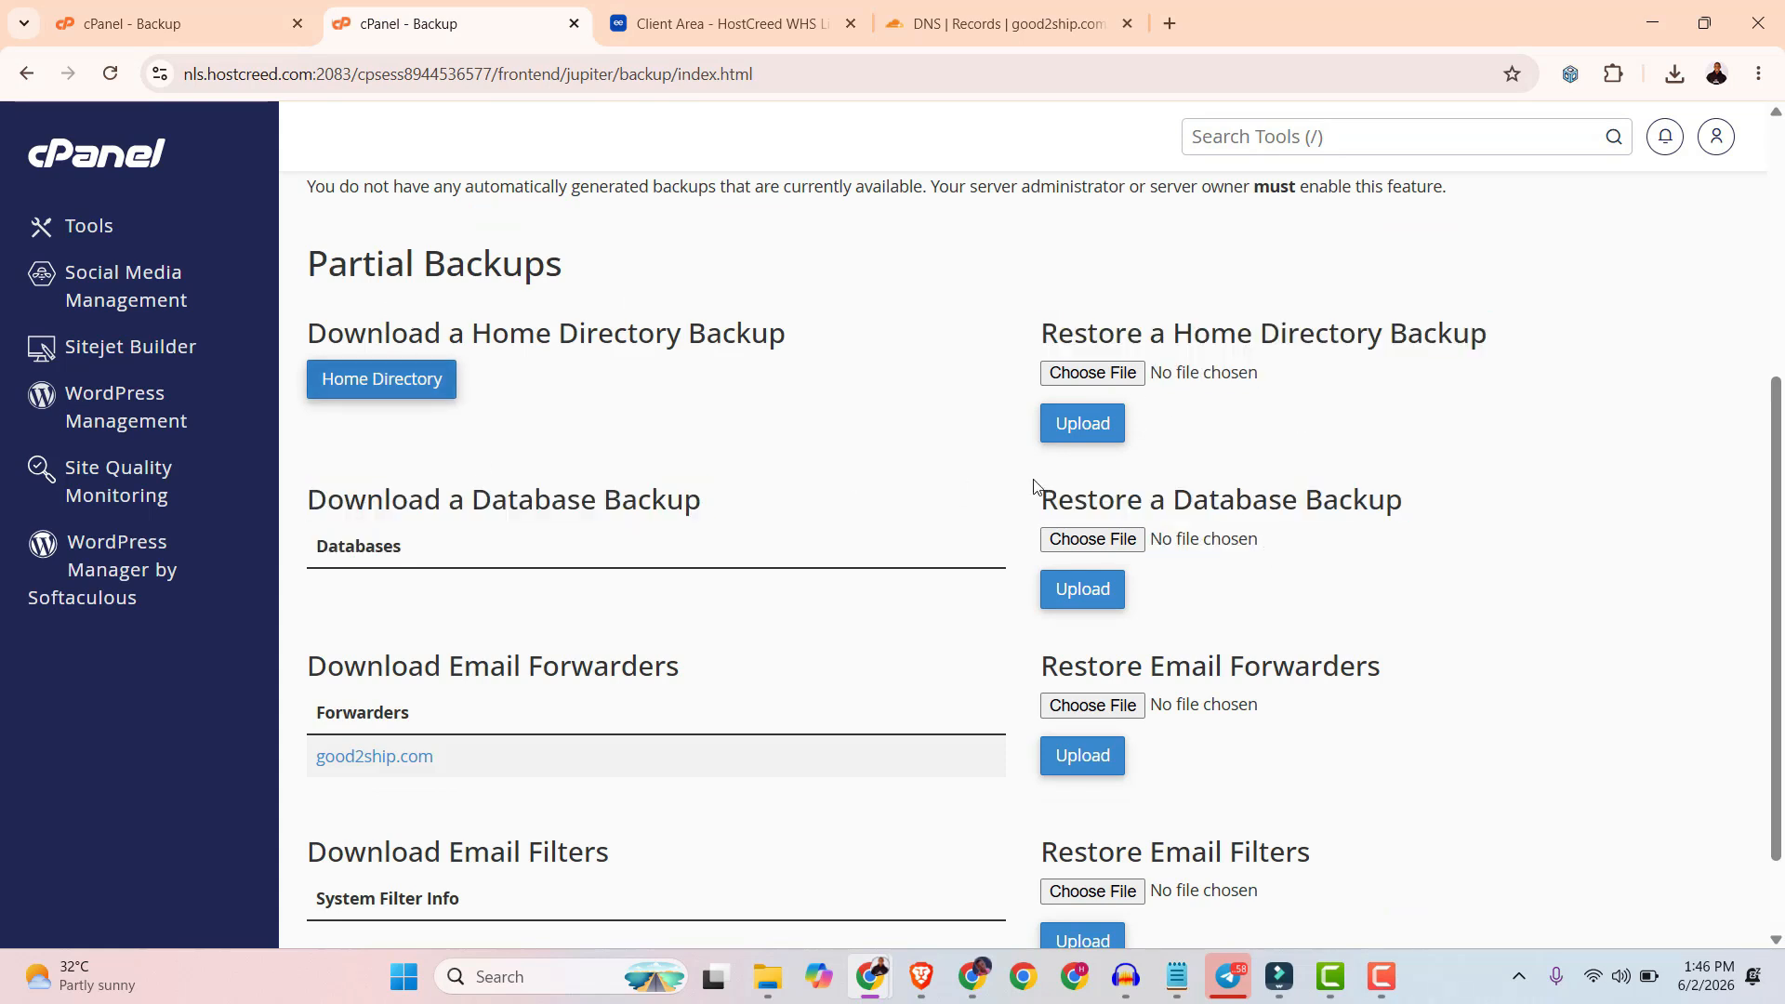
drag(1527, 342, 1030, 336)
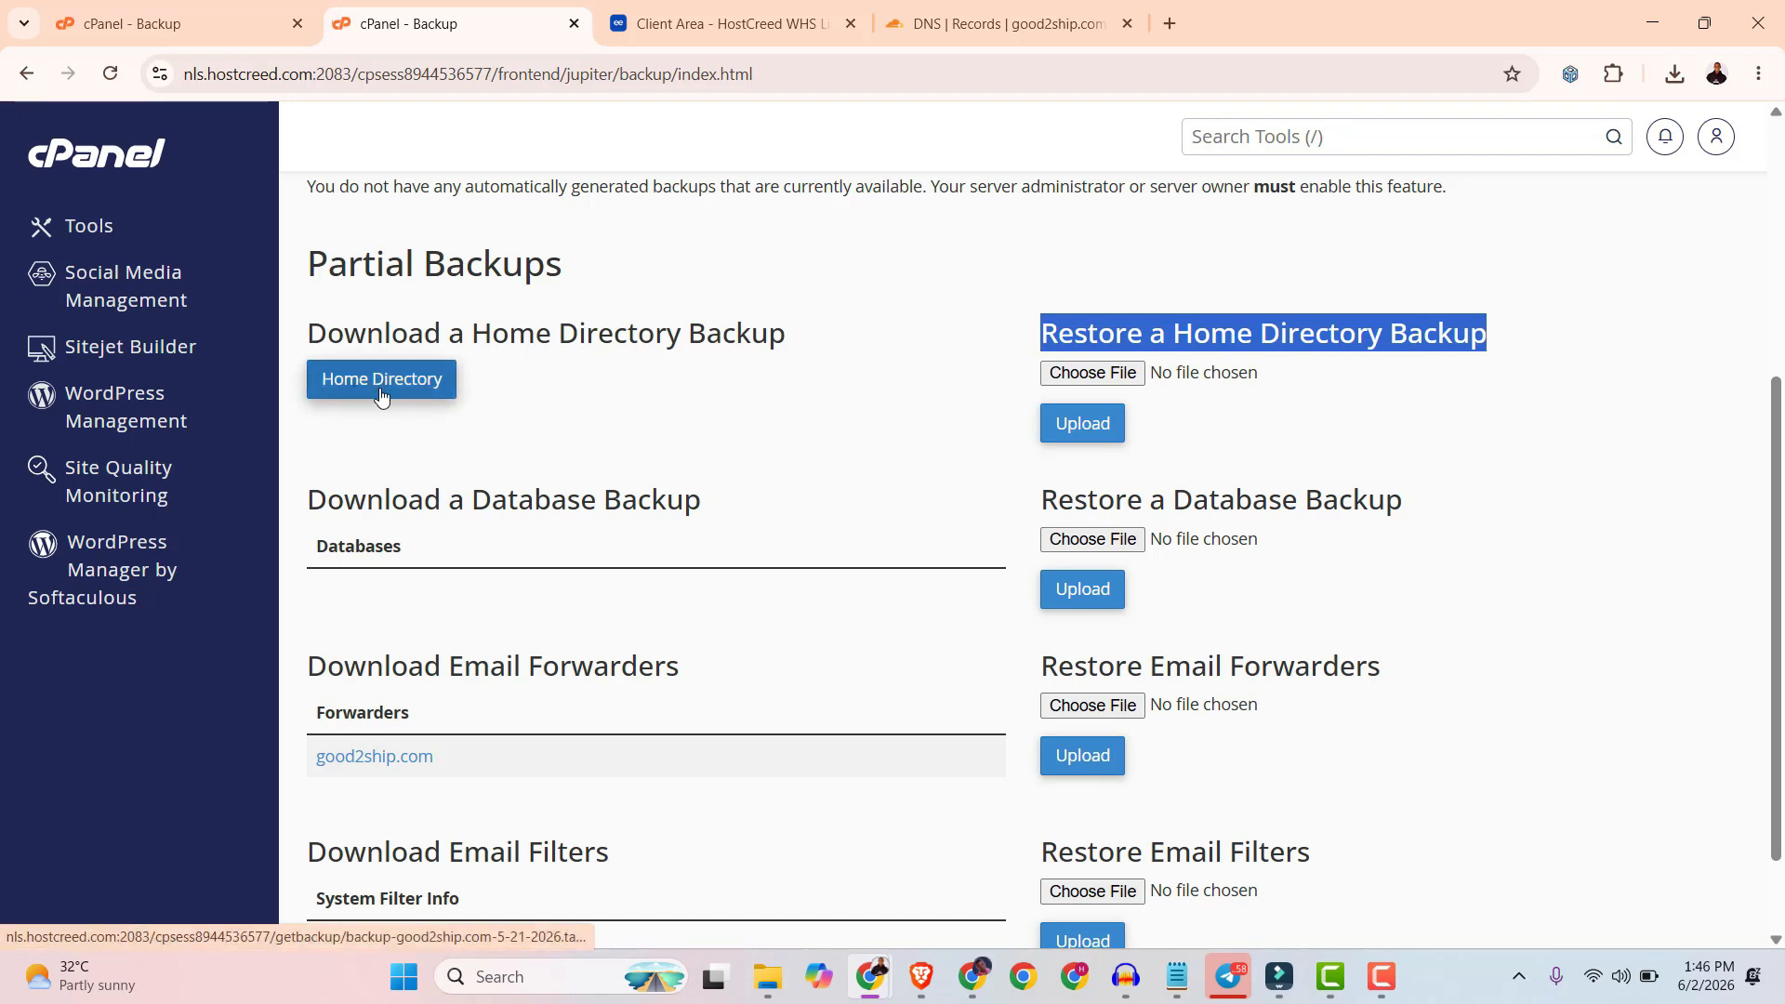
click(1257, 430)
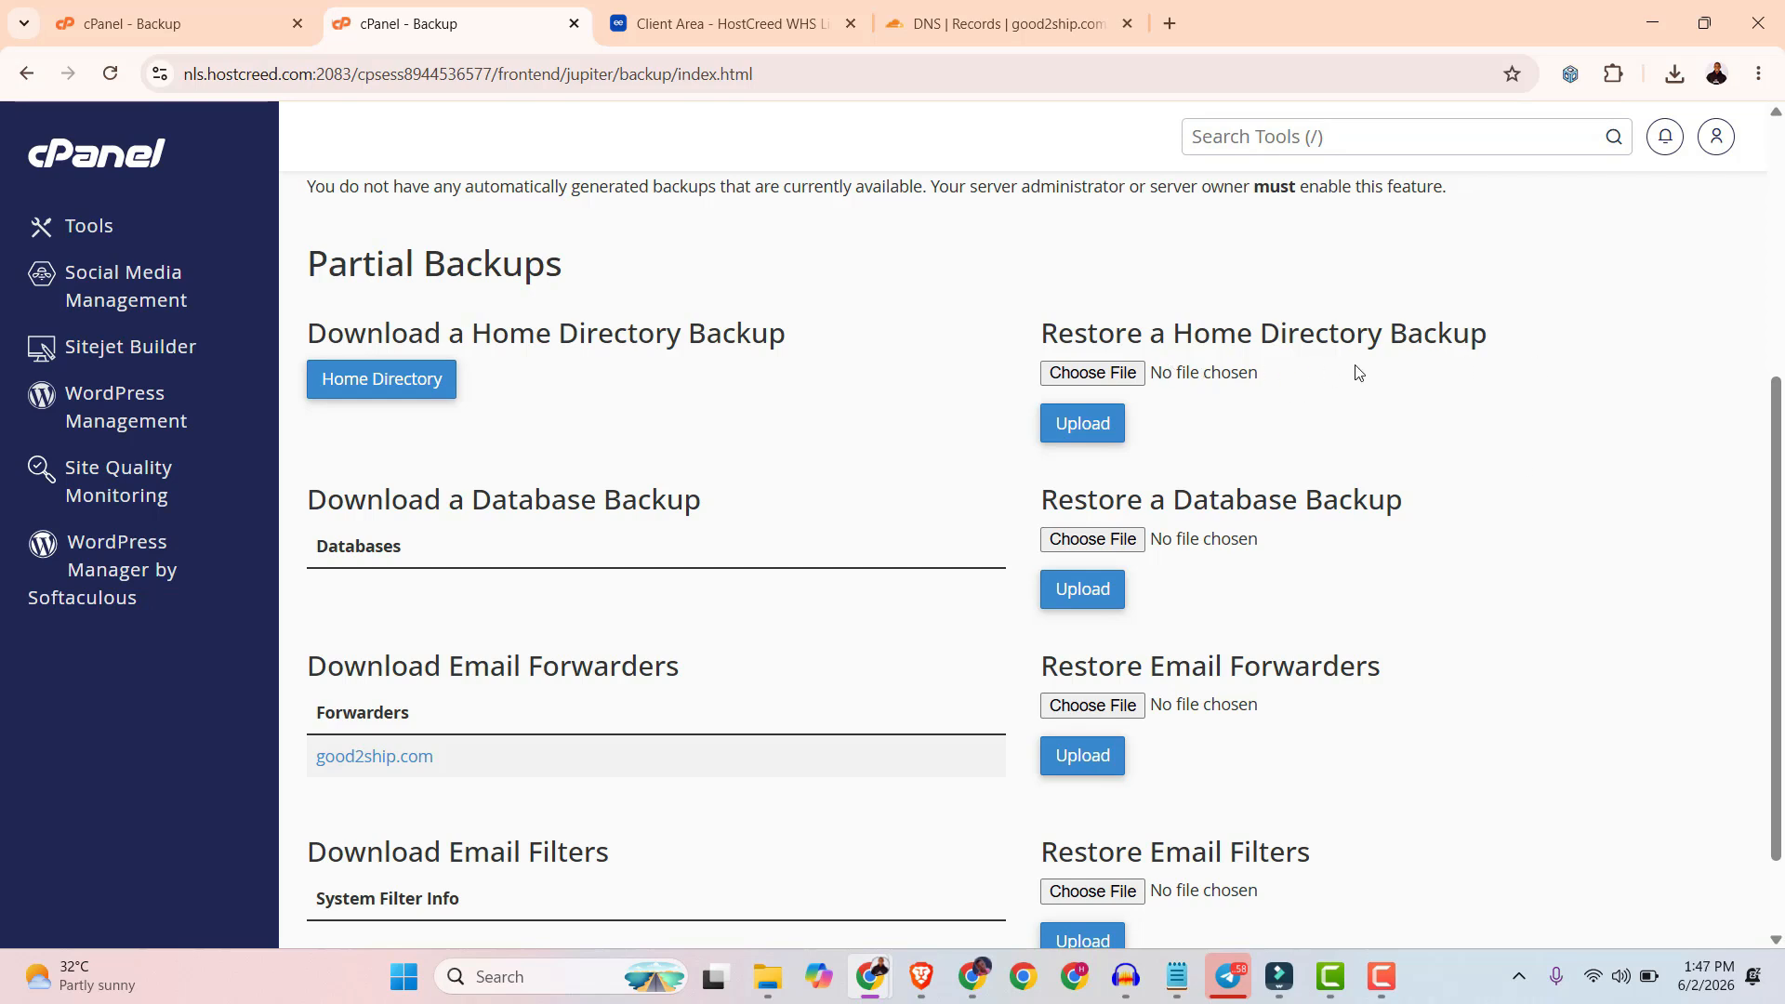
scroll(1169, 595, up, 3)
drag(786, 567, 482, 571)
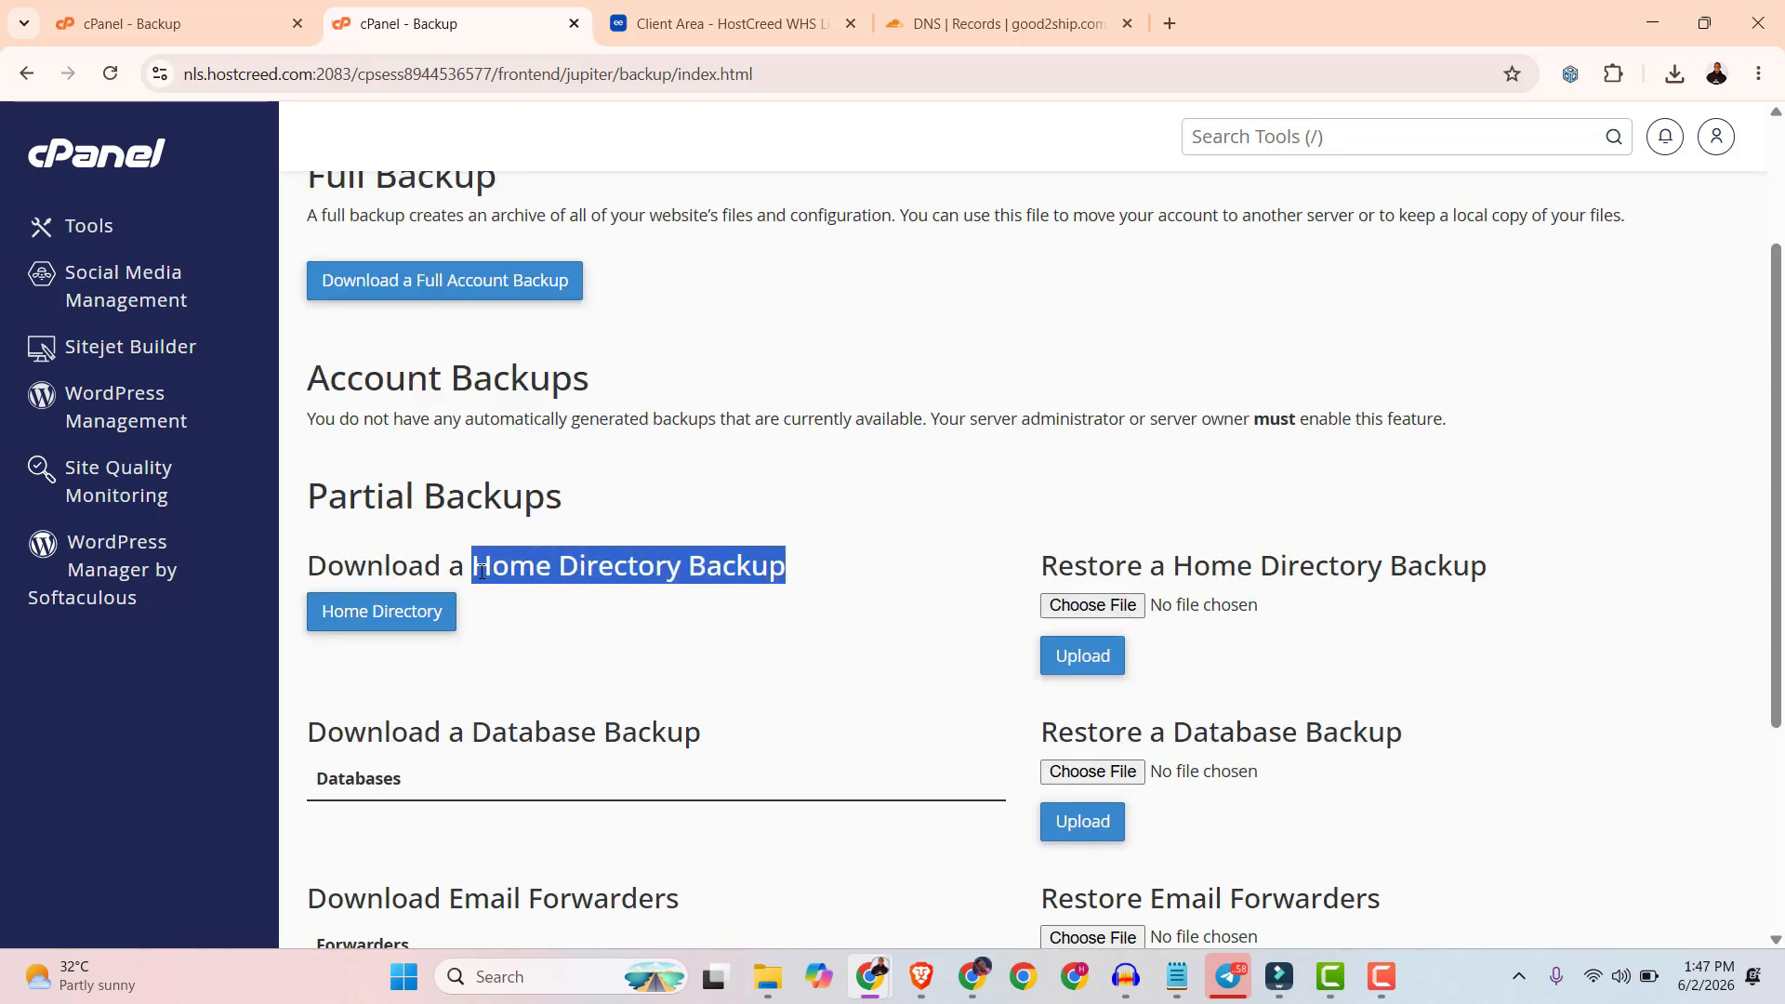
click(686, 546)
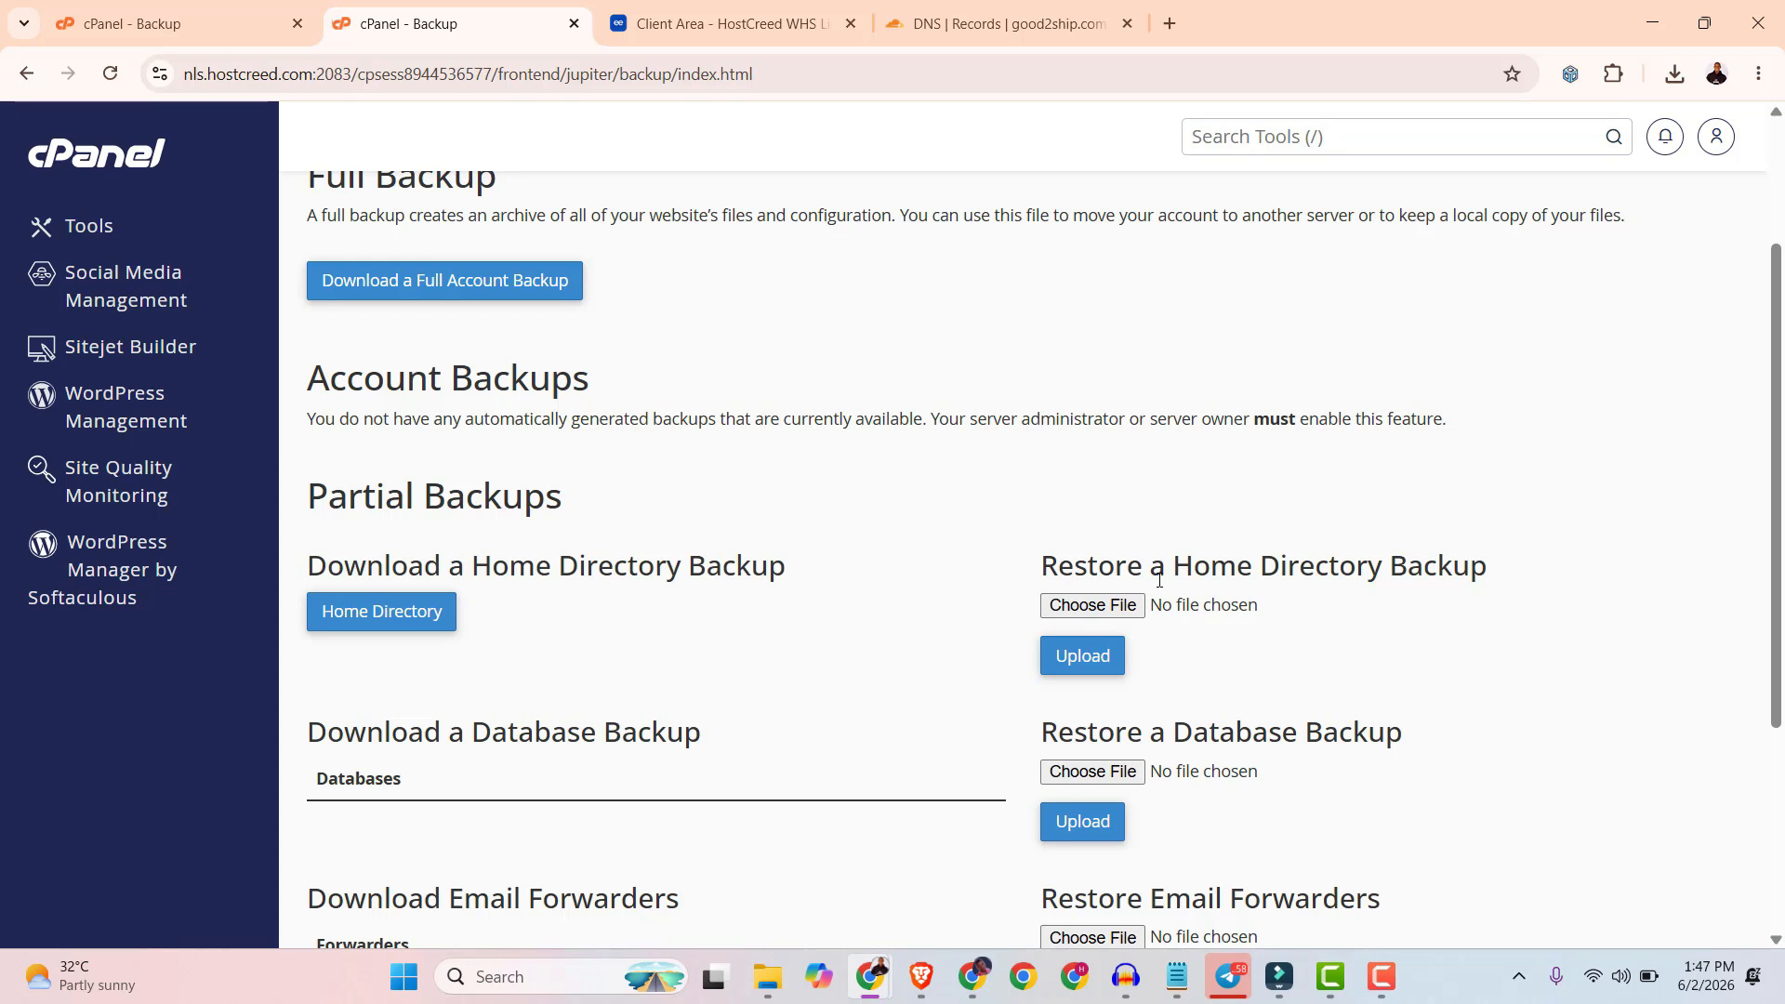
Restore the home directory on the destination account from backup-good2ship.com-6-1-2026.tar.gz in Downloads.
click(1084, 617)
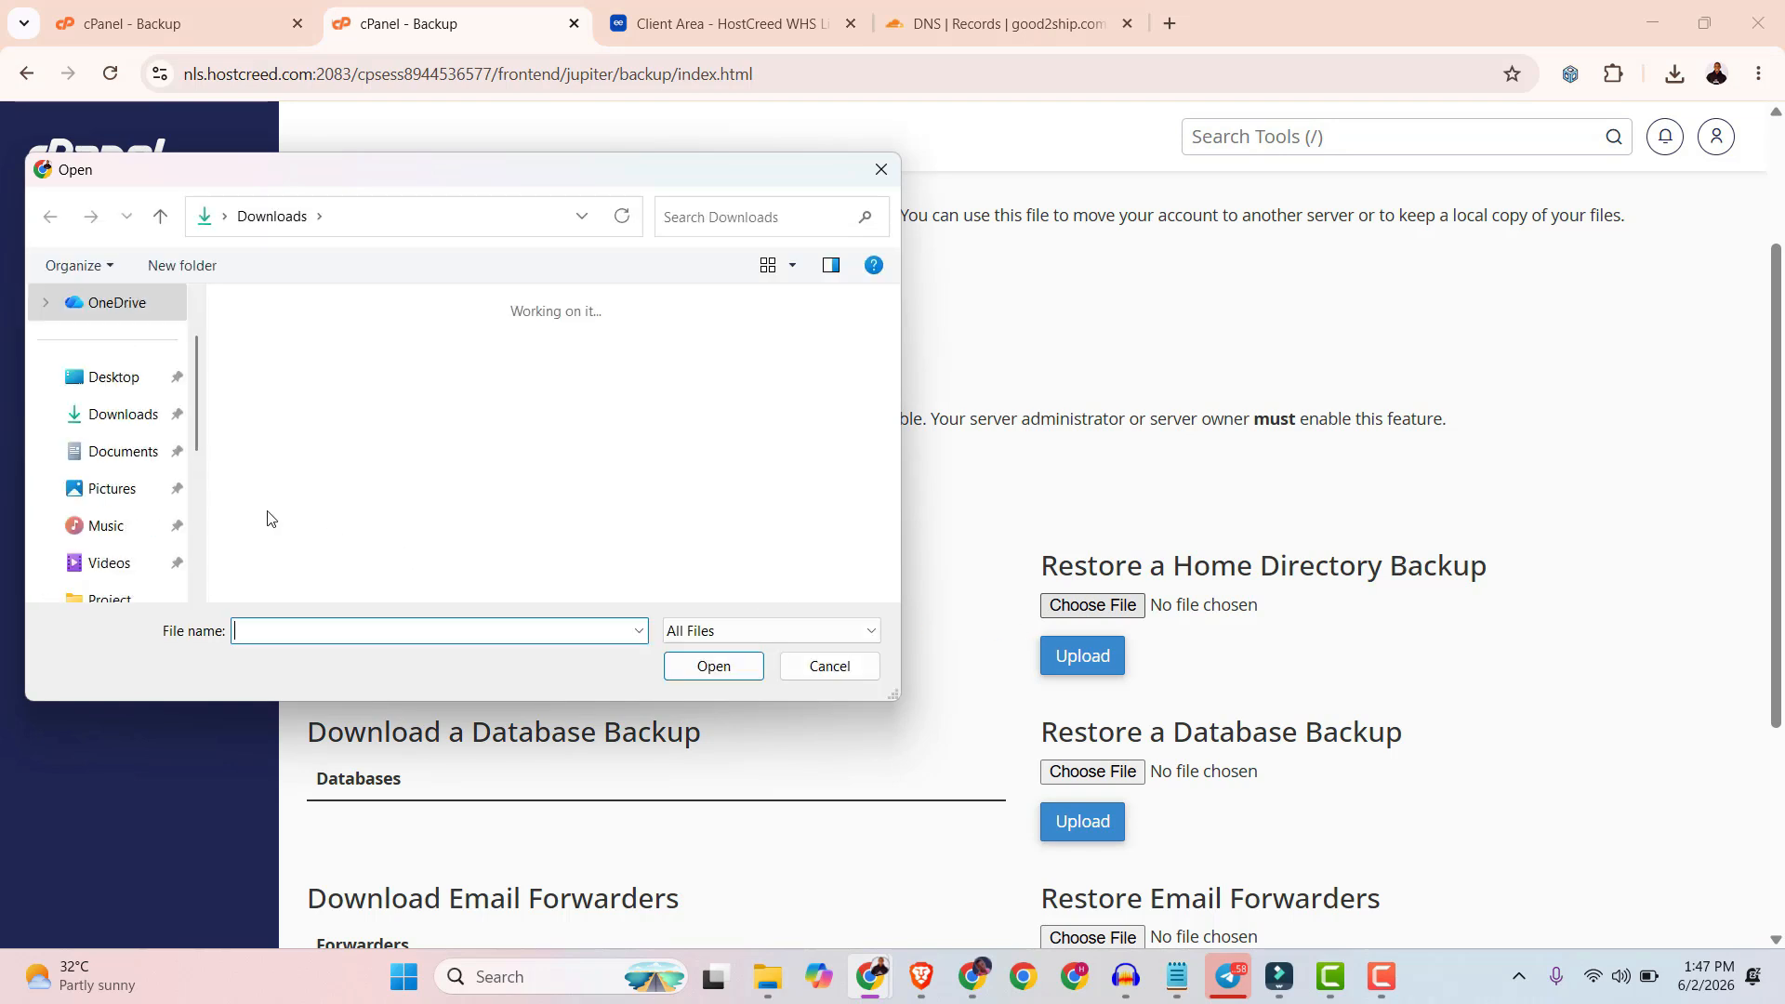
click(270, 372)
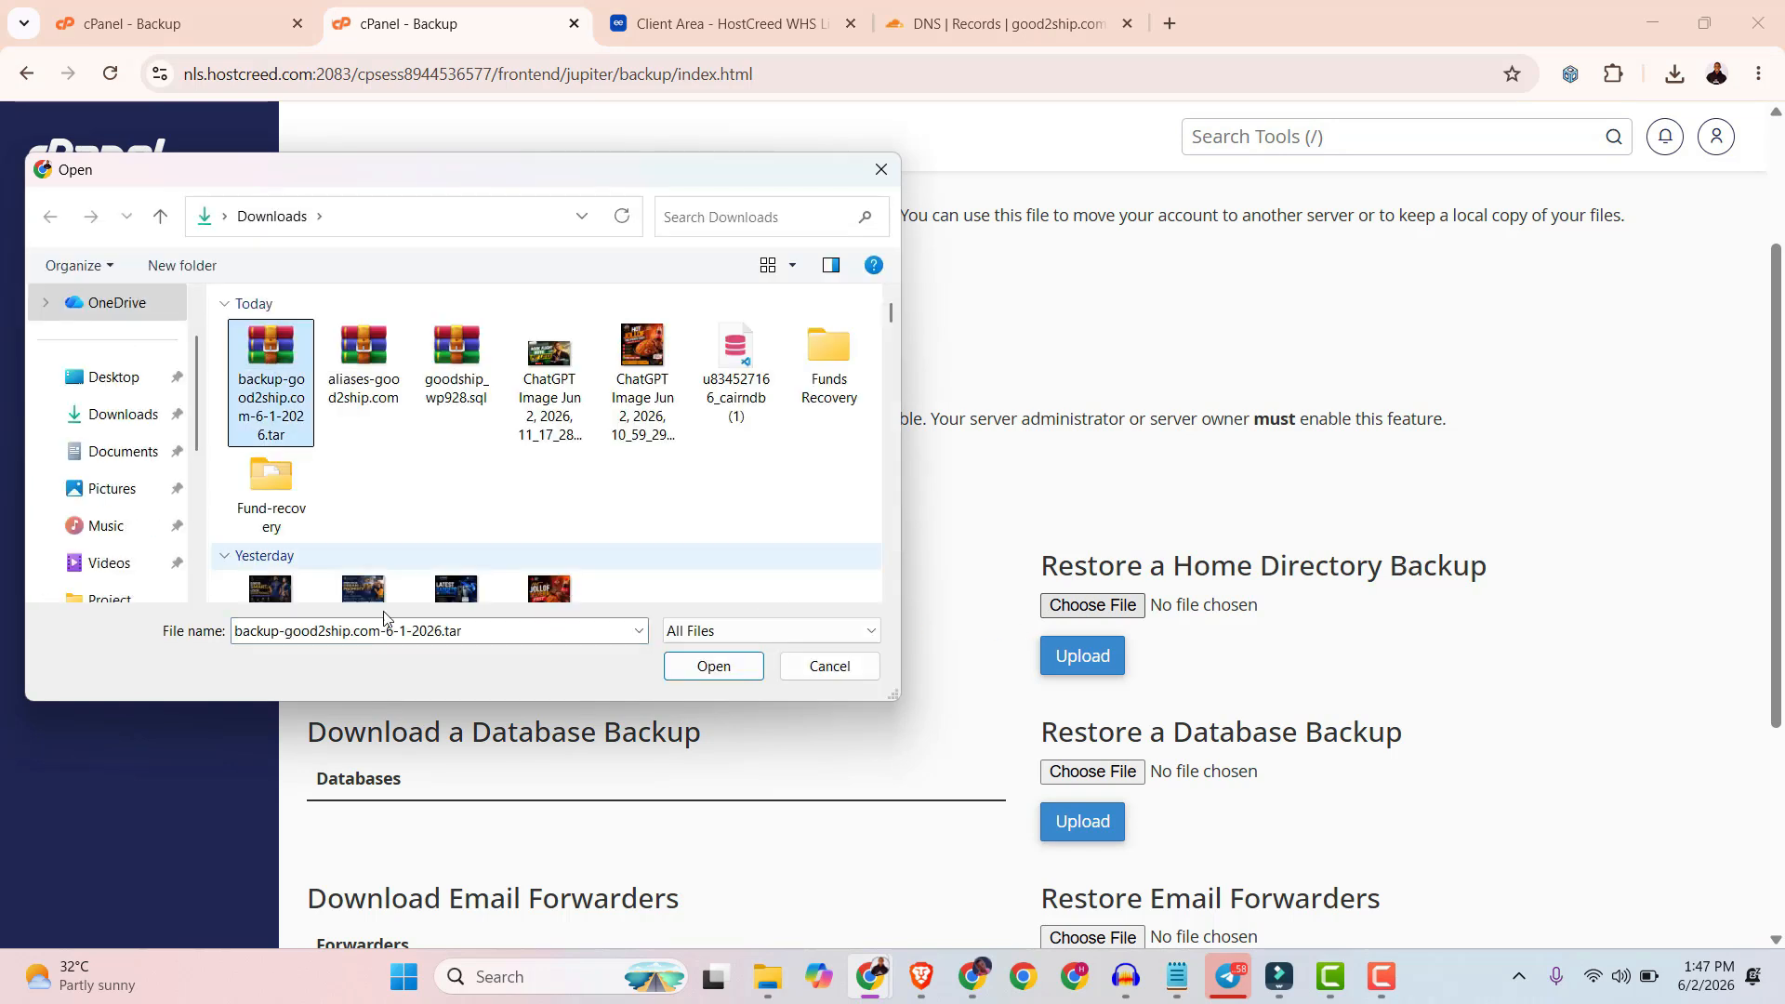
click(748, 672)
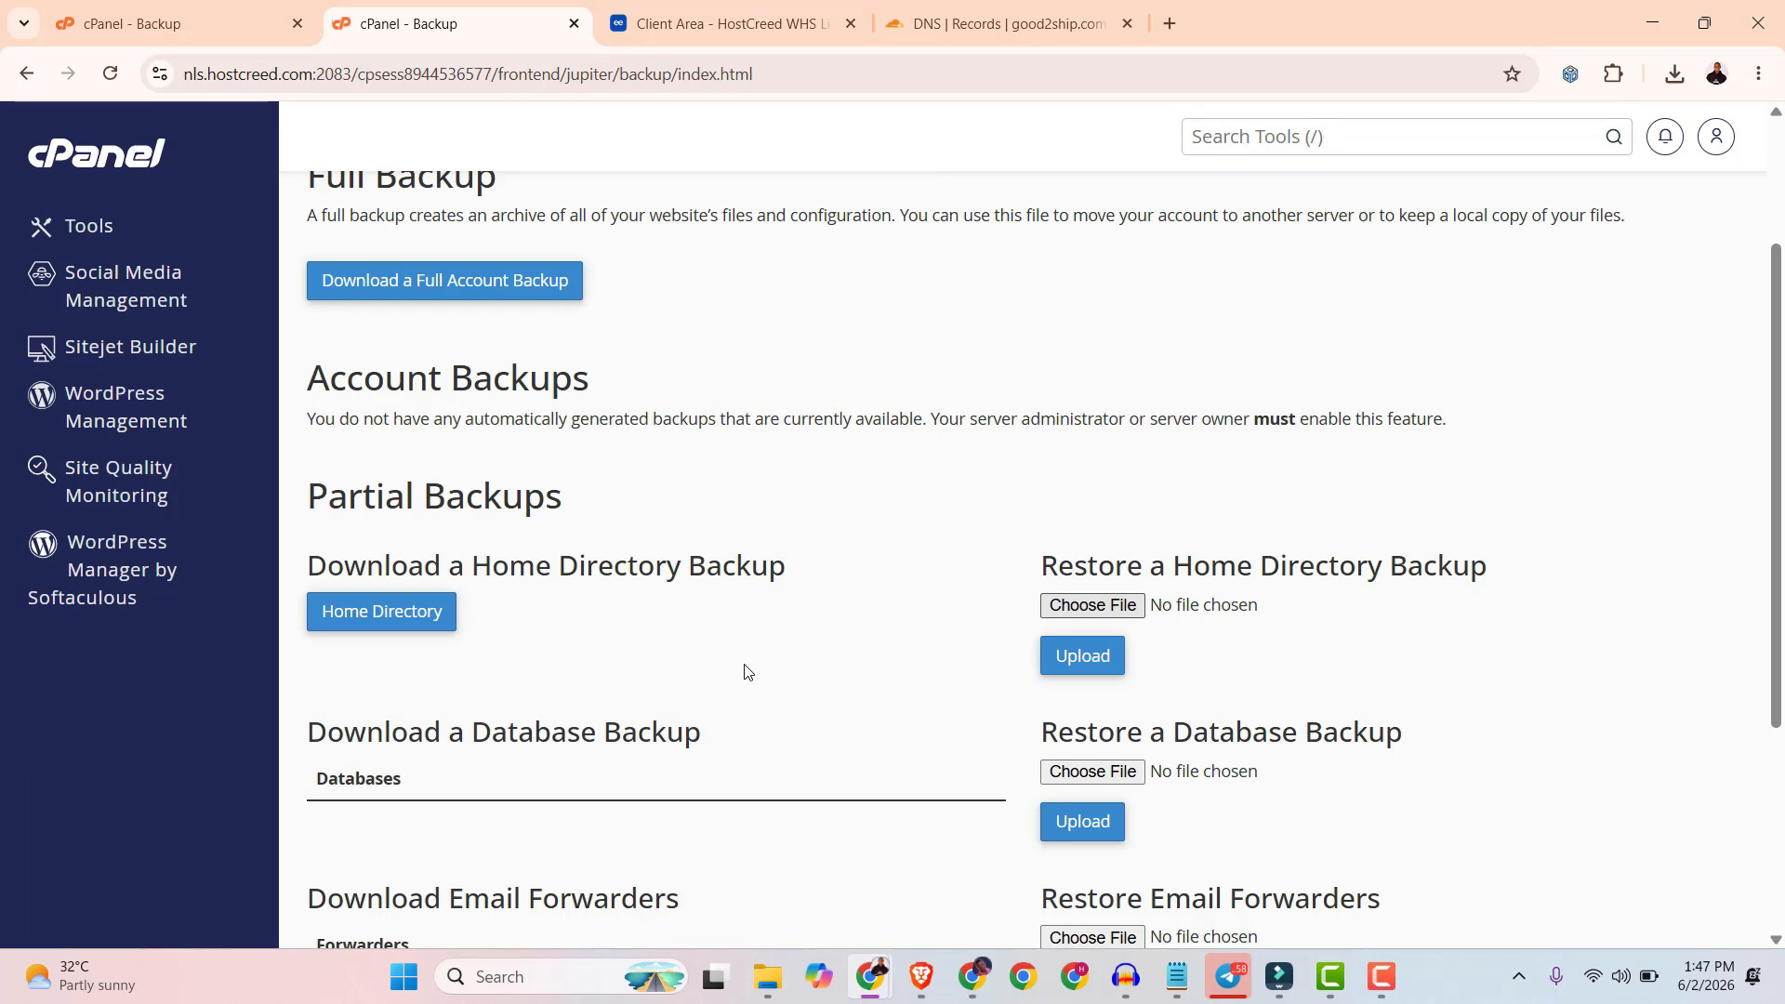
click(1074, 663)
Restore the database on the destination account from the backup file goodship_wp928.sql.gz.
scroll(1103, 655, down, 1)
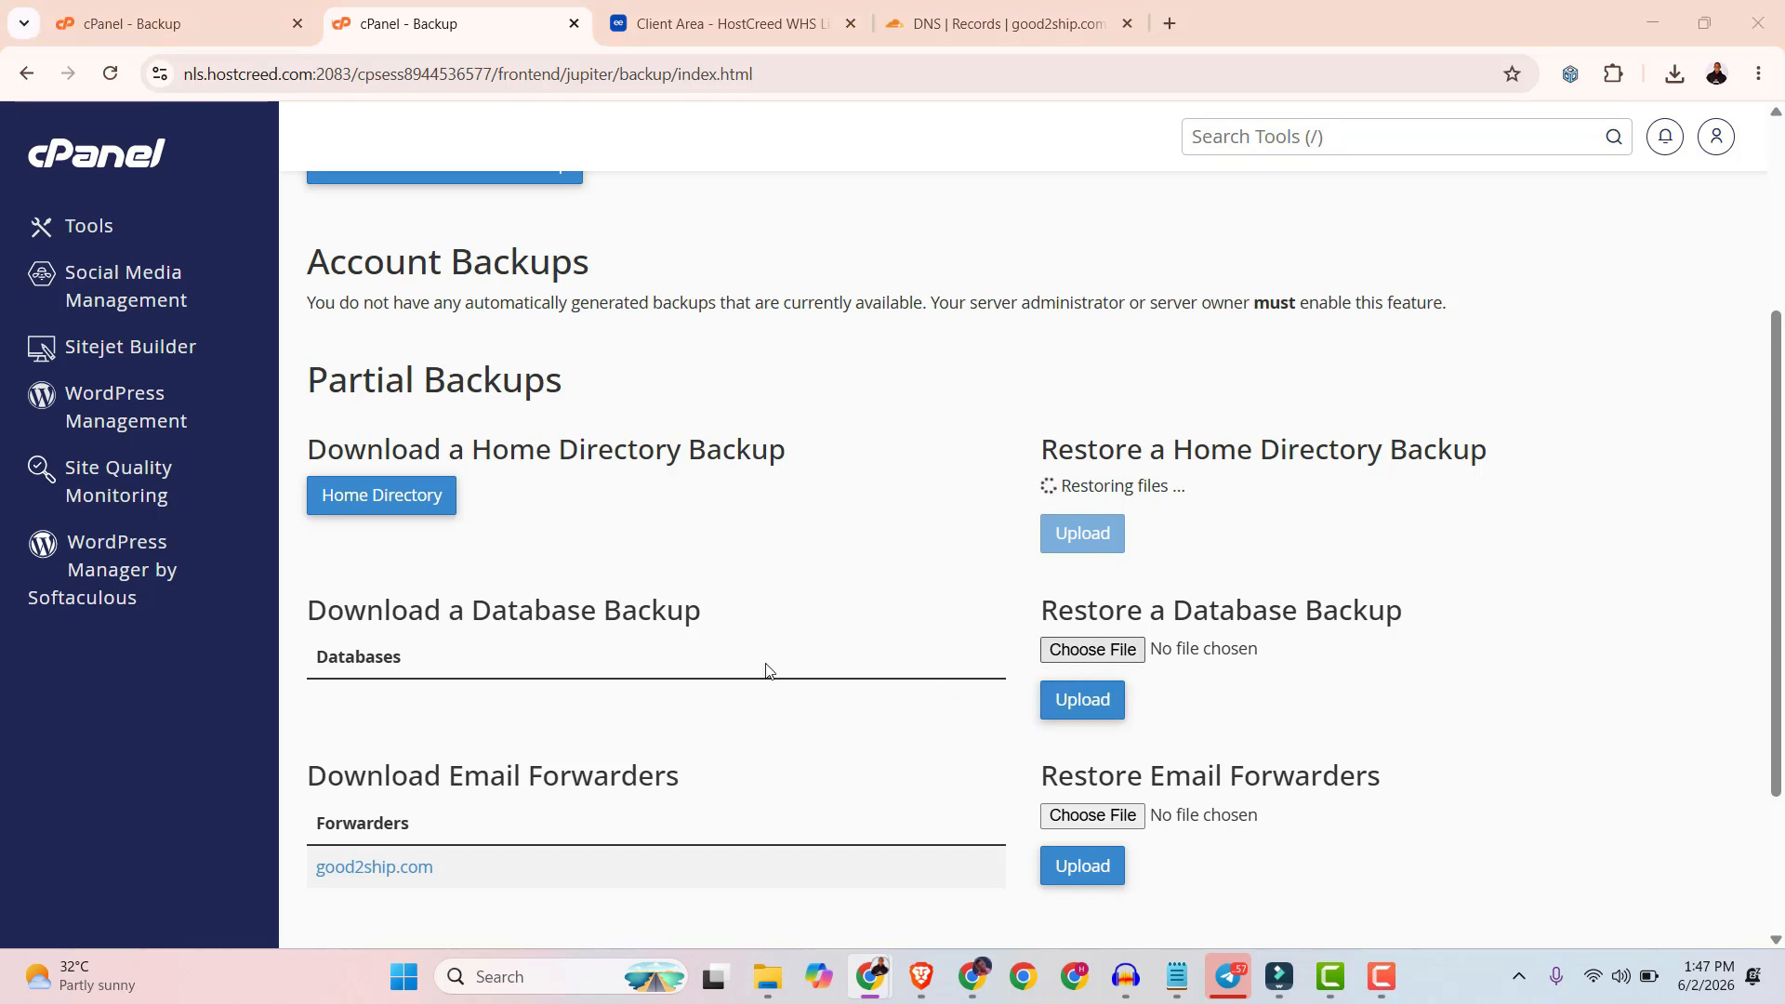
click(447, 367)
click(727, 673)
click(1071, 707)
Restore the email forwarders on the destination account from the backup file aliases-good2ship.com.gz.
scroll(428, 546, down, 3)
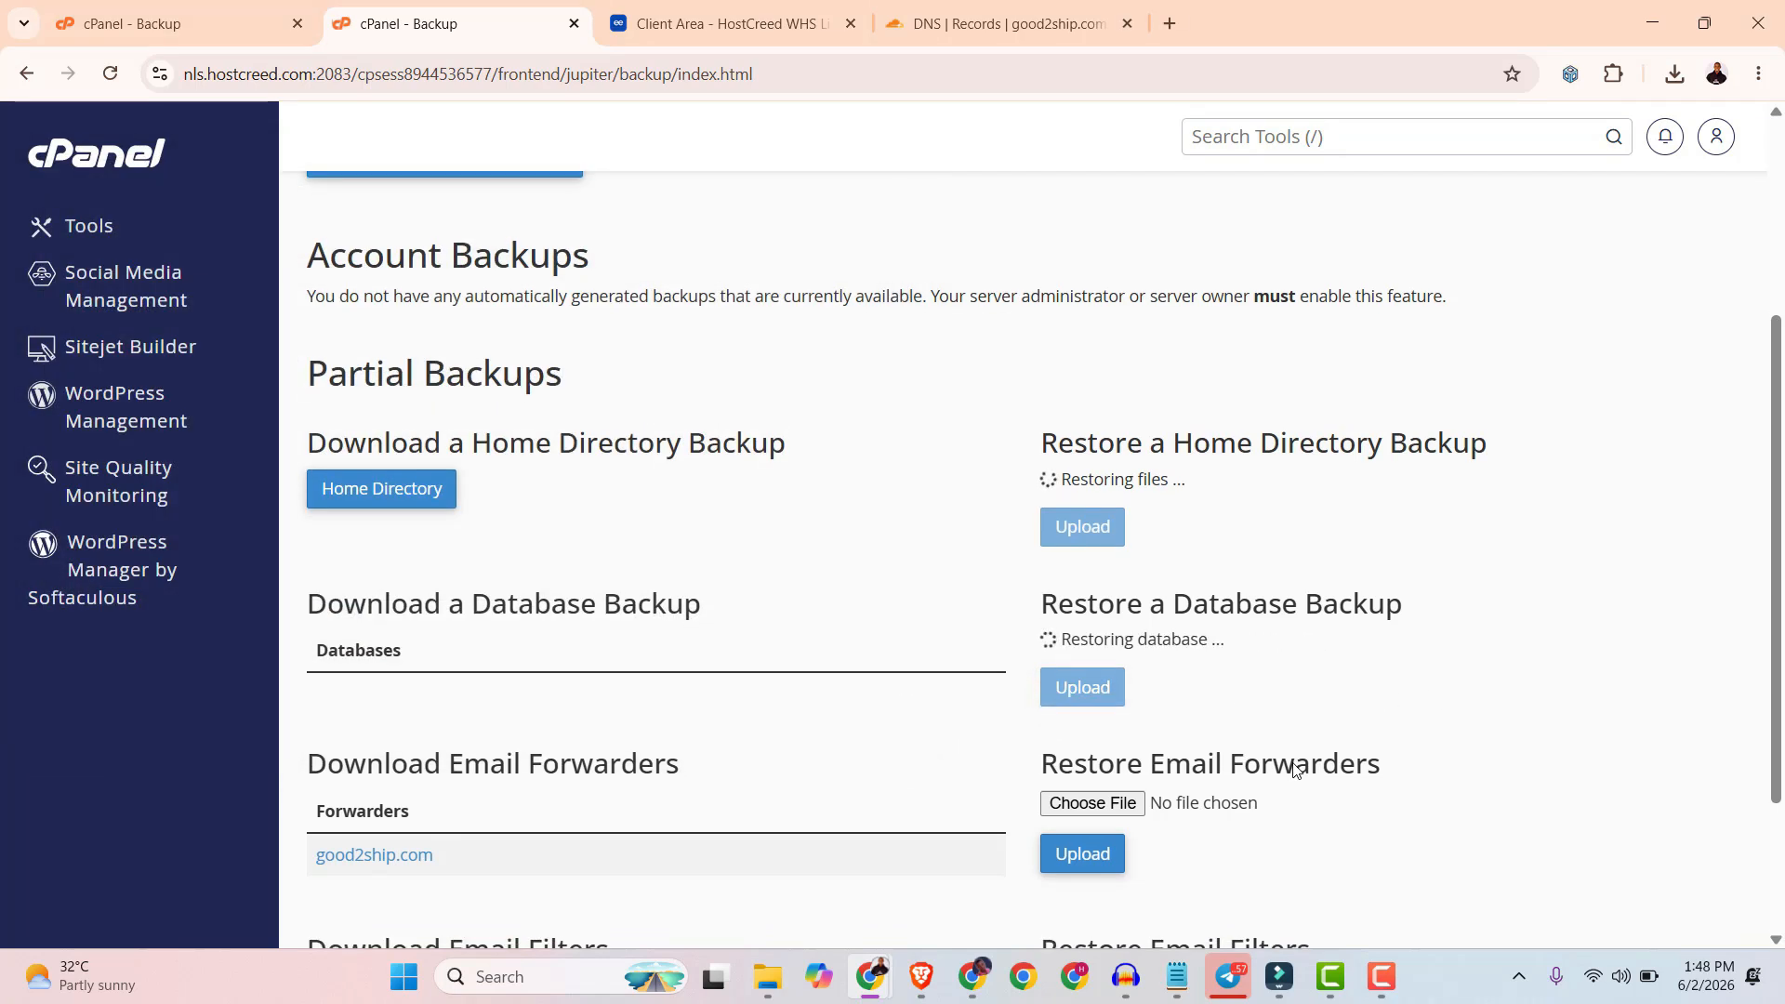
click(1082, 594)
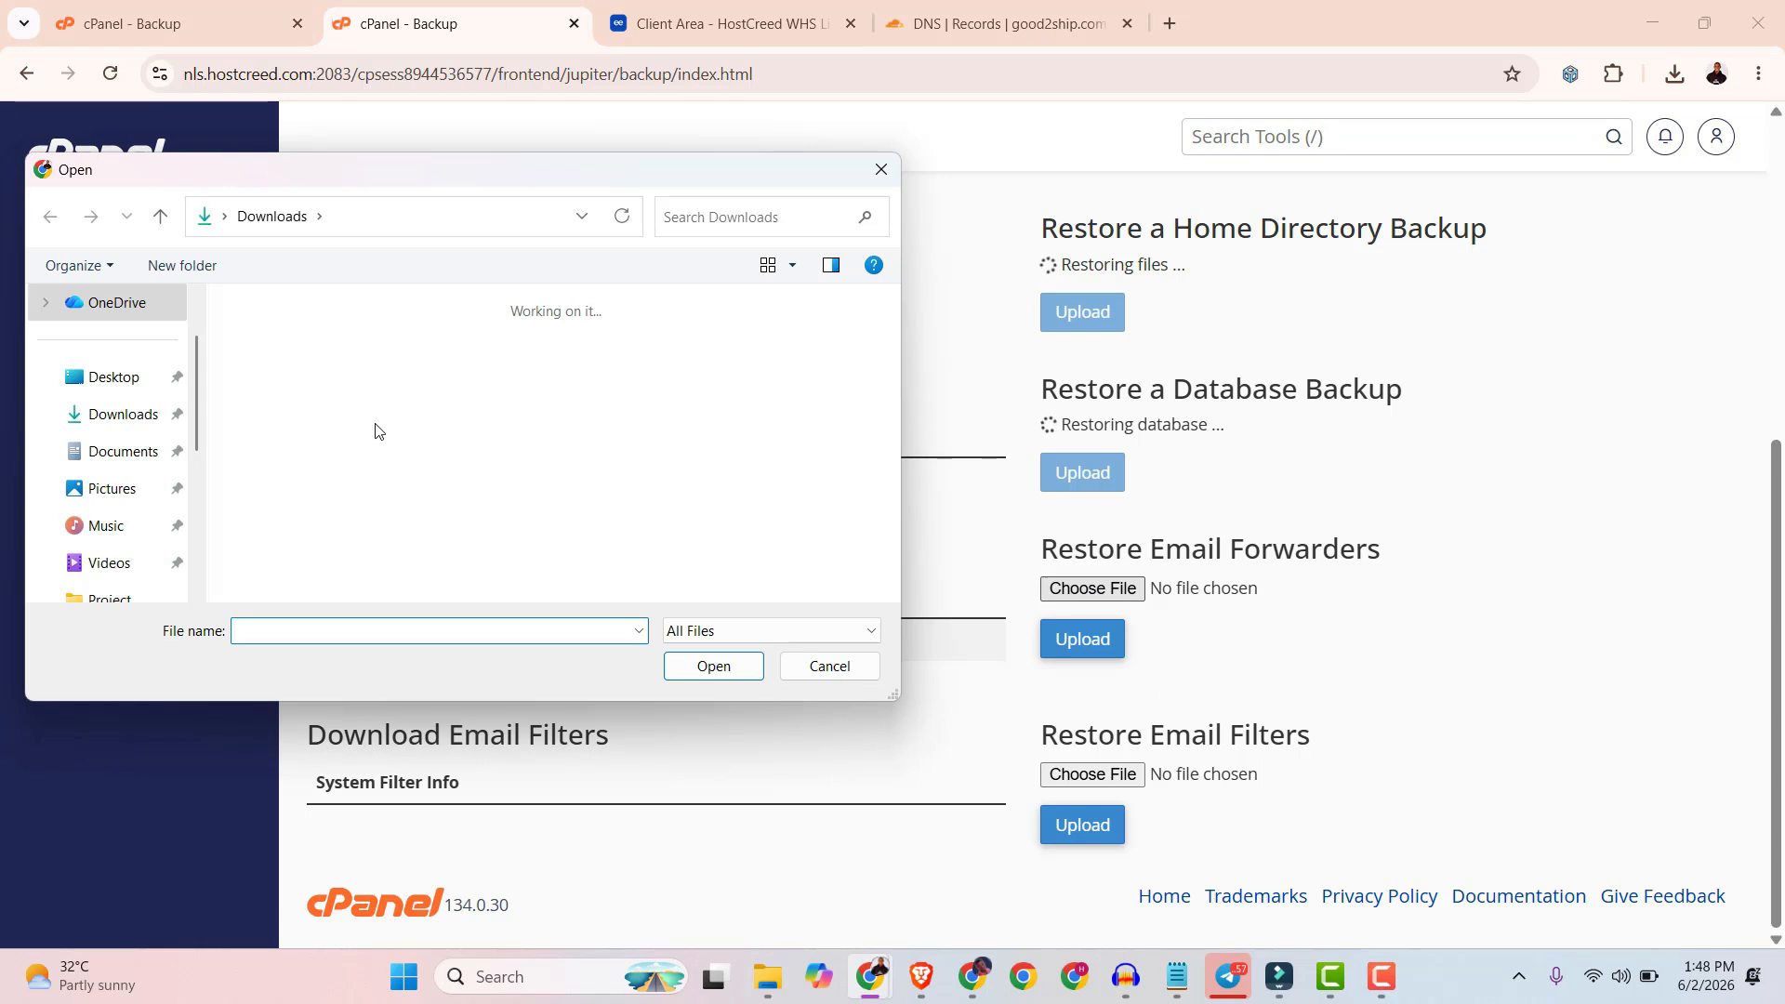
click(368, 361)
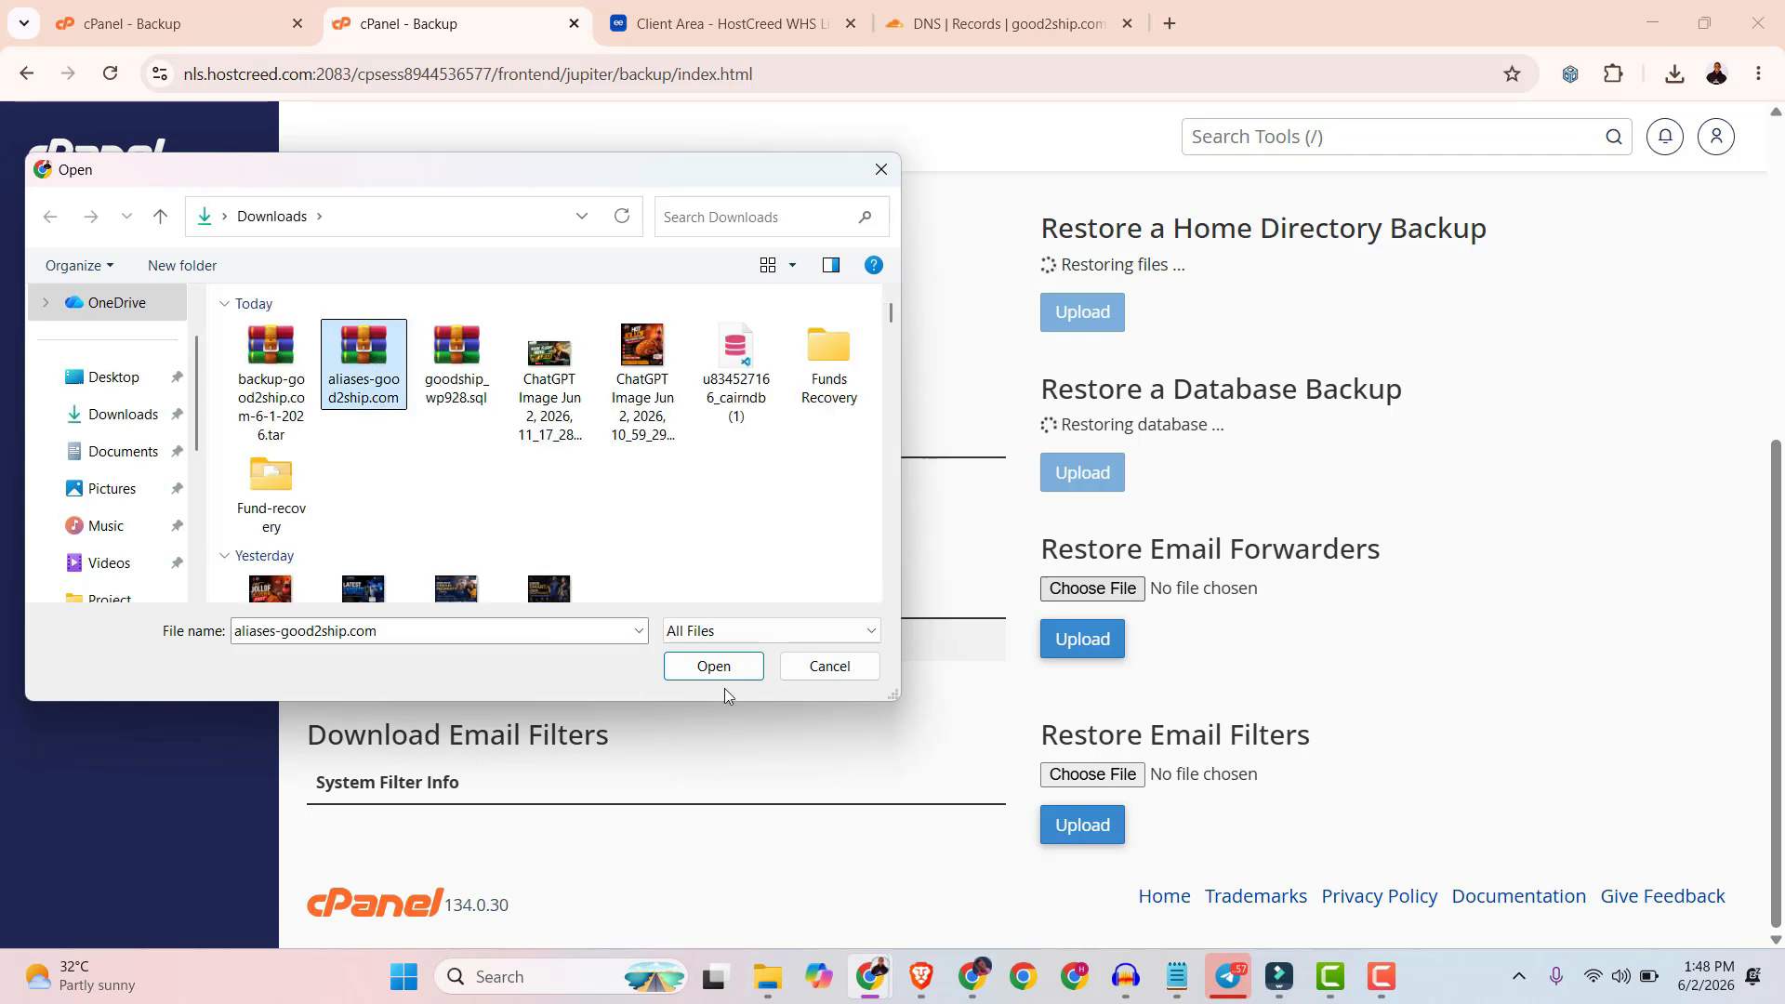
click(729, 671)
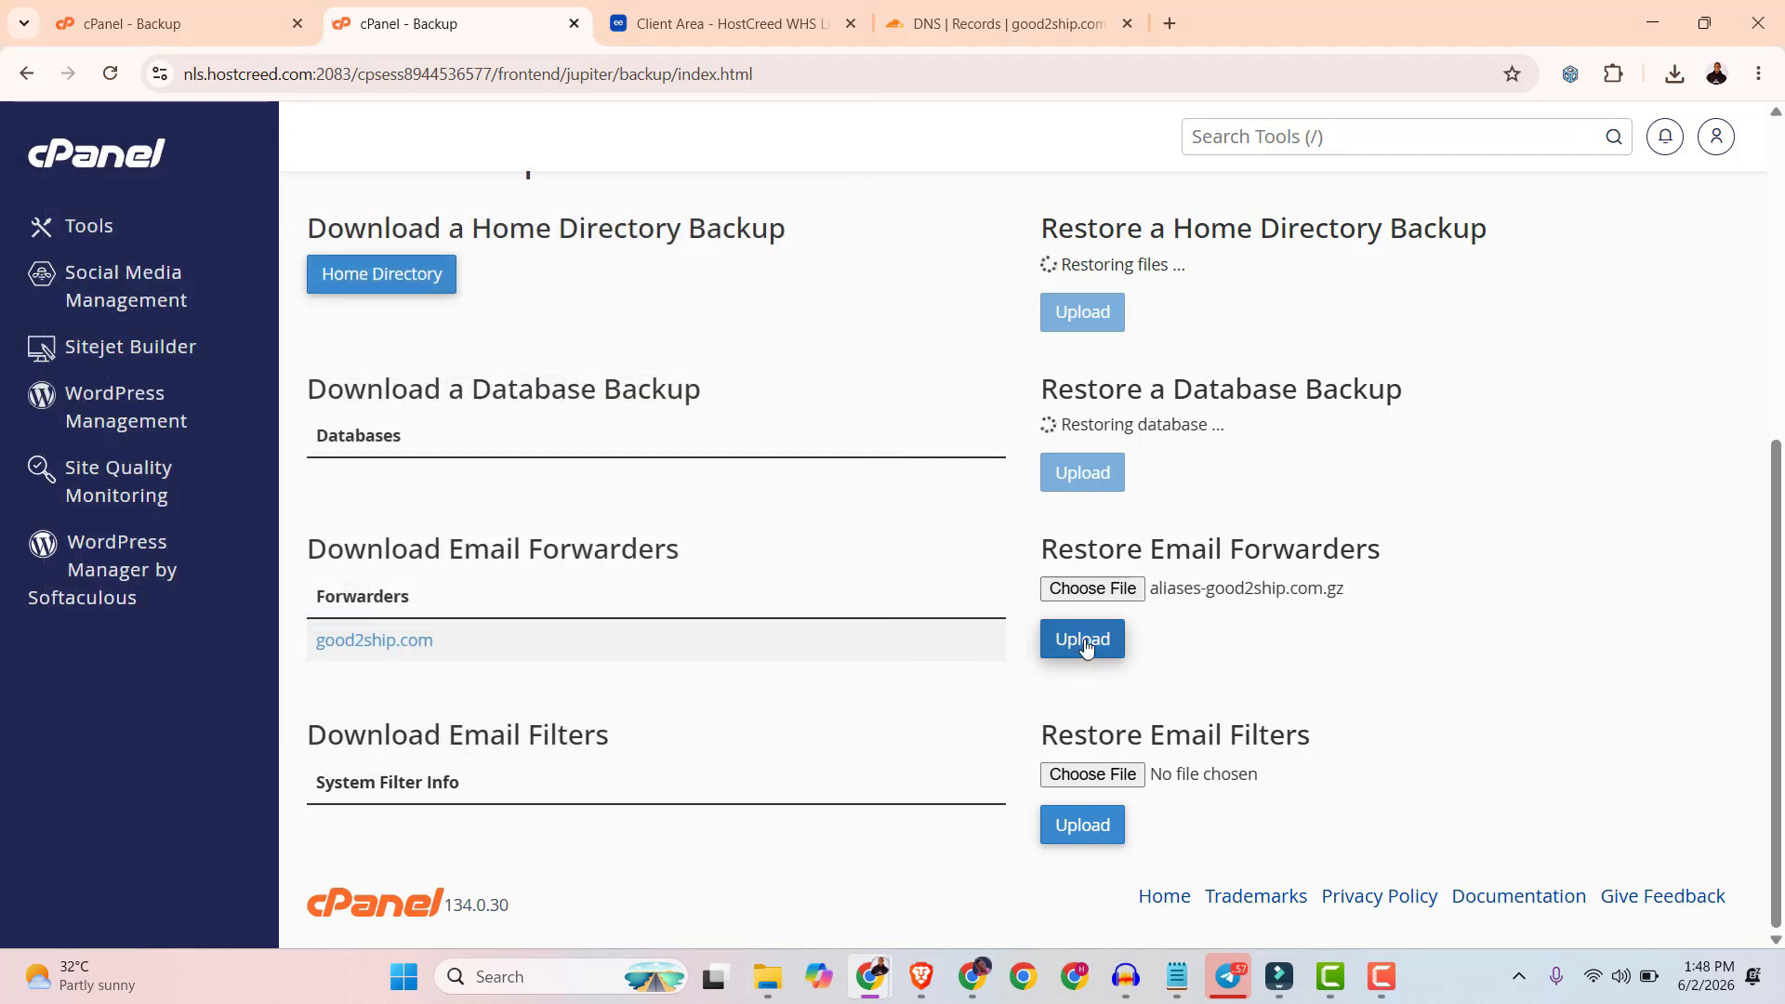
click(1085, 641)
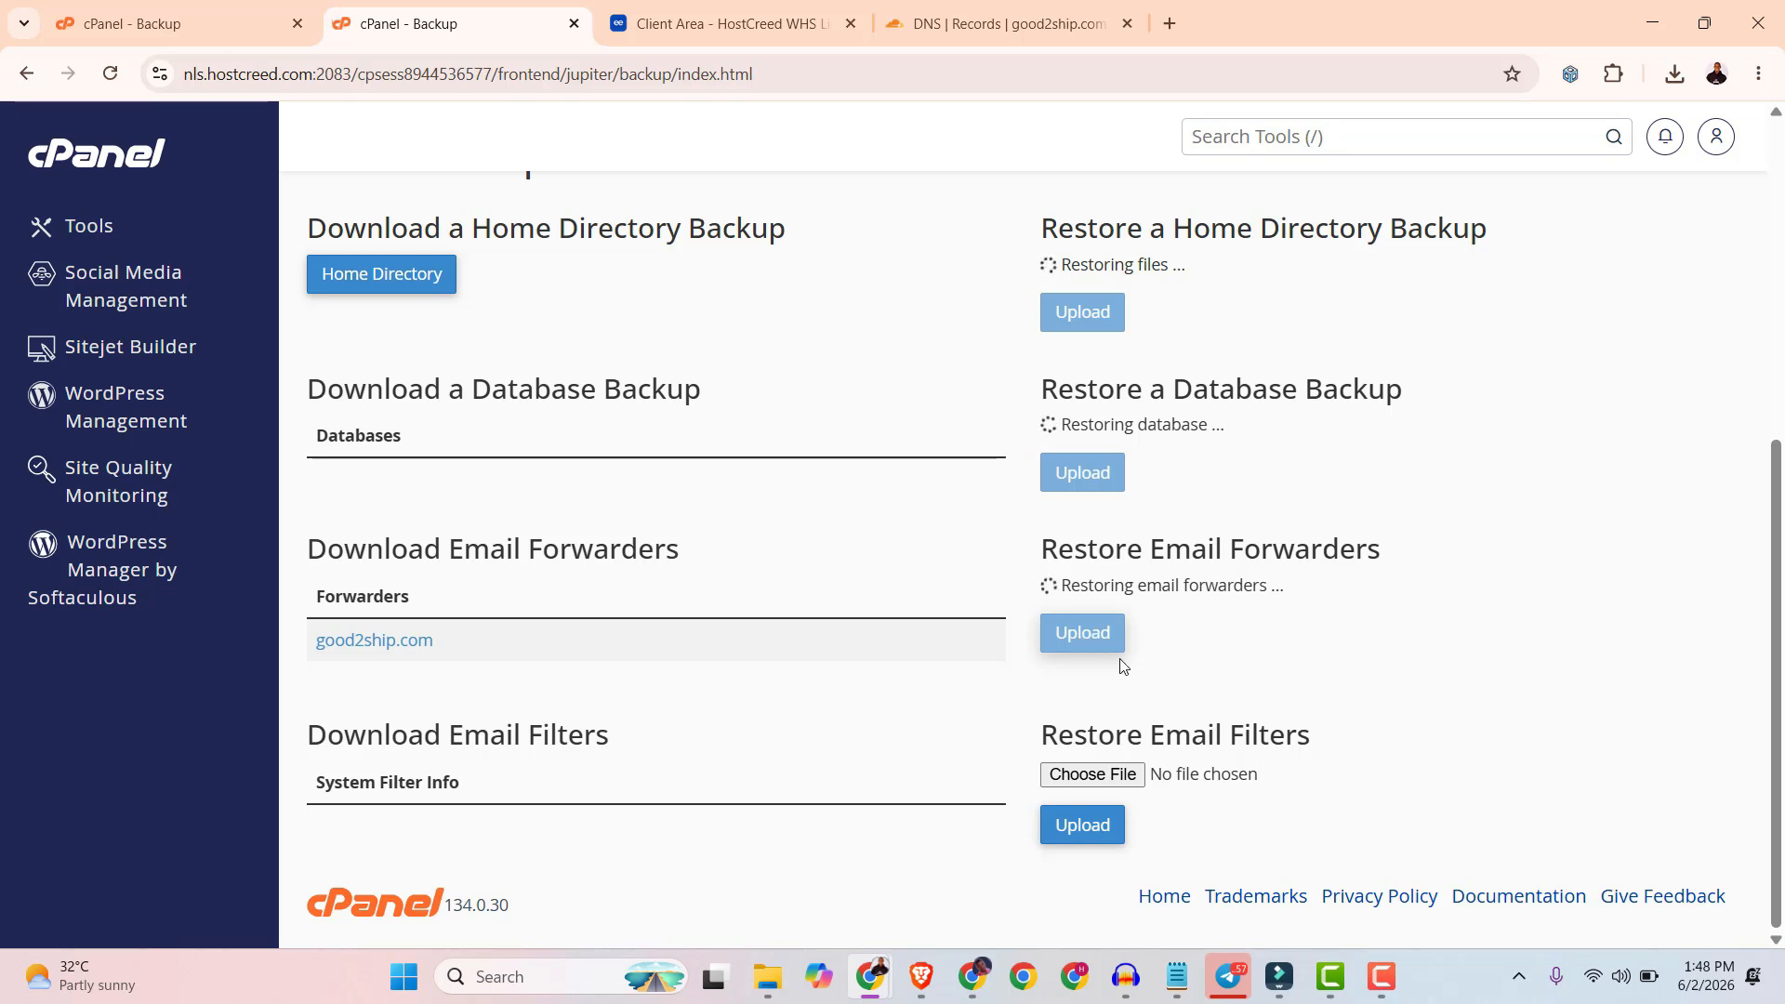
Check the restore status of the home directory, database and email forwarders on the destination account's Backup page.
scroll(1325, 651, up, 1)
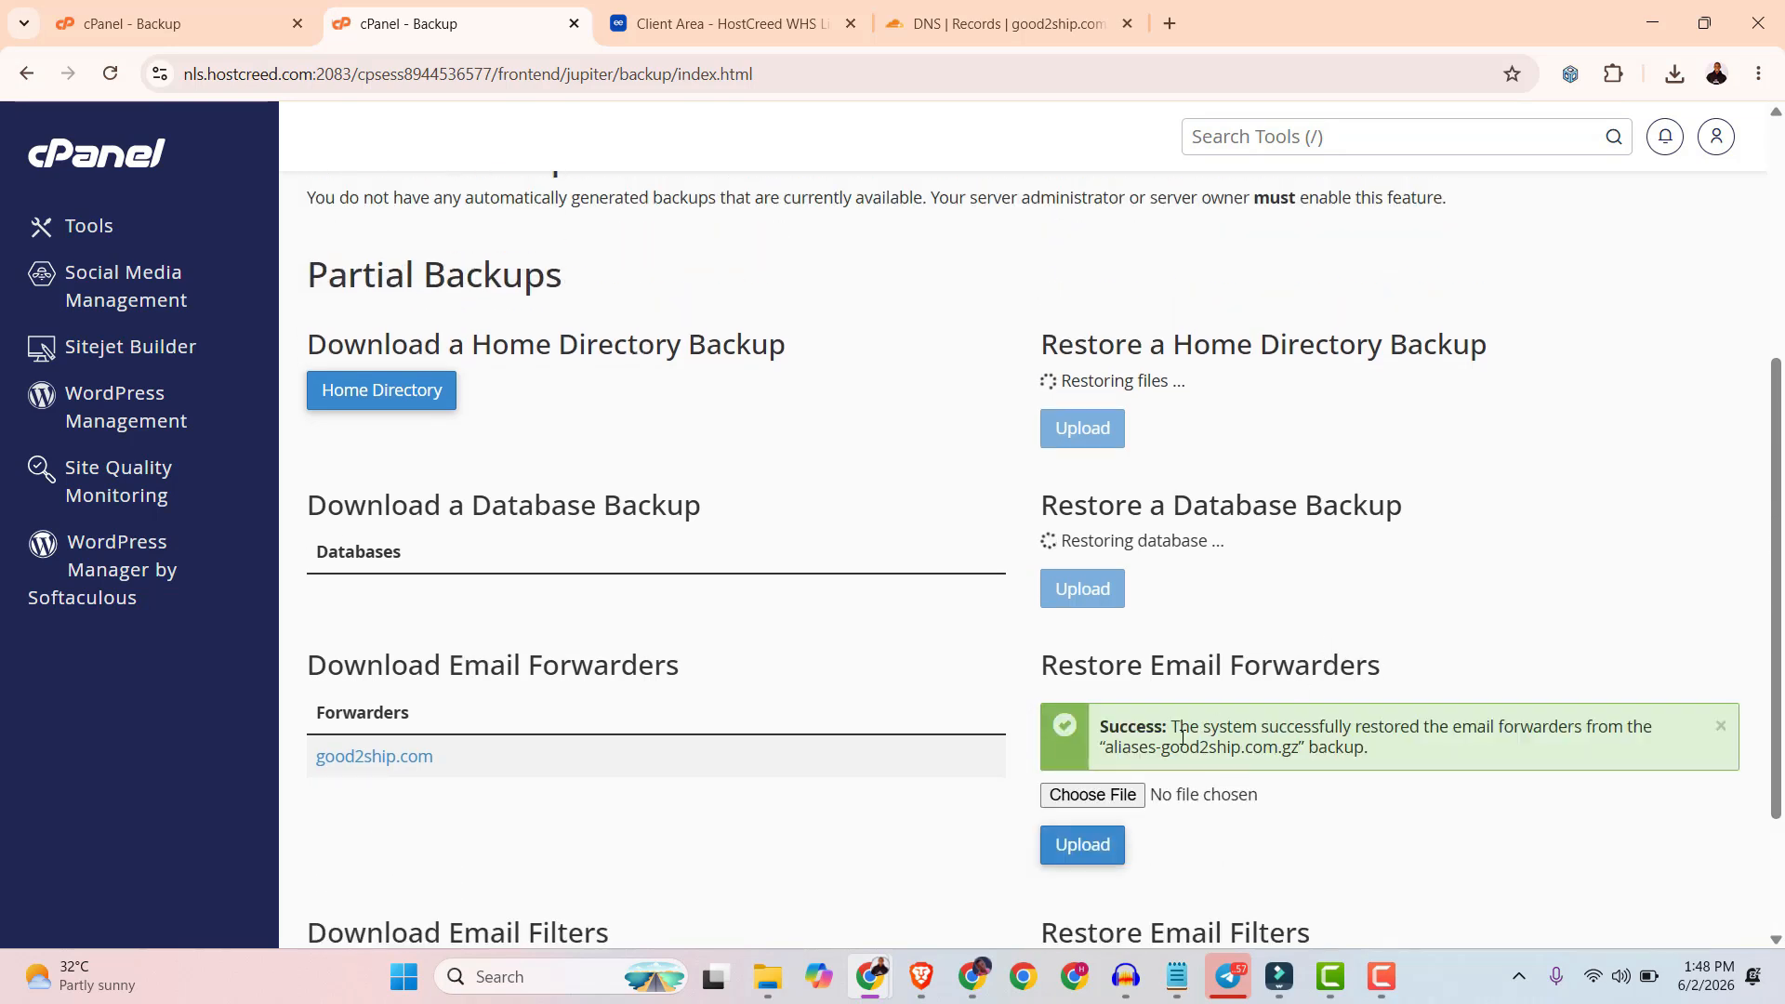
scroll(1198, 800, up, 1)
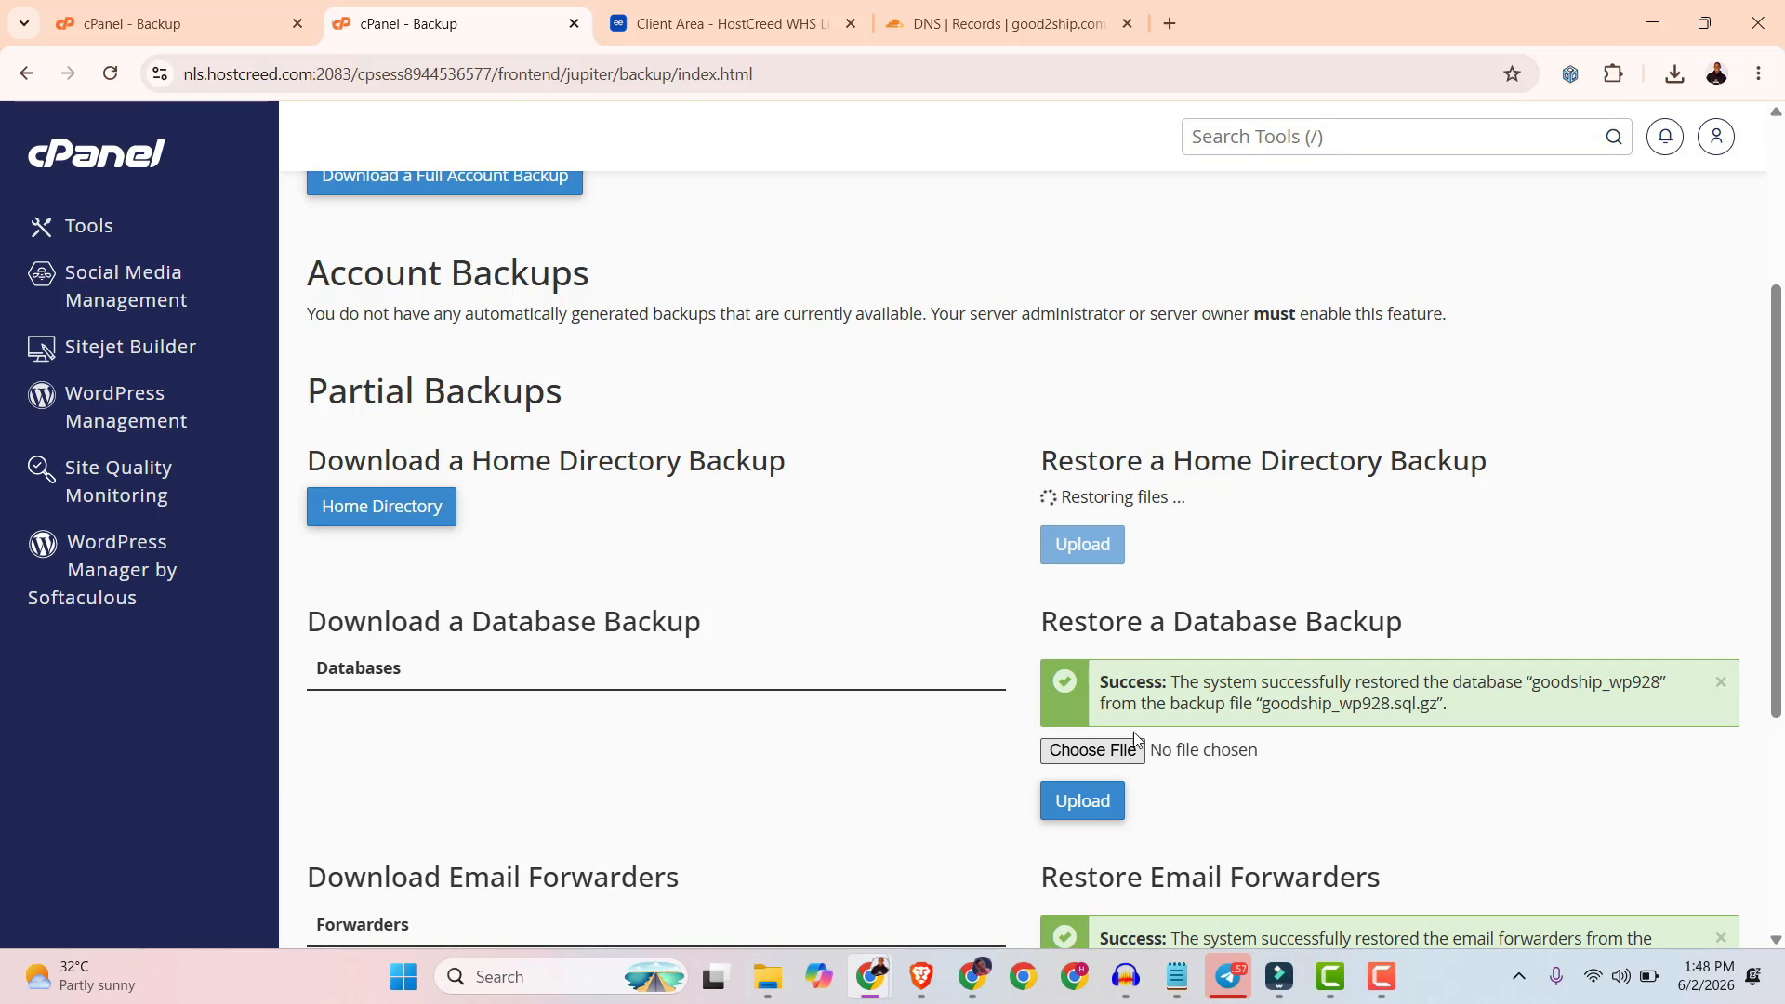
scroll(1497, 781, up, 2)
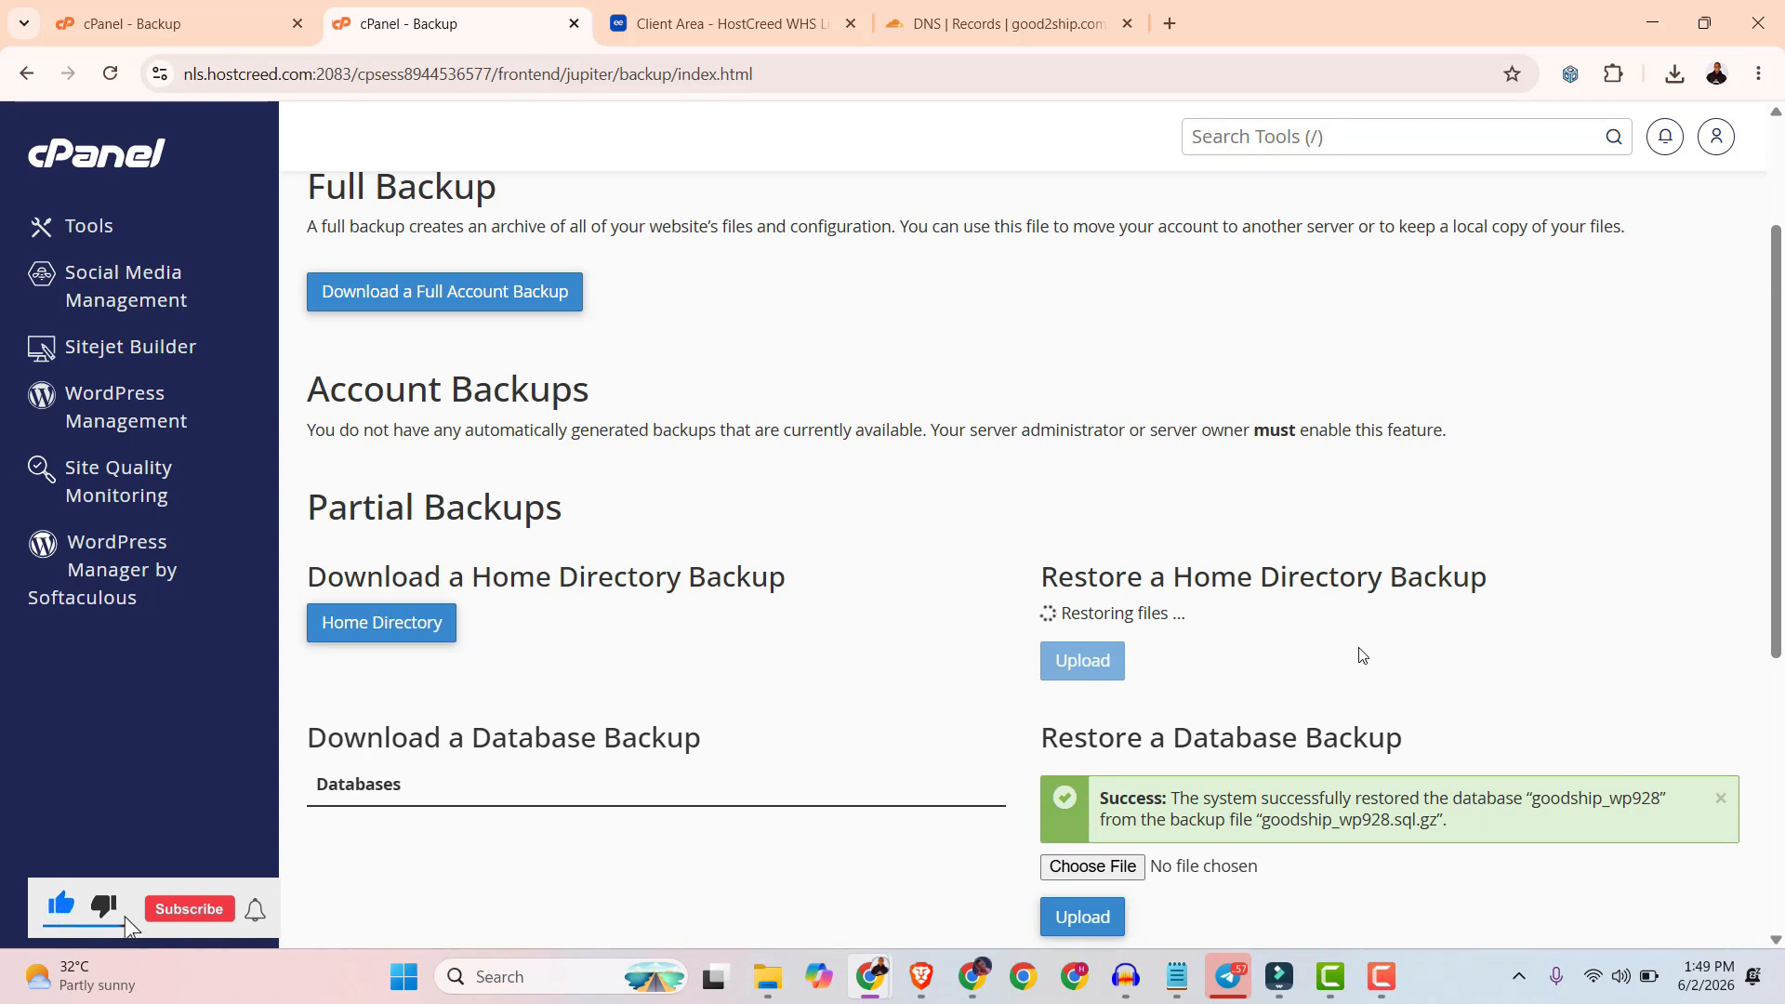
scroll(1274, 725, down, 2)
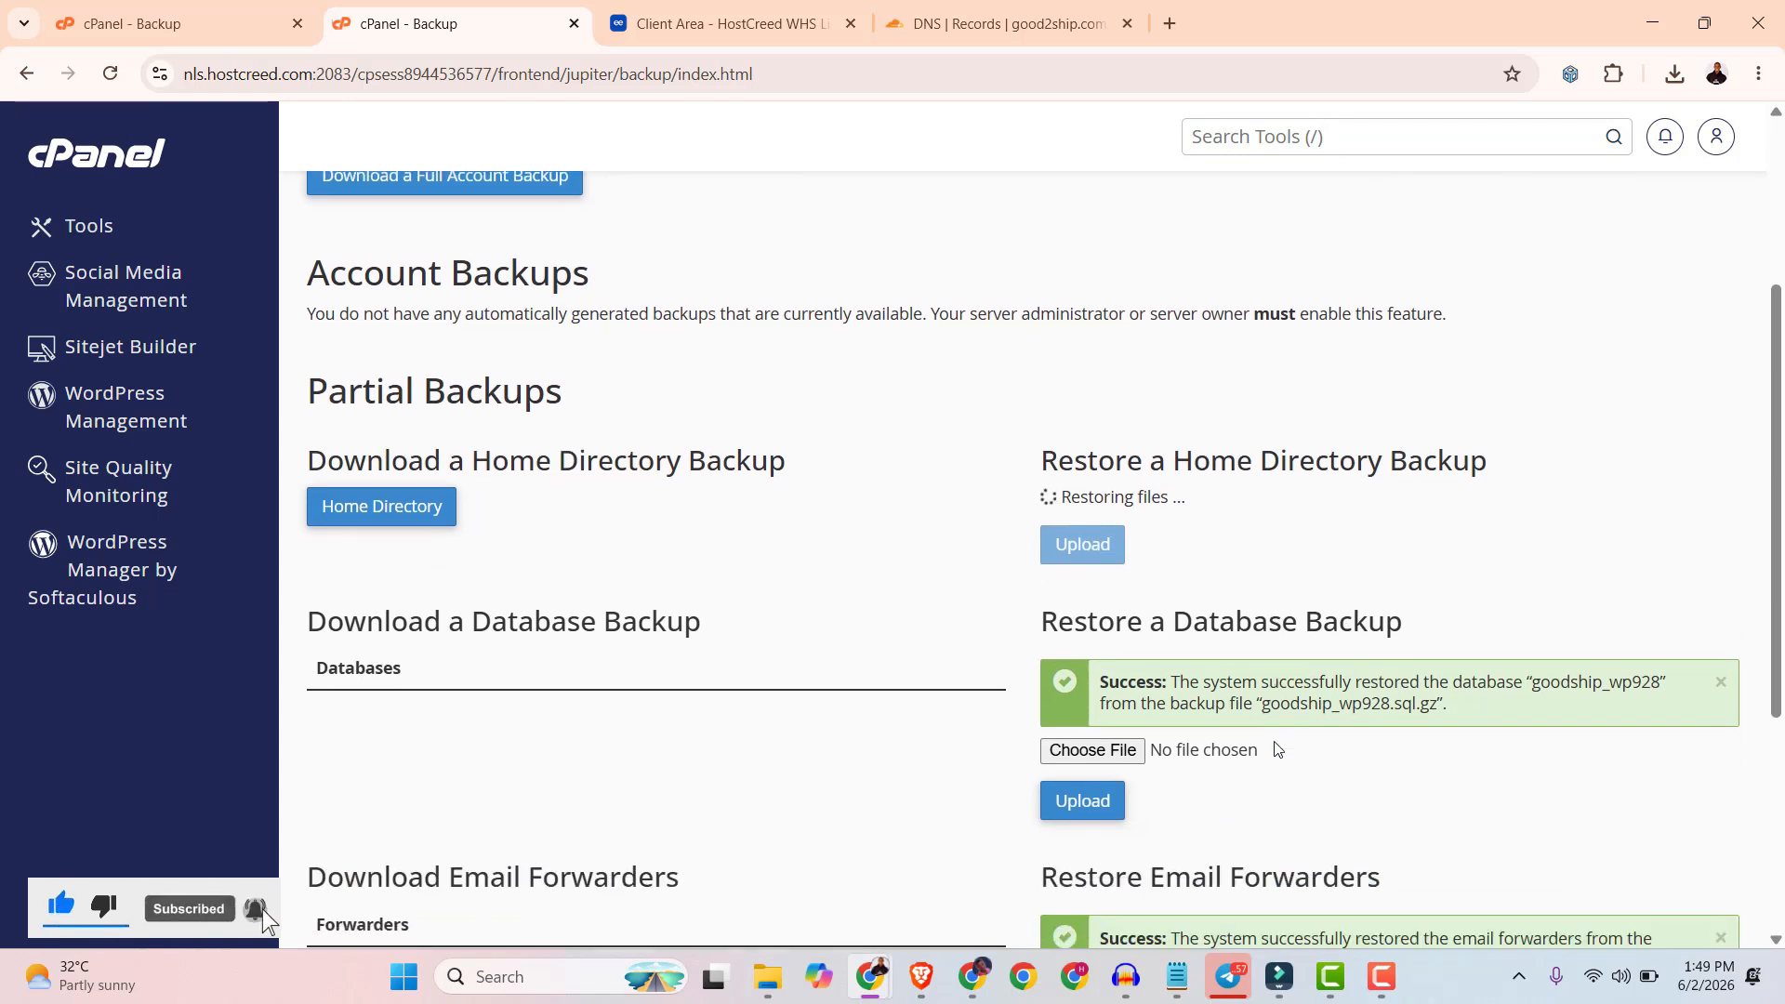
scroll(1275, 748, up, 2)
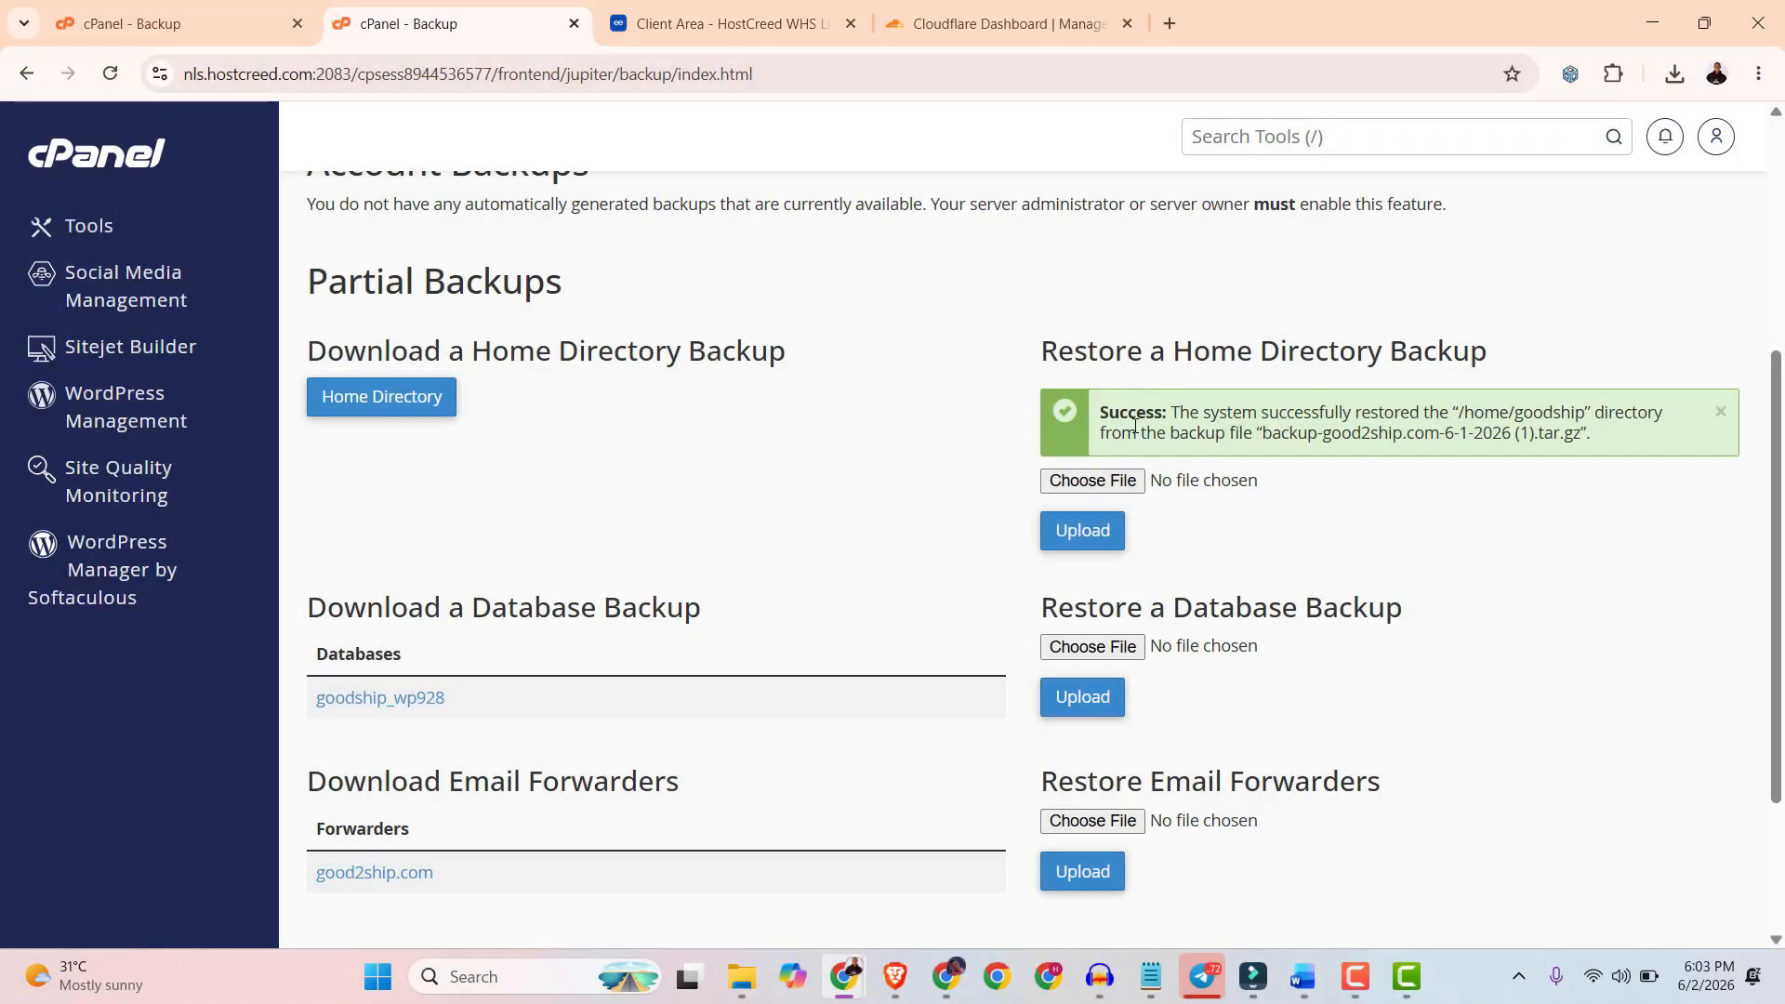
scroll(1084, 595, down, 3)
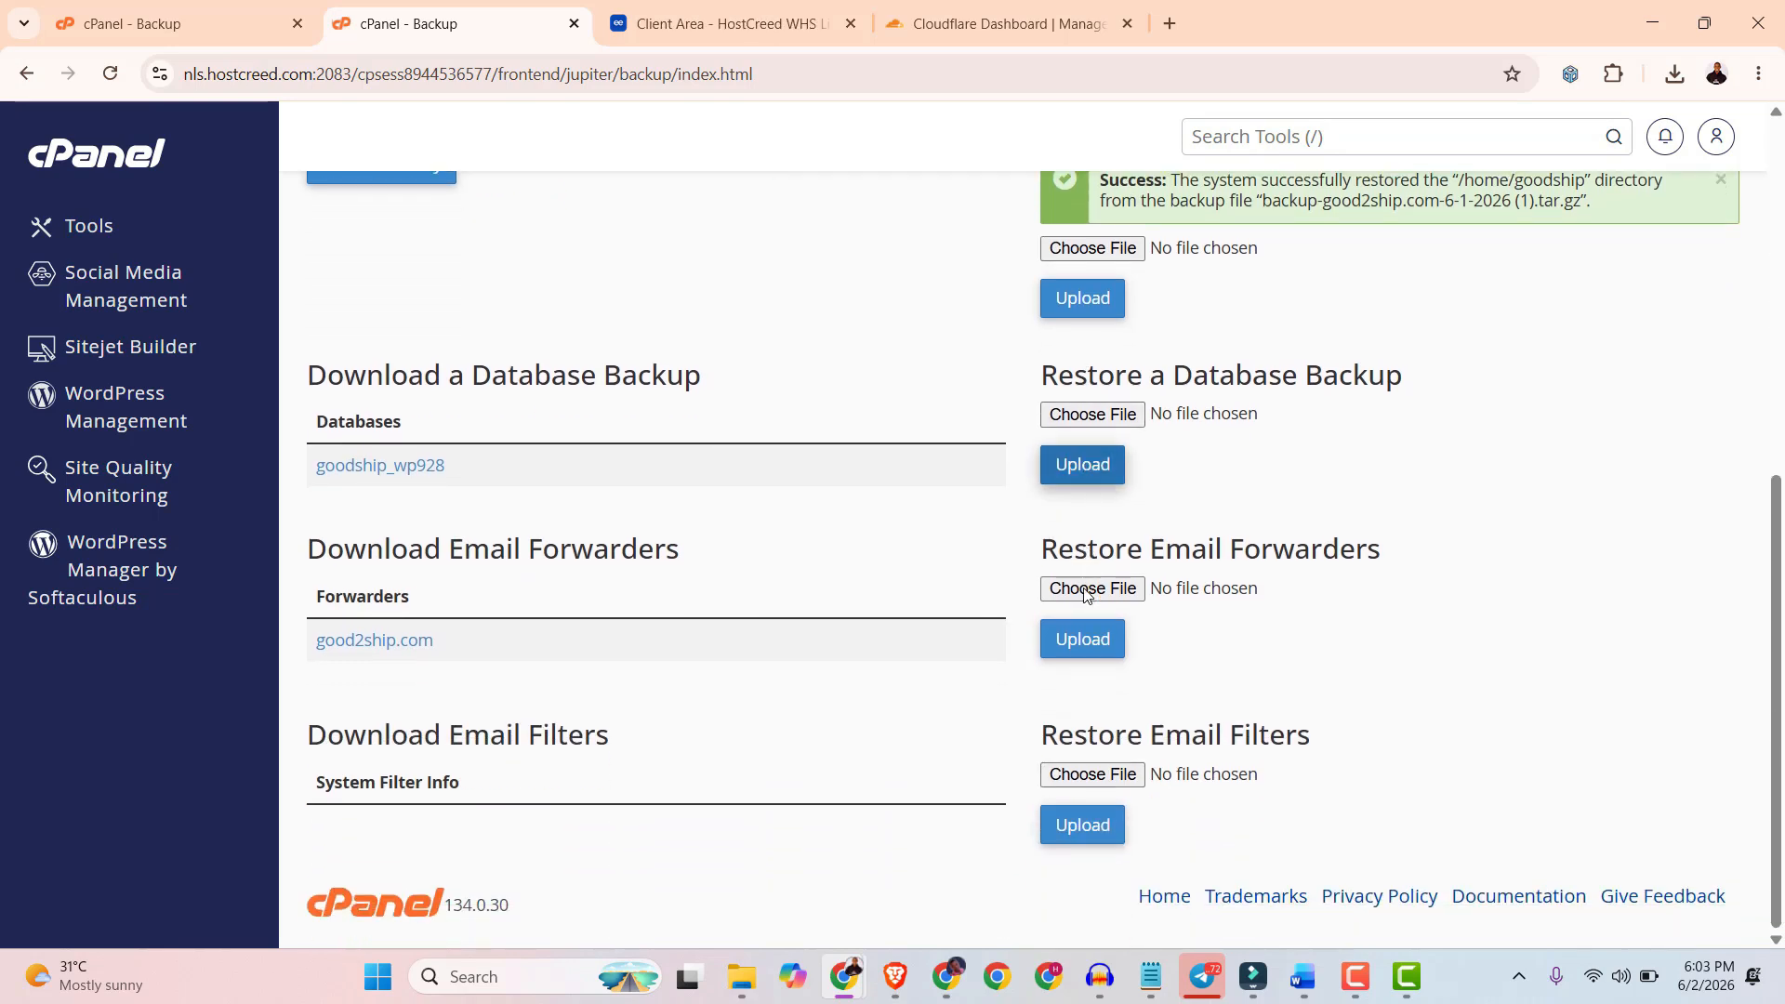
scroll(1084, 587, up, 1)
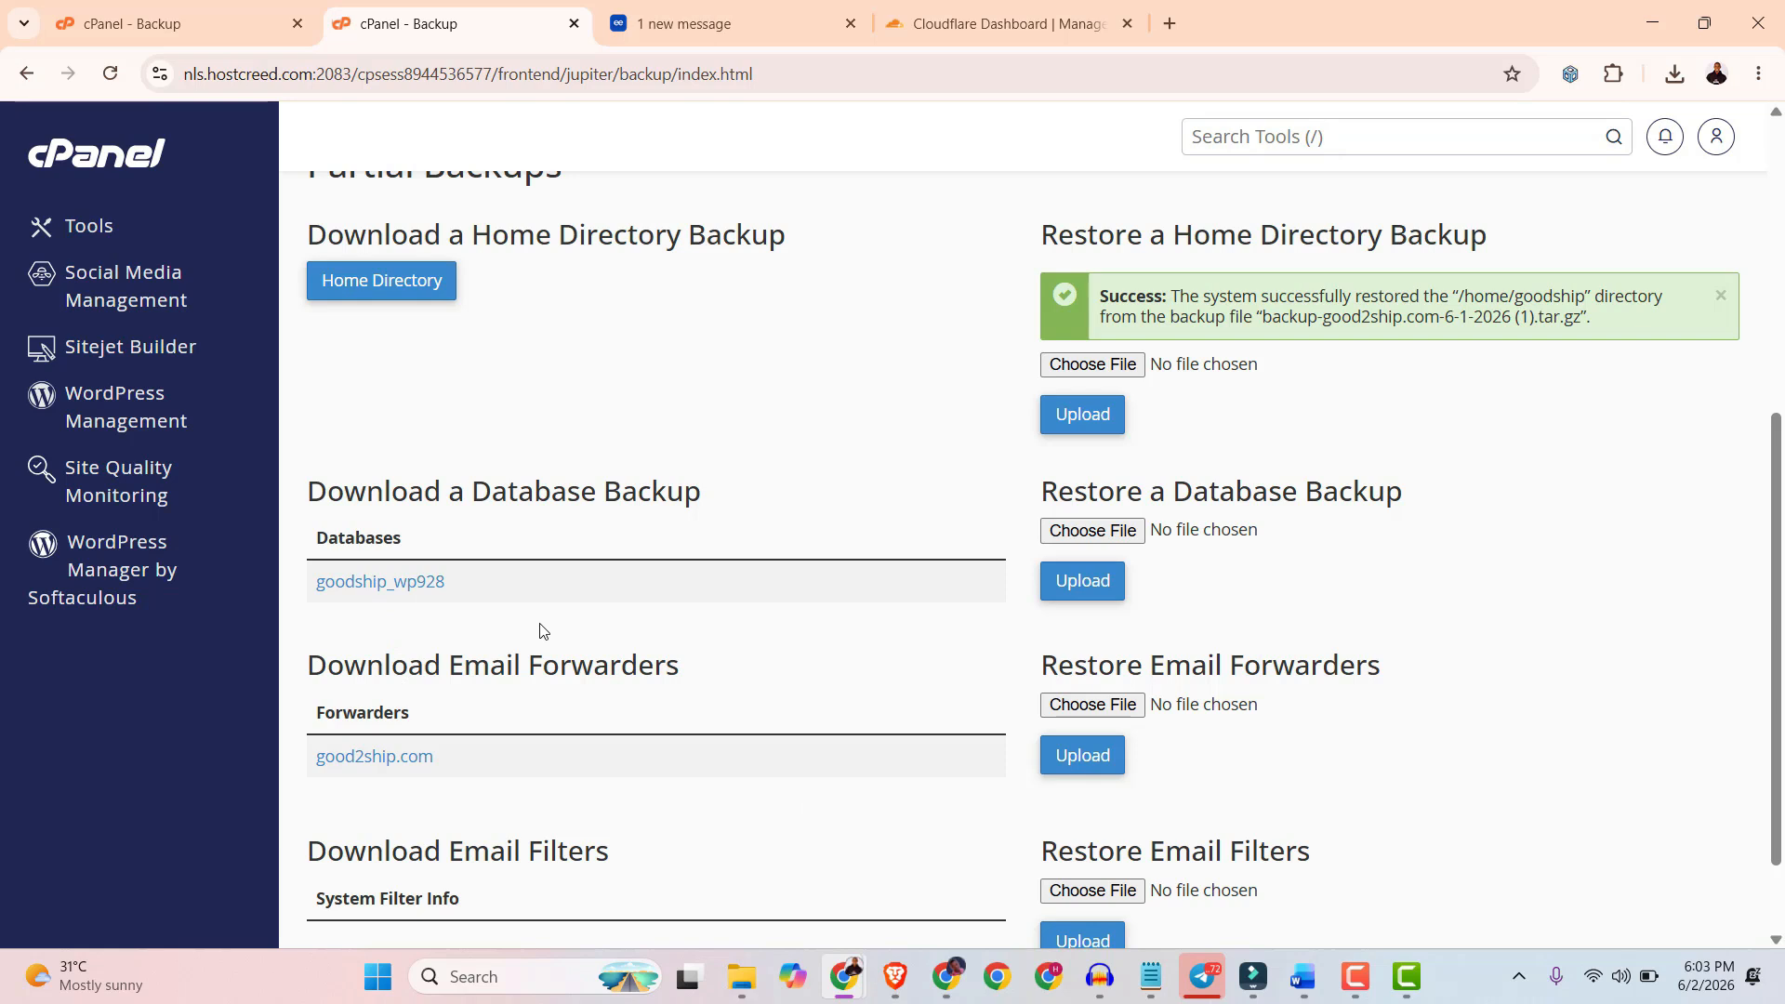
scroll(1069, 502, up, 3)
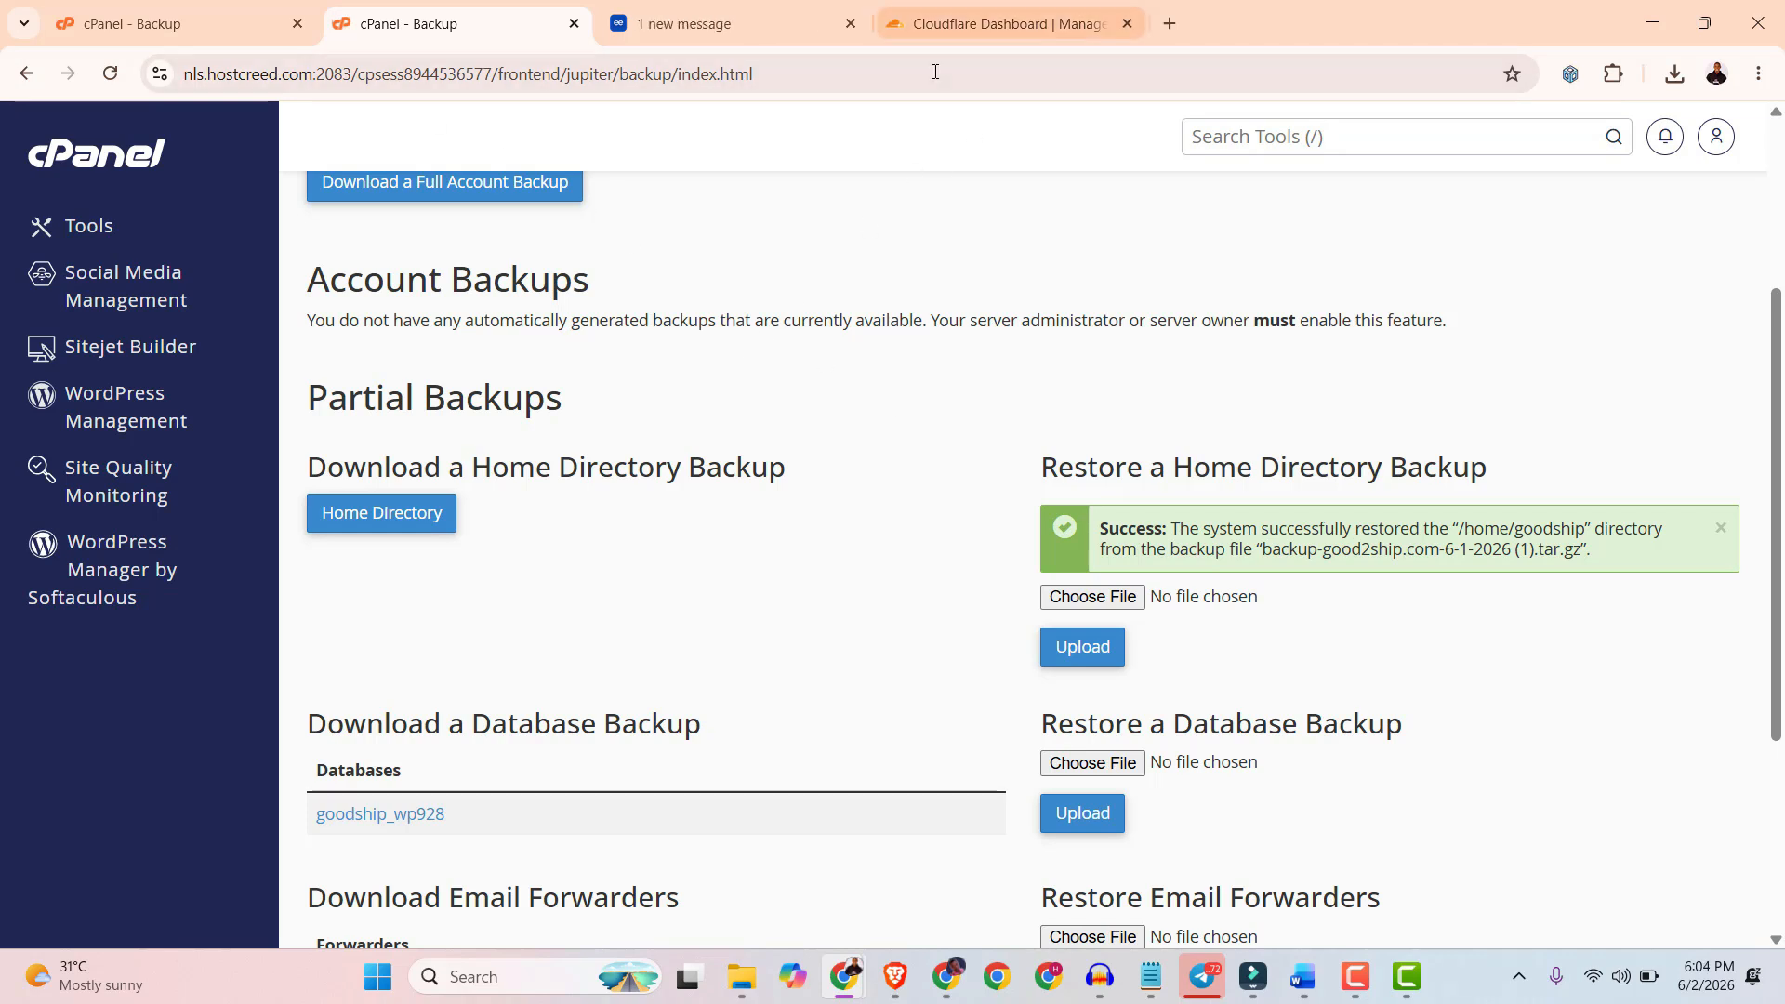
Compare the good2ship.com A record's IP address in Cloudflare with the shared IP address on the old cPanel account's Tools page.
click(1024, 20)
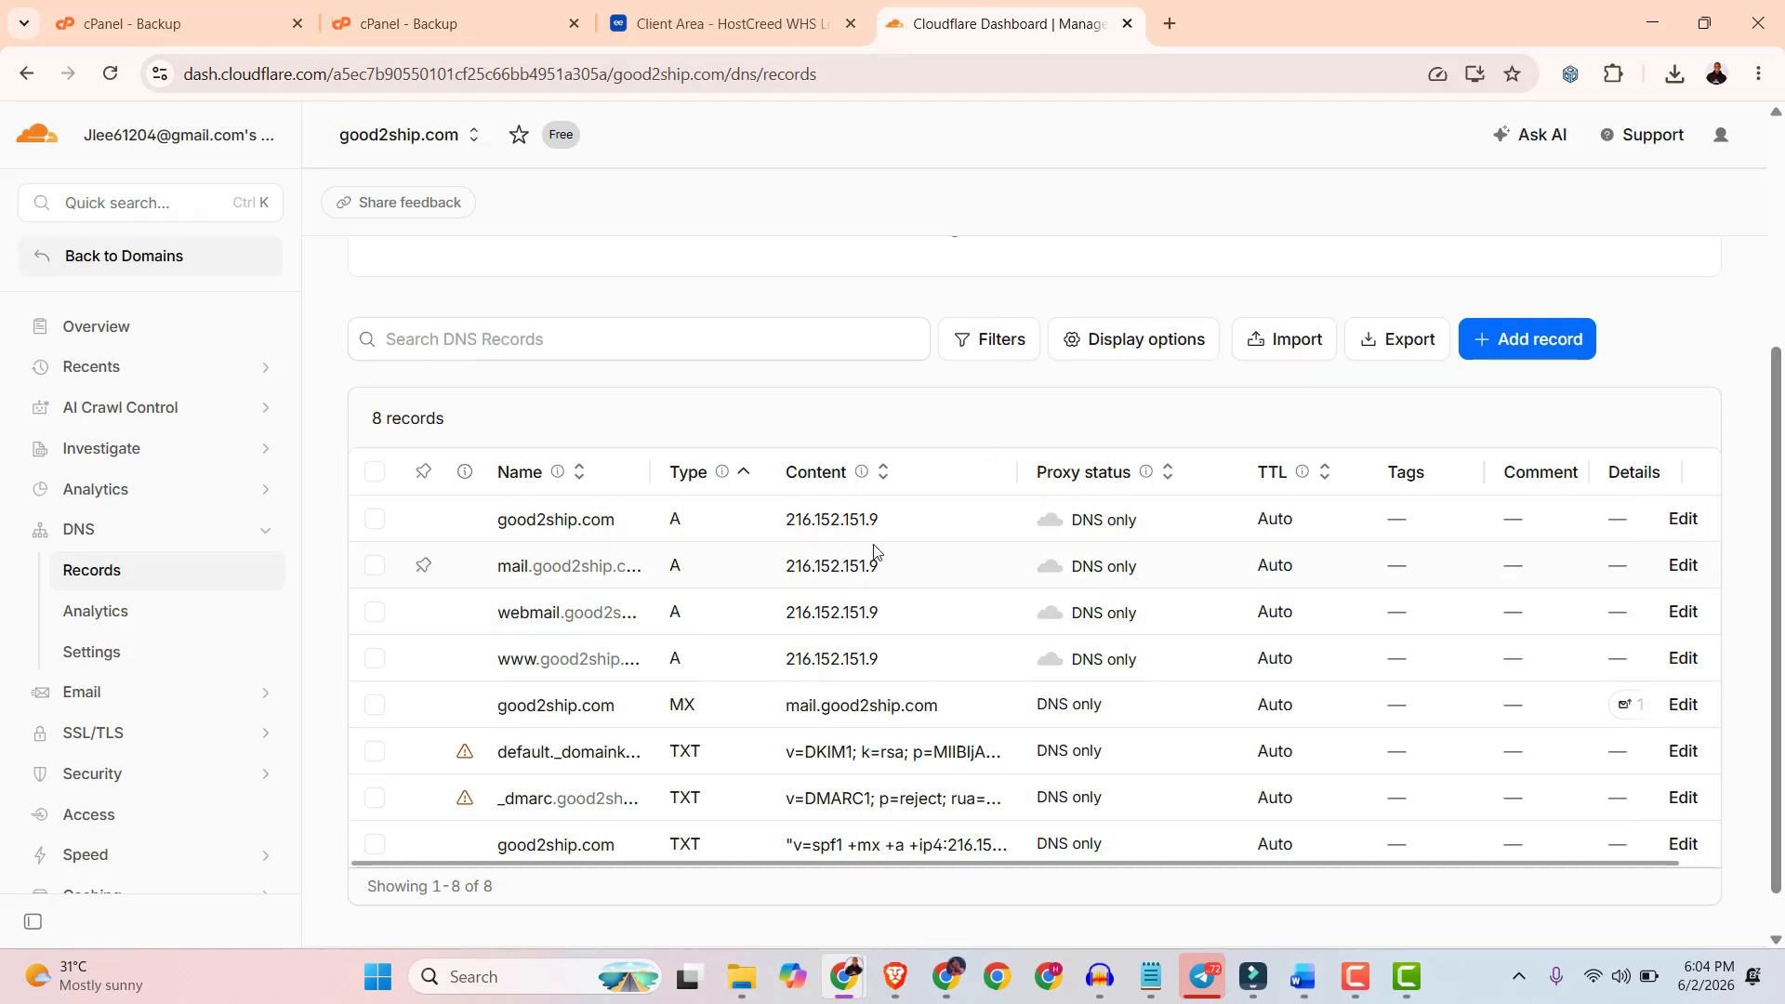
drag(894, 520, 781, 521)
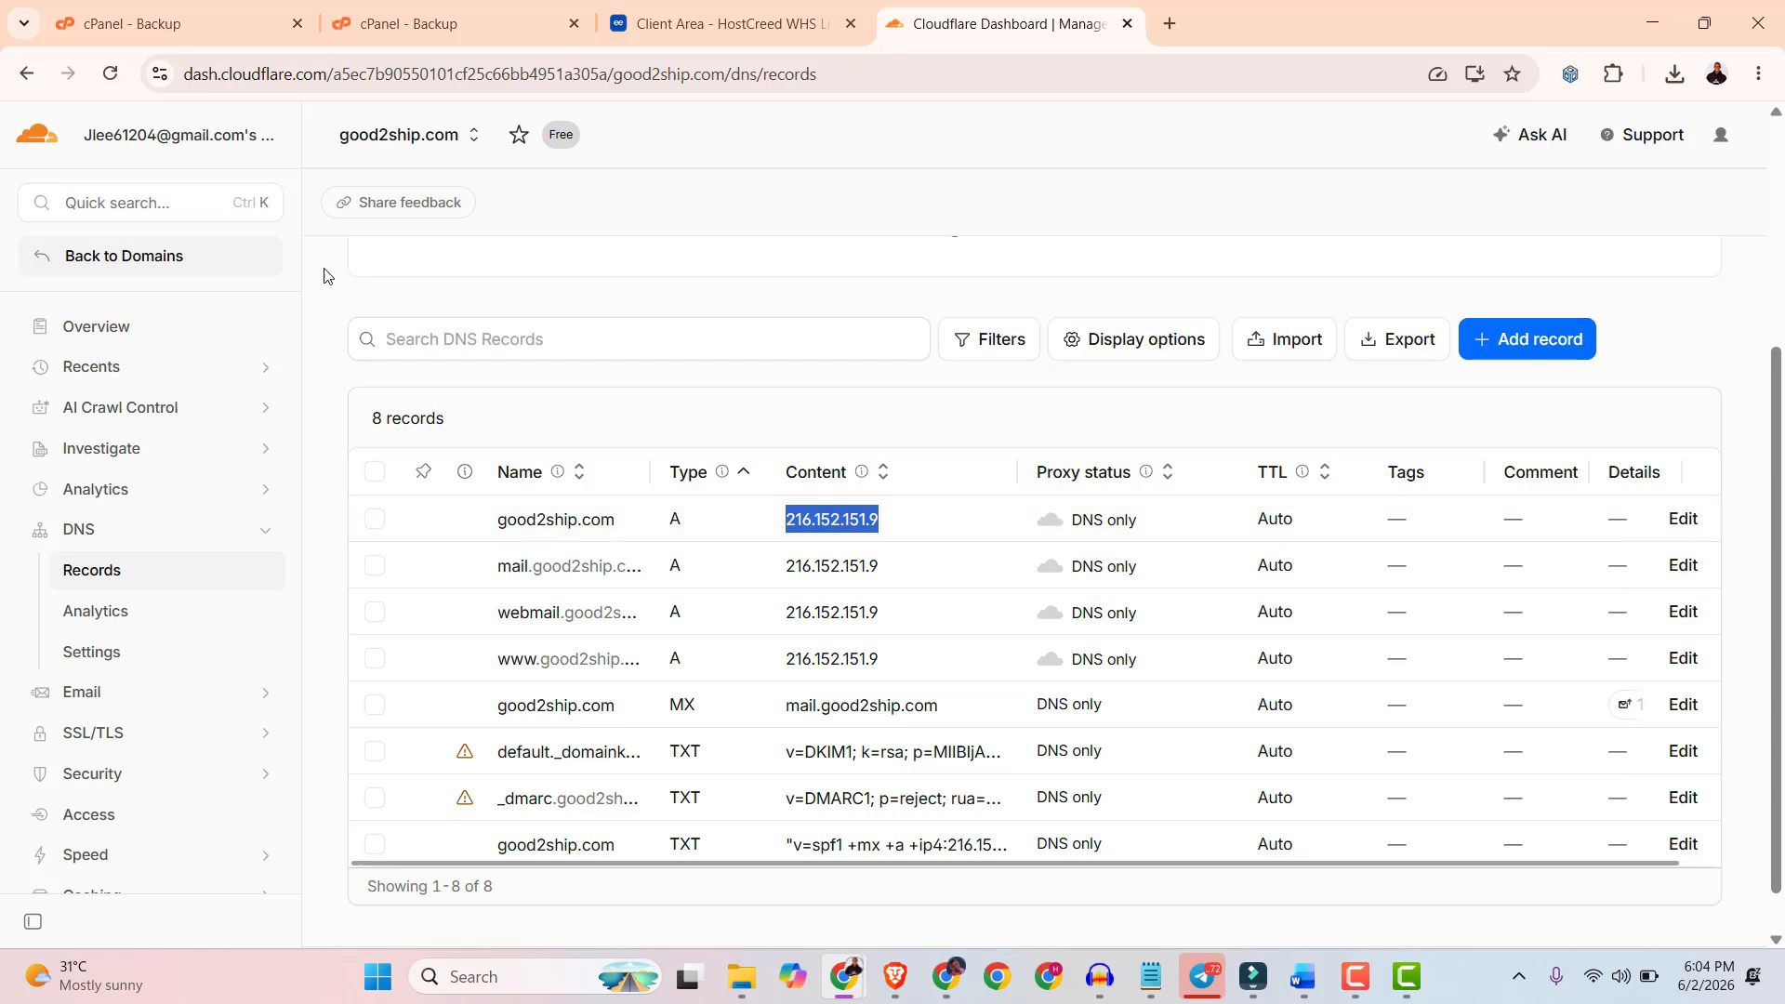
click(154, 23)
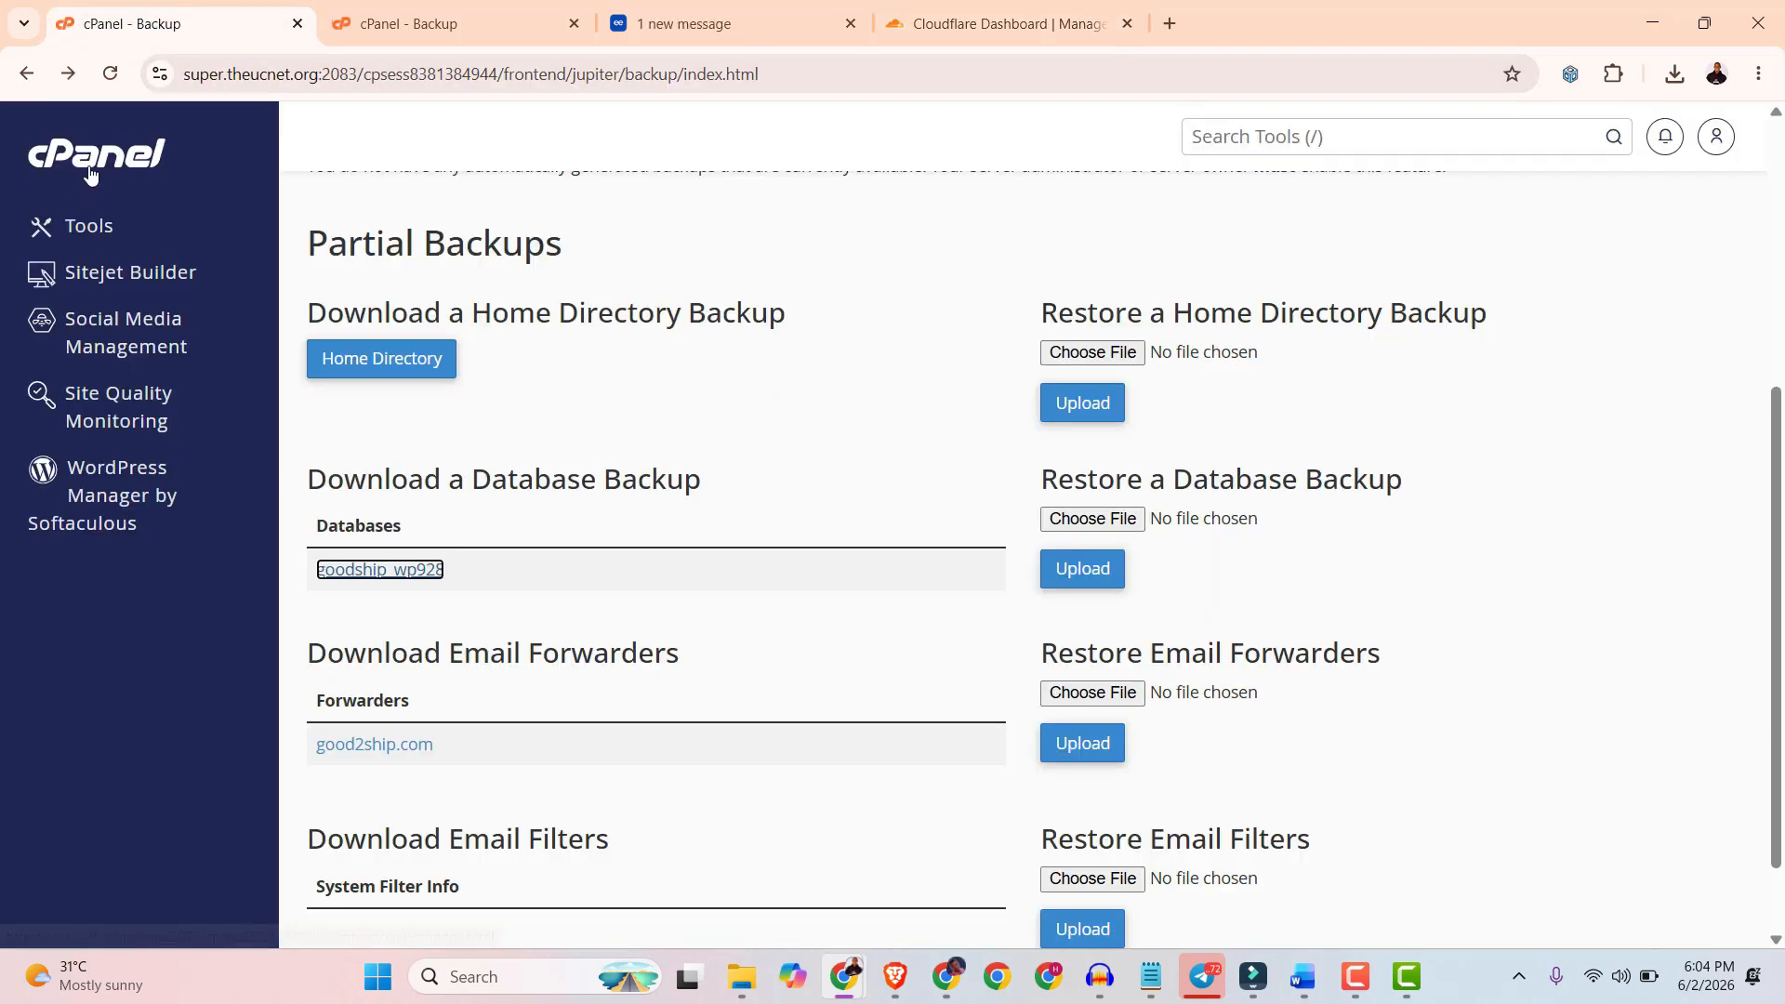
click(90, 175)
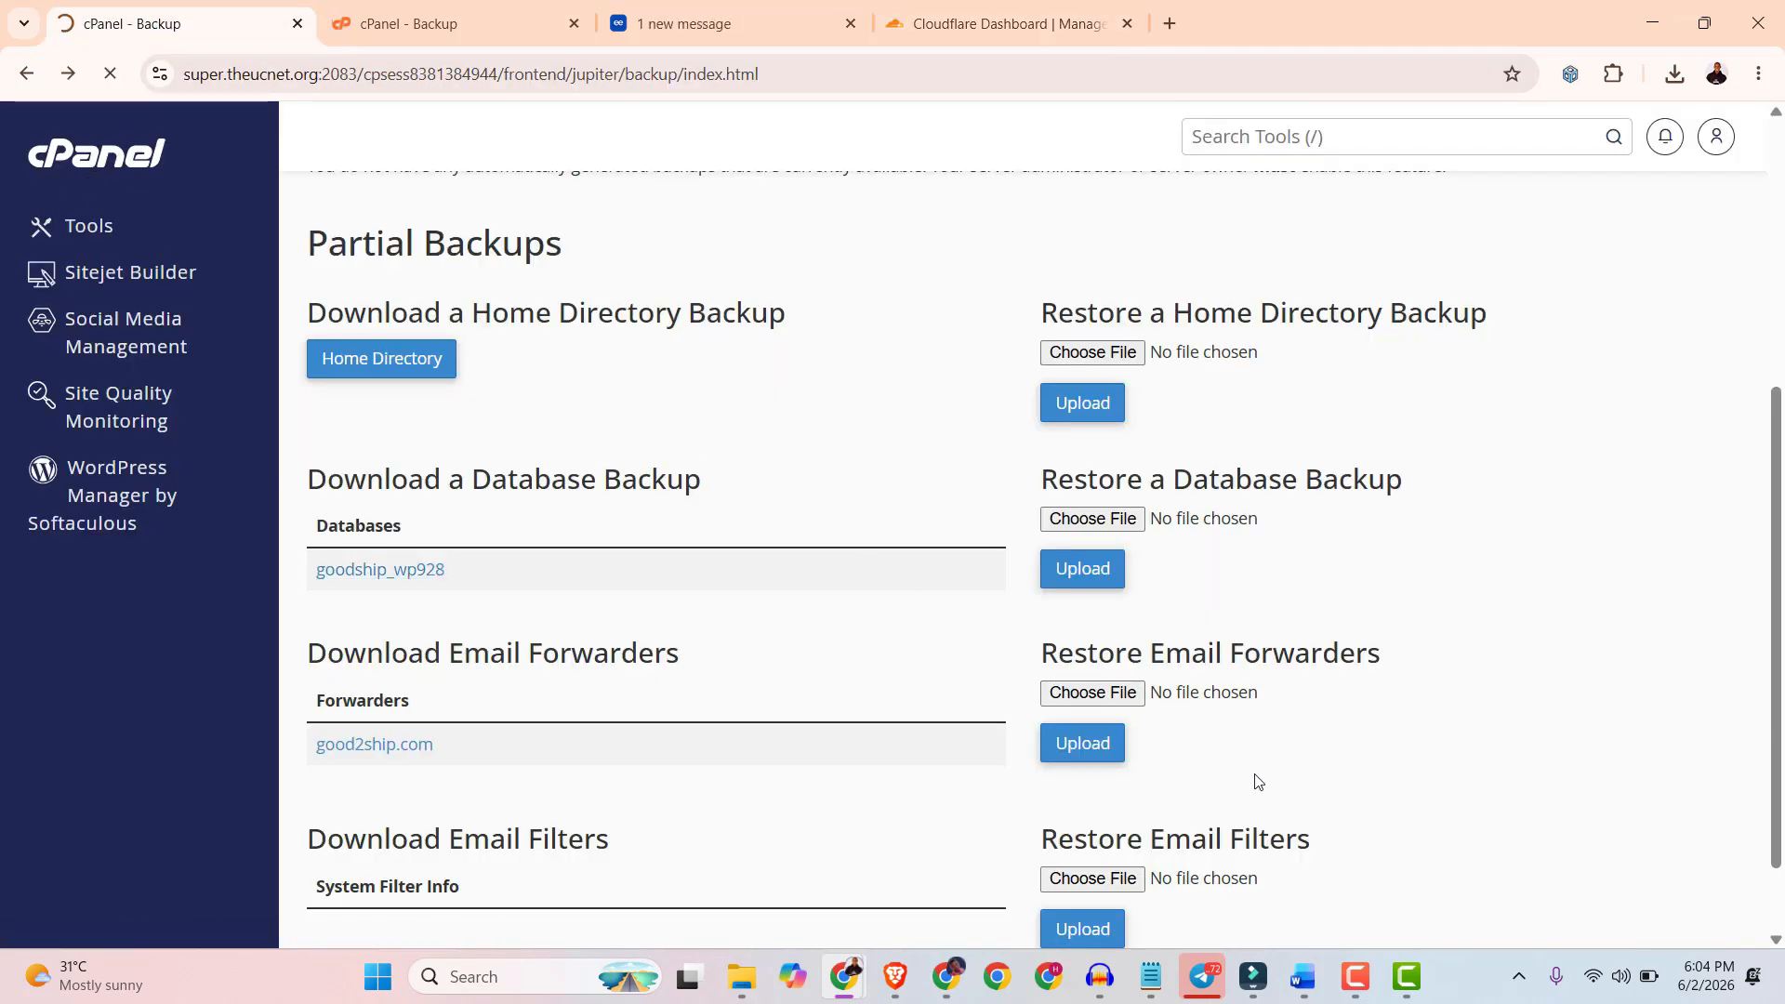
drag(1530, 751, 1420, 763)
click(1427, 761)
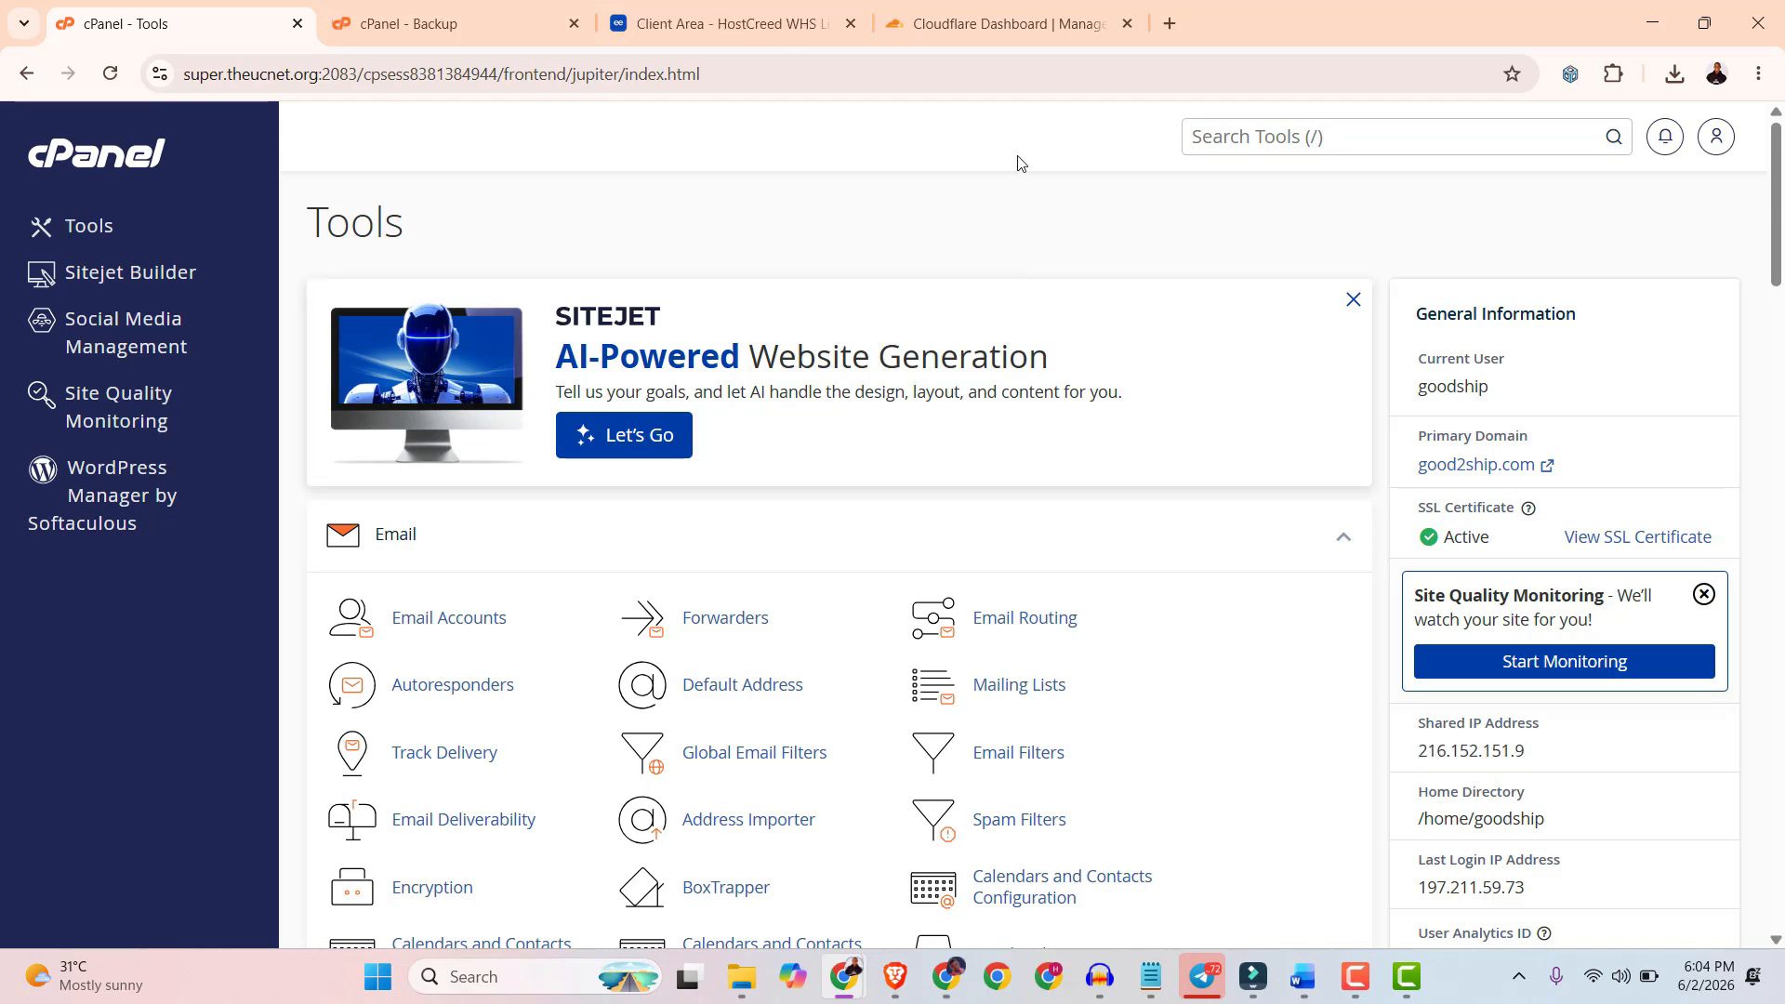
click(1004, 26)
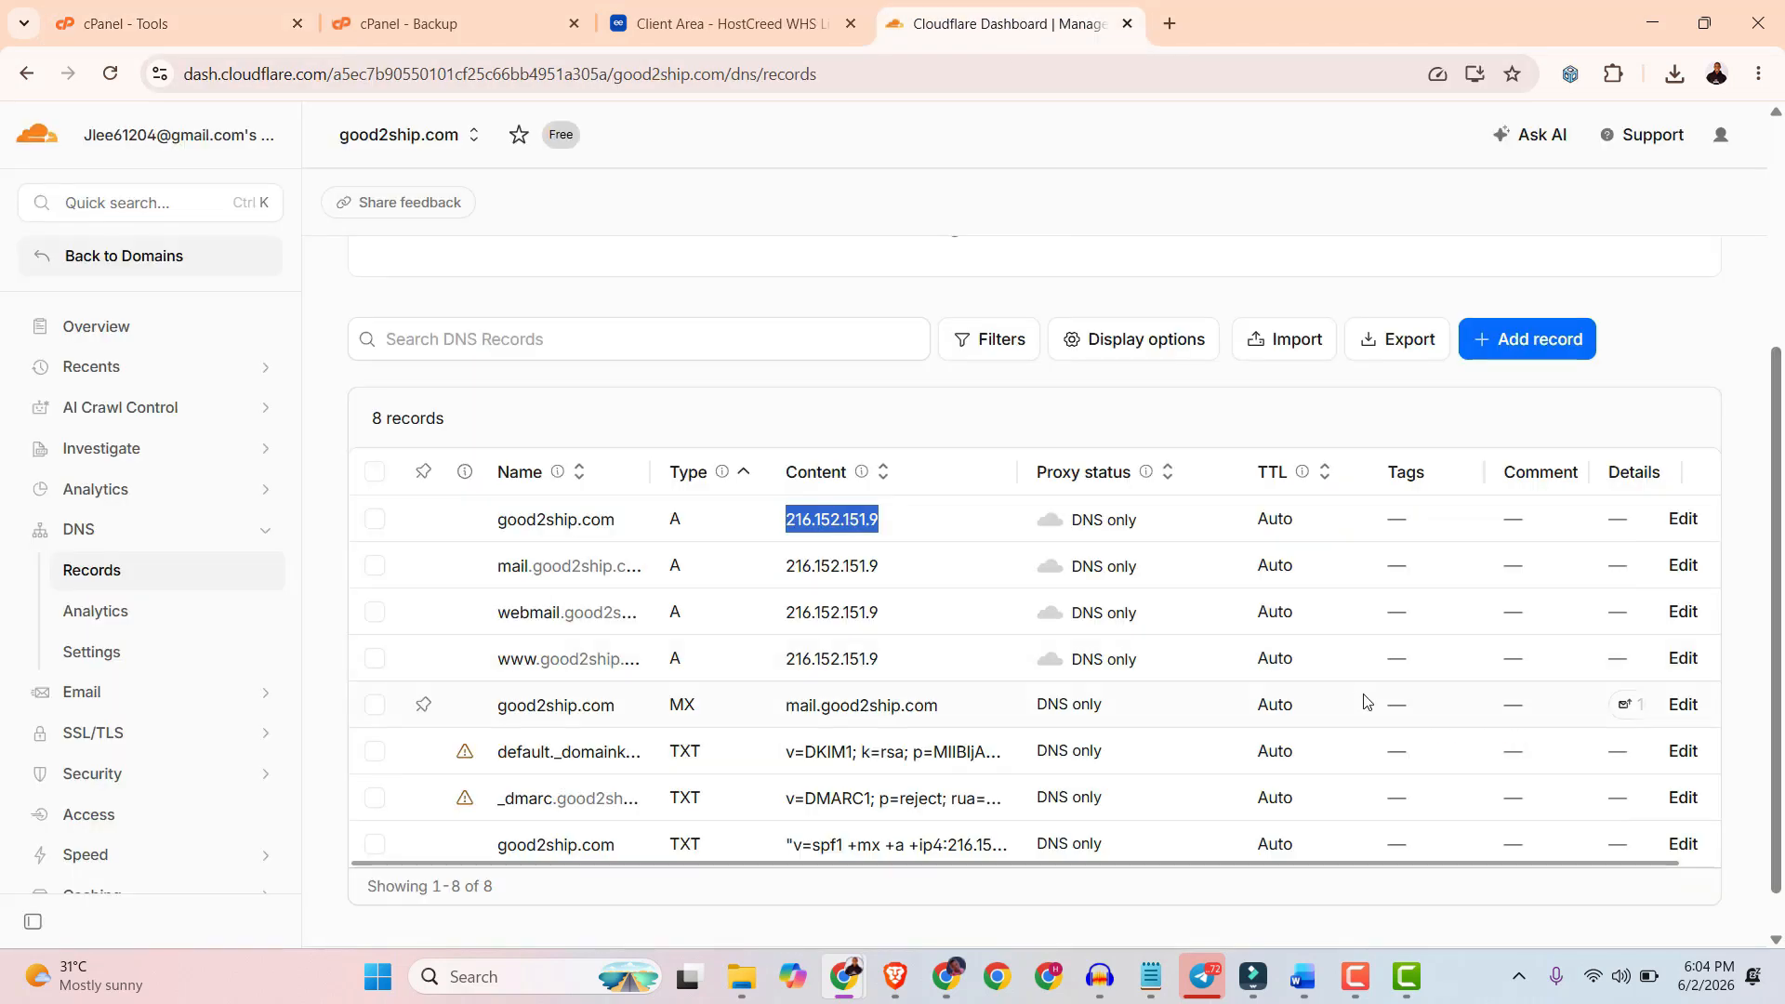
Copy the shared IP address from the destination cPanel account's general information on its Tools page.
click(454, 22)
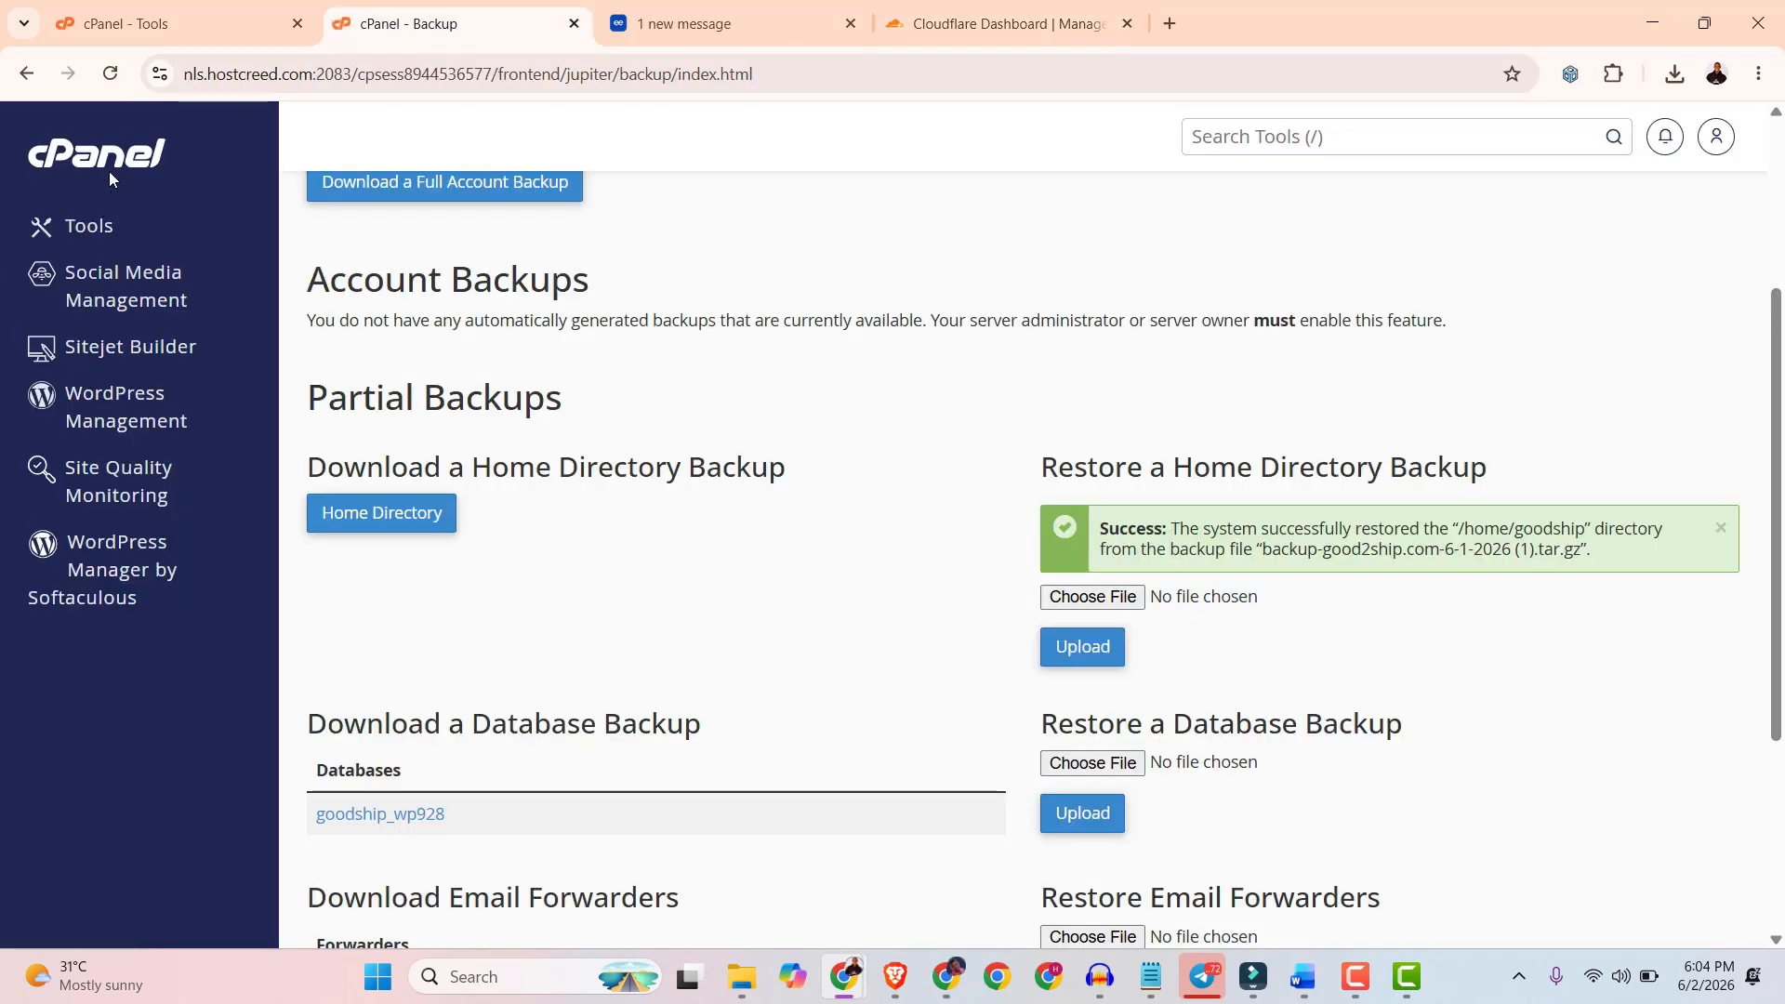
click(177, 349)
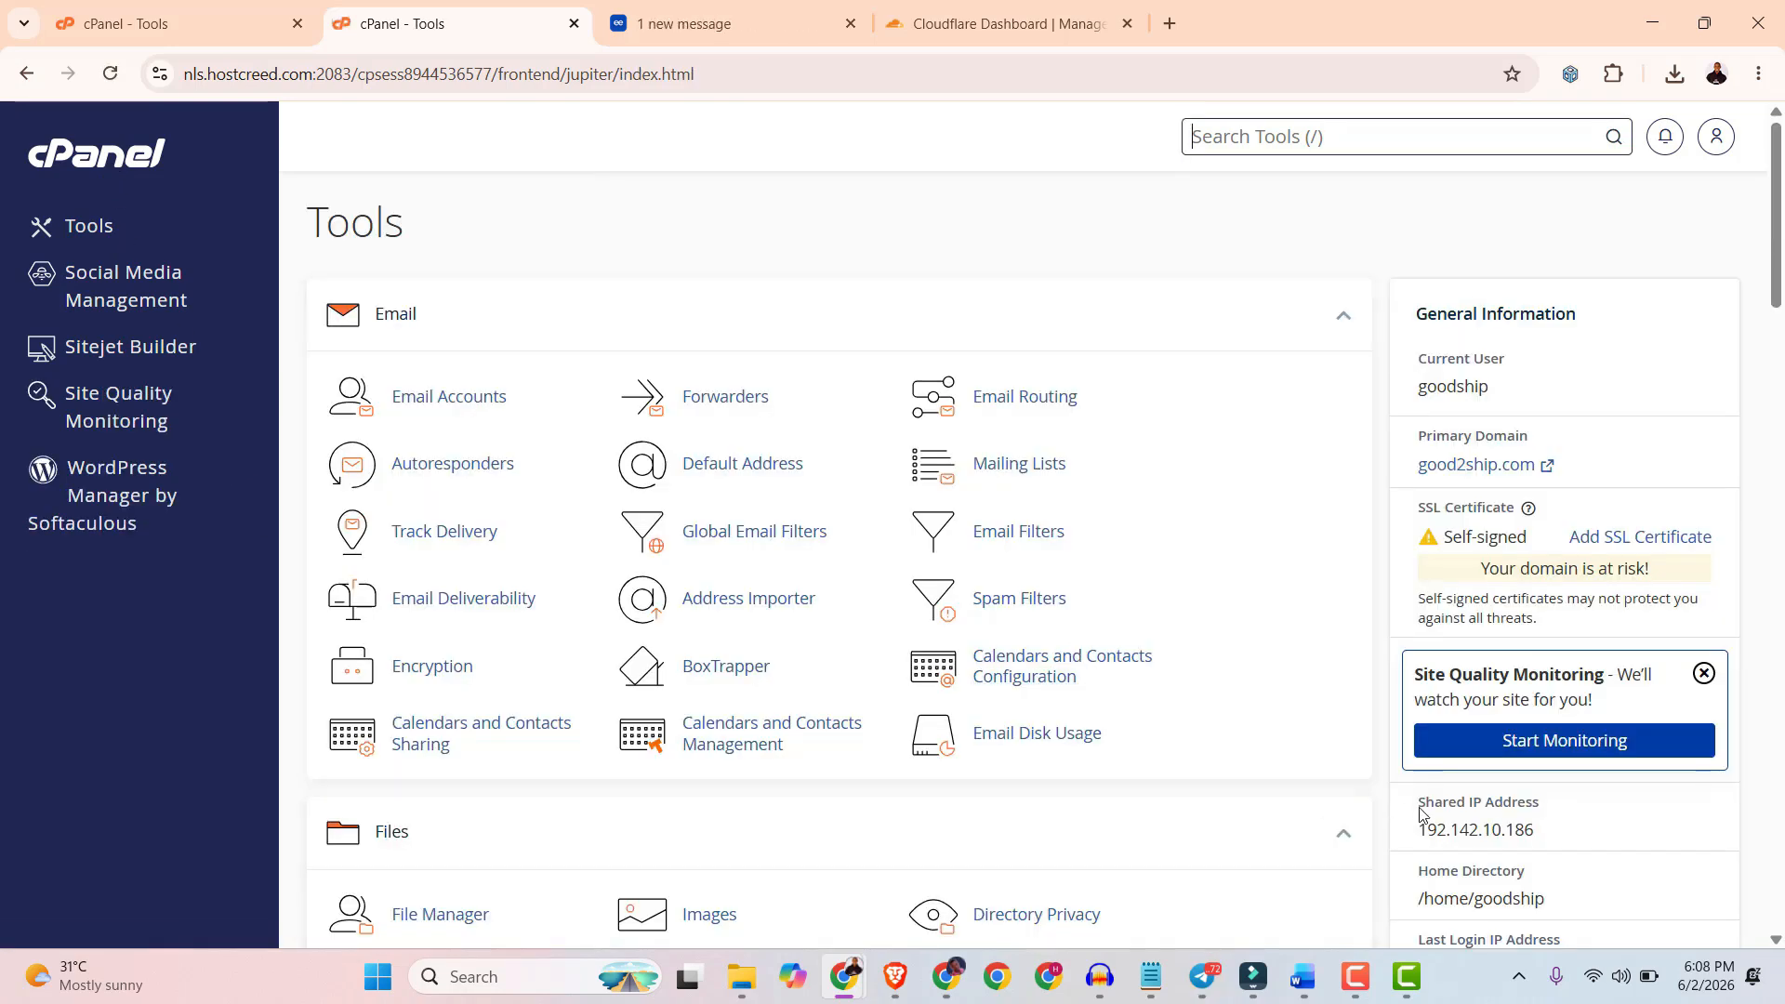
drag(1535, 830, 1413, 837)
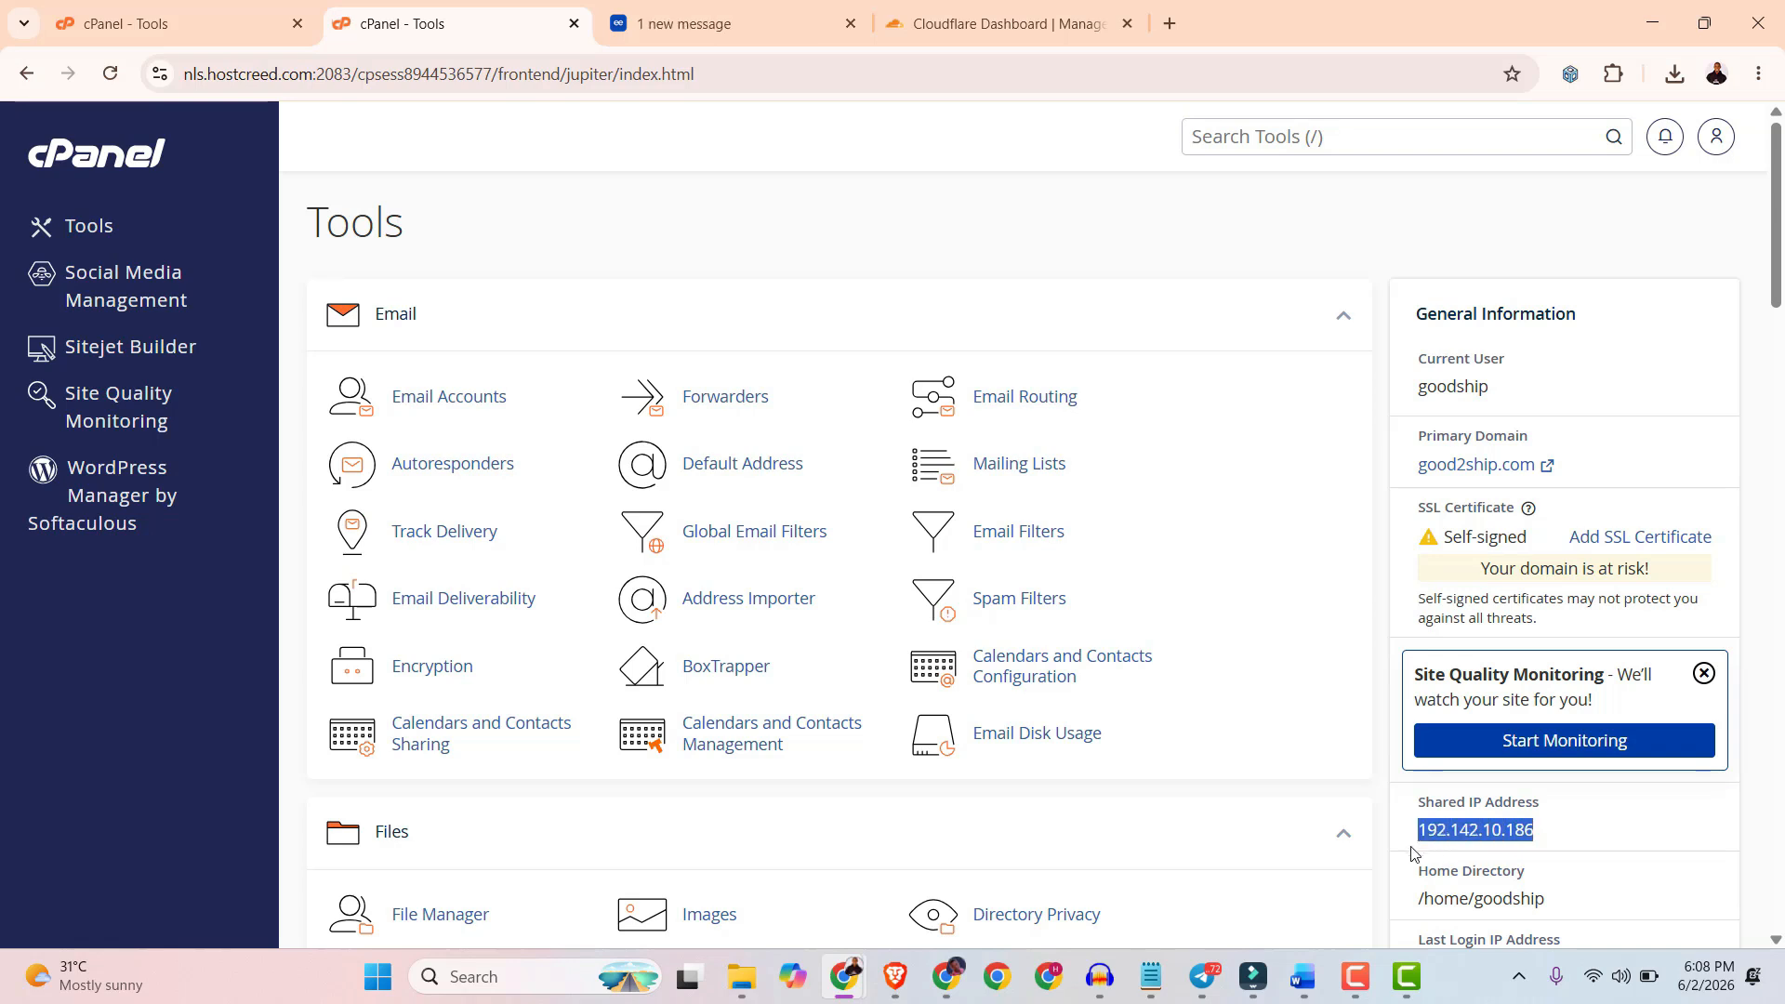
right_click(1449, 826)
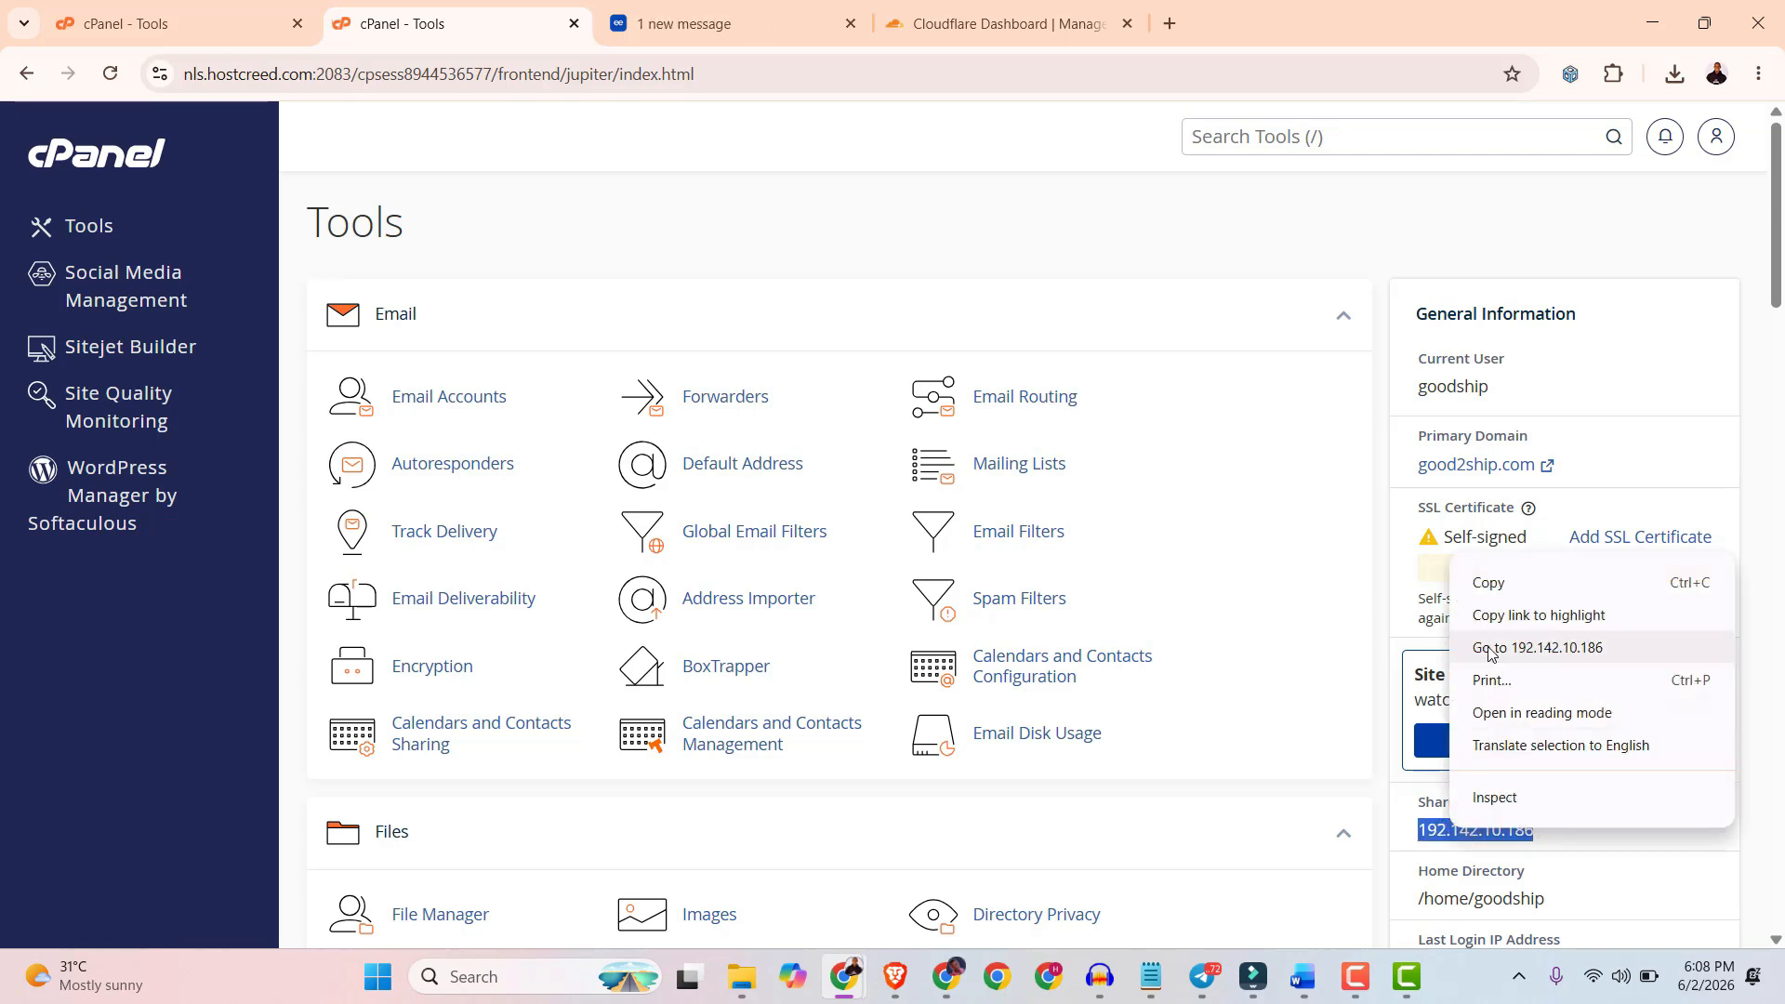
click(1480, 581)
Set the IPv4 address of the good2ship.com A record in Cloudflare to 192.142.10.186 and save the record.
click(956, 20)
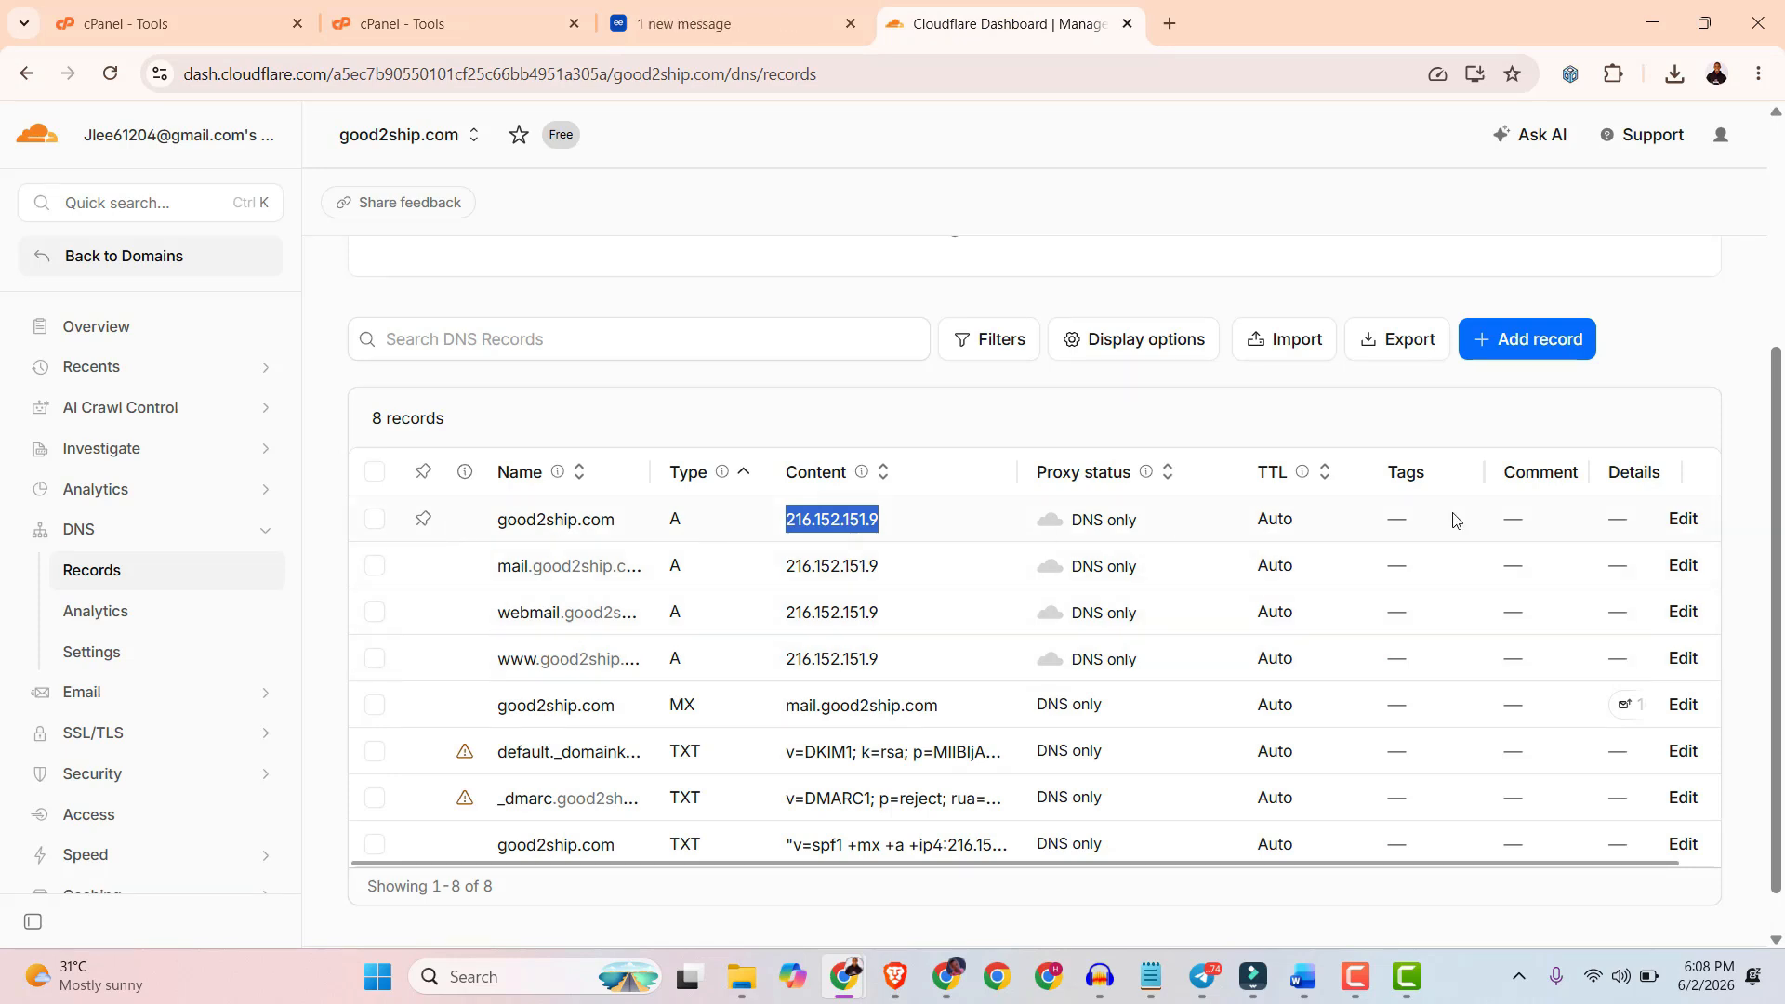
click(1681, 519)
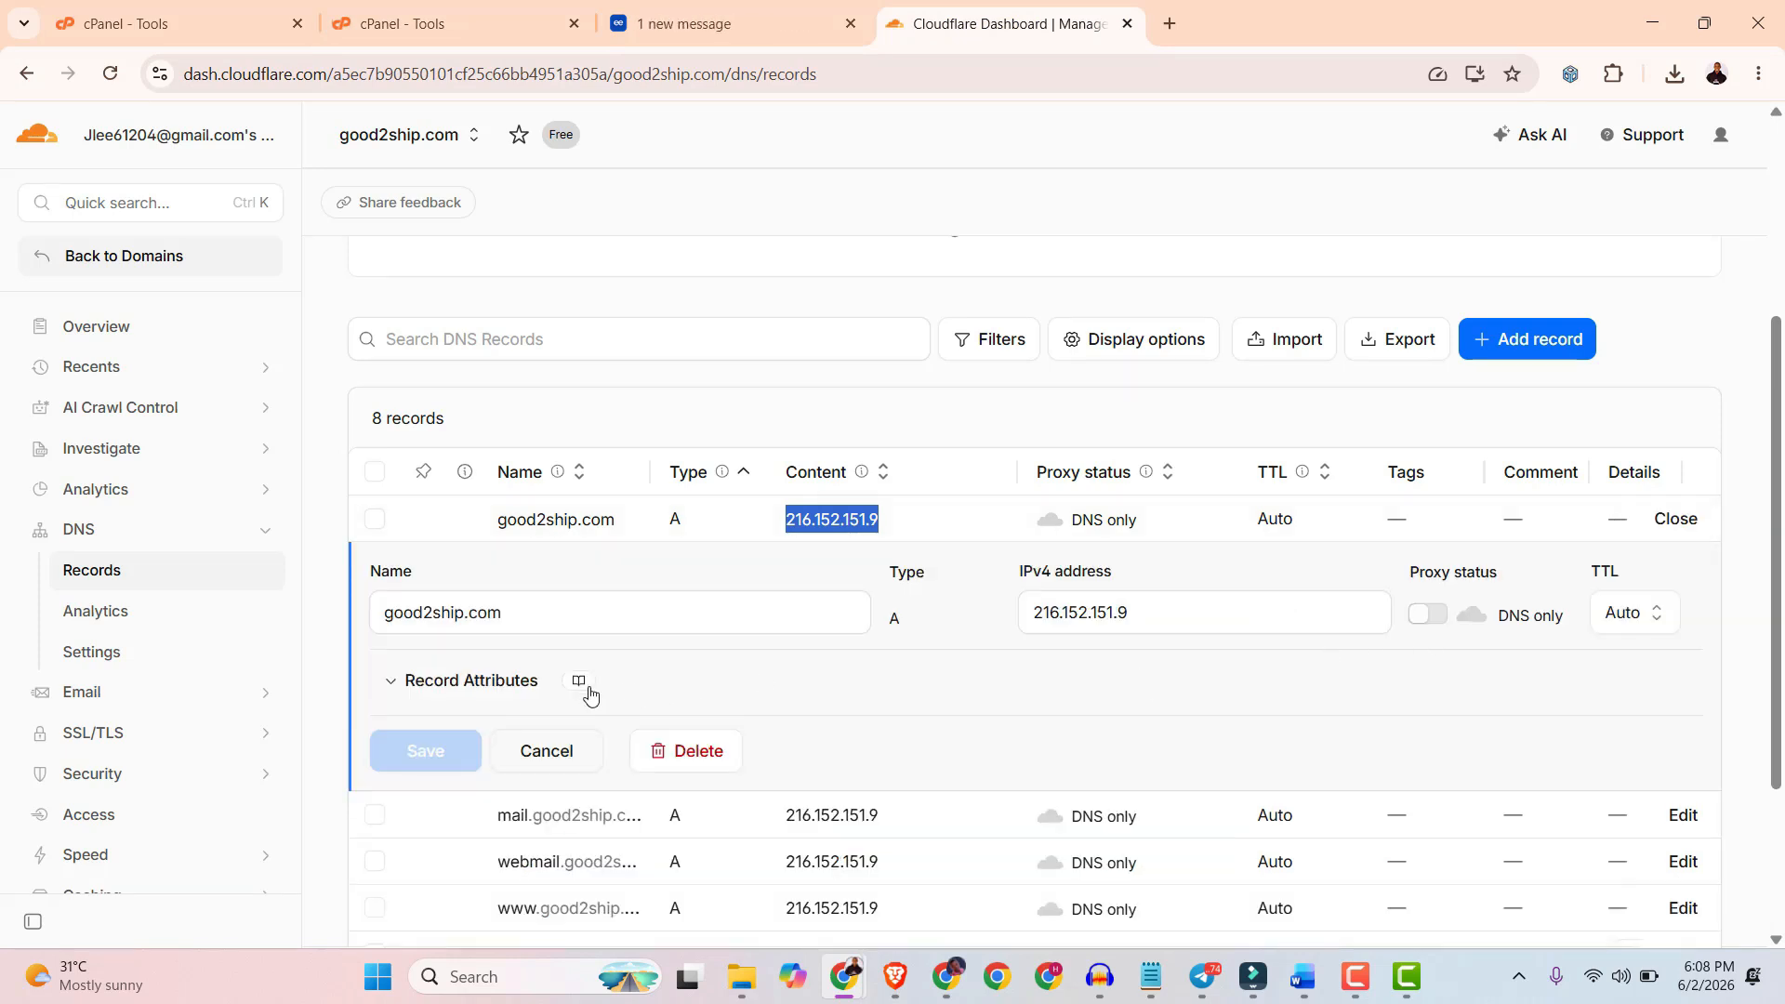
double_click(1110, 613)
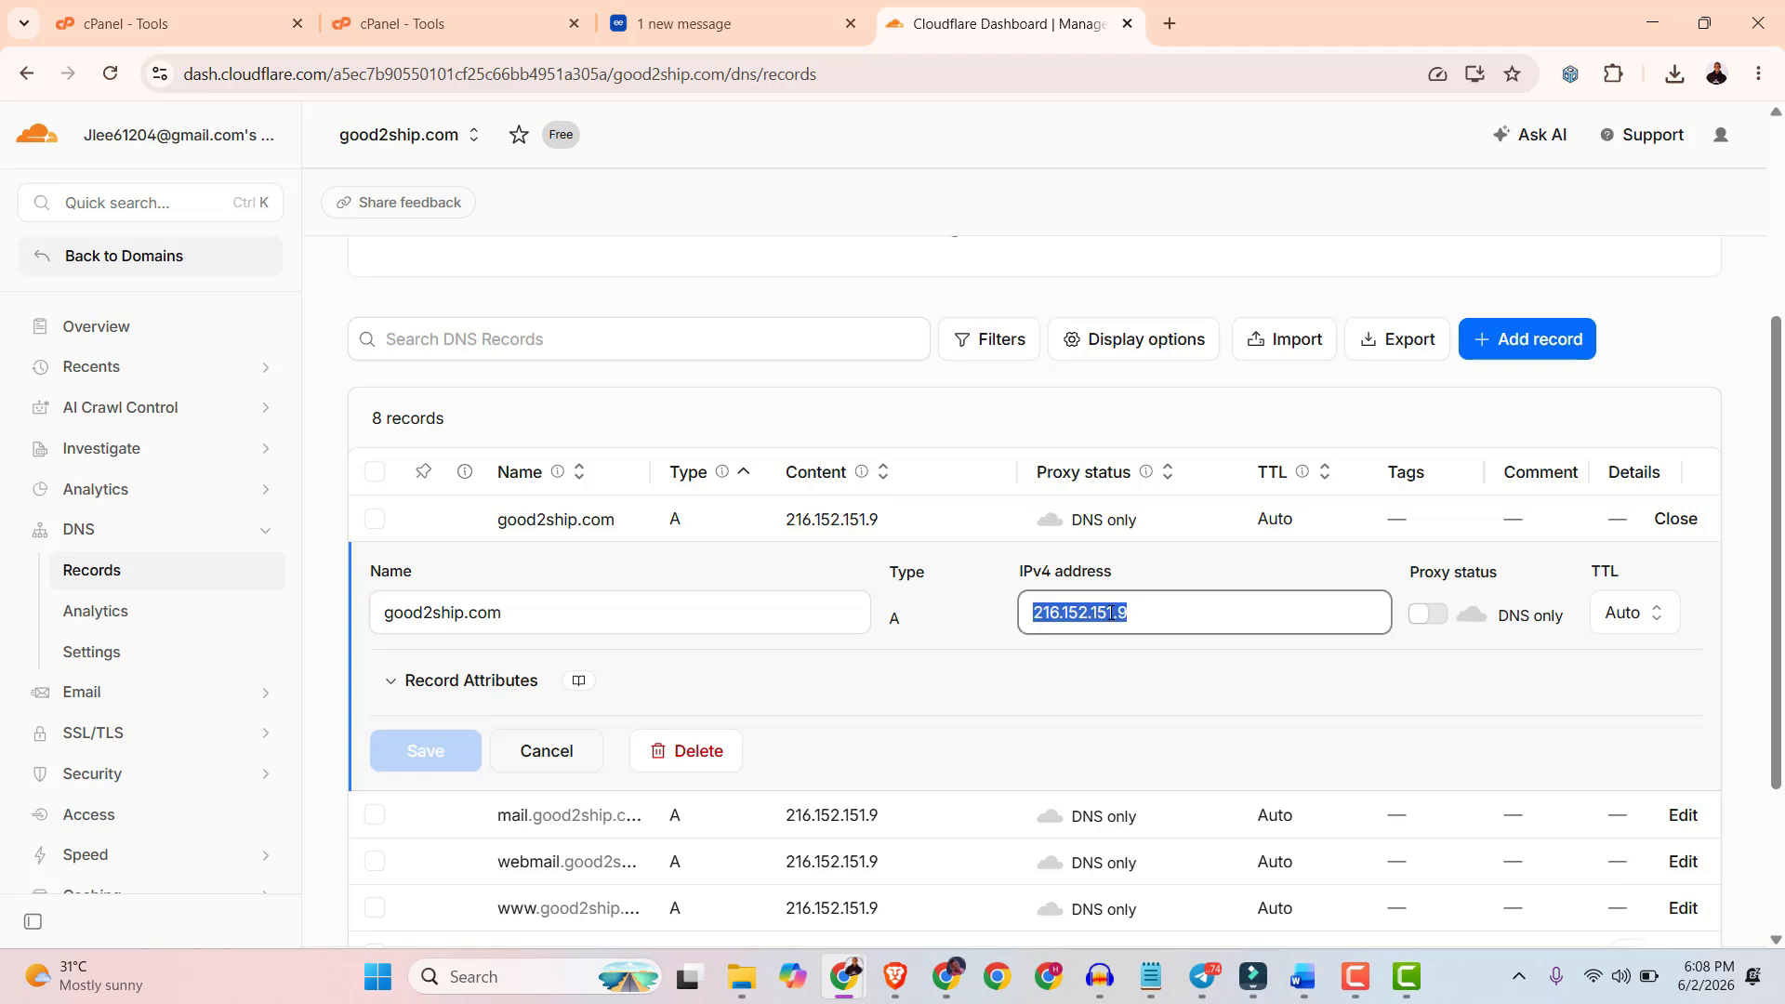
right_click(1110, 613)
click(1163, 531)
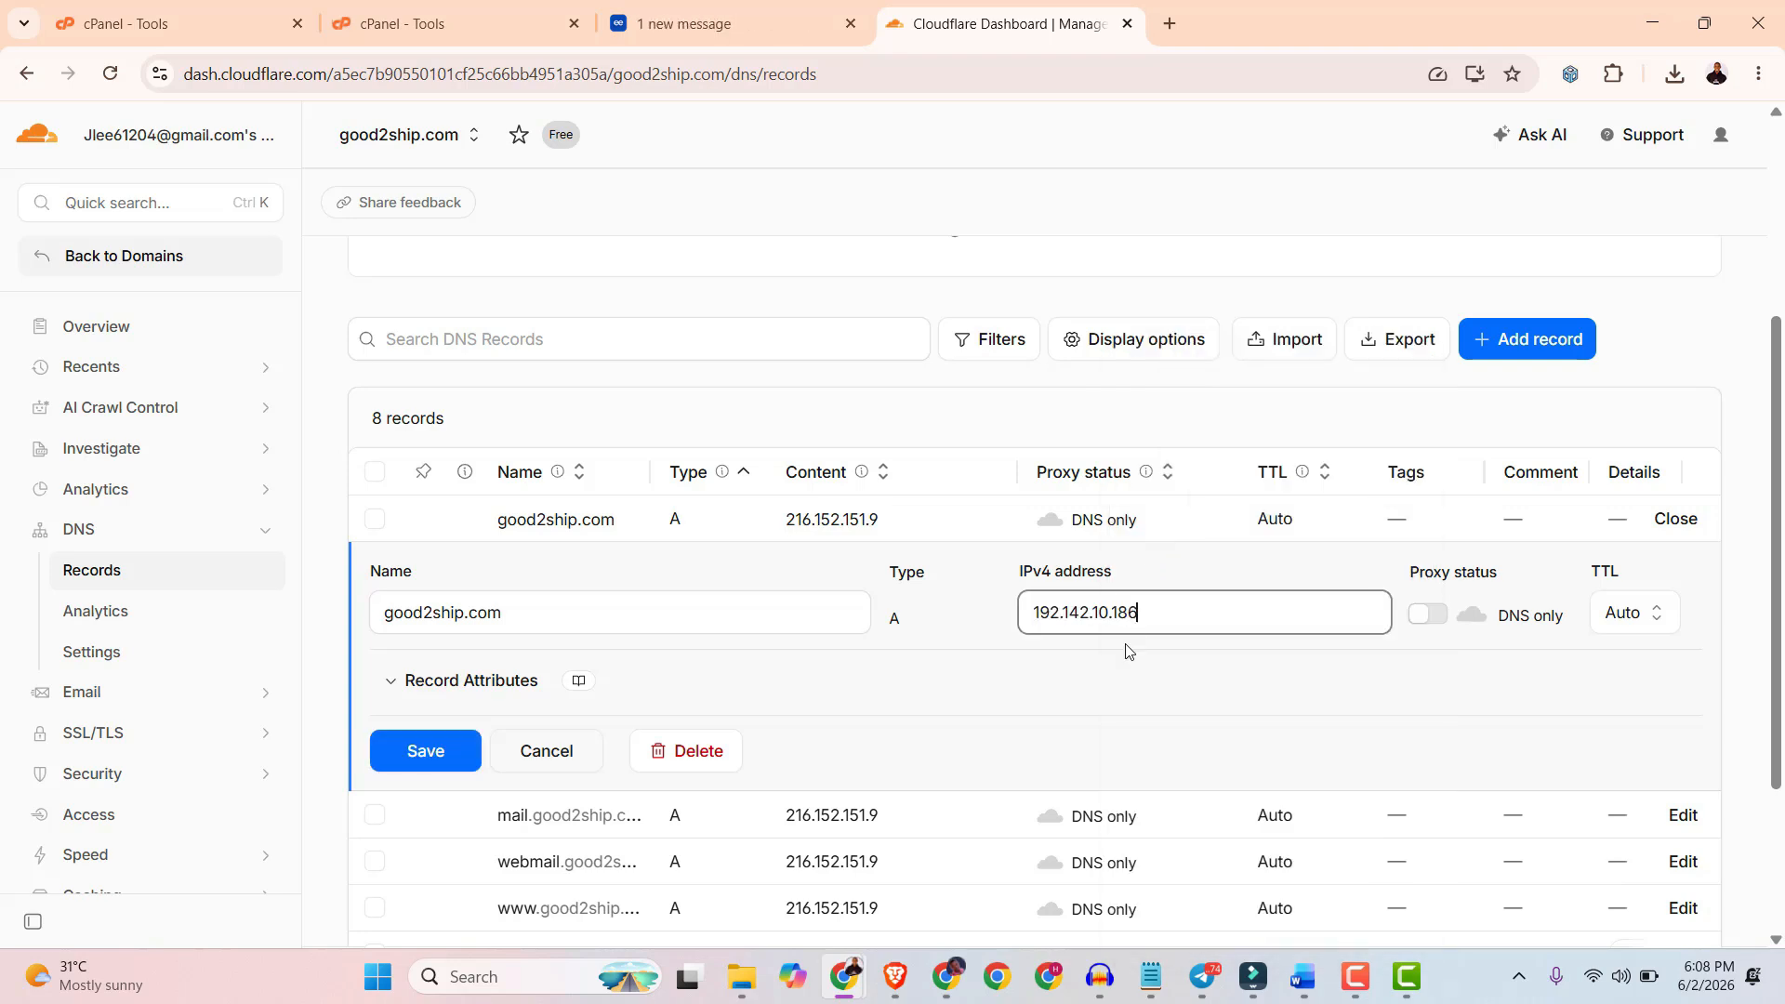
click(435, 751)
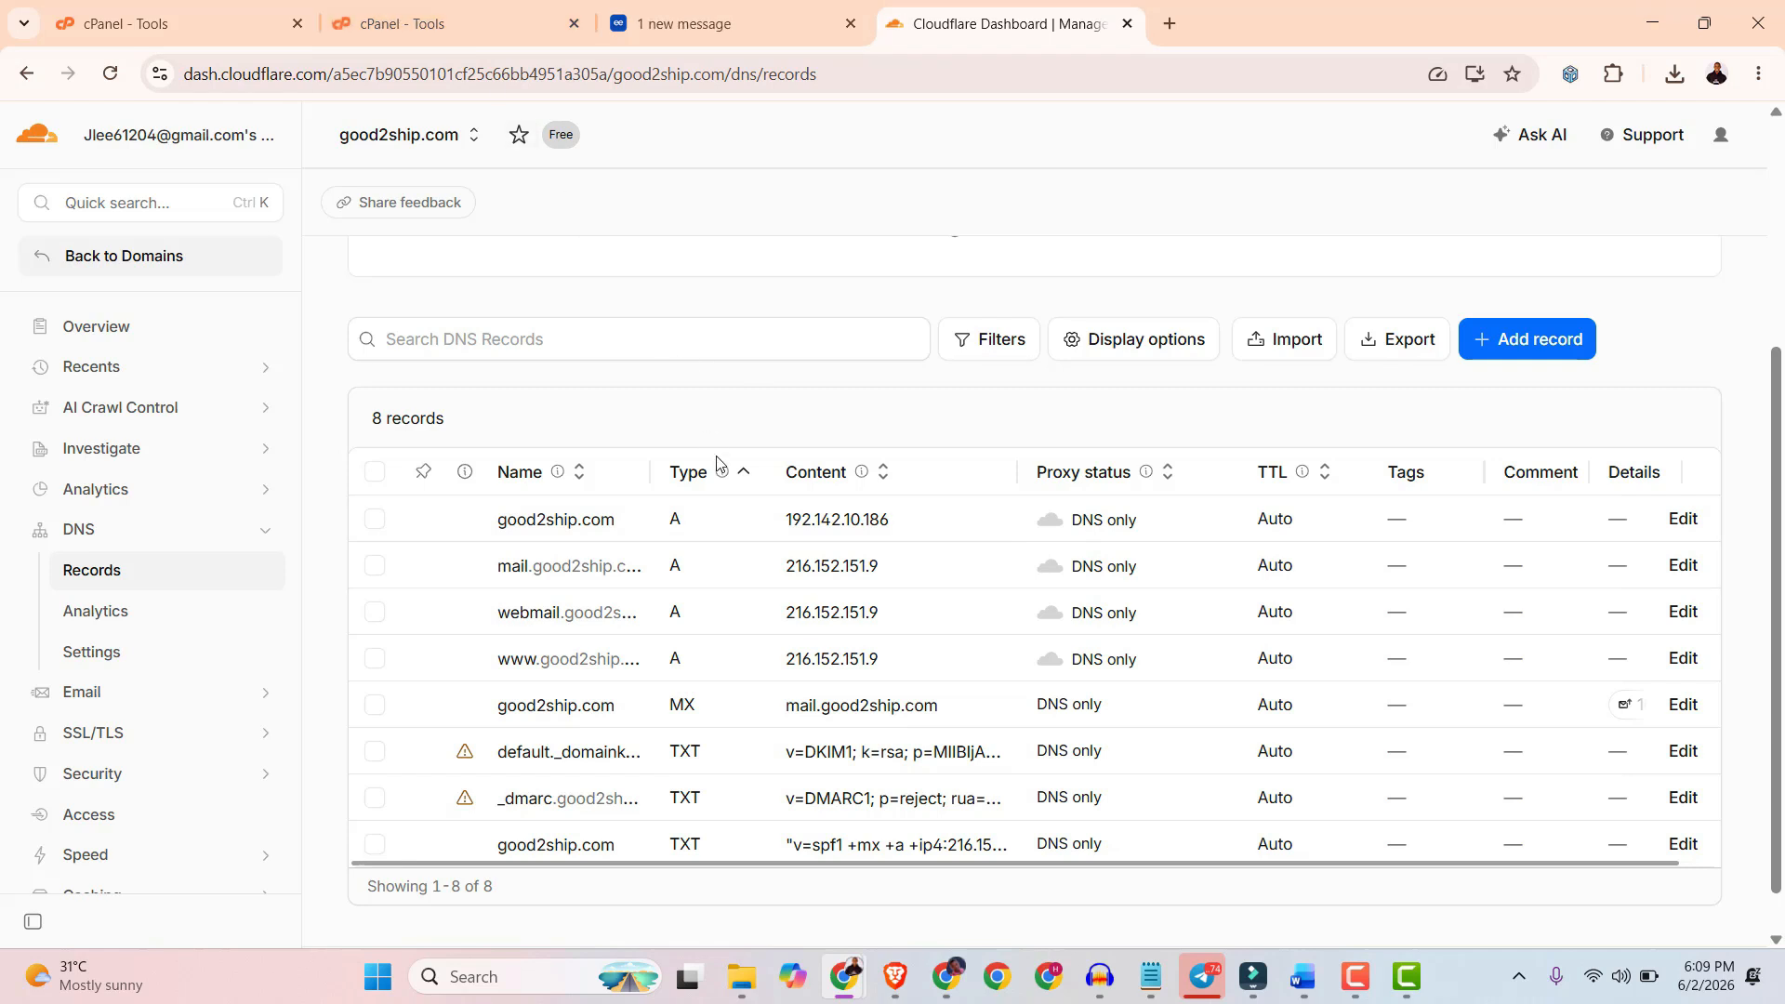
Check the current databases, their privileged users and the database user list on the destination account's Manage My Databases page.
click(442, 25)
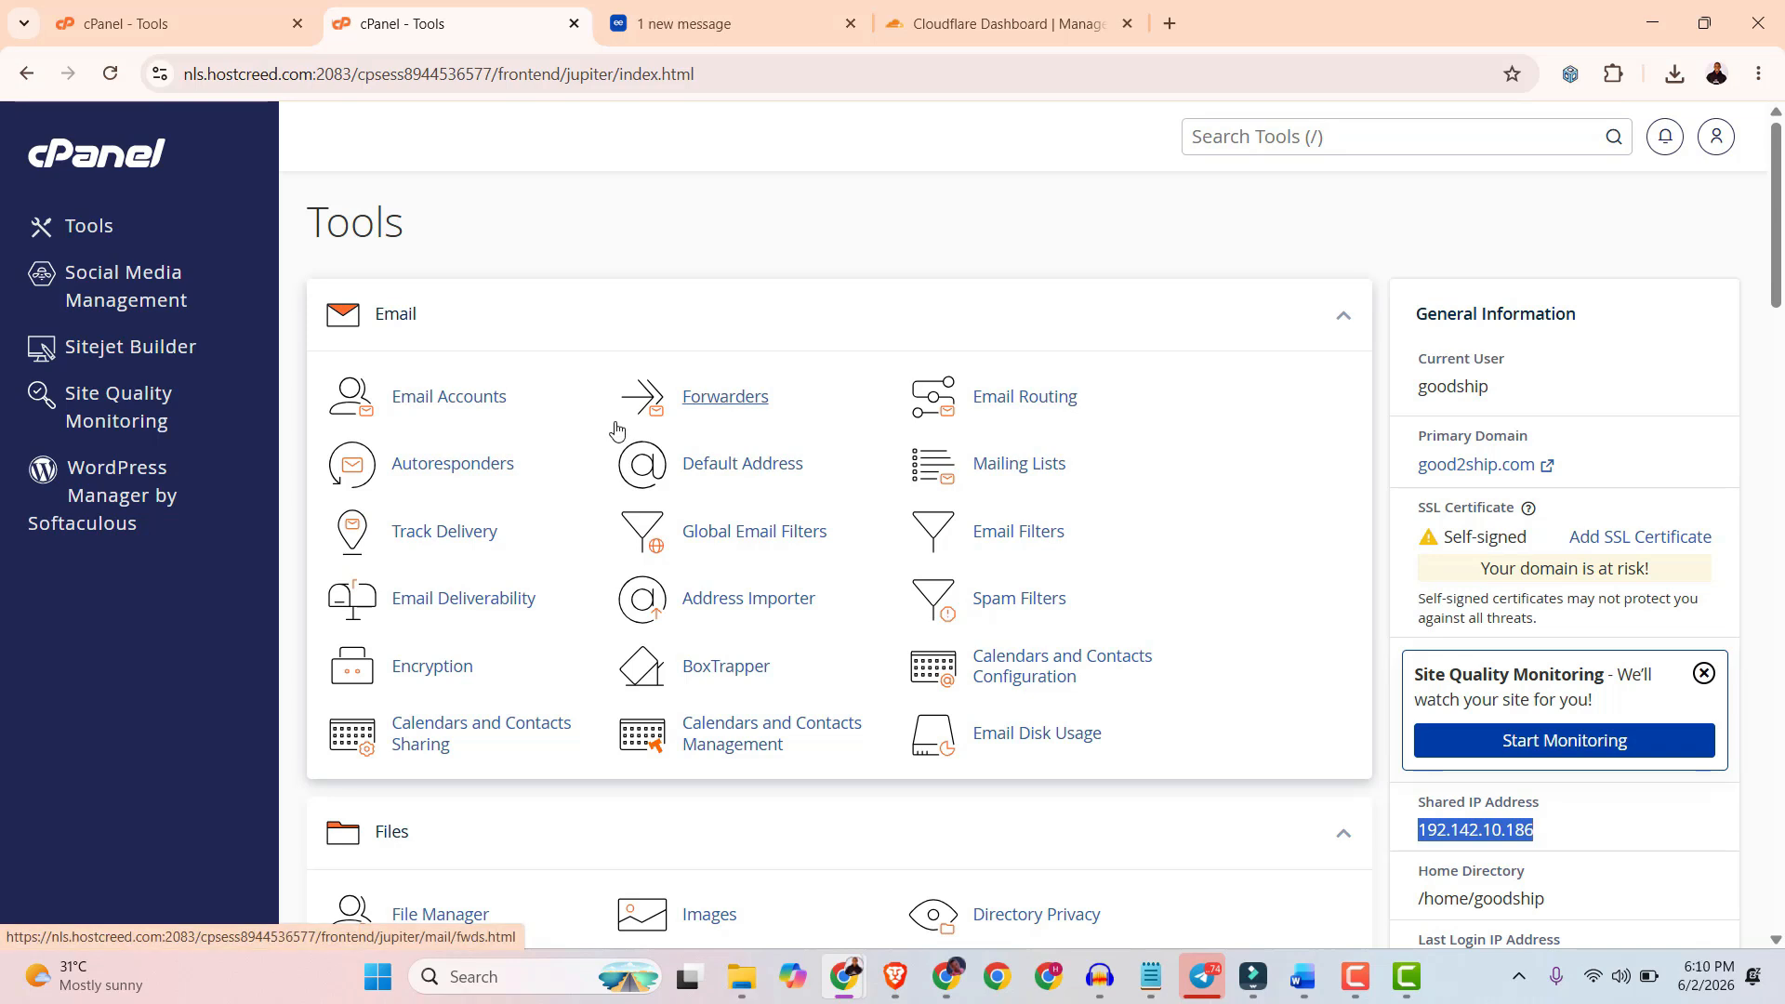
scroll(616, 429, down, 5)
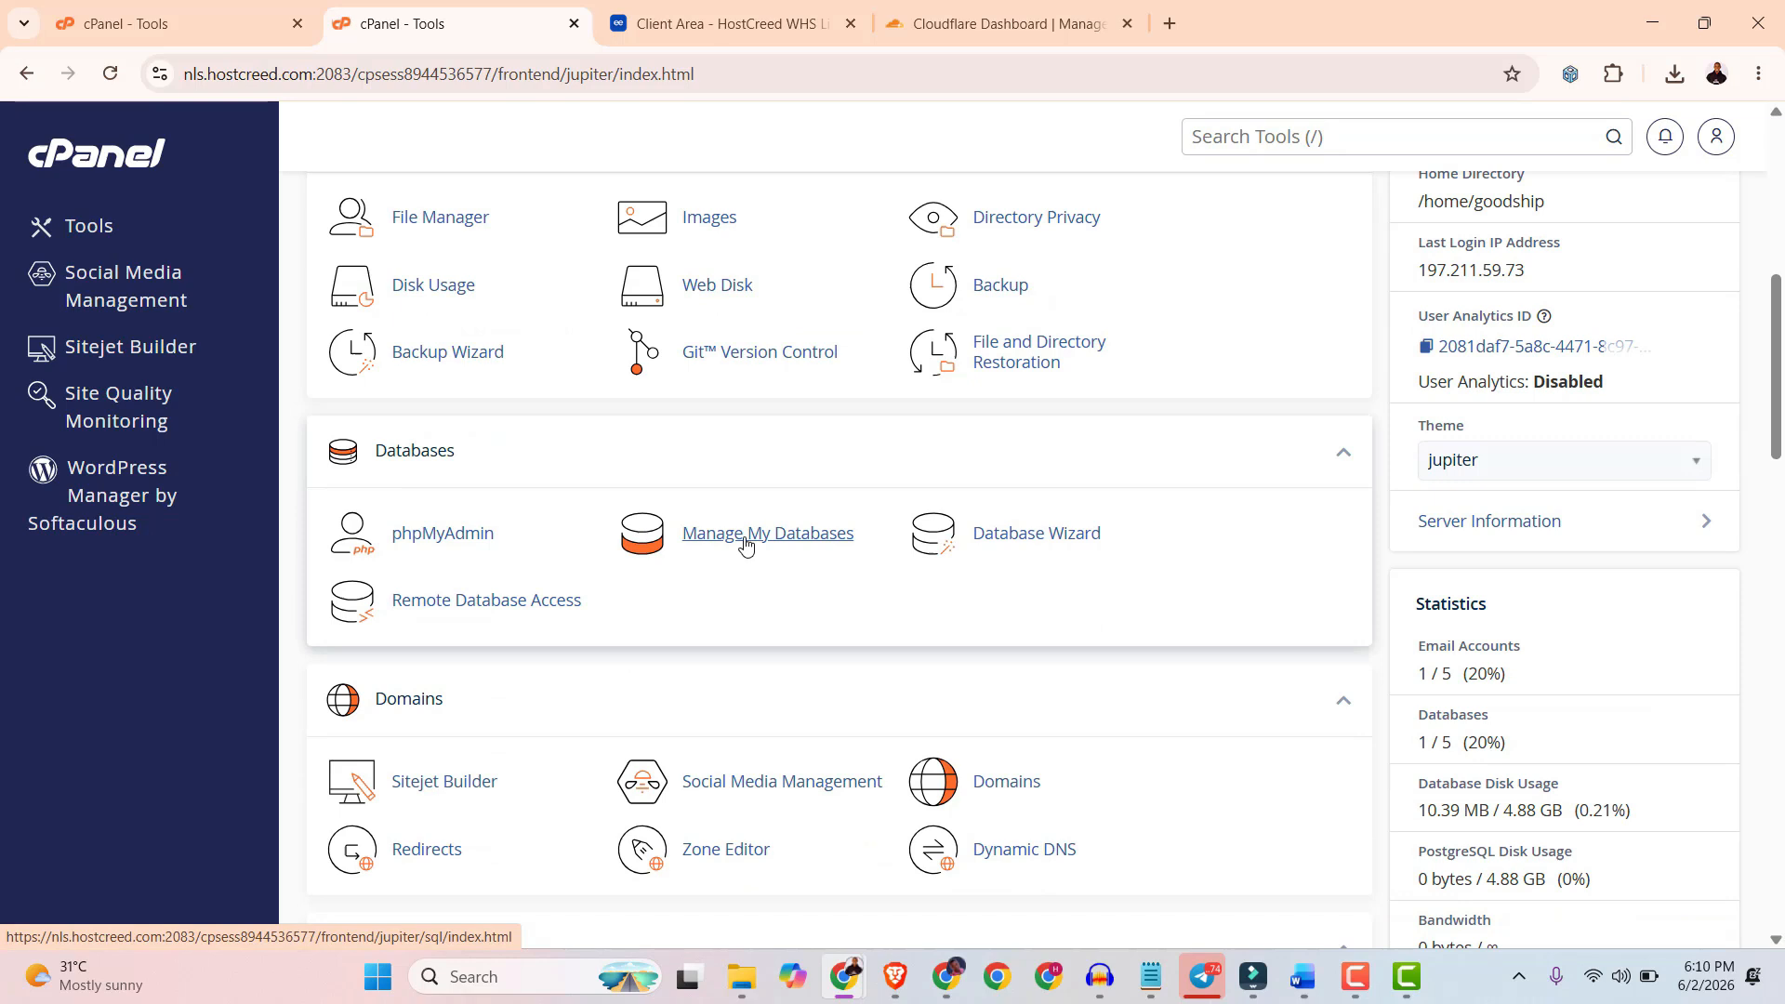
click(746, 545)
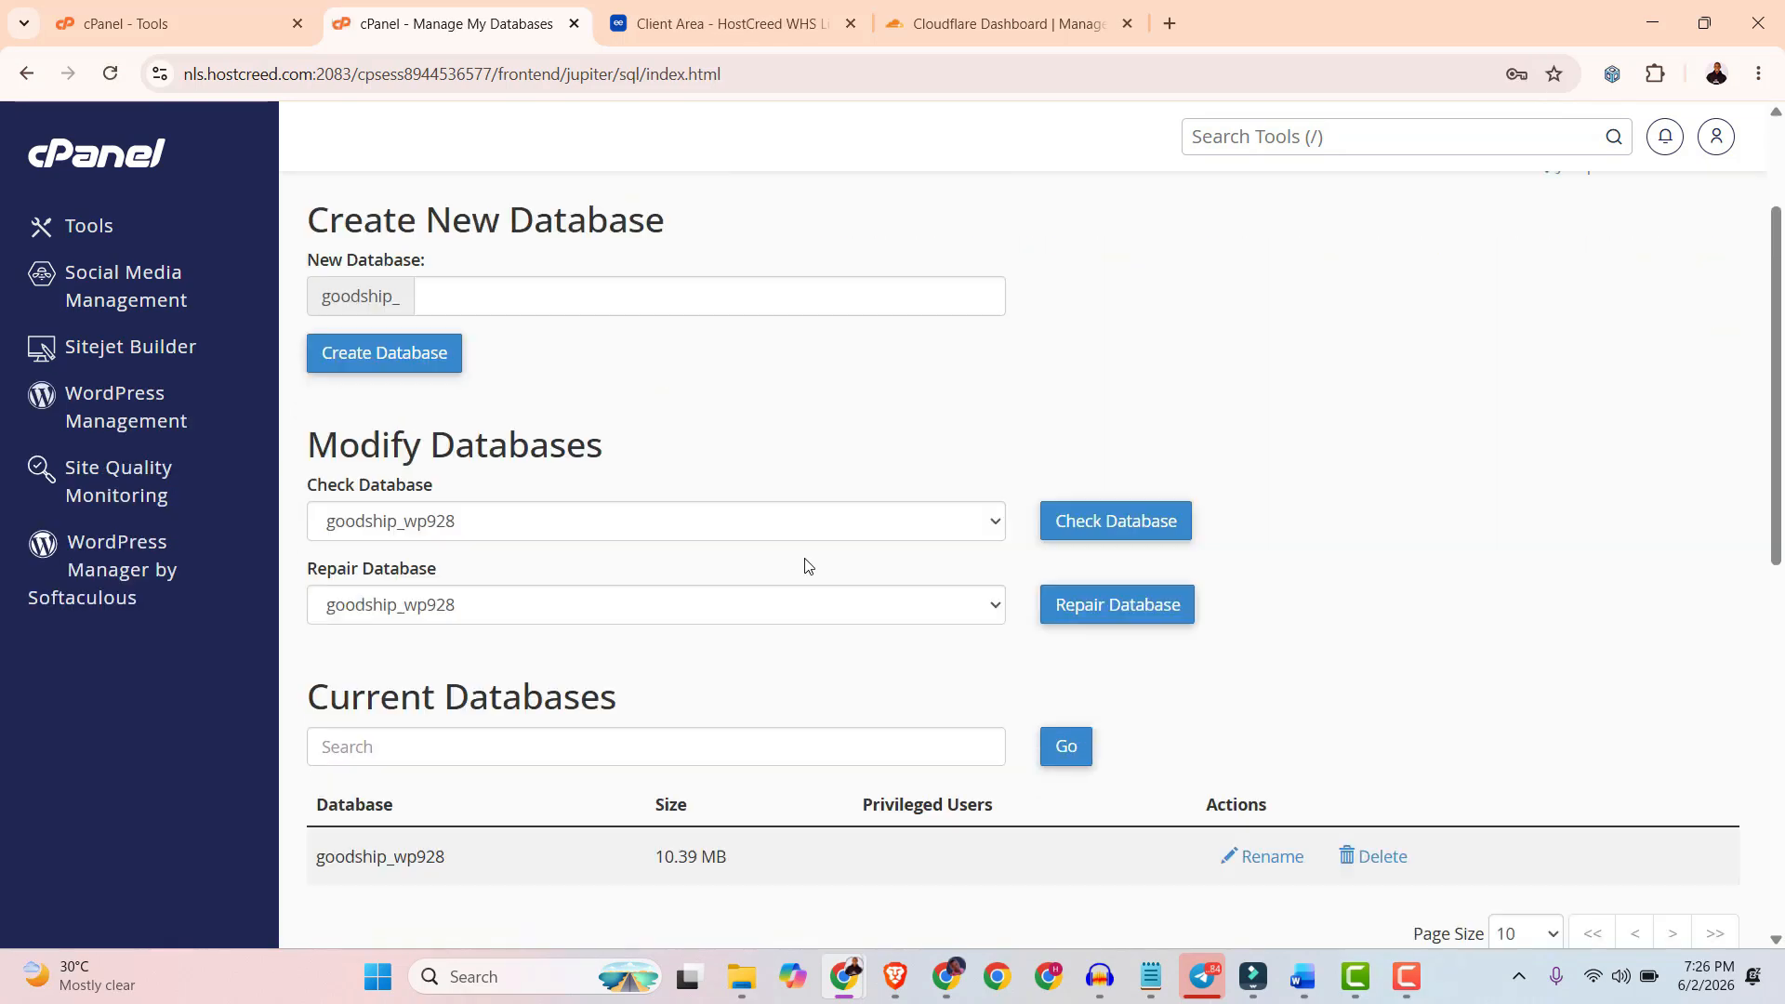
scroll(801, 562, down, 4)
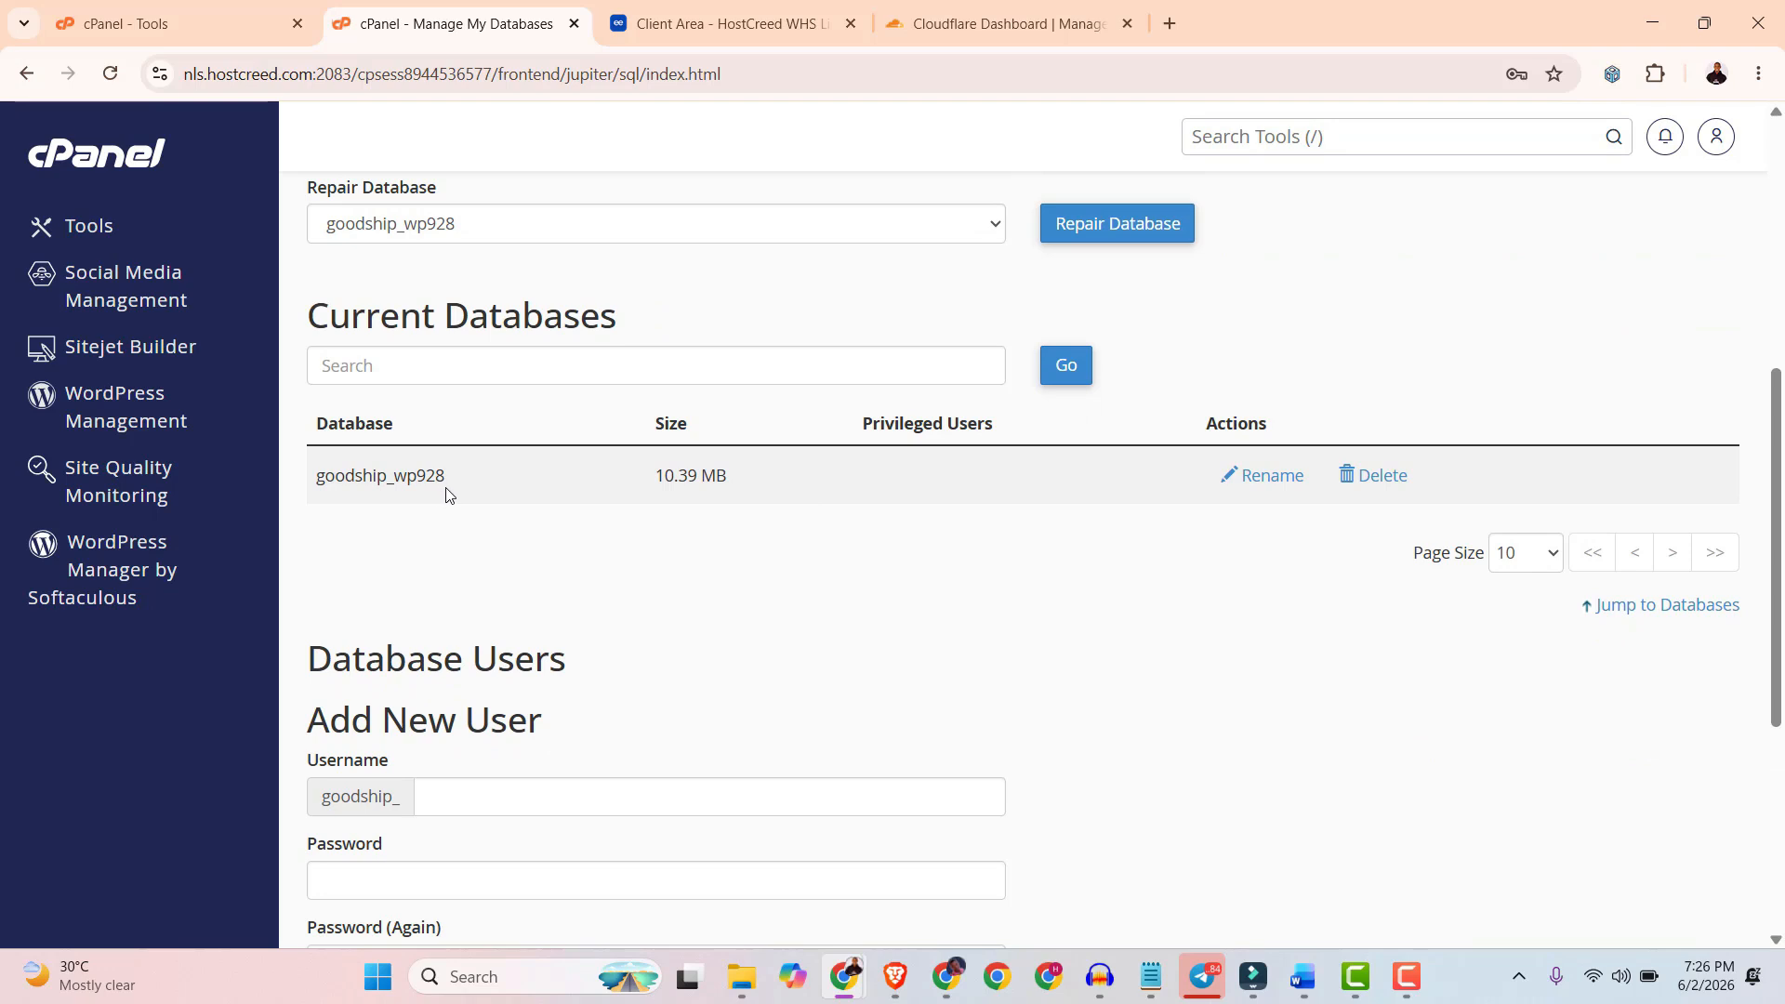
scroll(539, 549, down, 5)
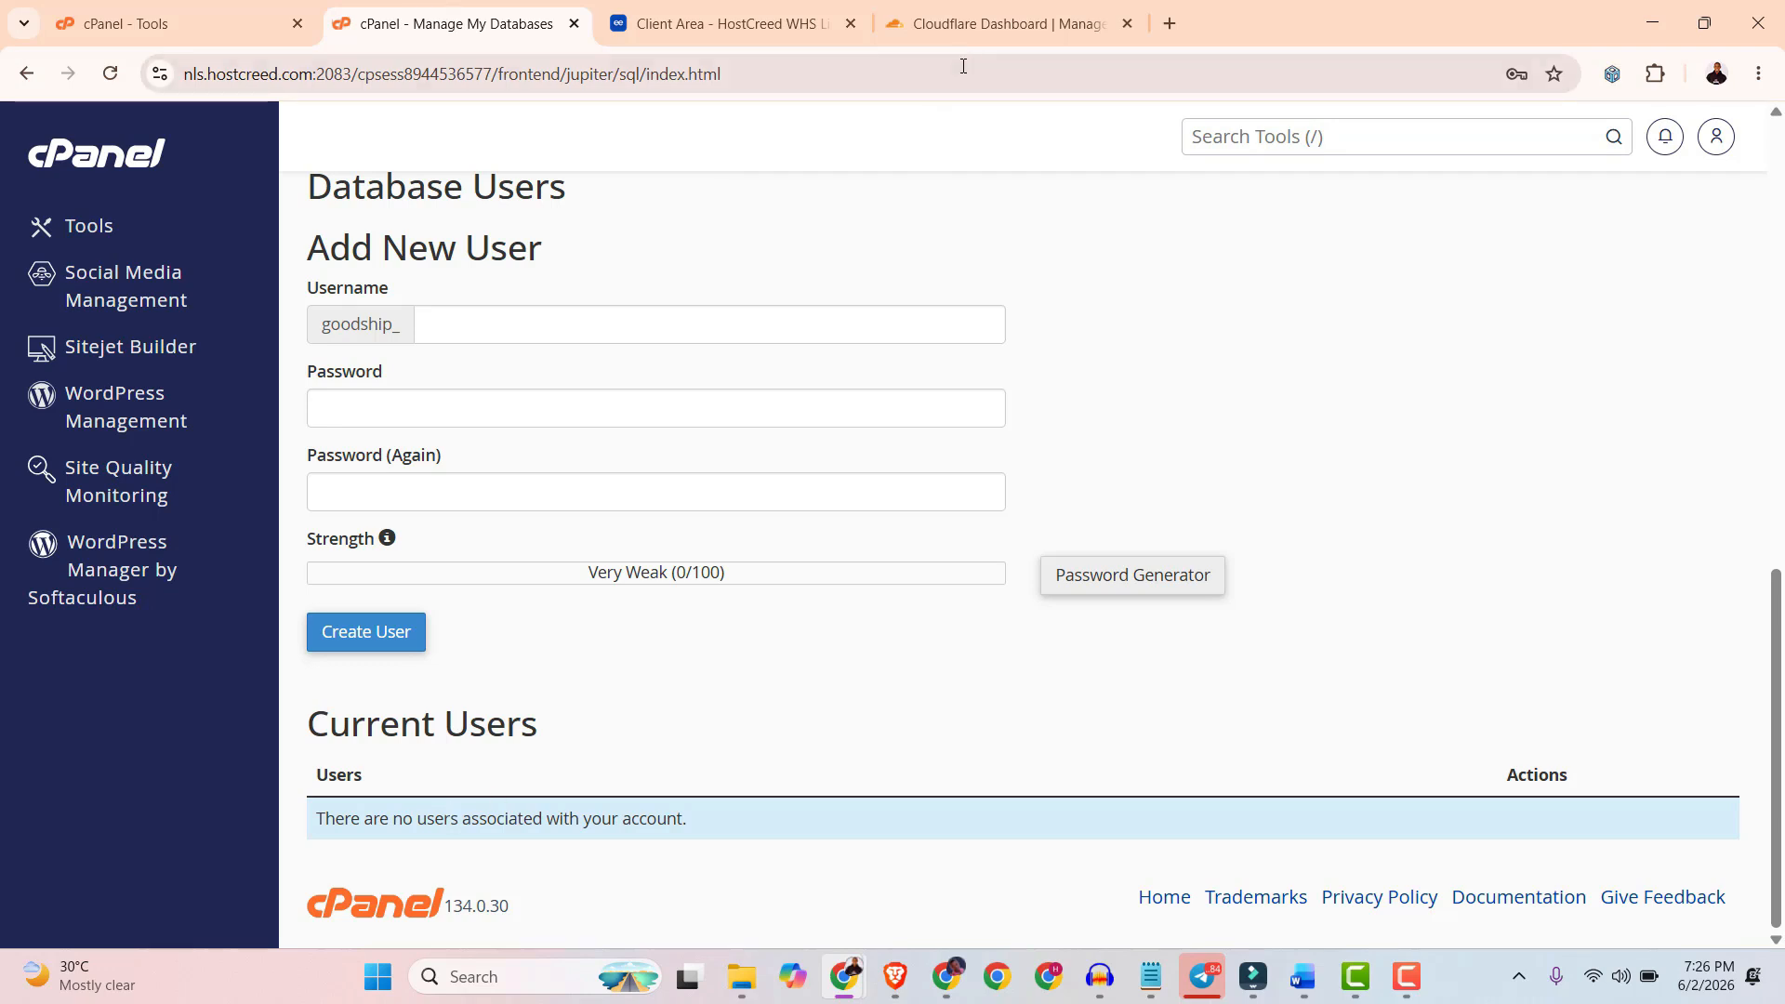
Copy the domain name good2ship.com from its Cloudflare A record and load the site in a new browser tab.
click(975, 22)
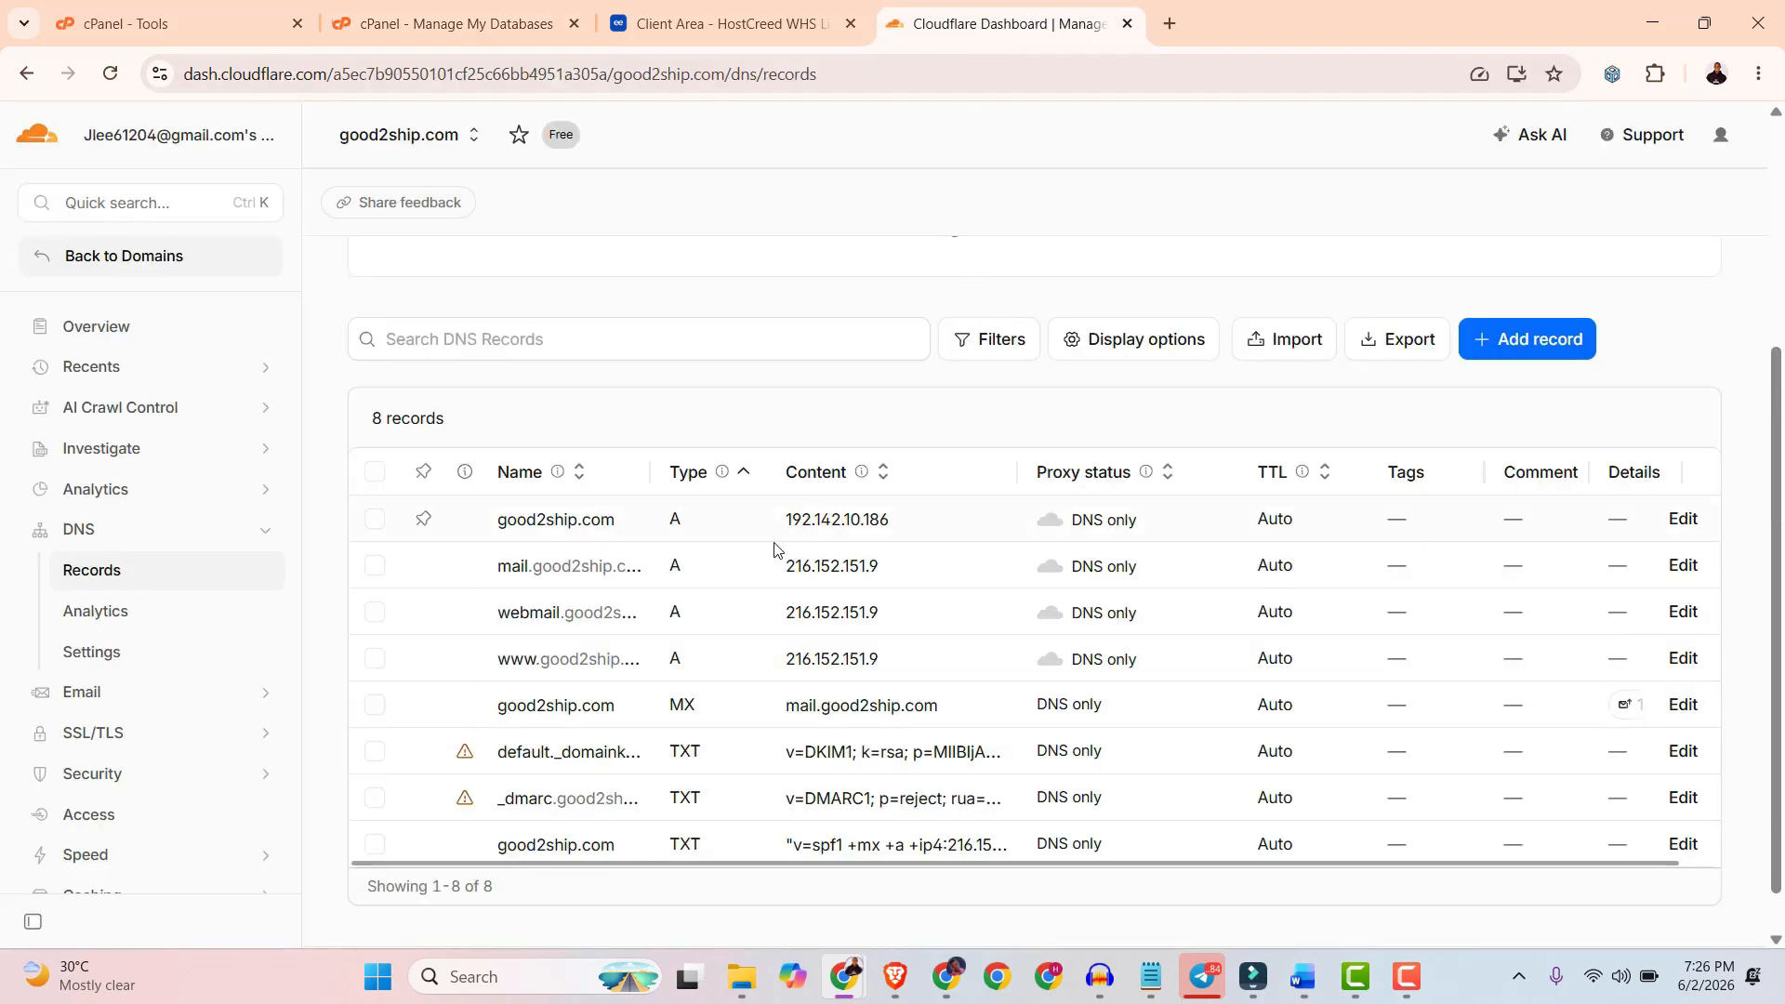
drag(625, 531, 503, 520)
right_click(506, 521)
click(561, 558)
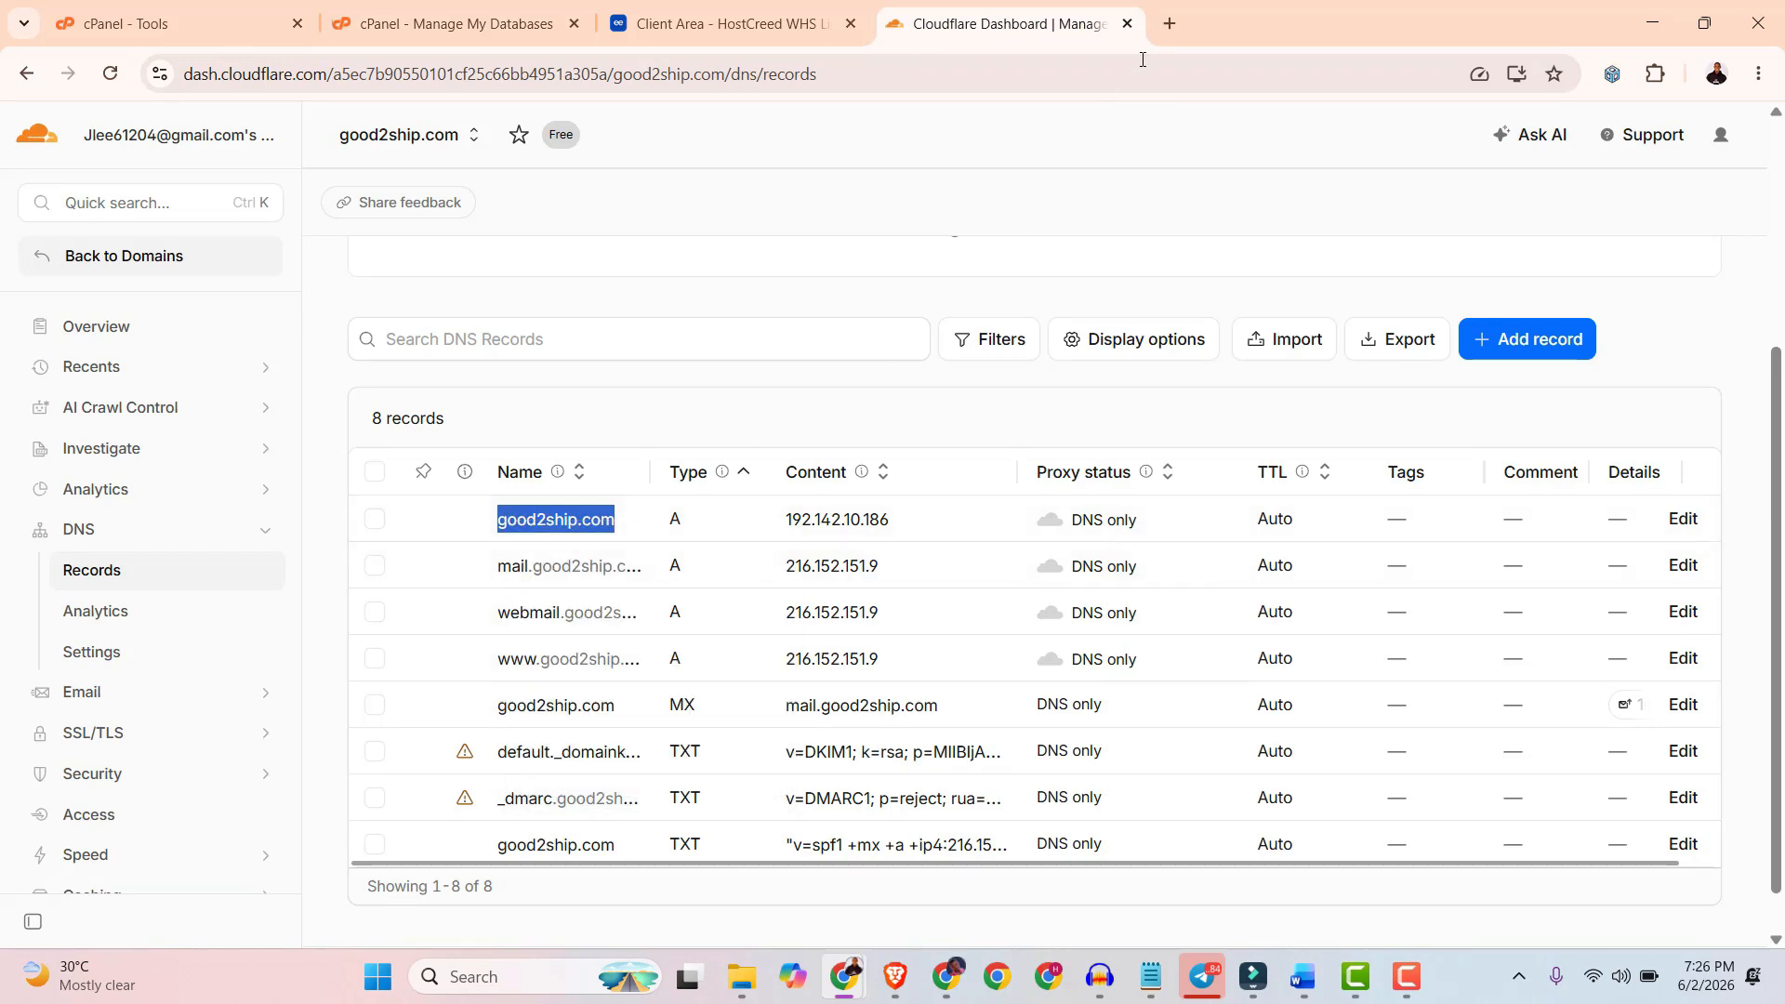
click(1173, 24)
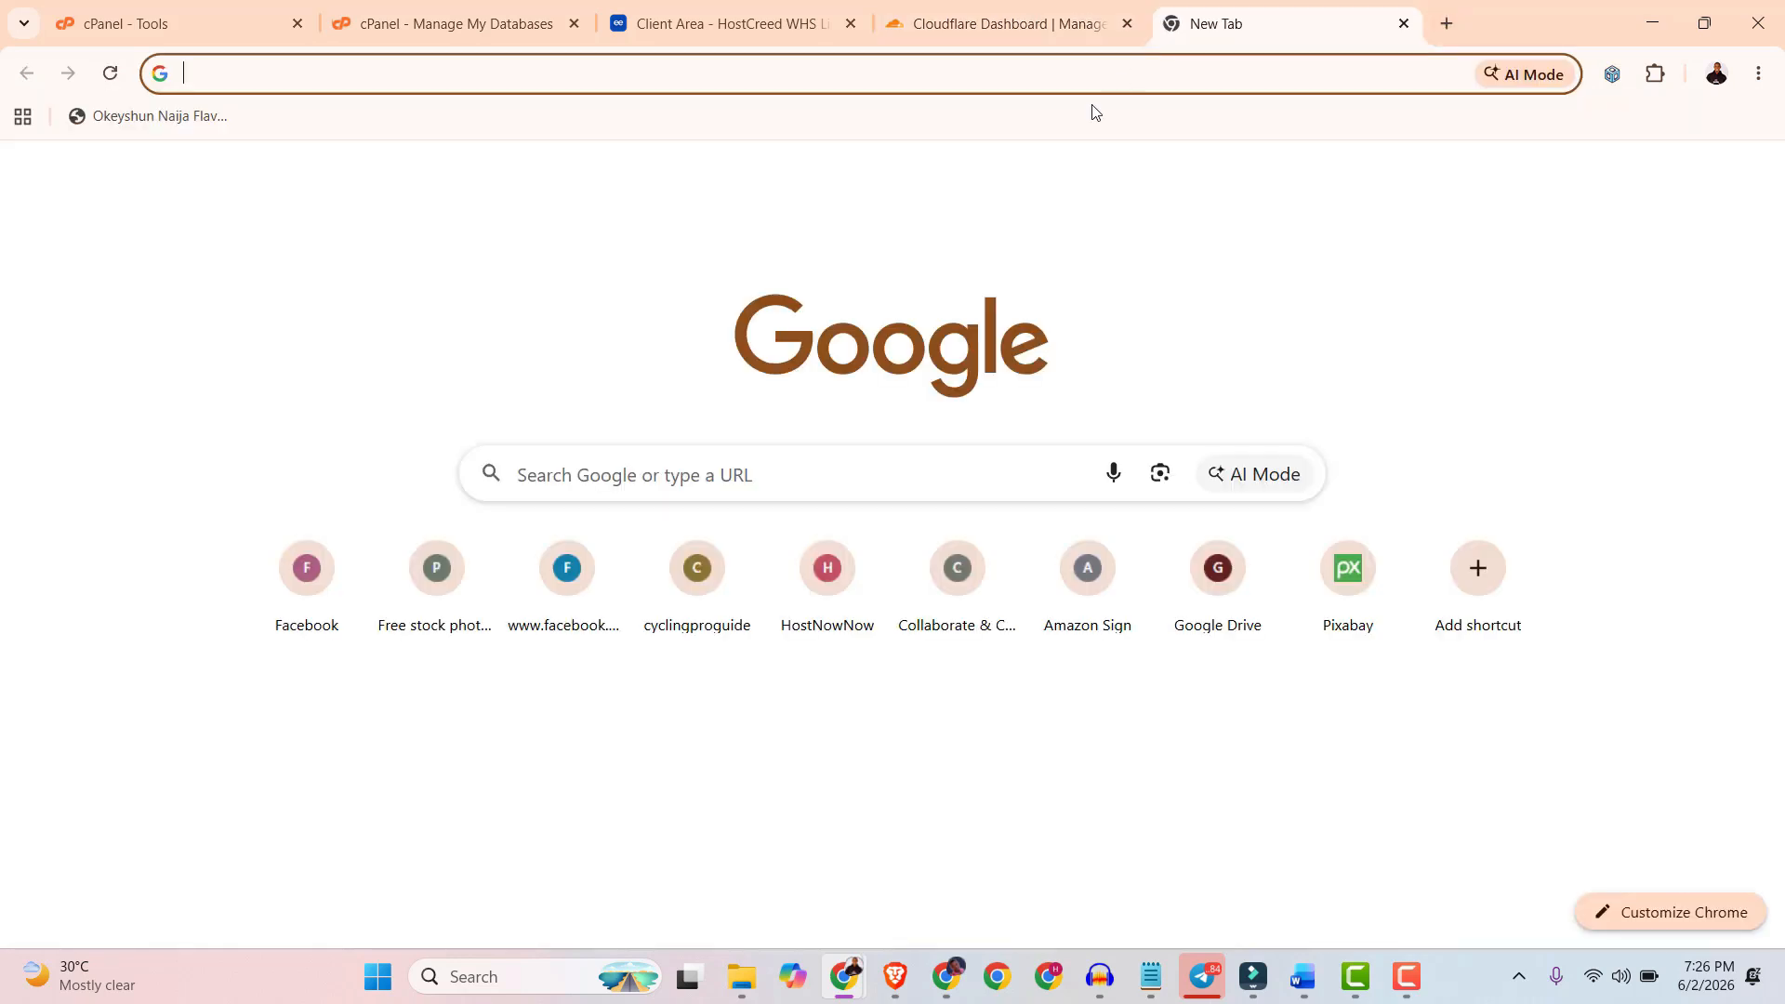
key(ctrl+v)
key(Return)
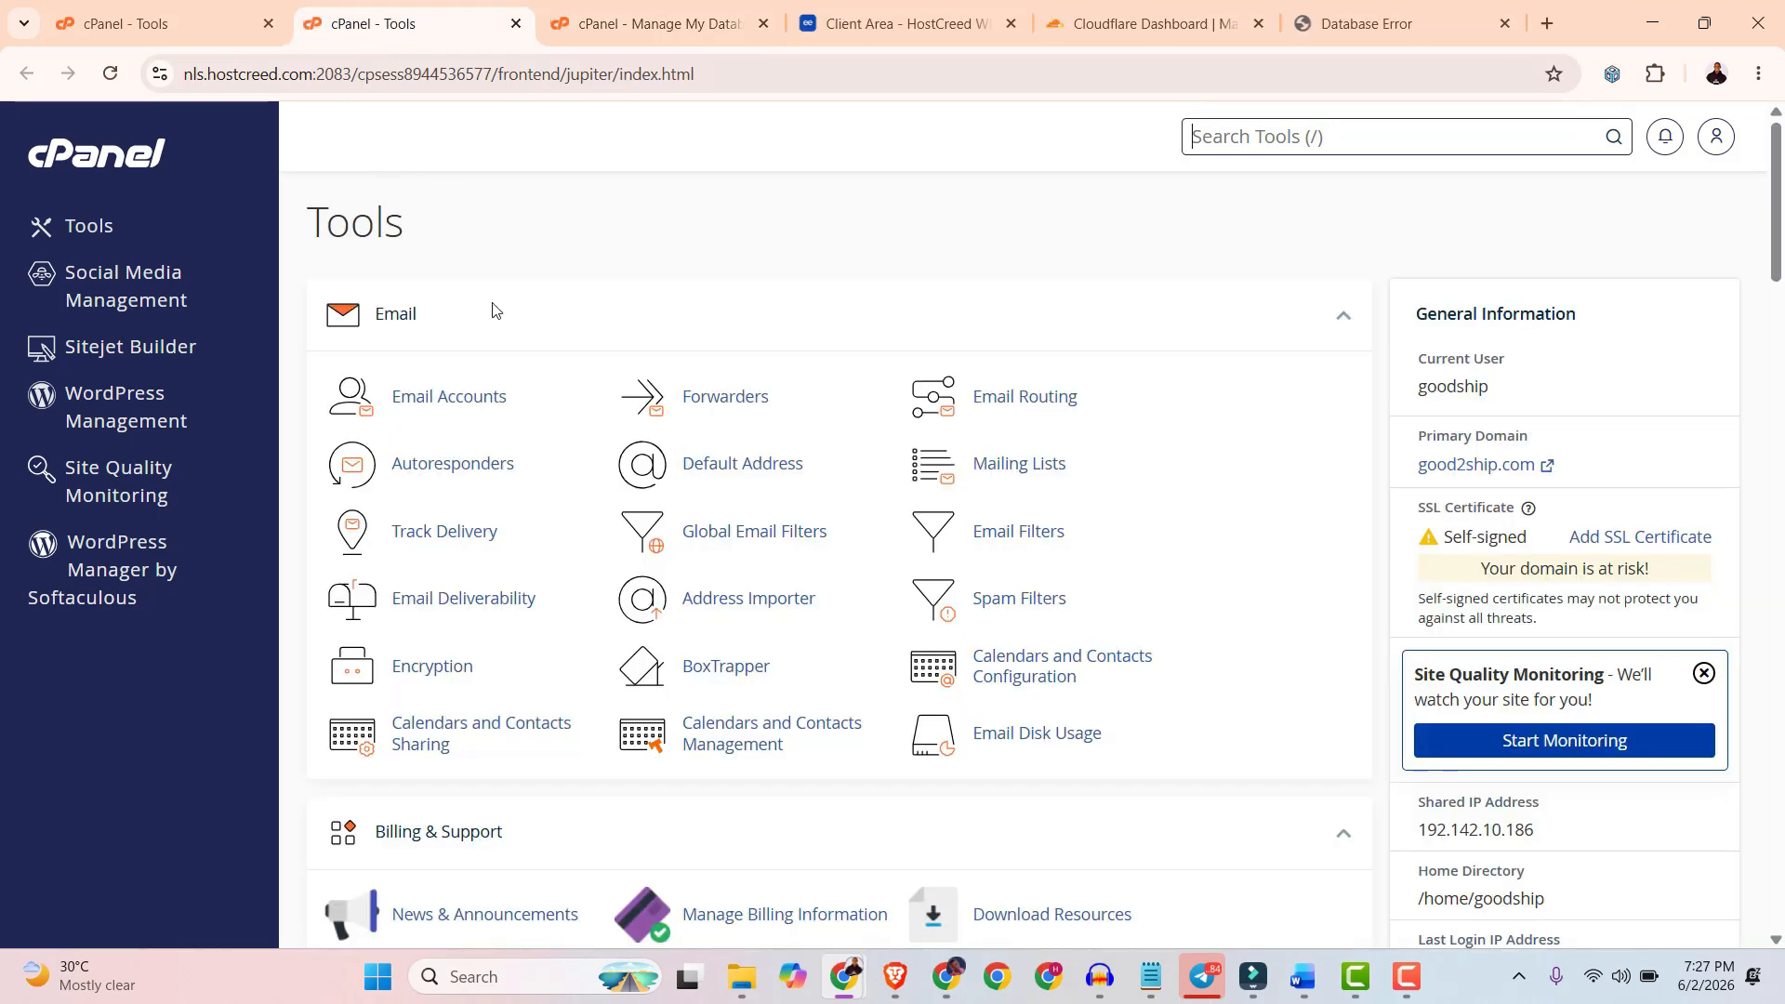
Open wp-config.php from the public_html folder for editing in the destination account's File Manager.
scroll(560, 582, down, 7)
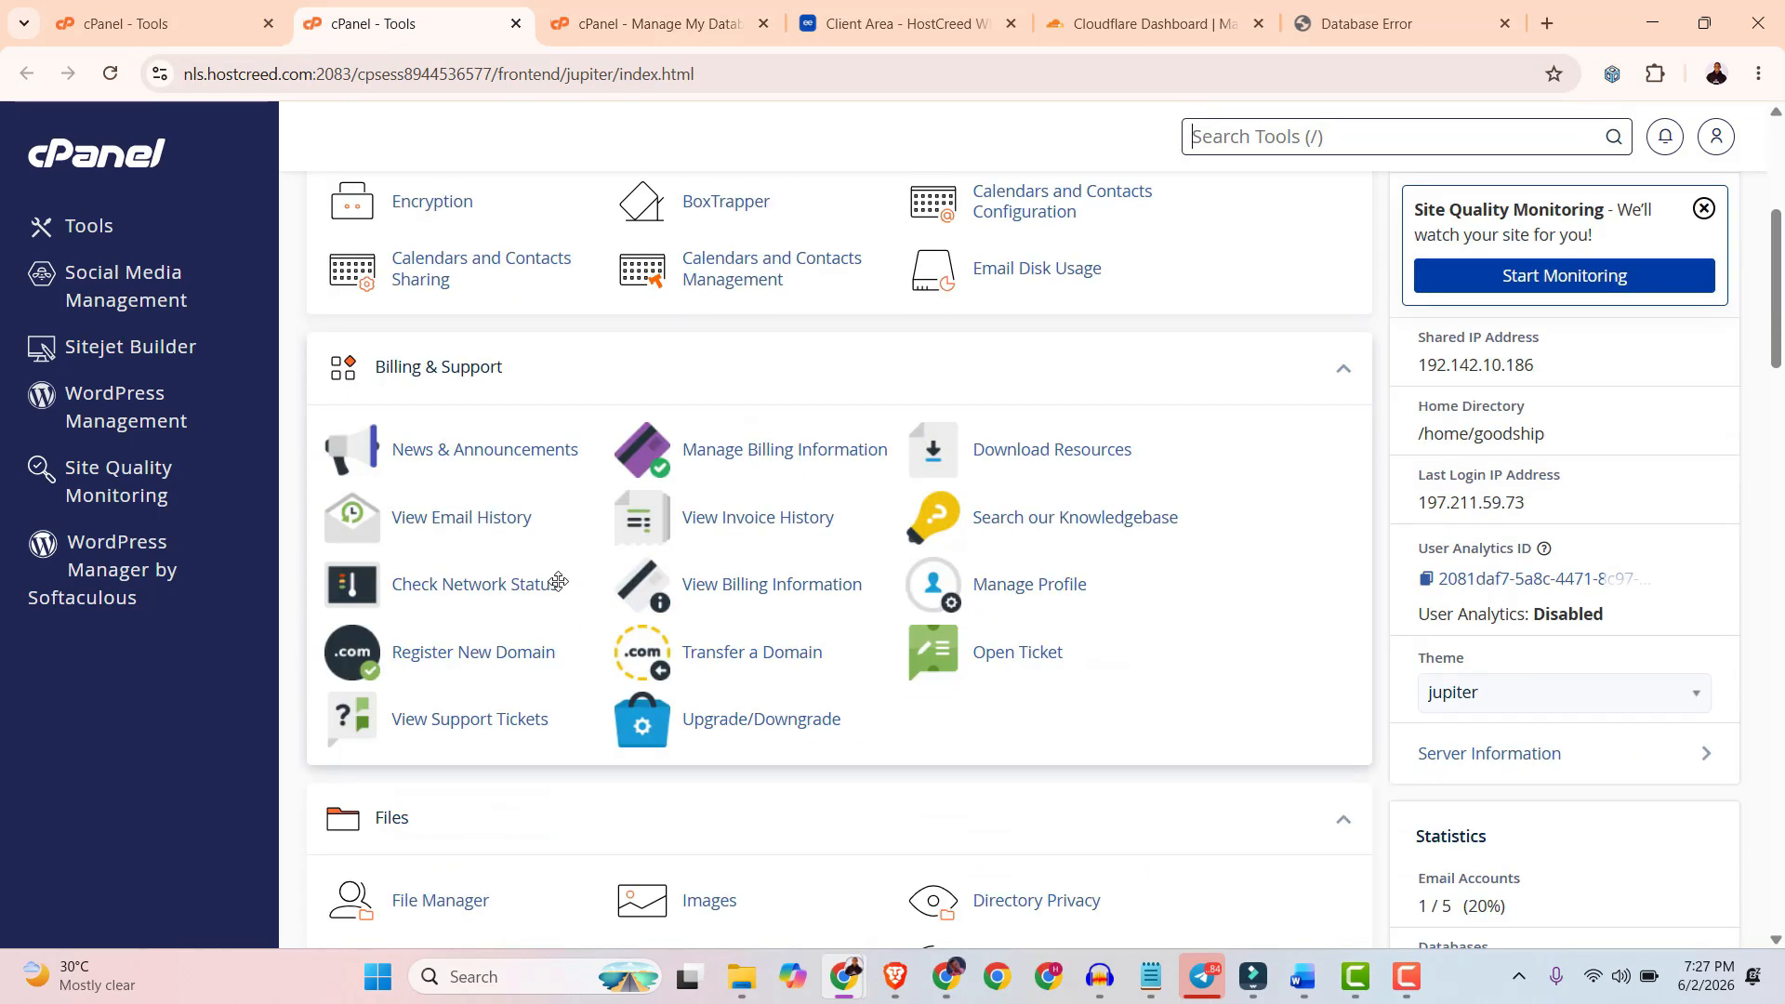
click(463, 576)
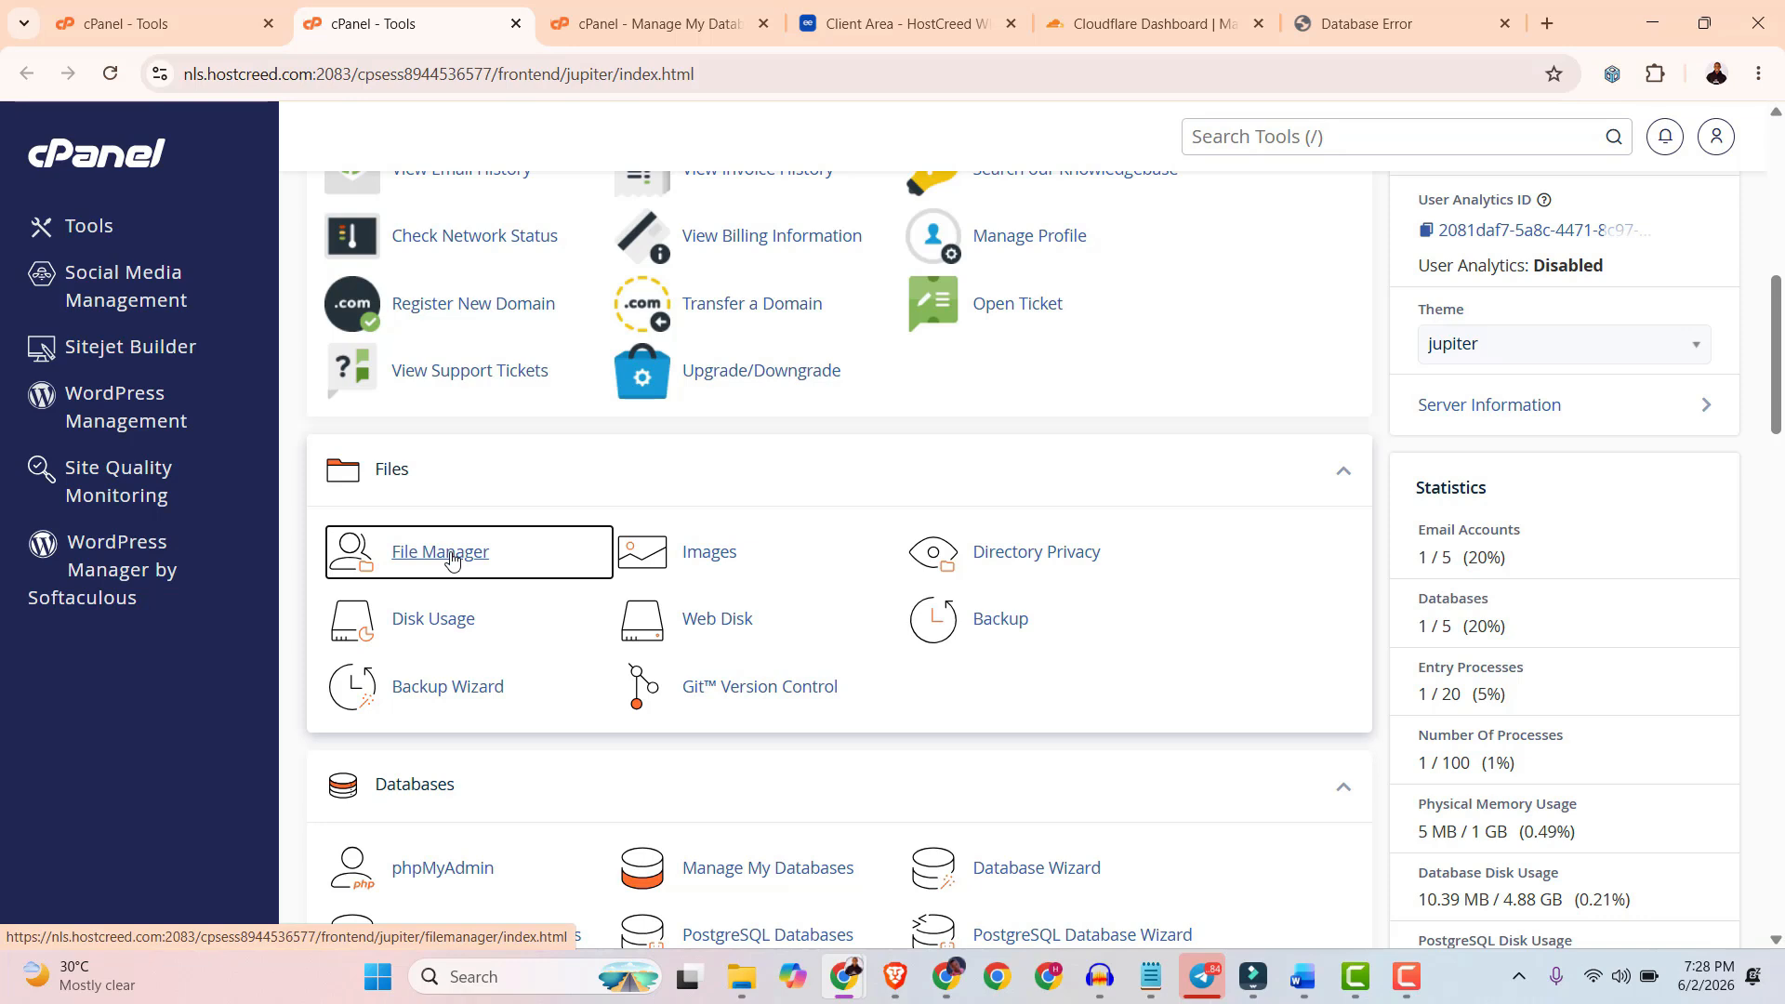
click(452, 557)
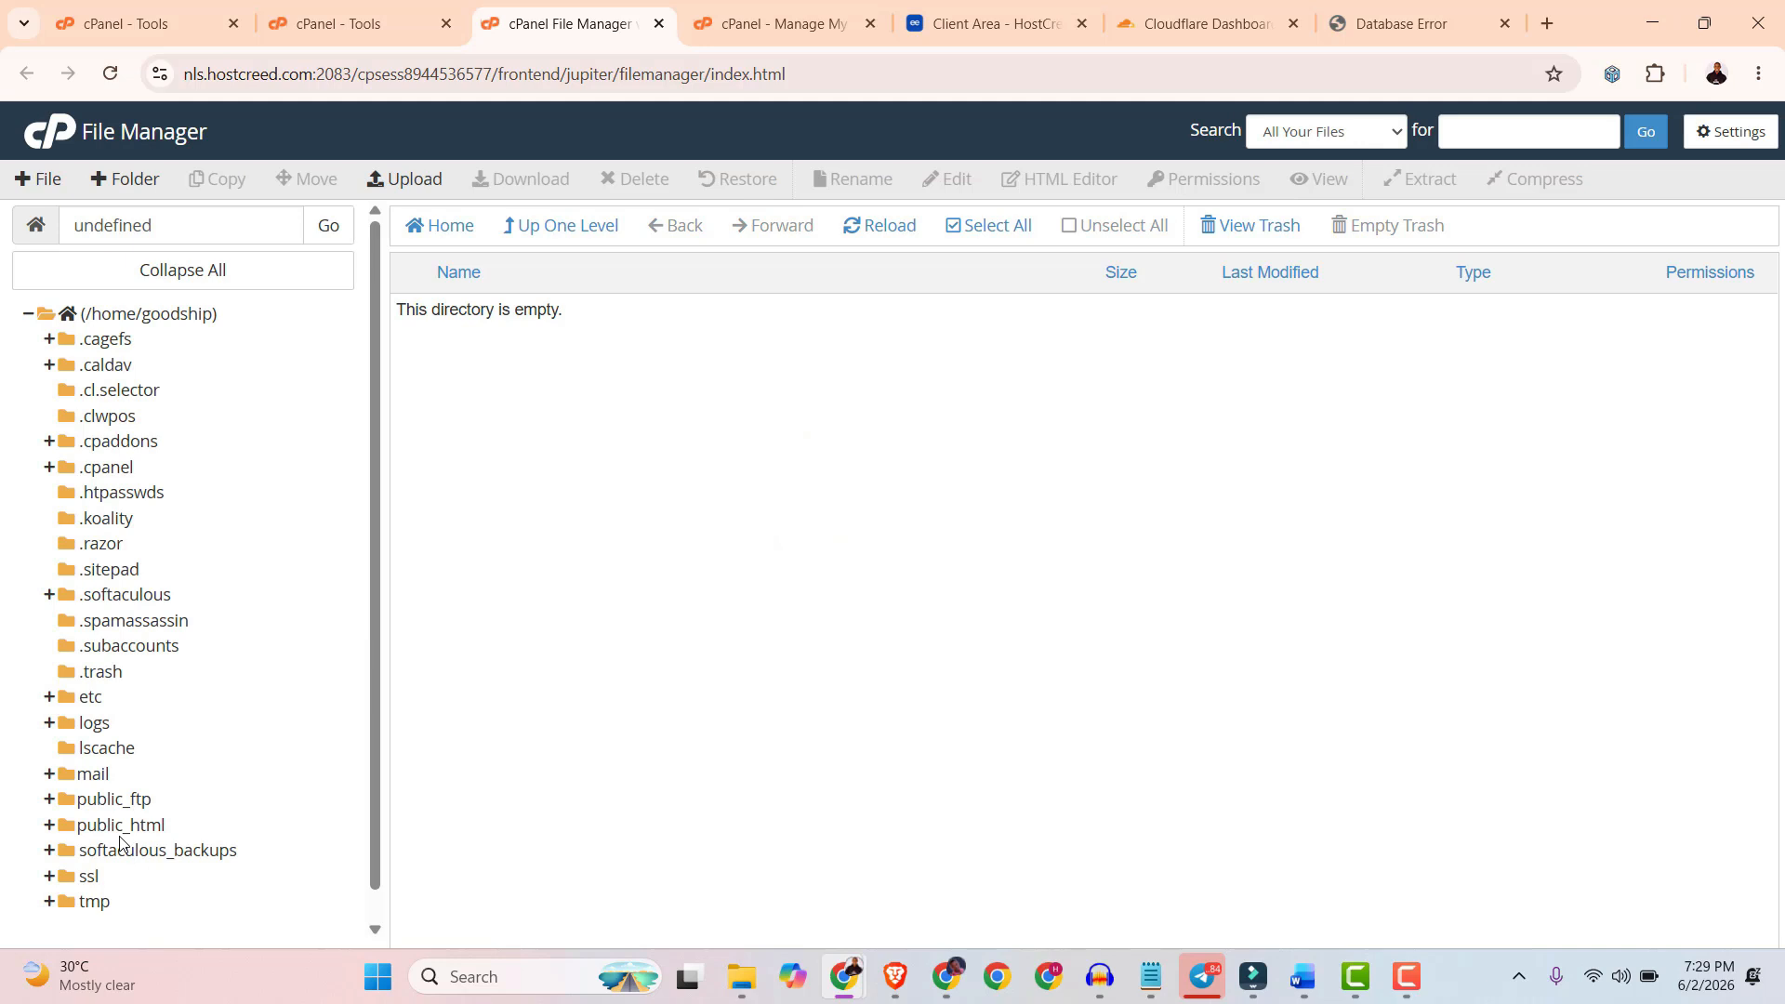
click(117, 827)
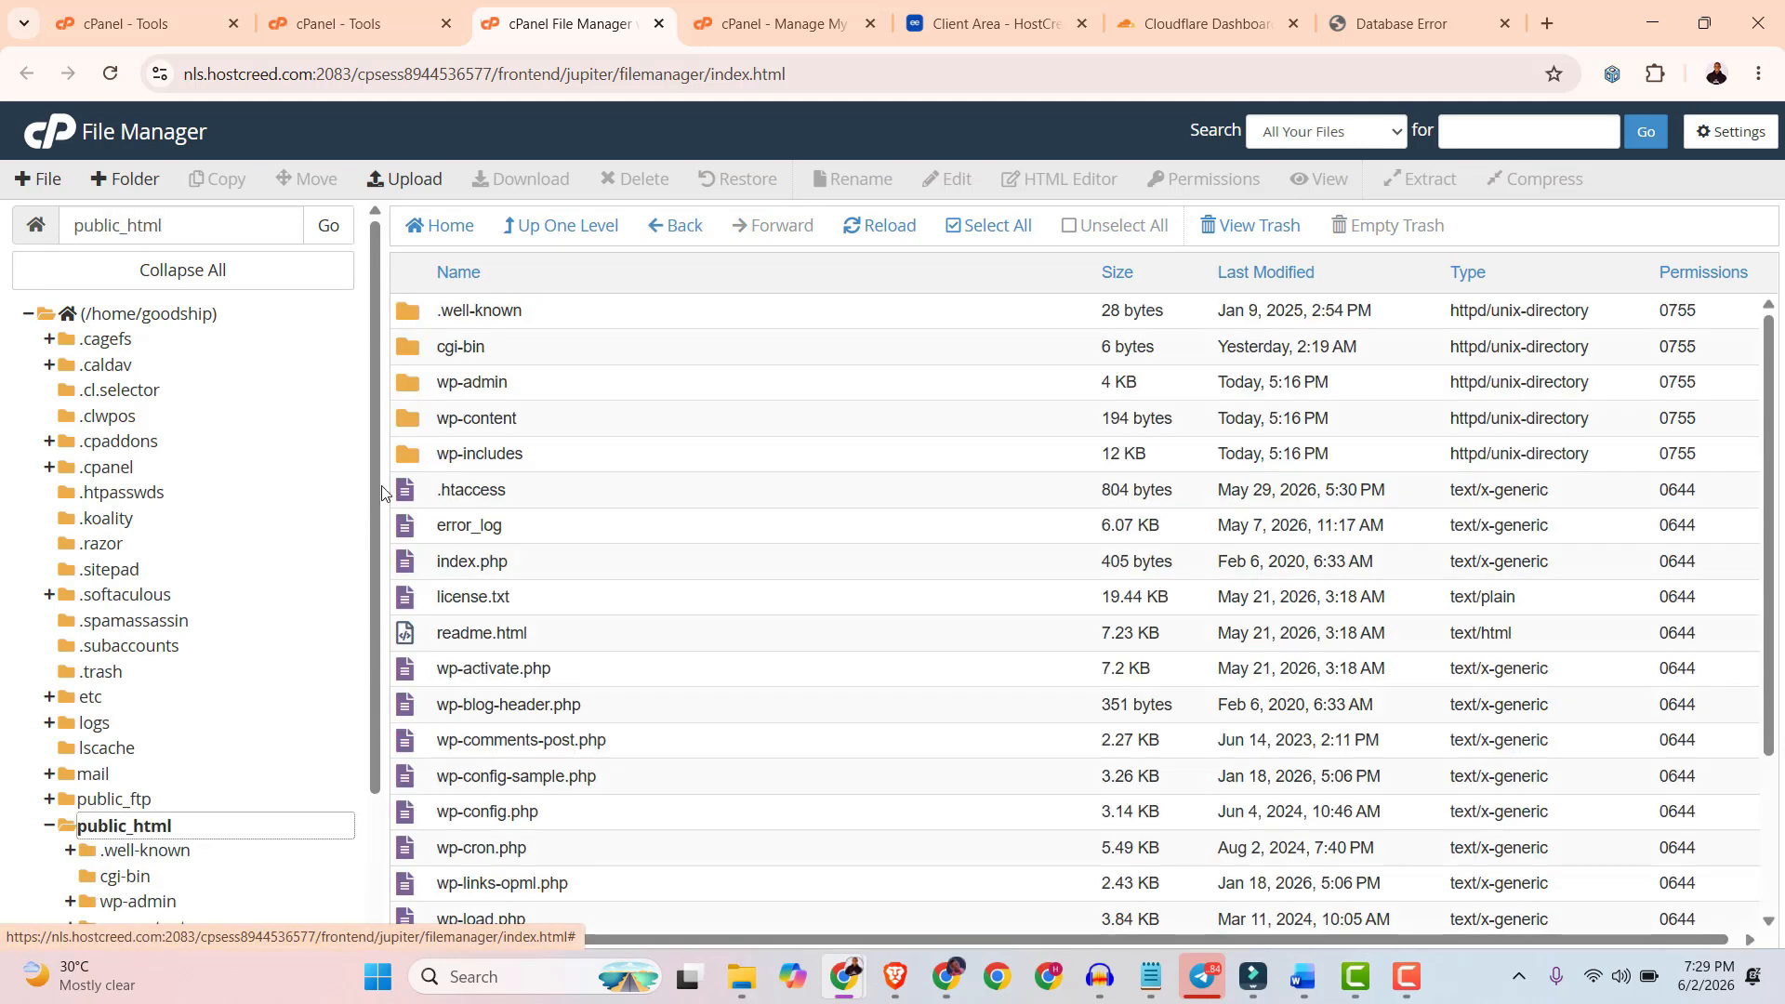
scroll(507, 646, down, 1)
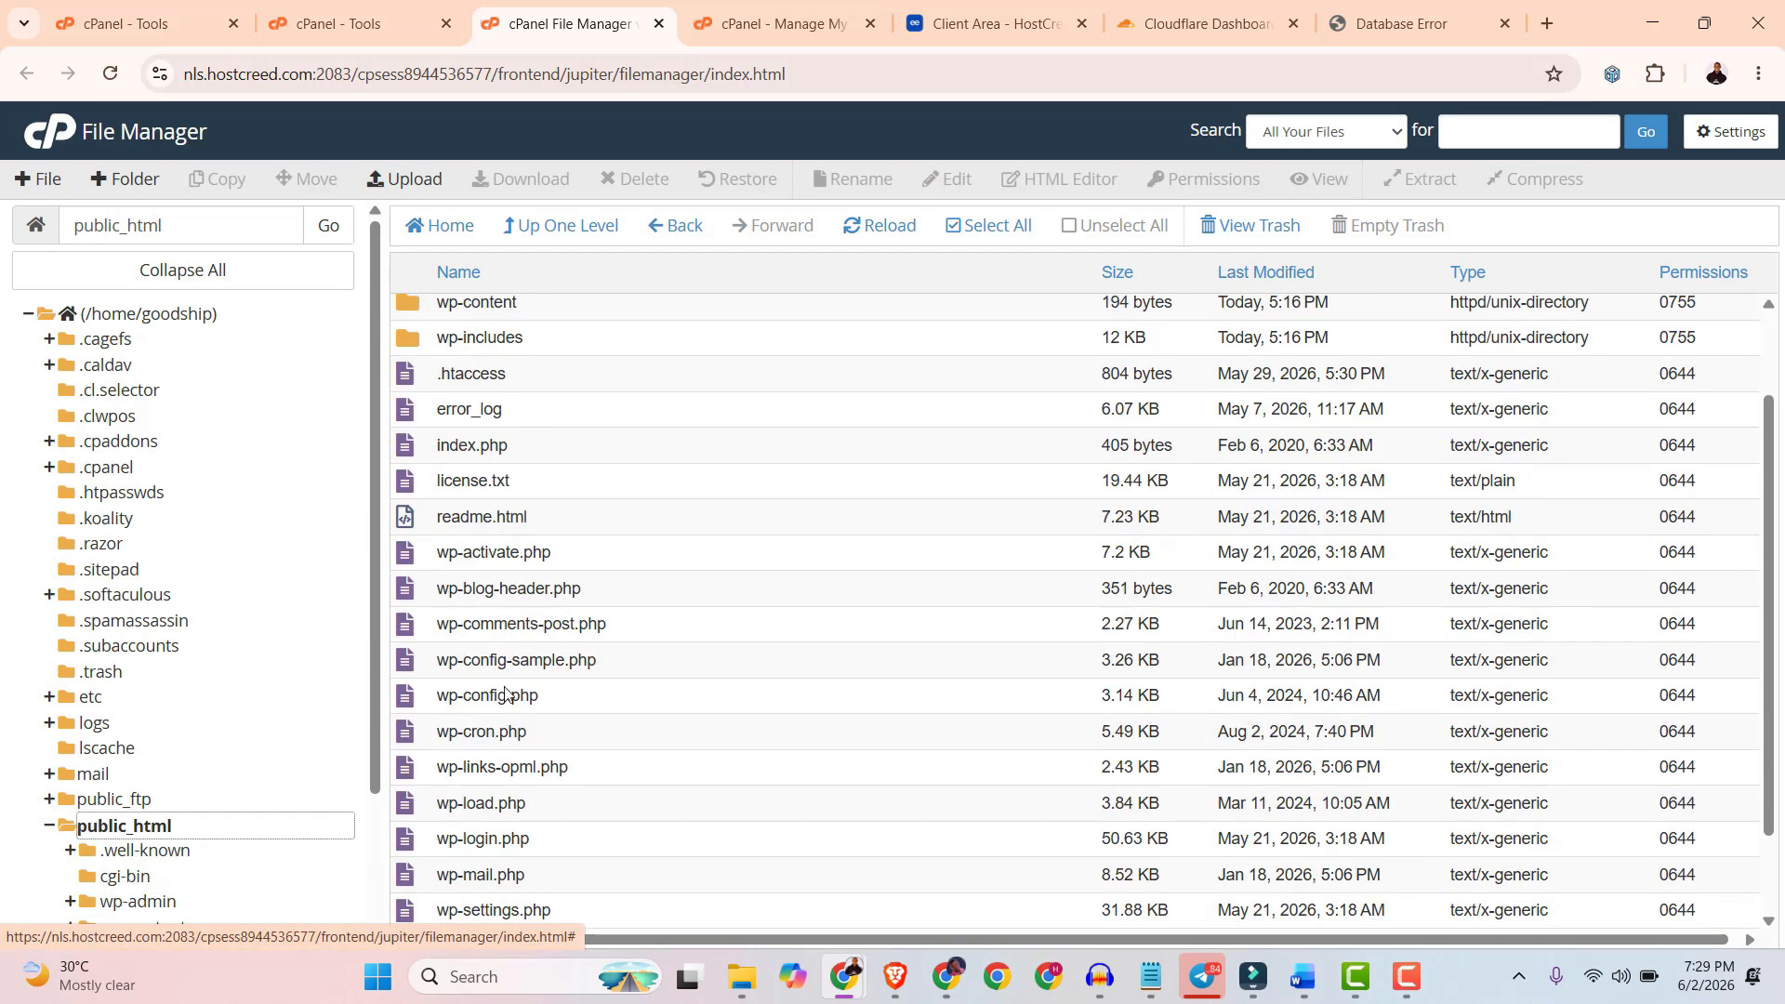
click(463, 694)
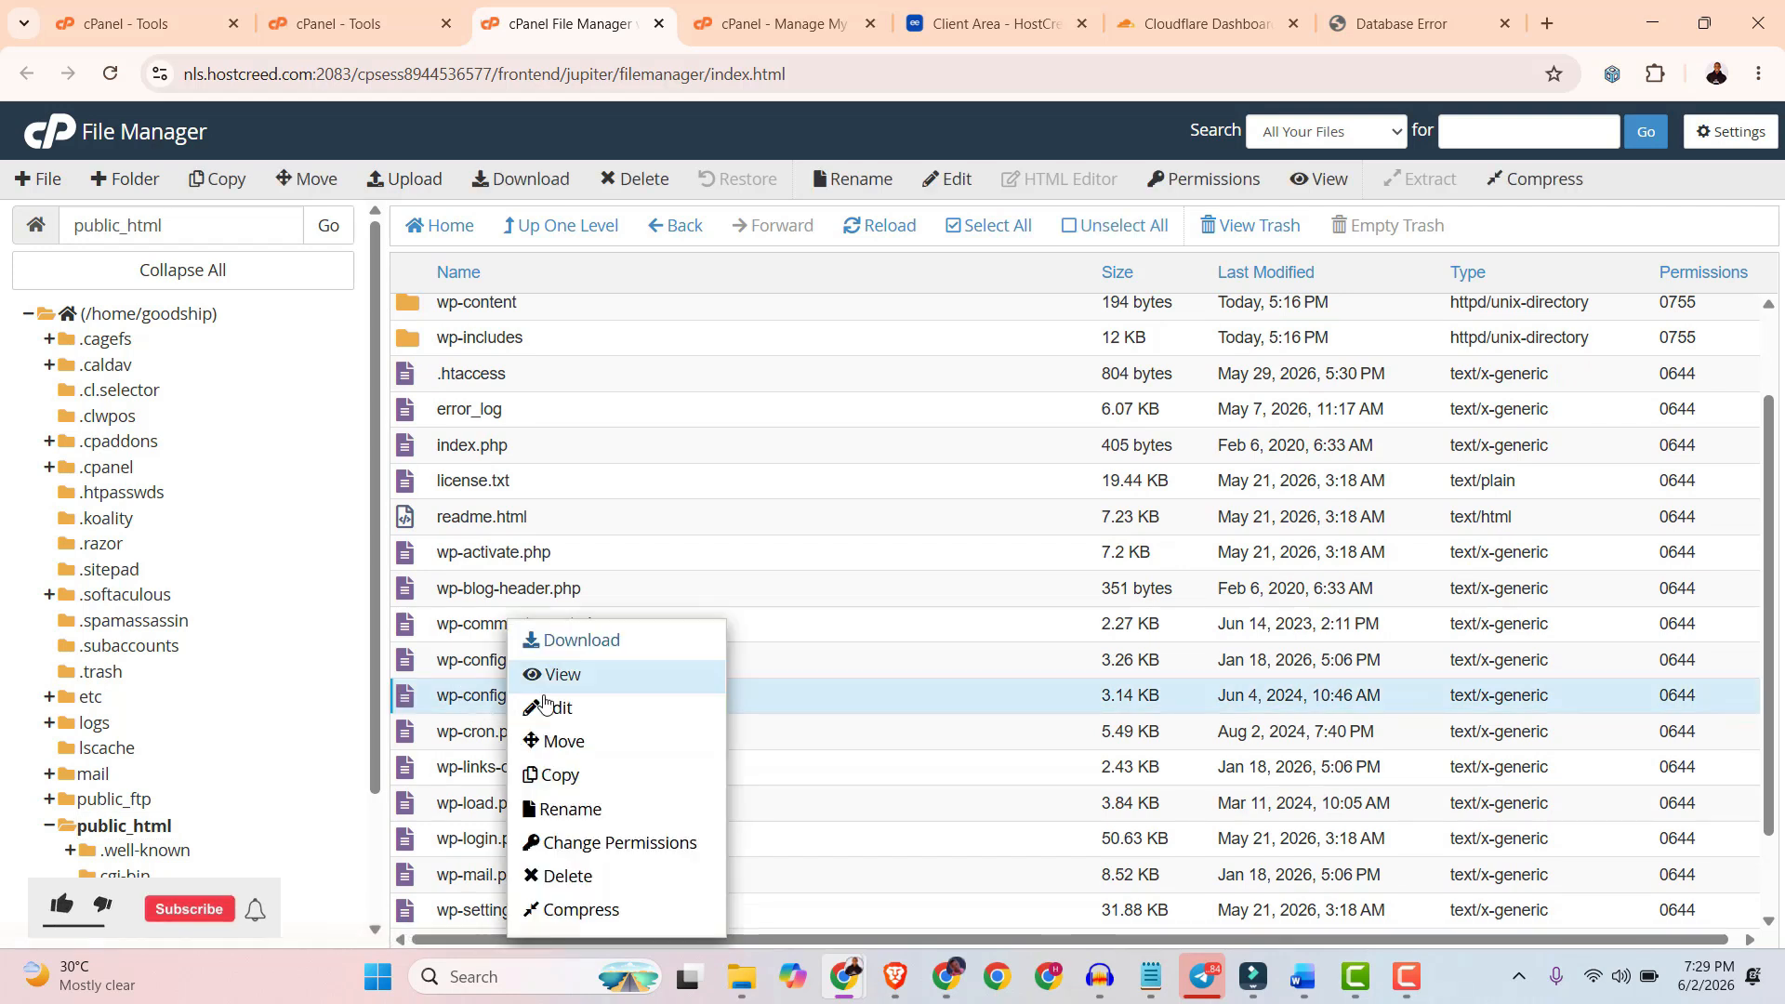
right_click(511, 695)
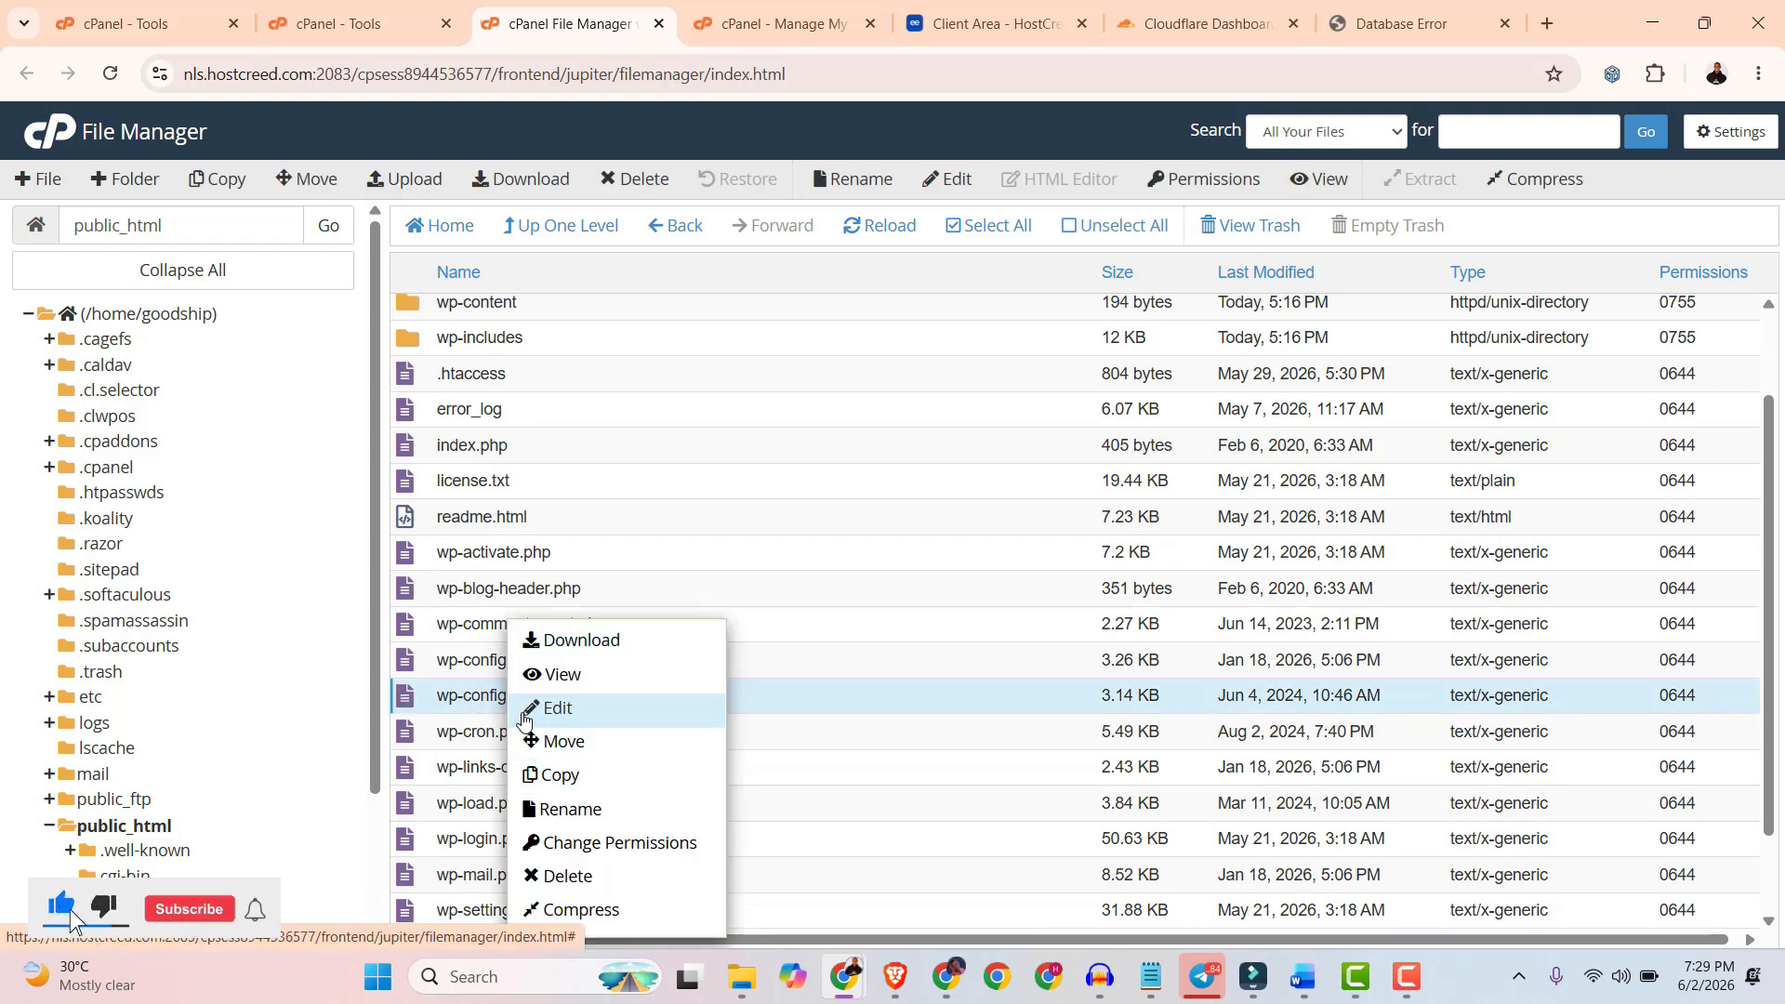
click(567, 711)
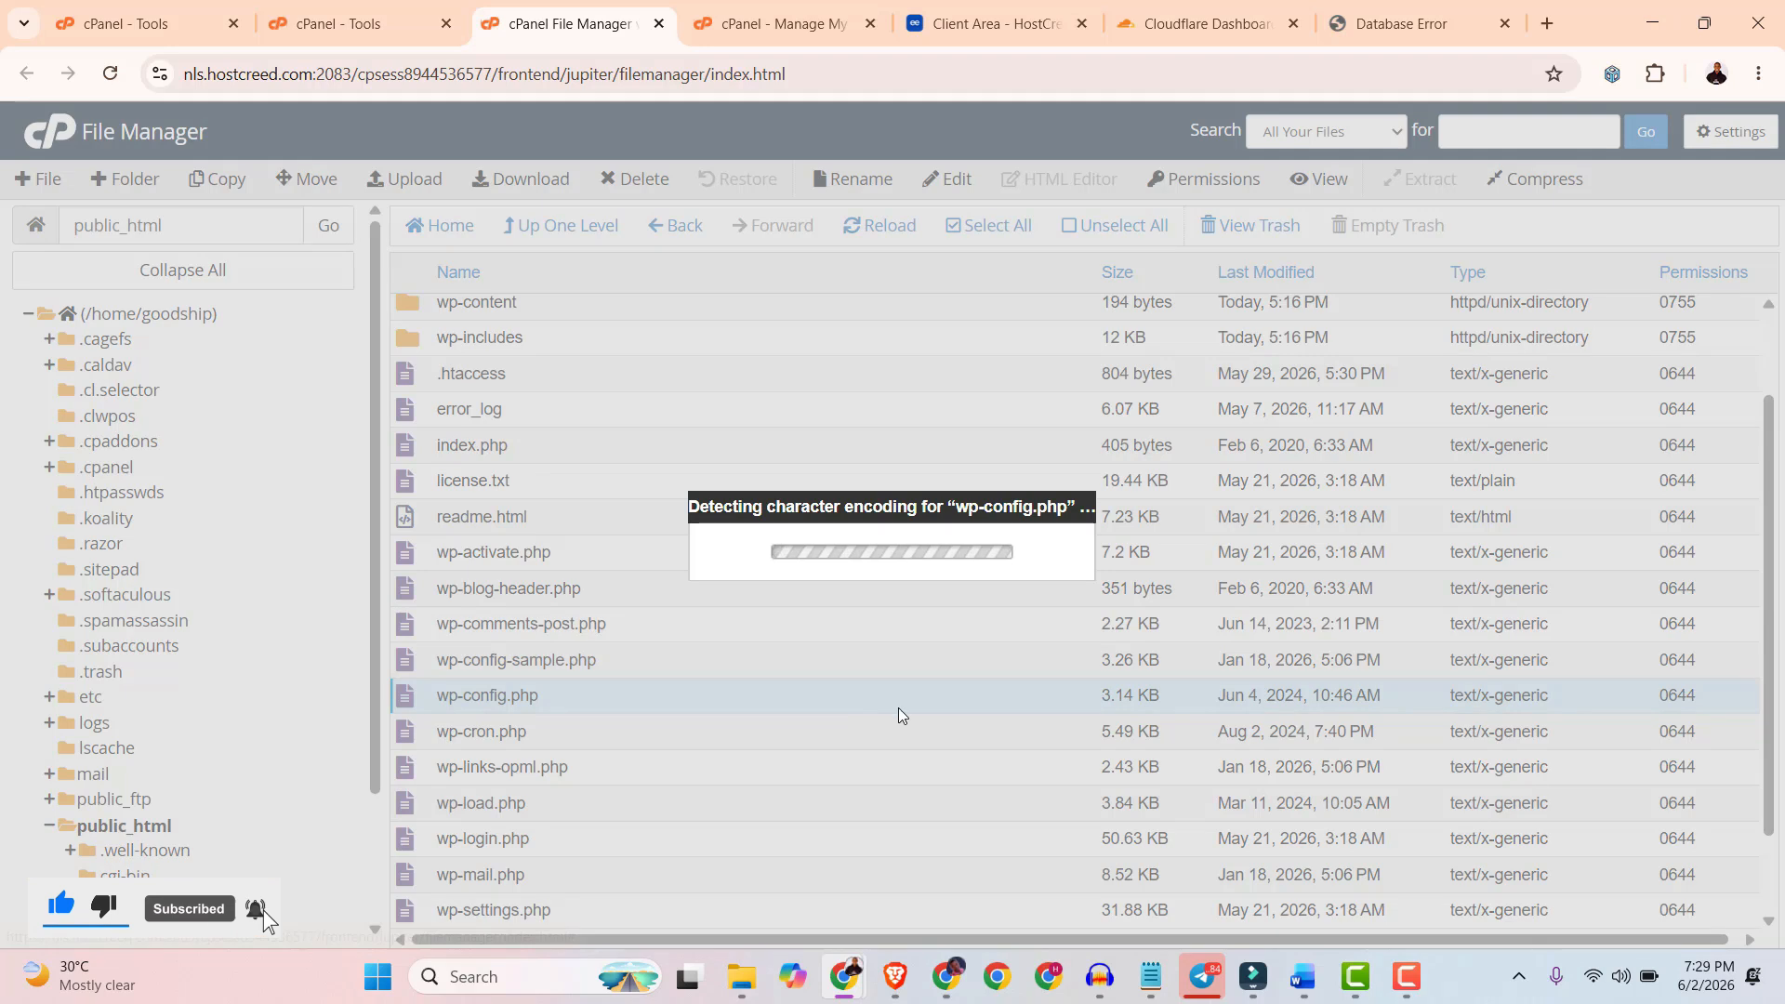
click(1102, 705)
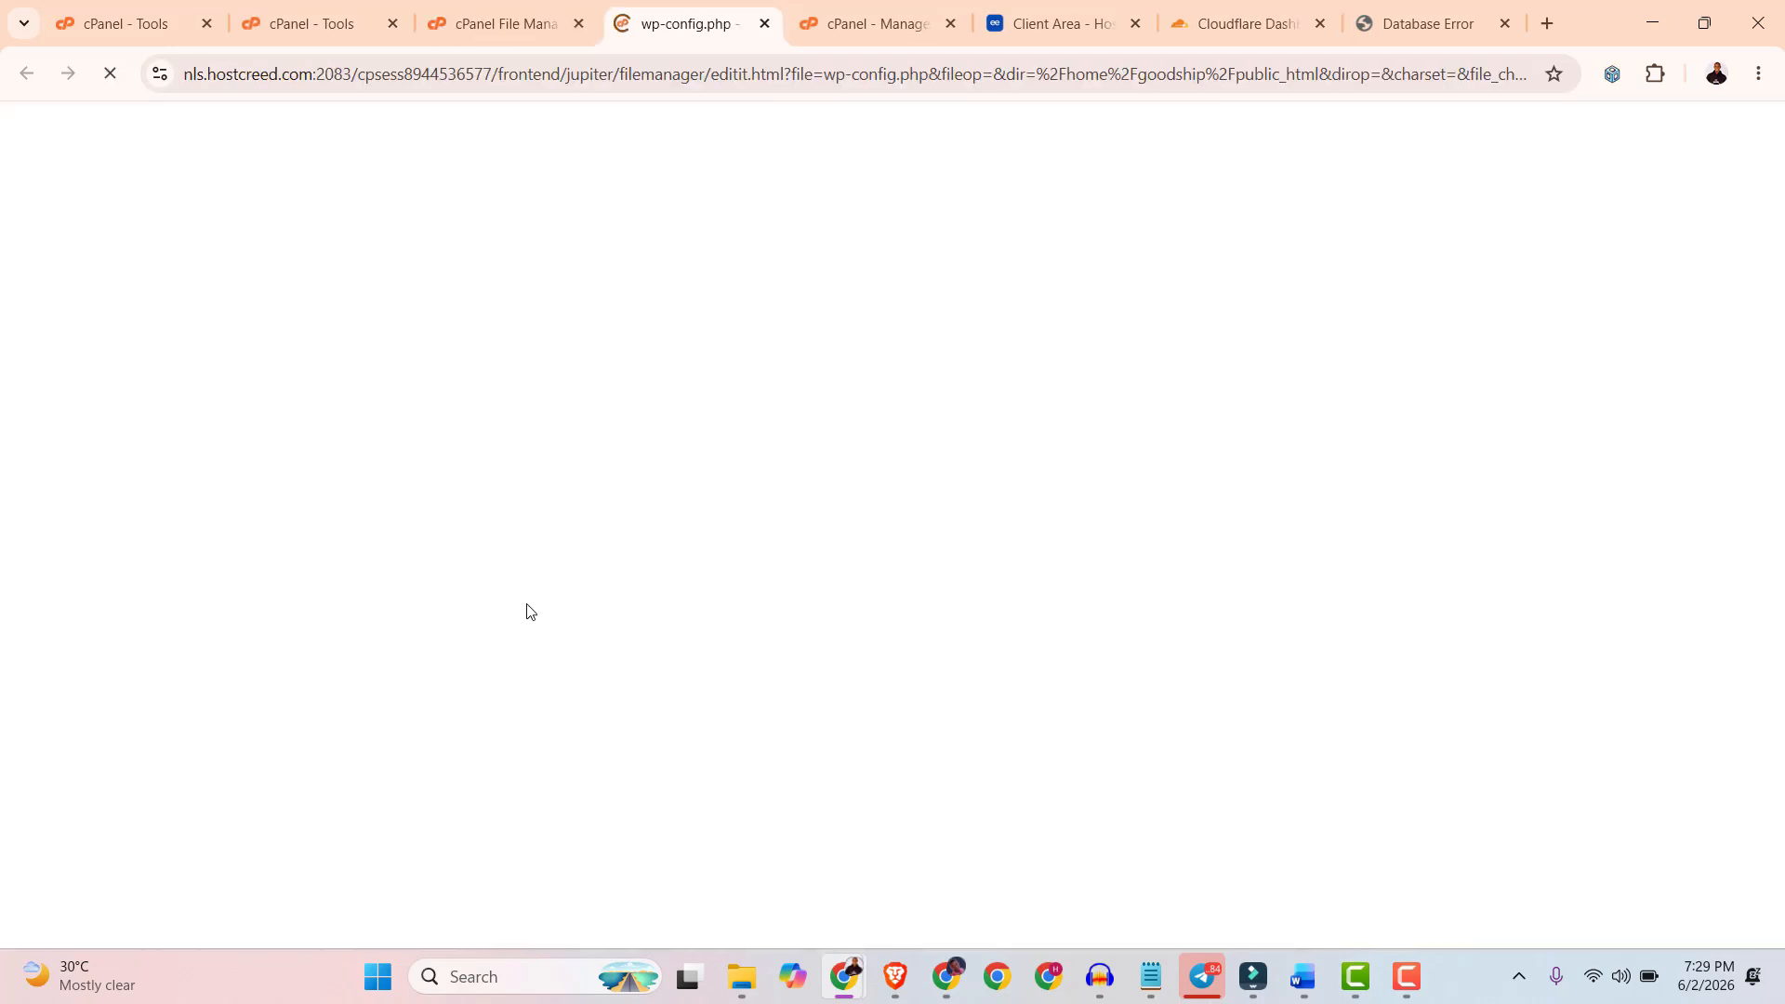
click(298, 665)
double_click(297, 665)
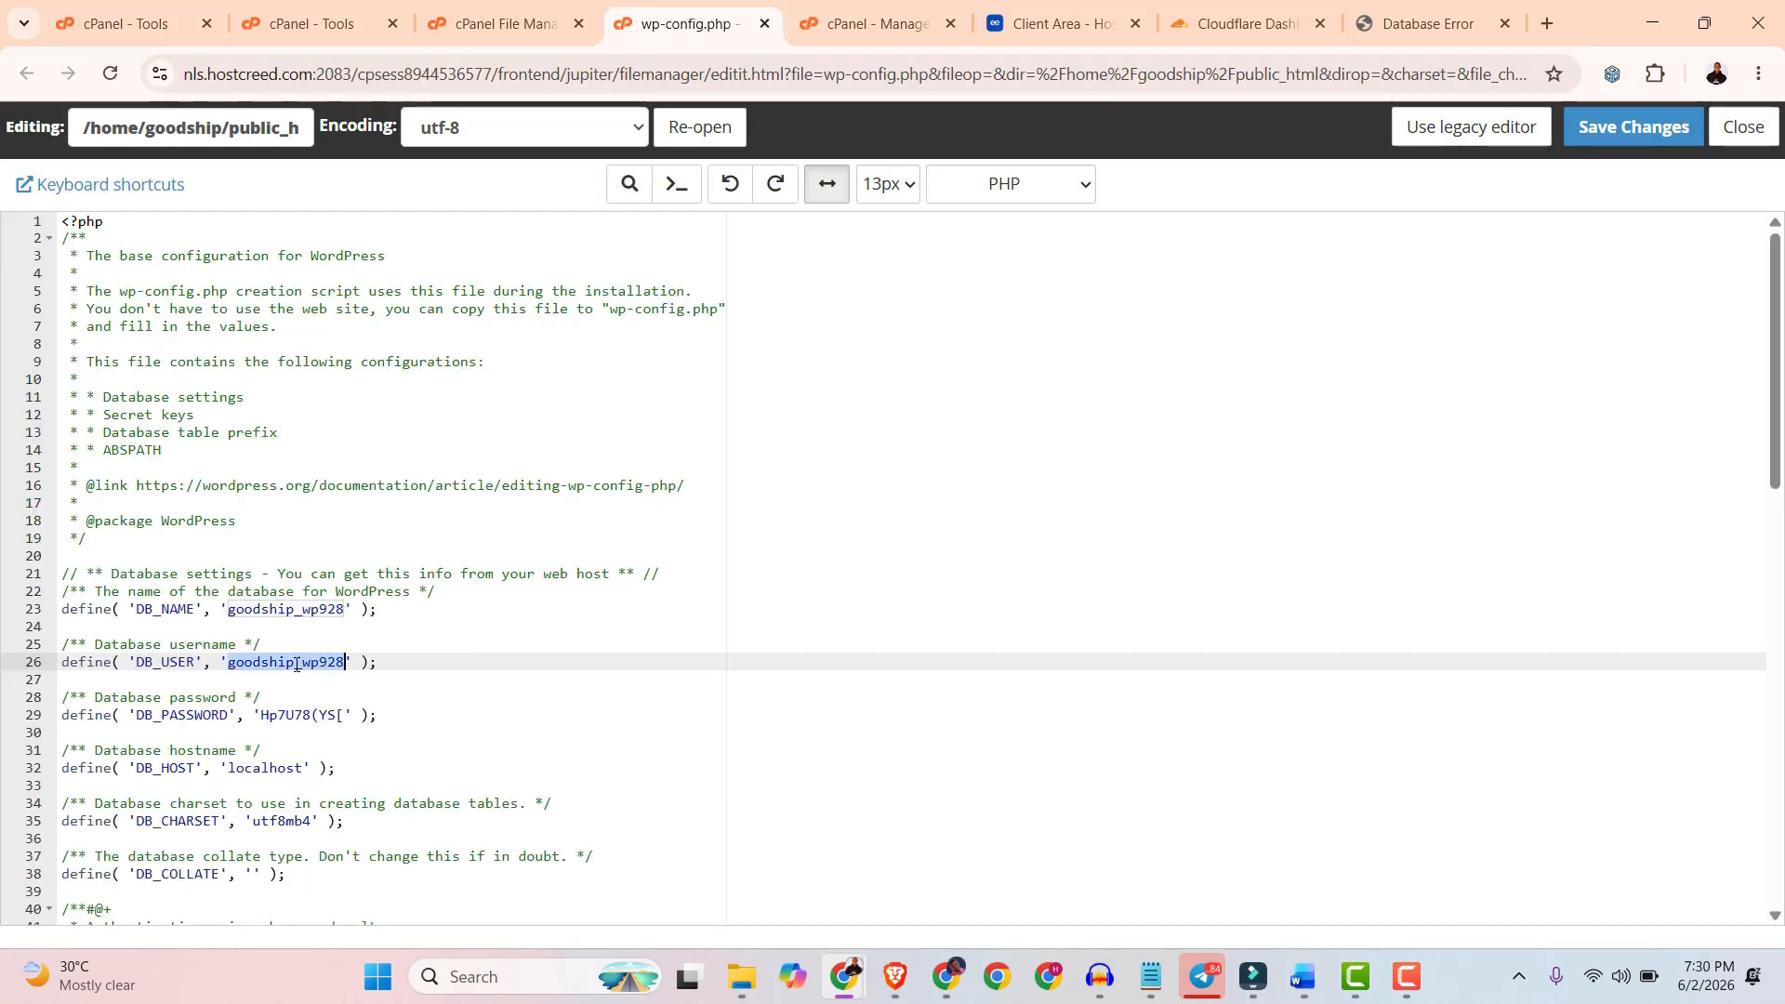
right_click(298, 666)
click(341, 246)
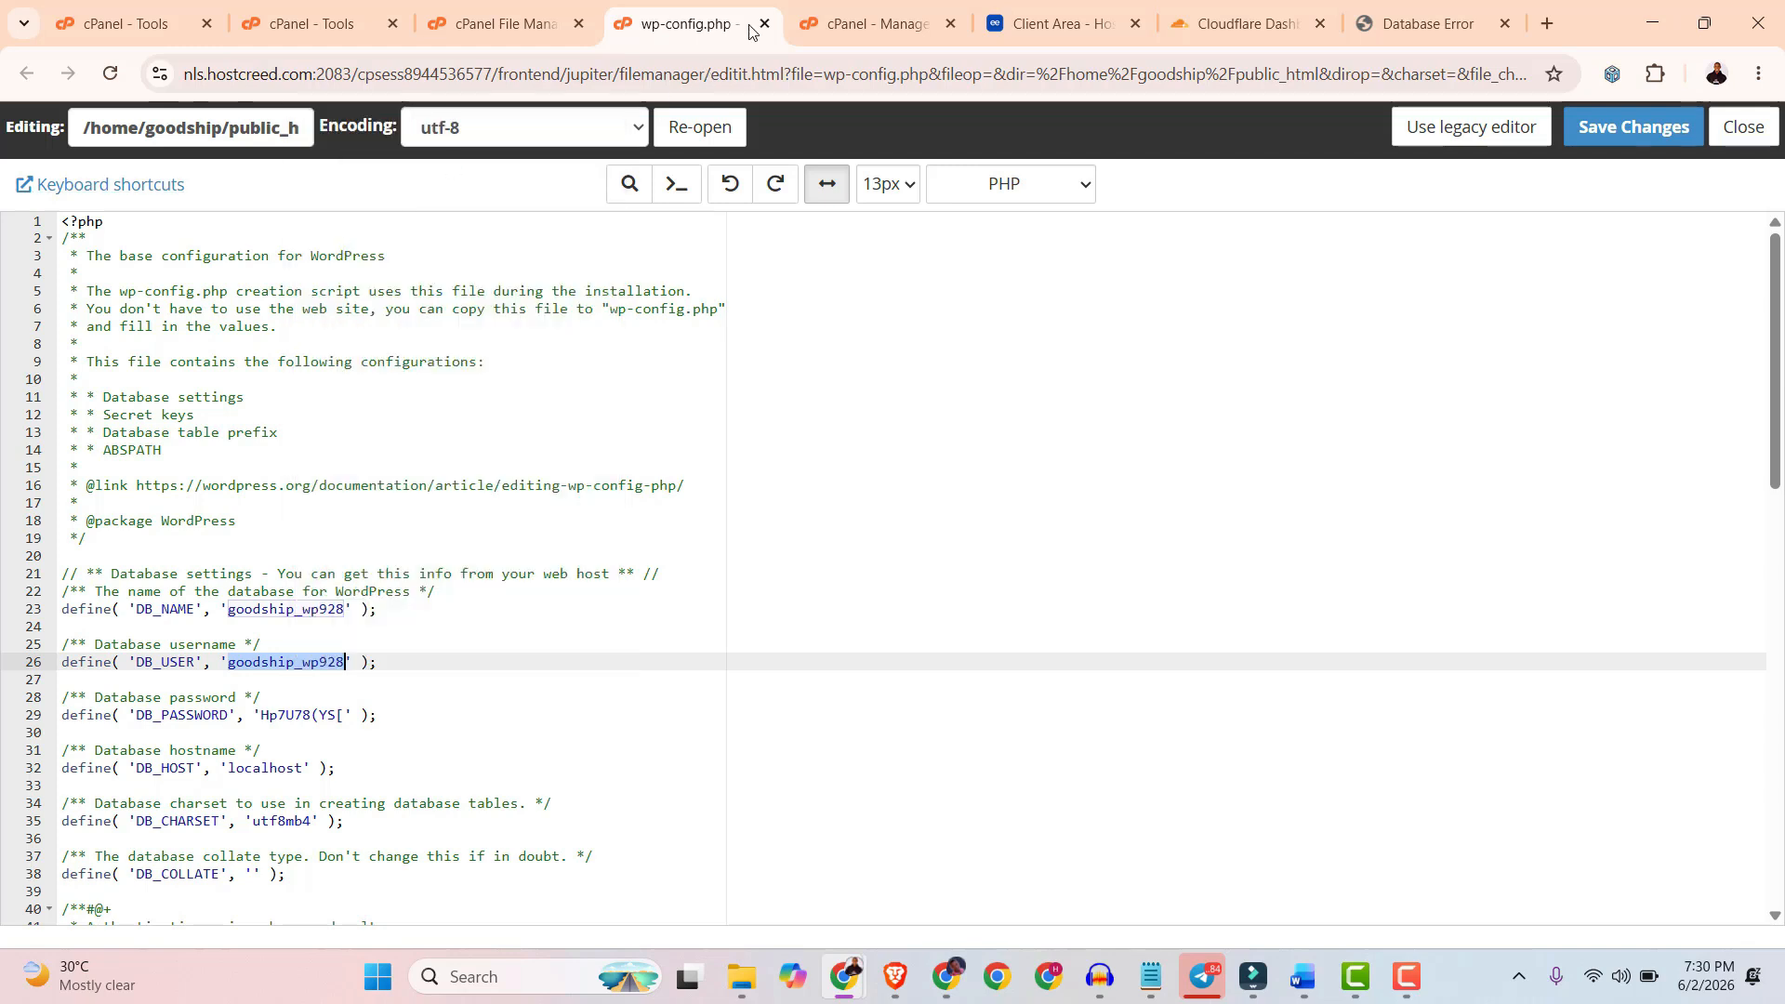
Enter wp928 as the new database user's name on the Manage My Databases page, without the duplicated goodship_ prefix.
click(865, 24)
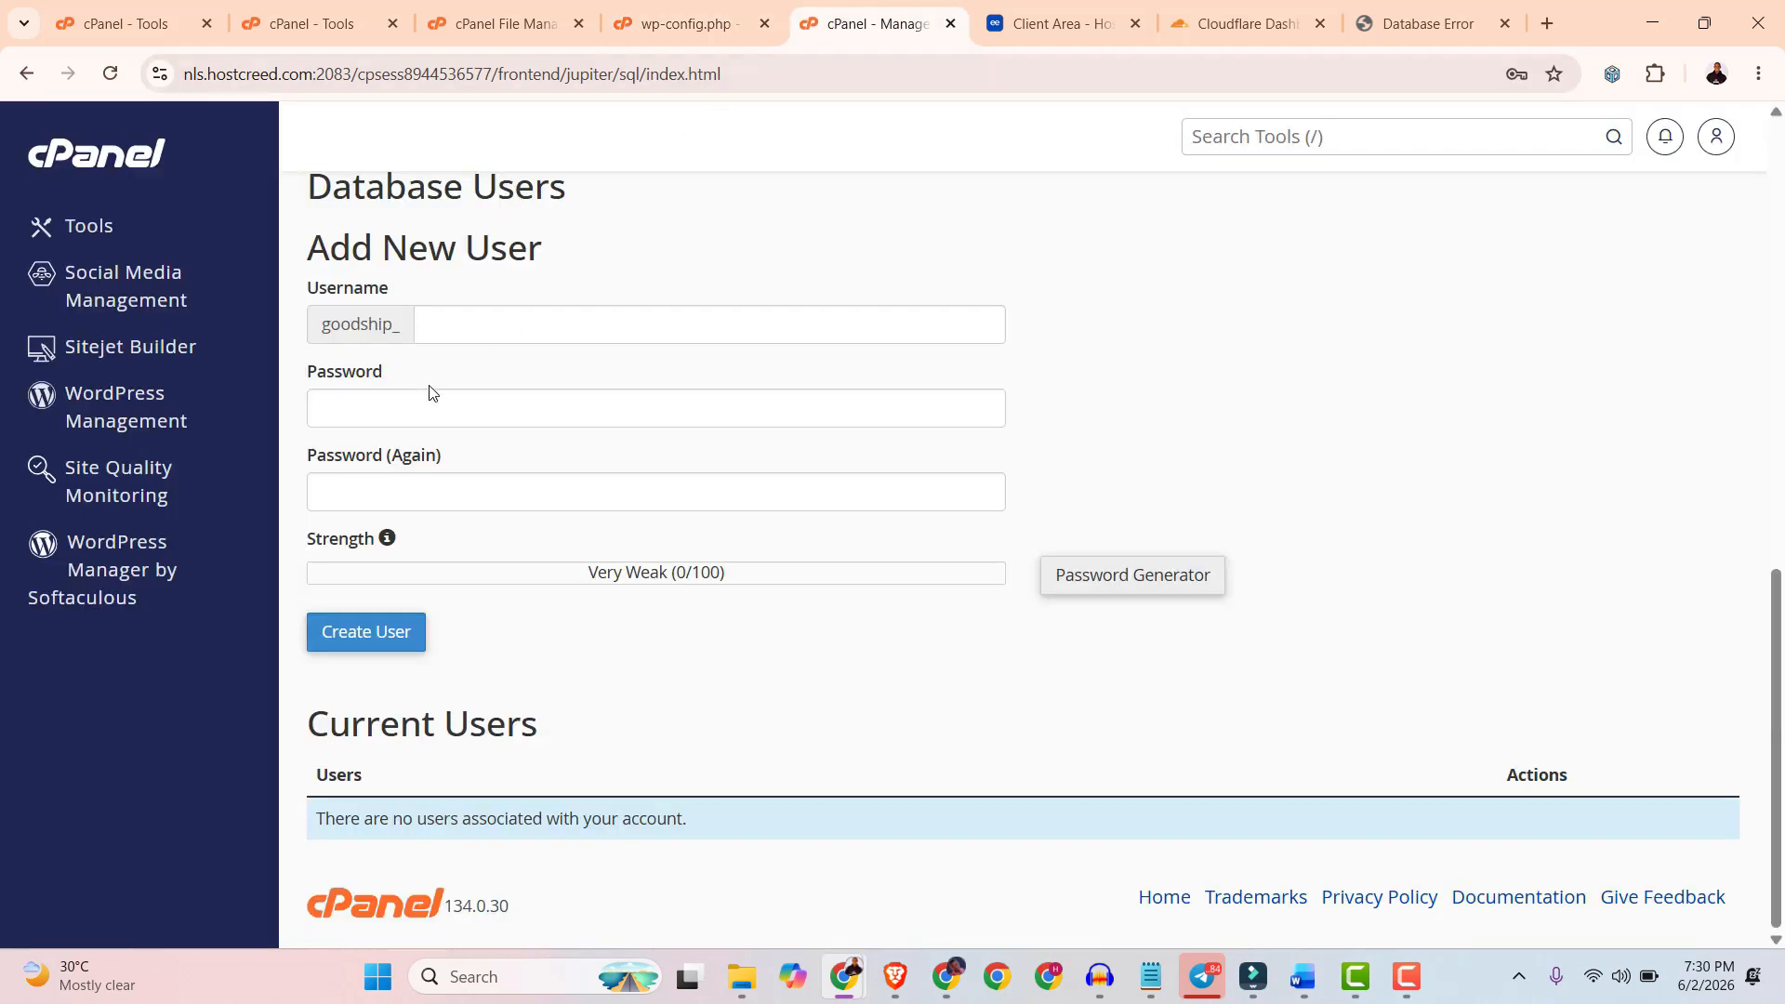
right_click(465, 329)
click(507, 615)
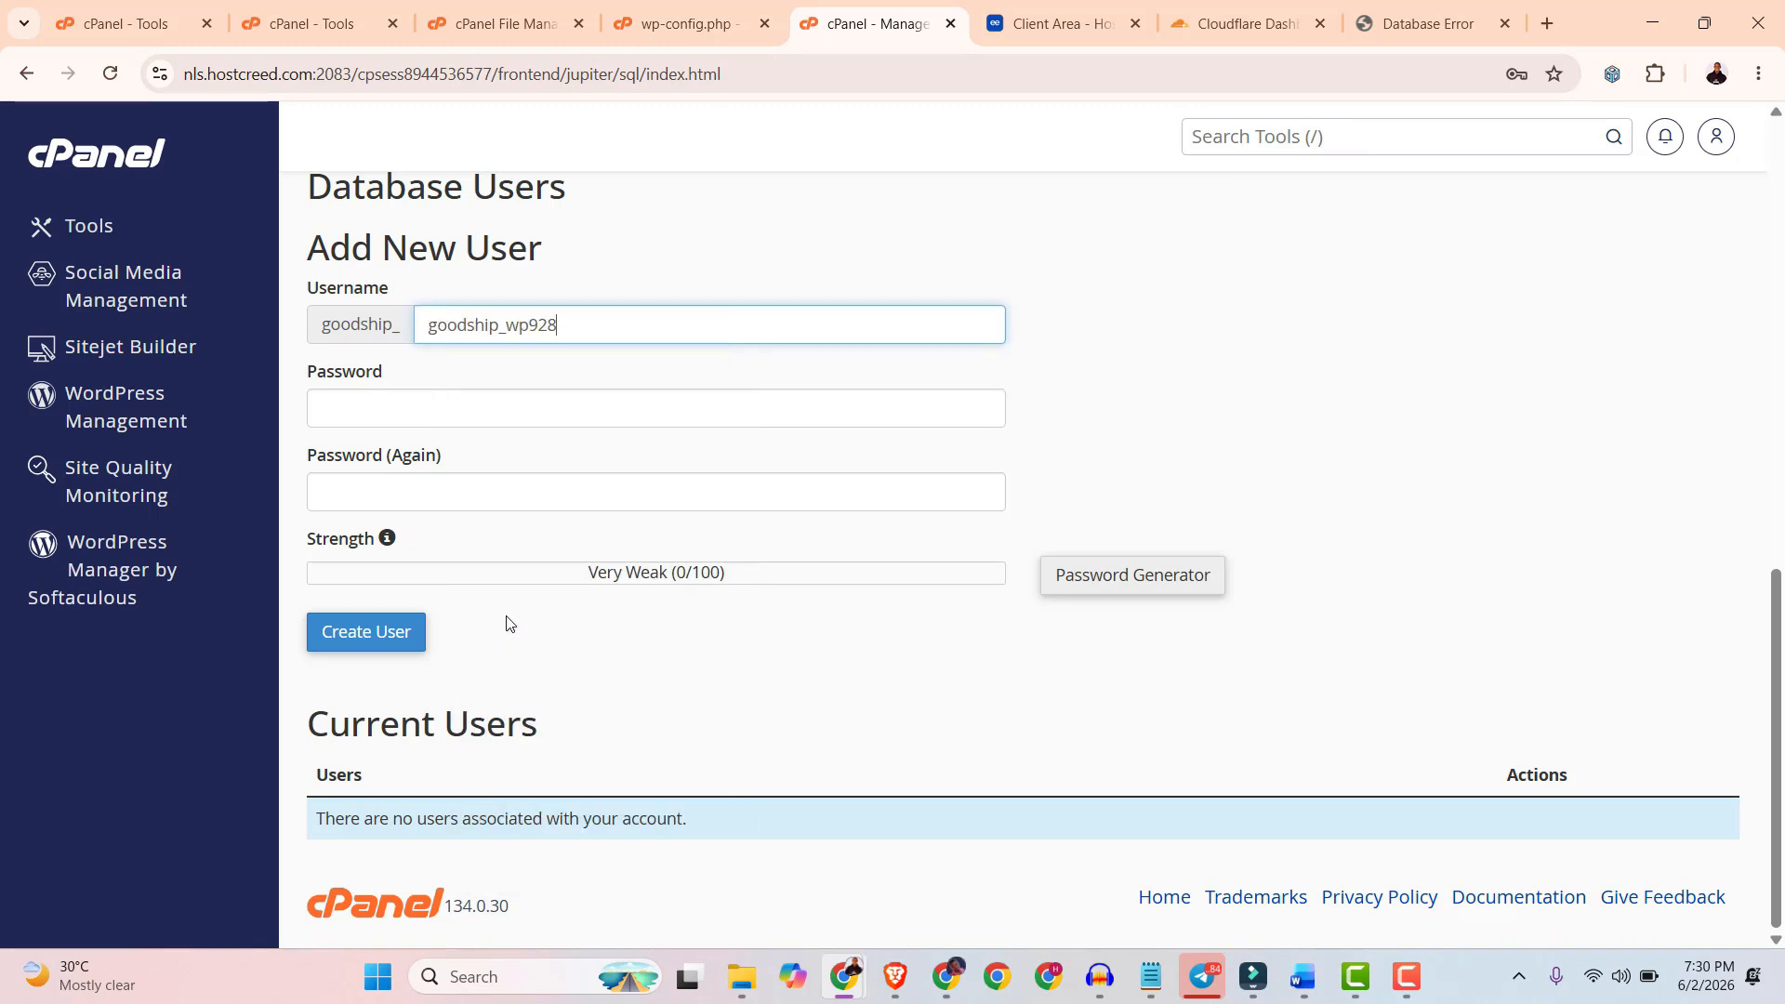
drag(513, 330, 425, 333)
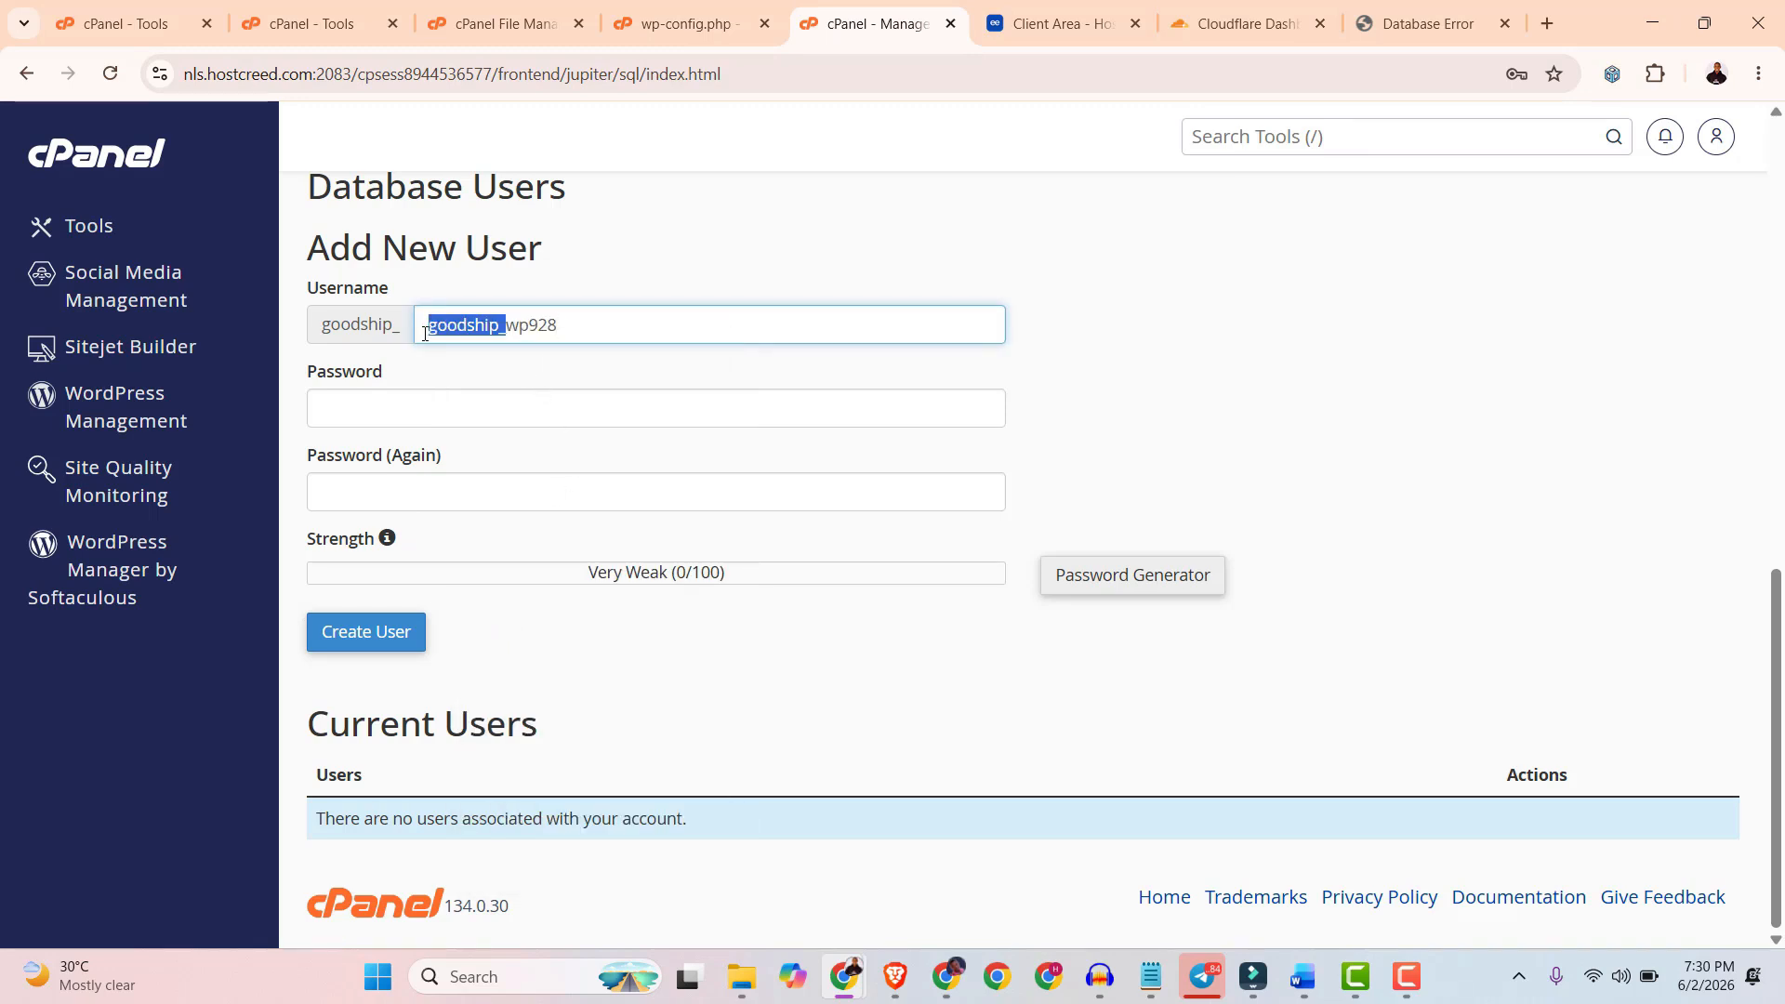
key(BackSpace)
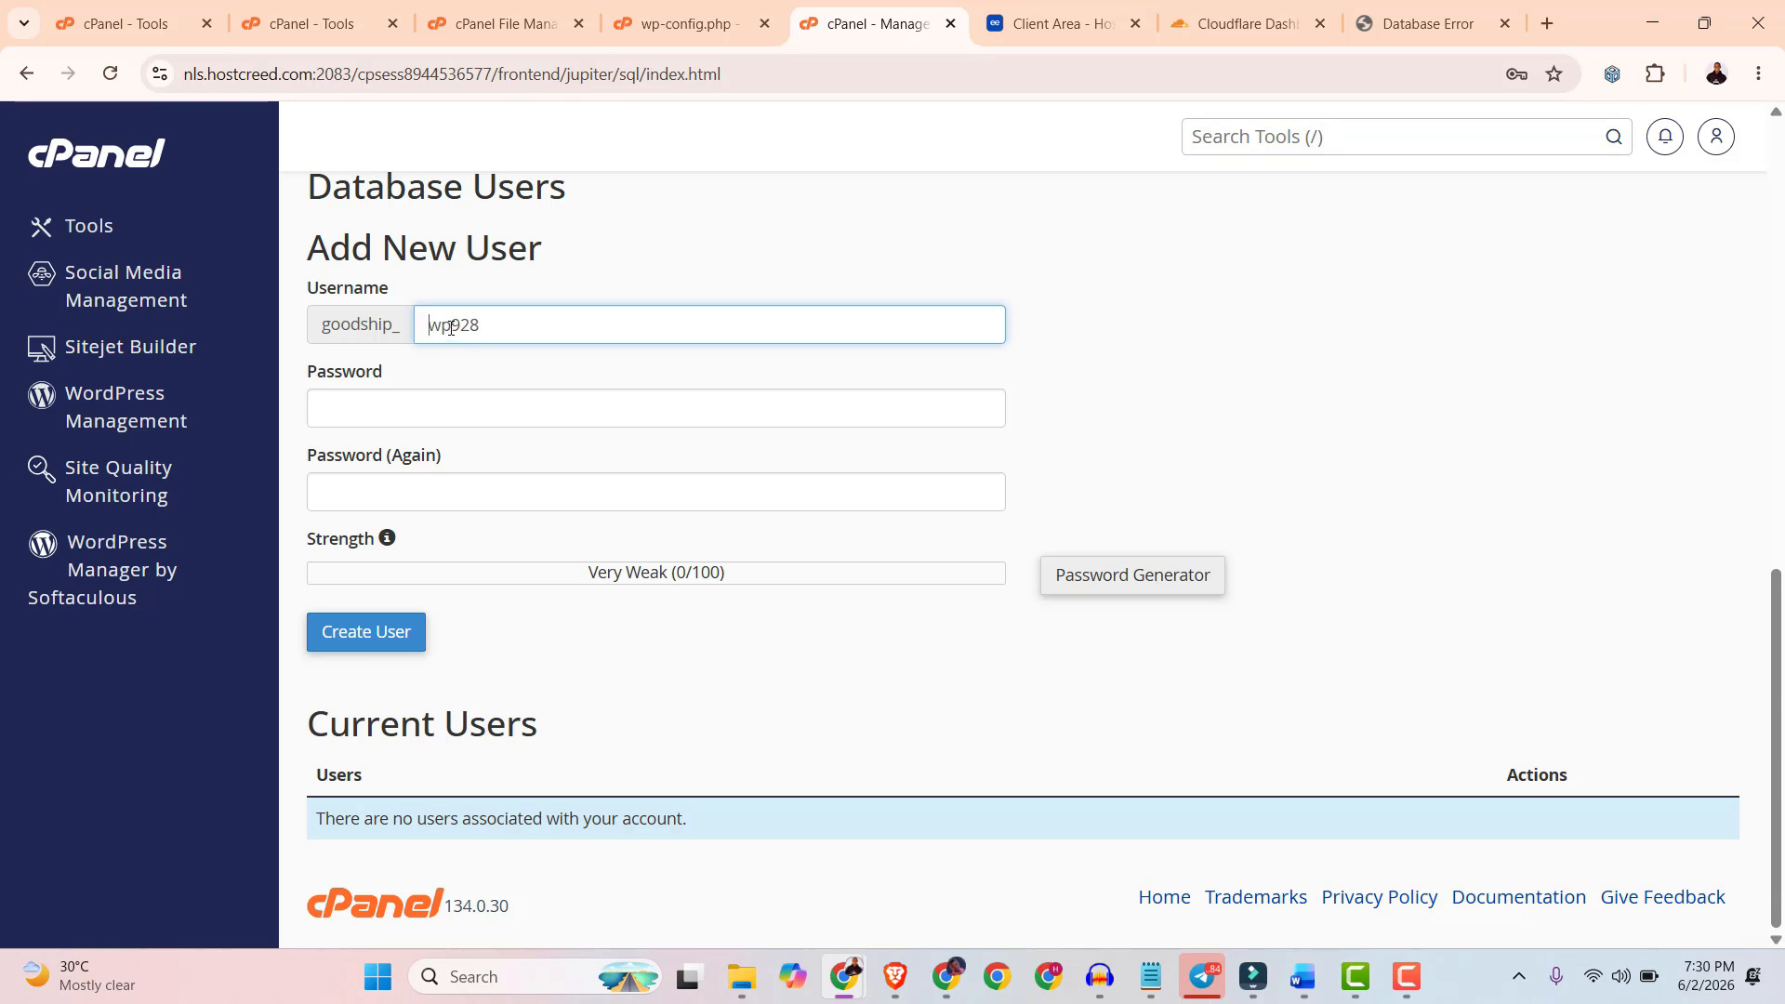
double_click(357, 327)
click(373, 350)
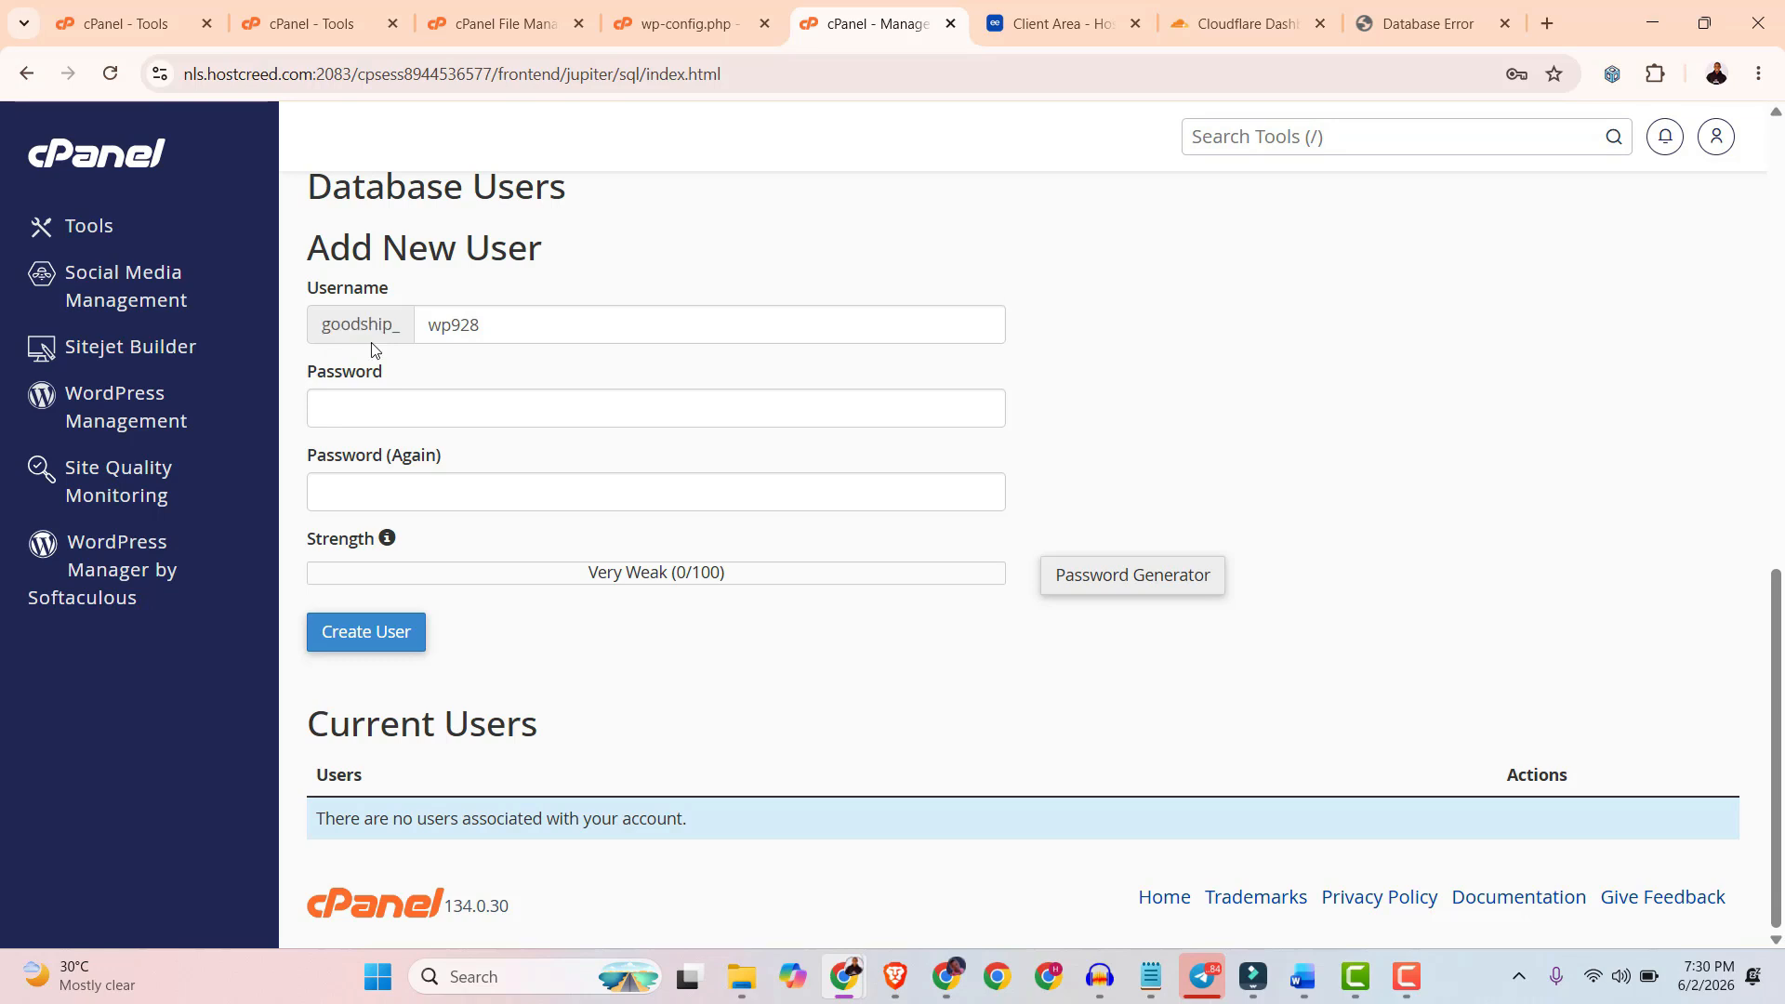
Copy the DB_PASSWORD value from wp-config.php.
click(688, 25)
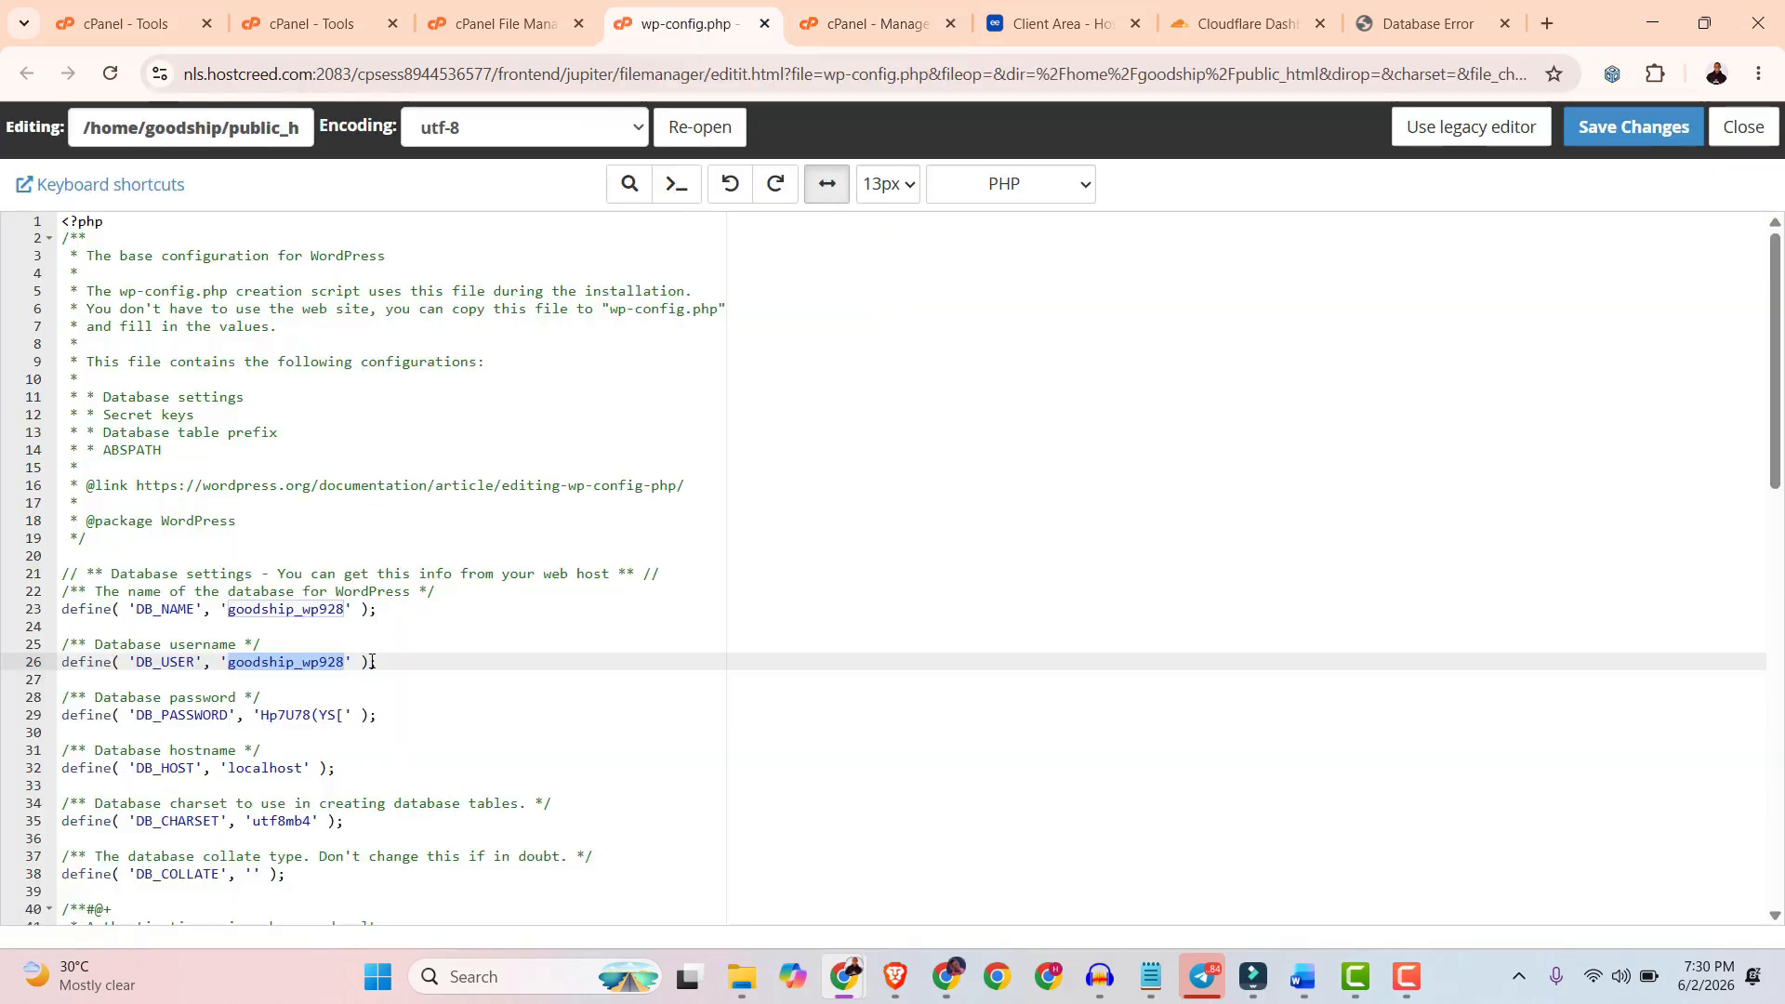
drag(343, 715, 261, 715)
right_click(278, 712)
click(306, 281)
Paste the copied database password into both password fields of the Add New User form and create the user.
click(820, 25)
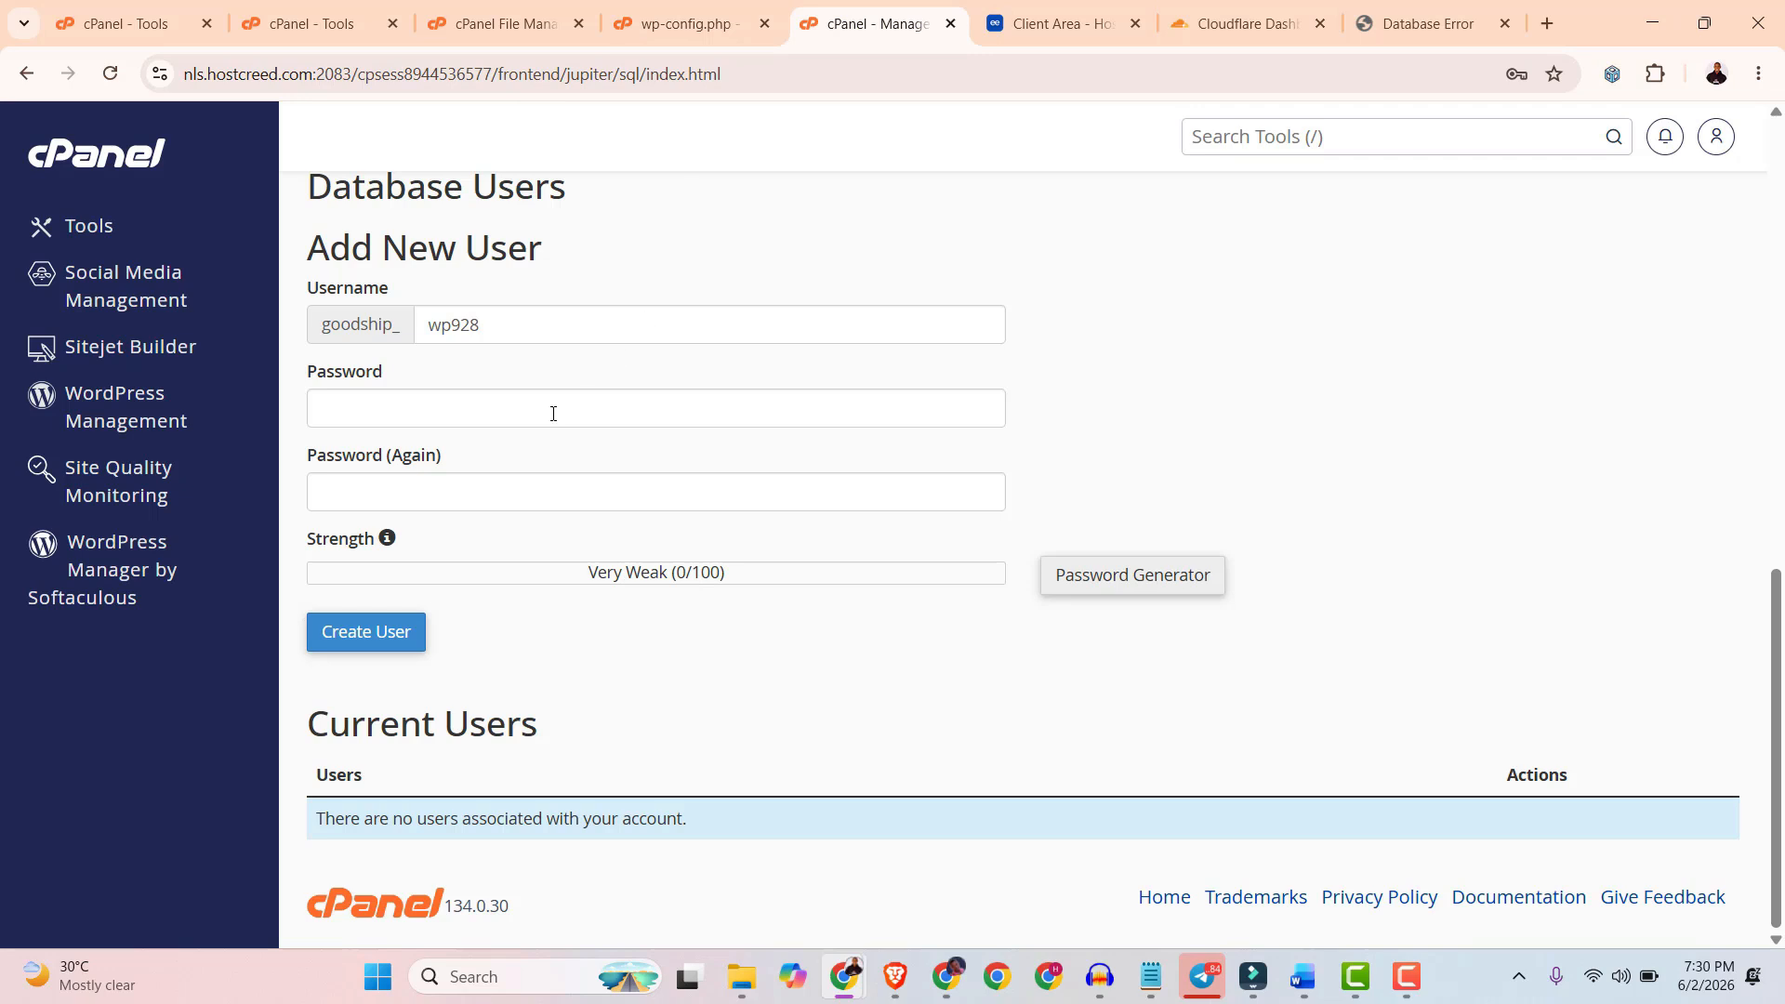
right_click(357, 402)
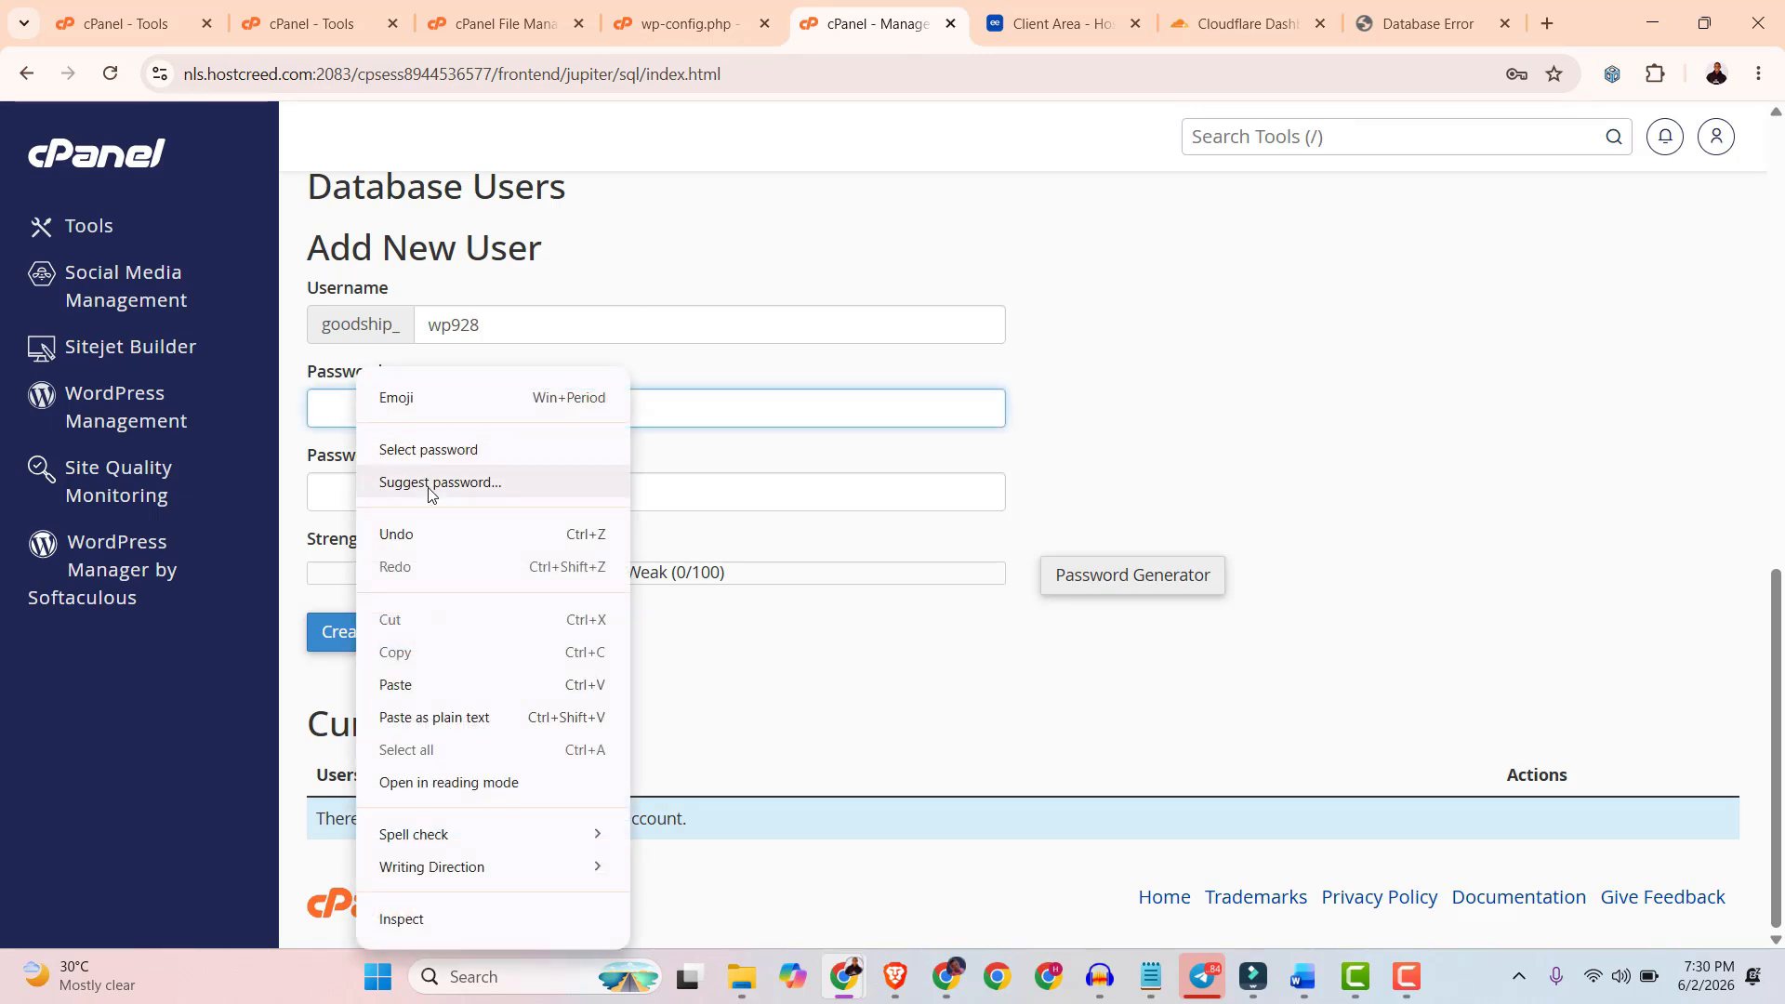
click(423, 678)
click(367, 485)
right_click(367, 485)
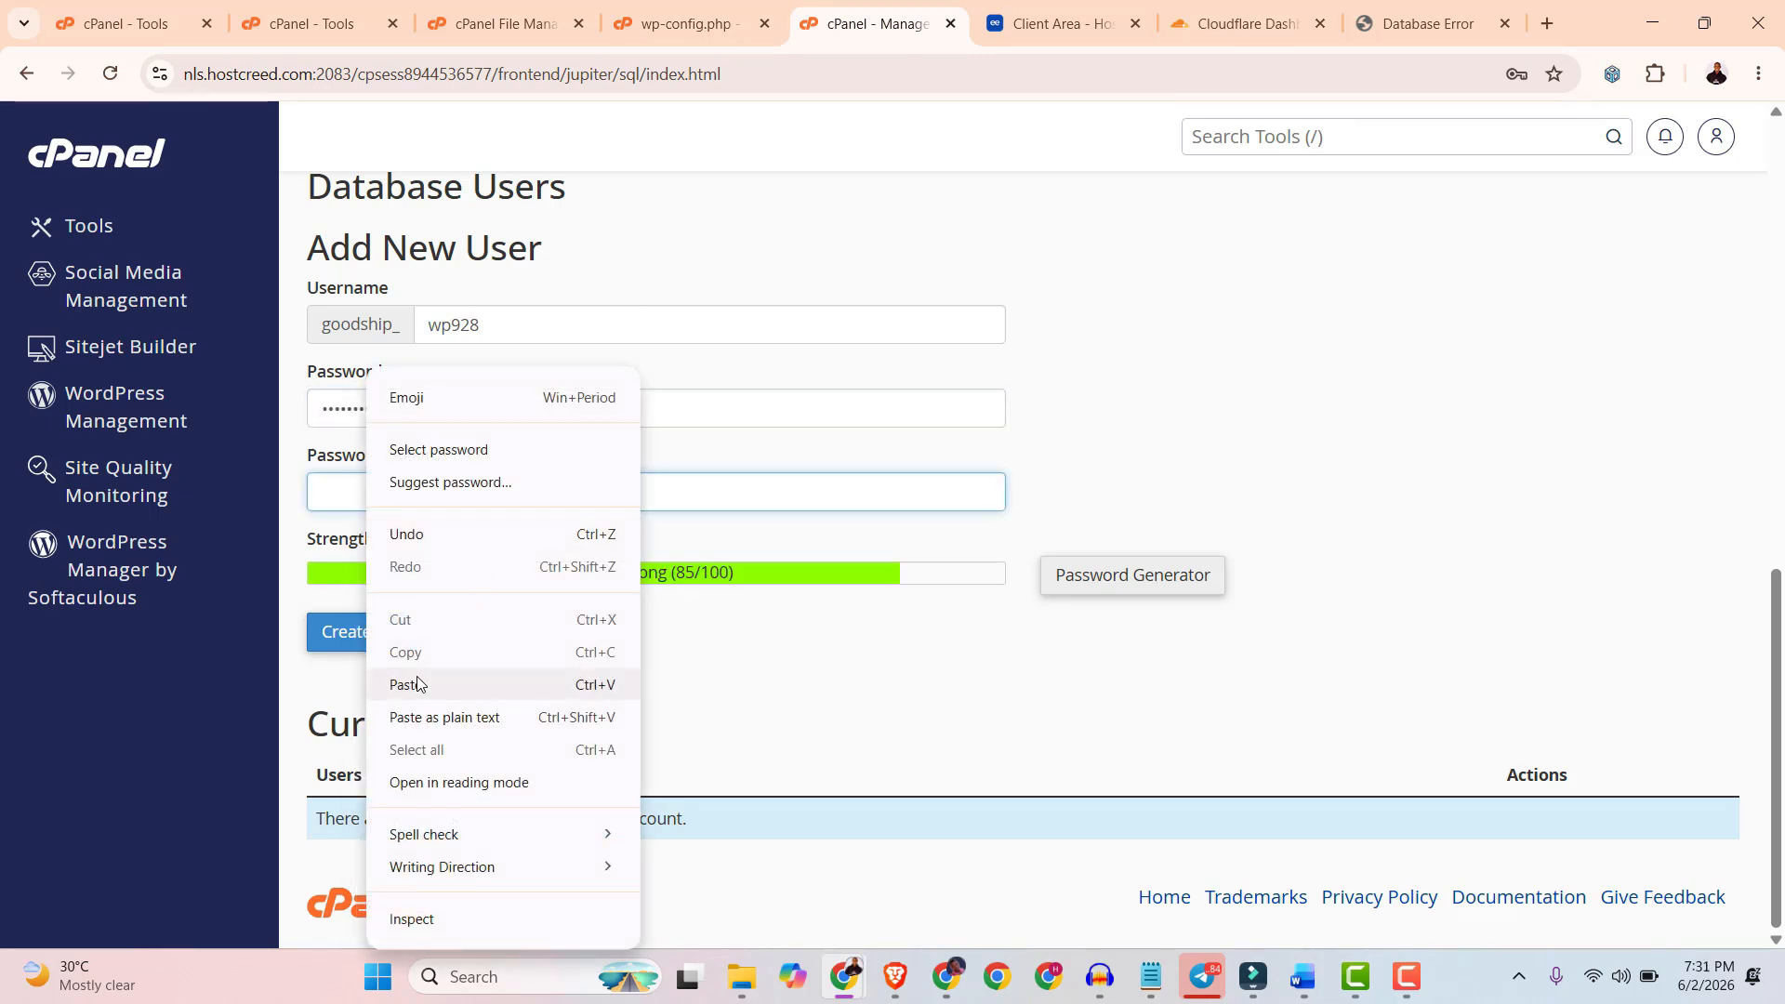
click(466, 685)
click(377, 638)
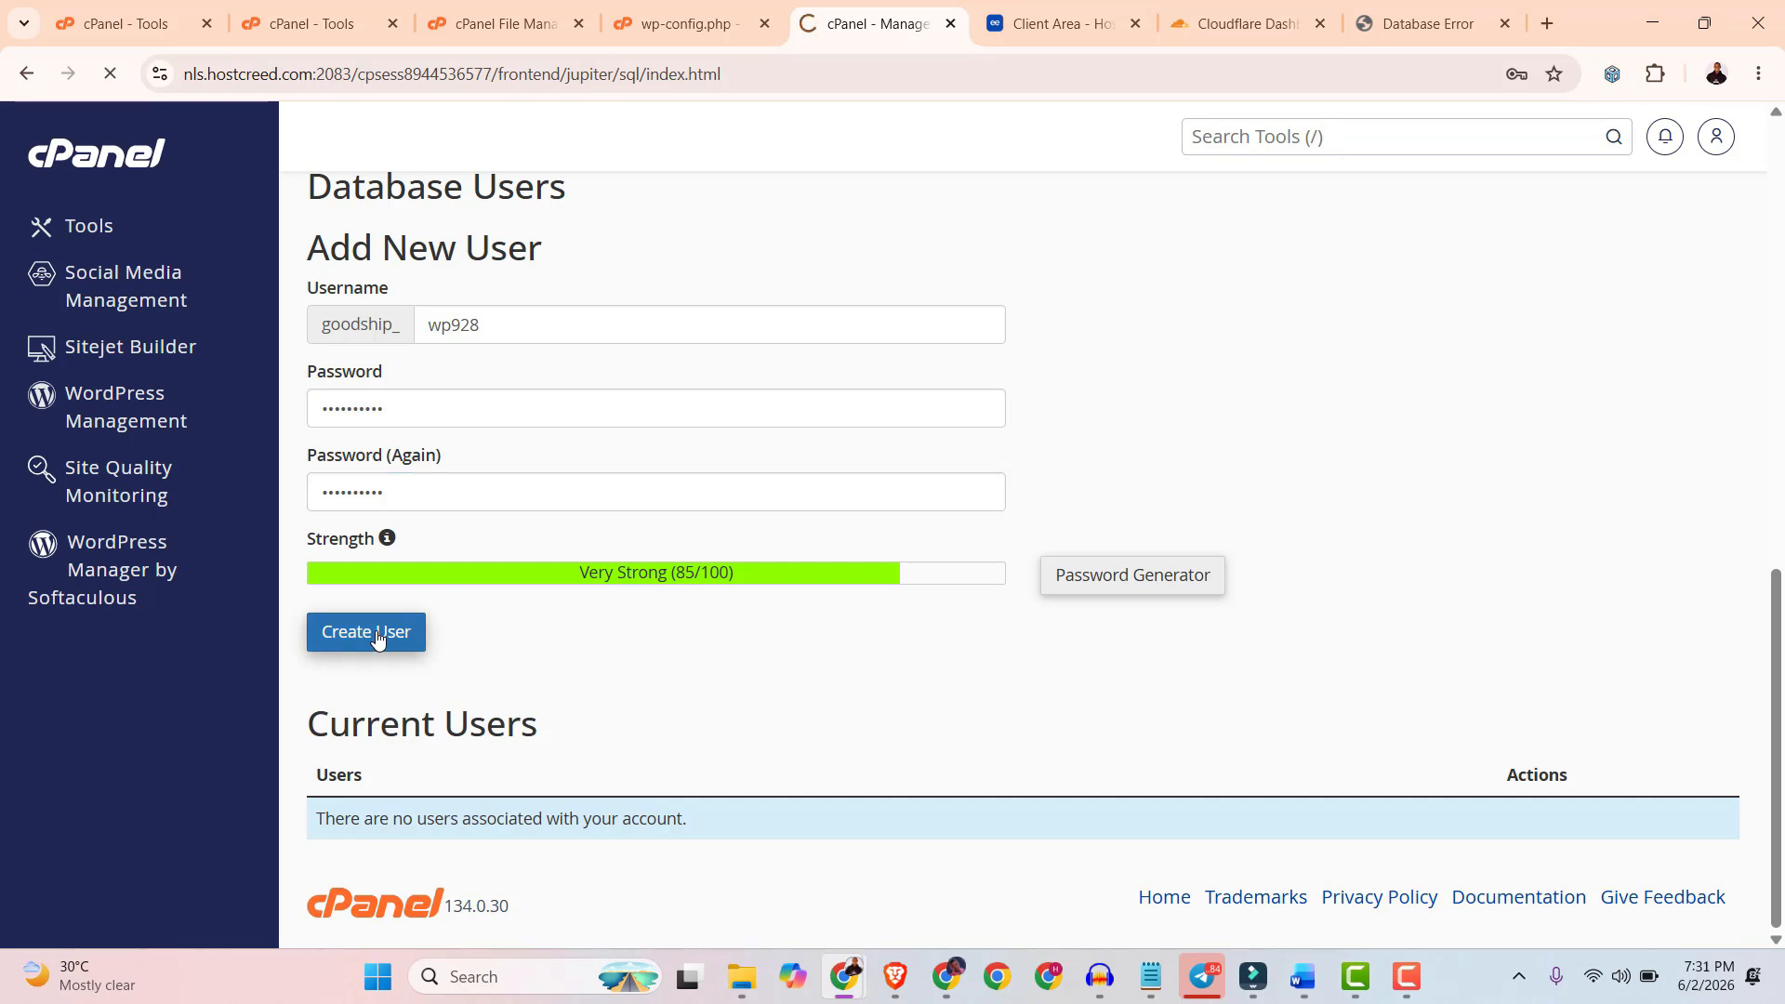
click(1546, 135)
click(1041, 383)
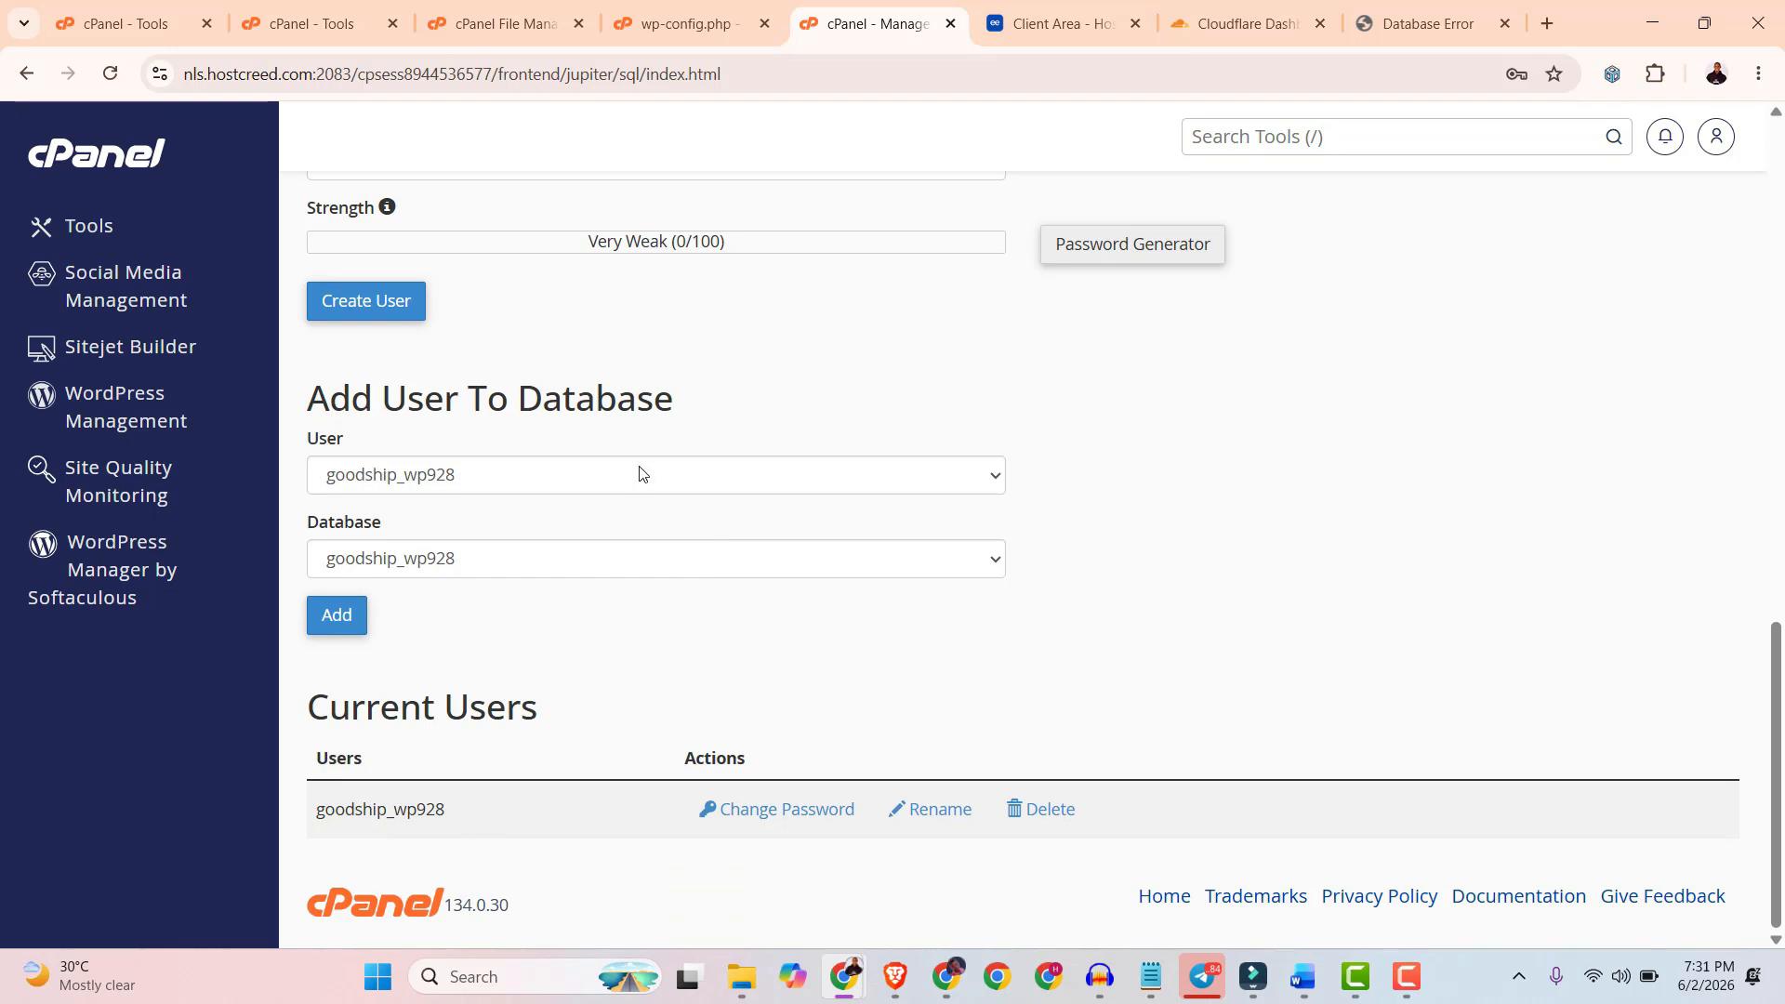
Add the user goodship_wp928 to the database goodship_wp928.
click(380, 473)
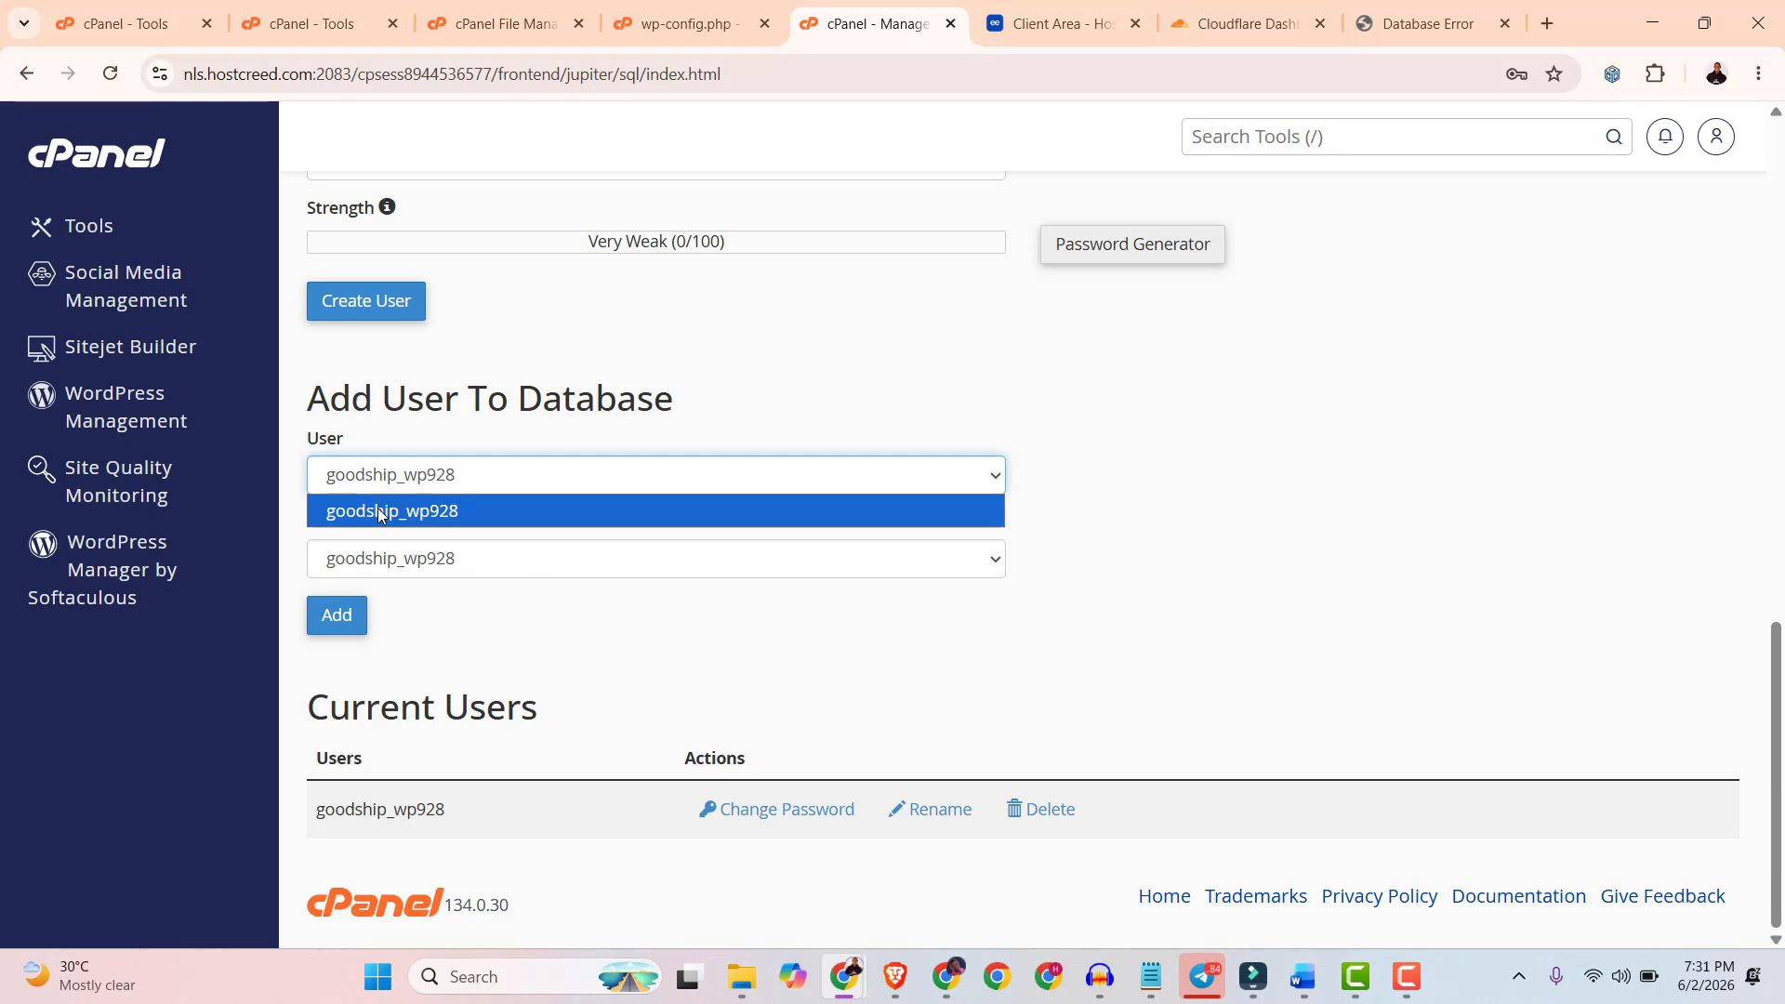
click(385, 511)
click(383, 557)
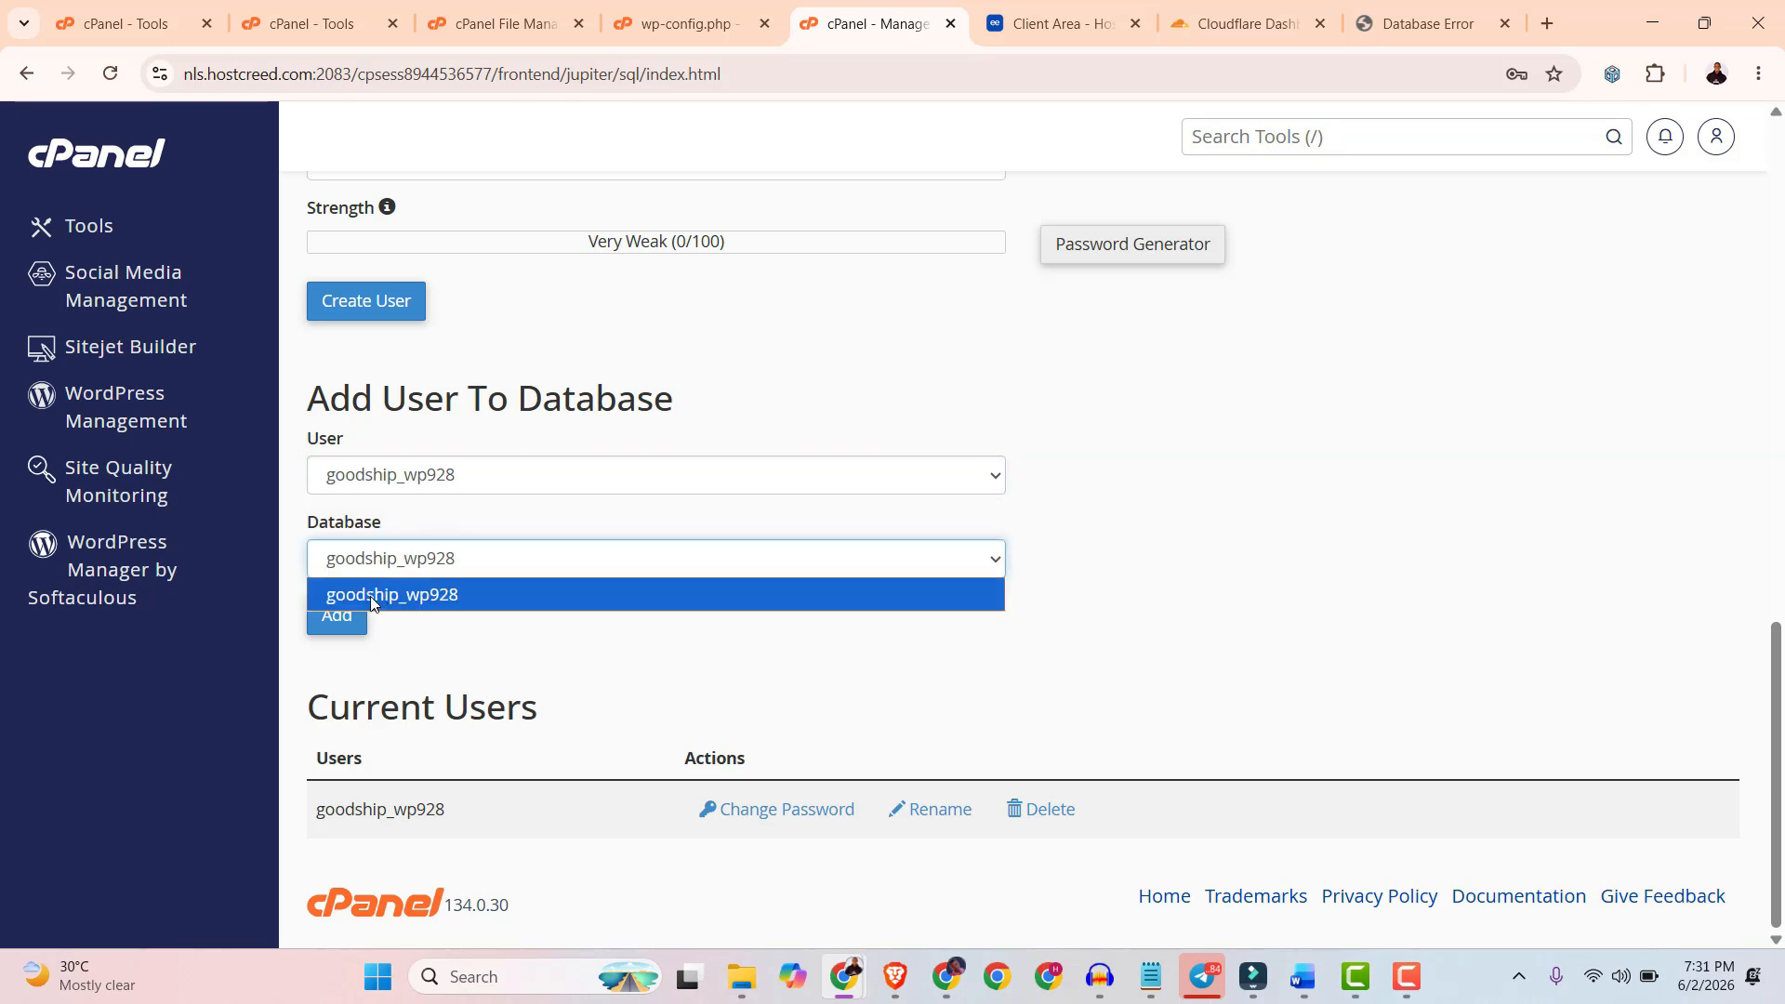
click(375, 602)
click(338, 618)
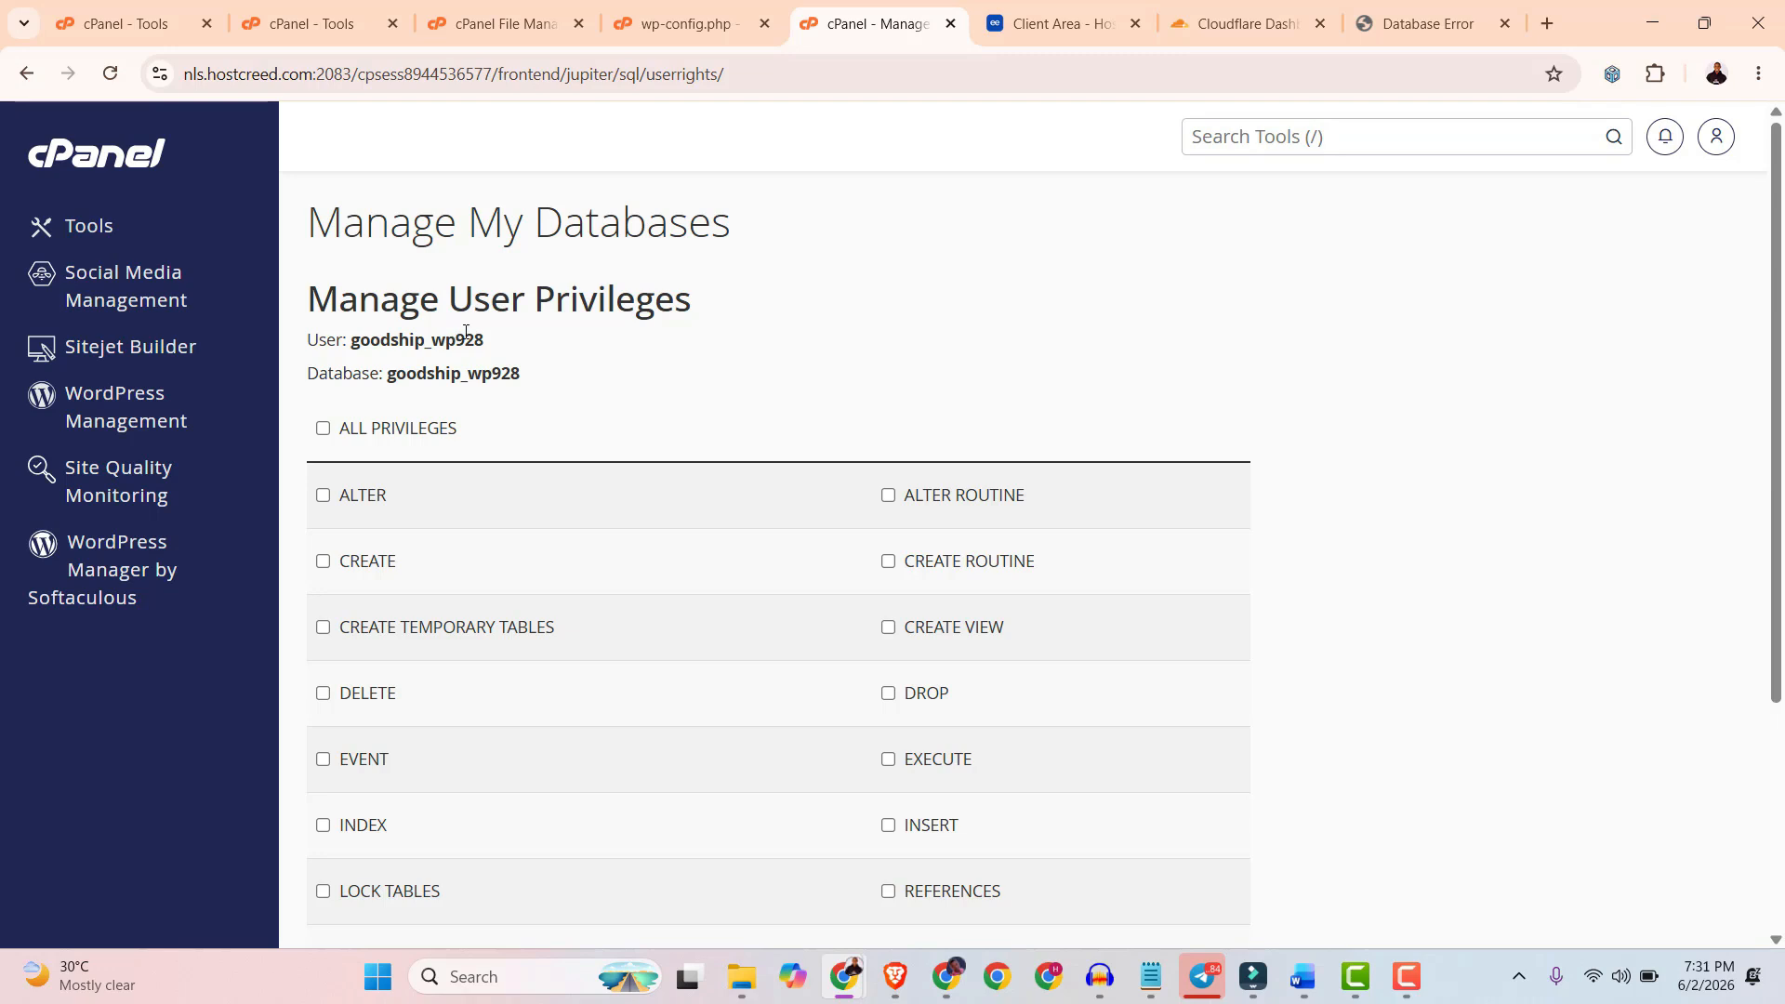
Grant ALL PRIVILEGES to the user goodship_wp928 on the database goodship_wp928 and save the changes.
click(412, 440)
scroll(530, 507, down, 3)
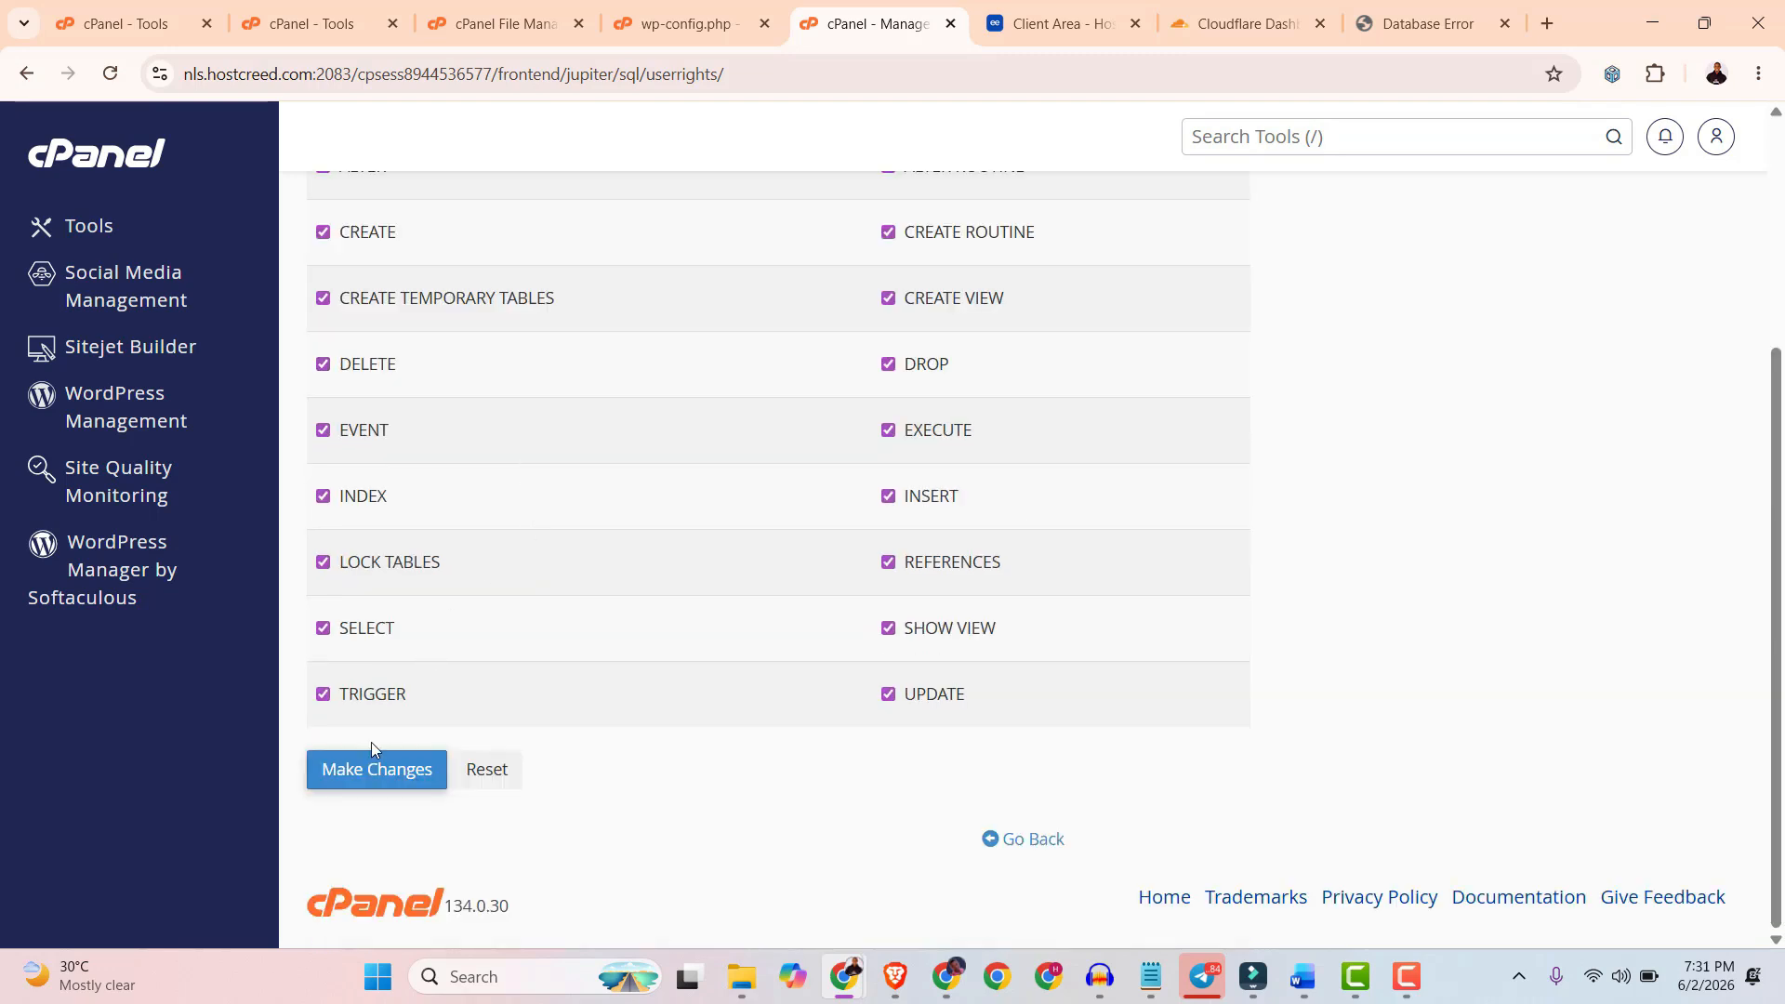
click(345, 792)
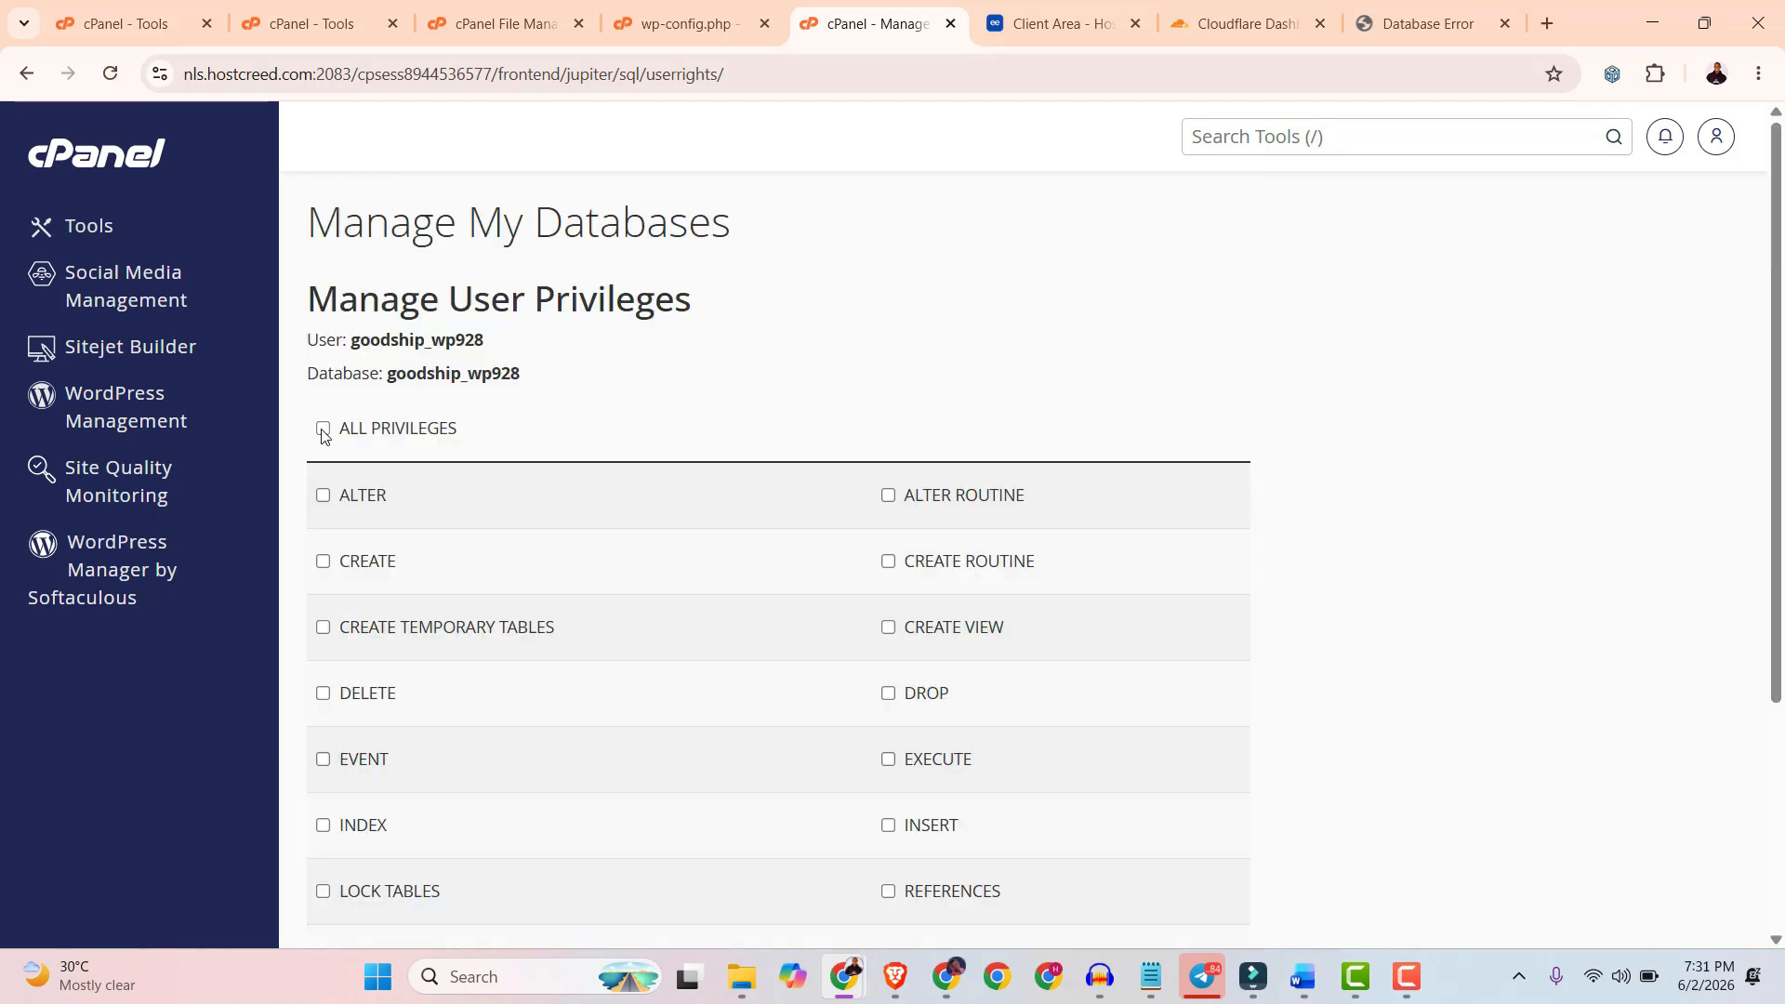
click(323, 430)
scroll(741, 614, down, 3)
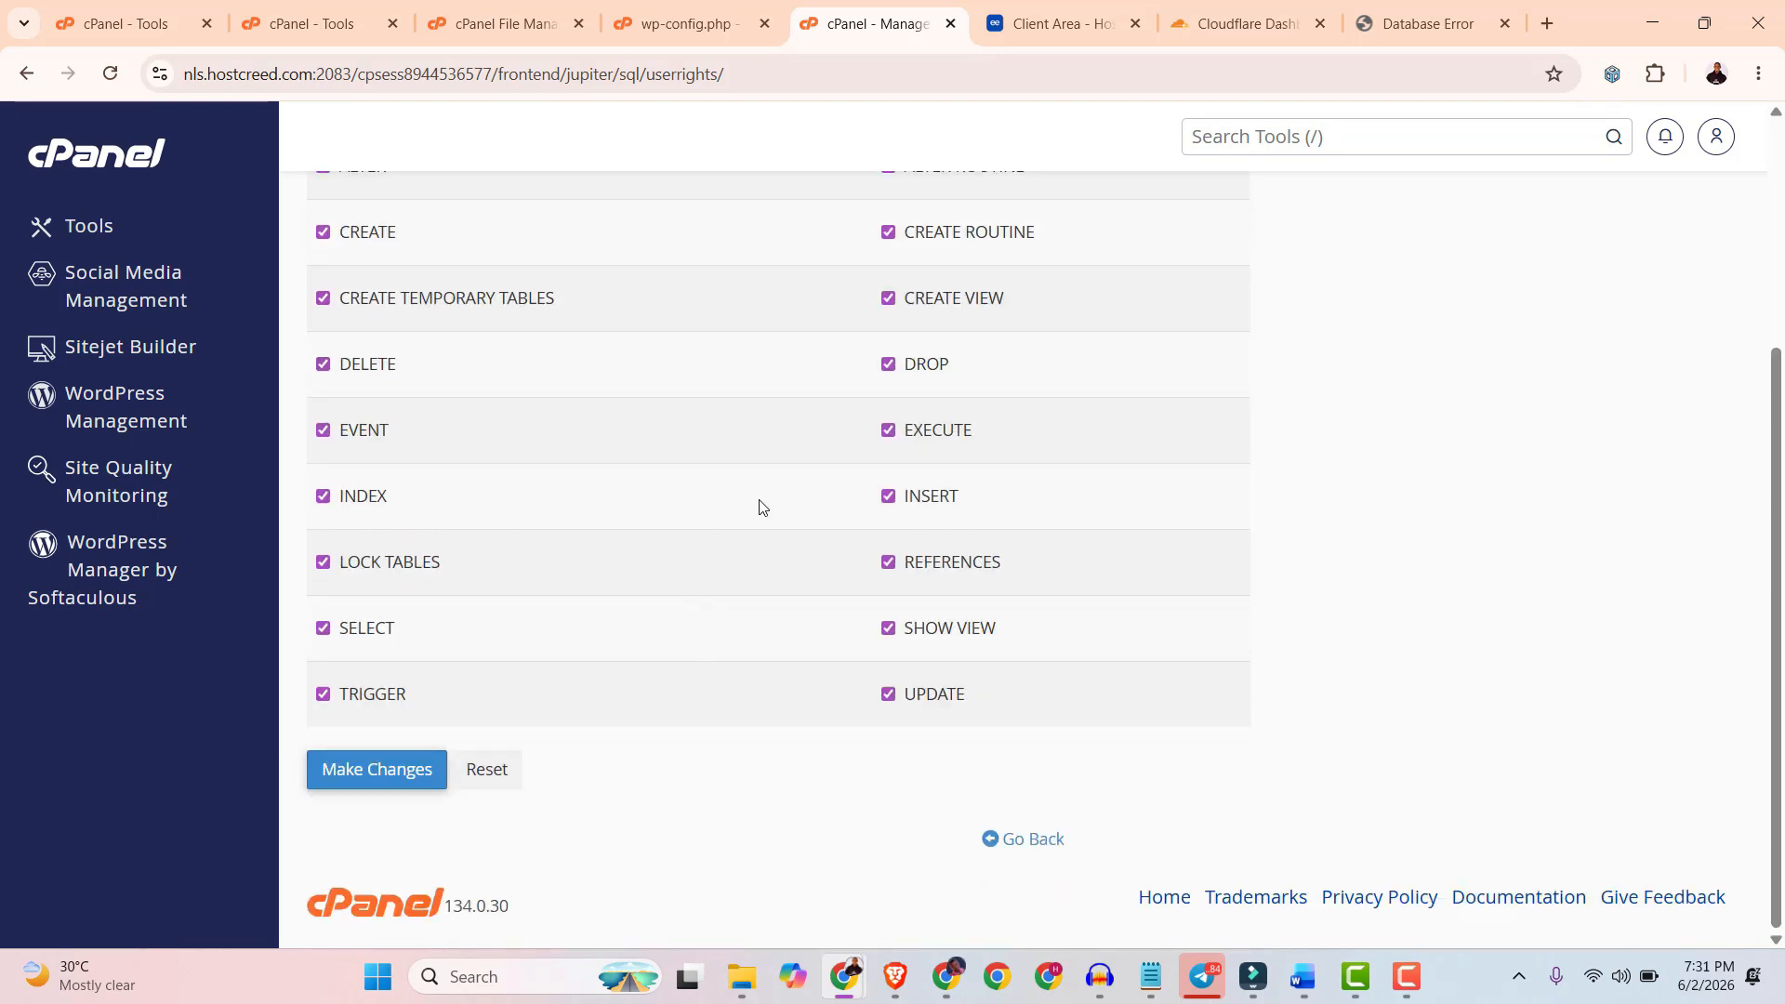
click(365, 778)
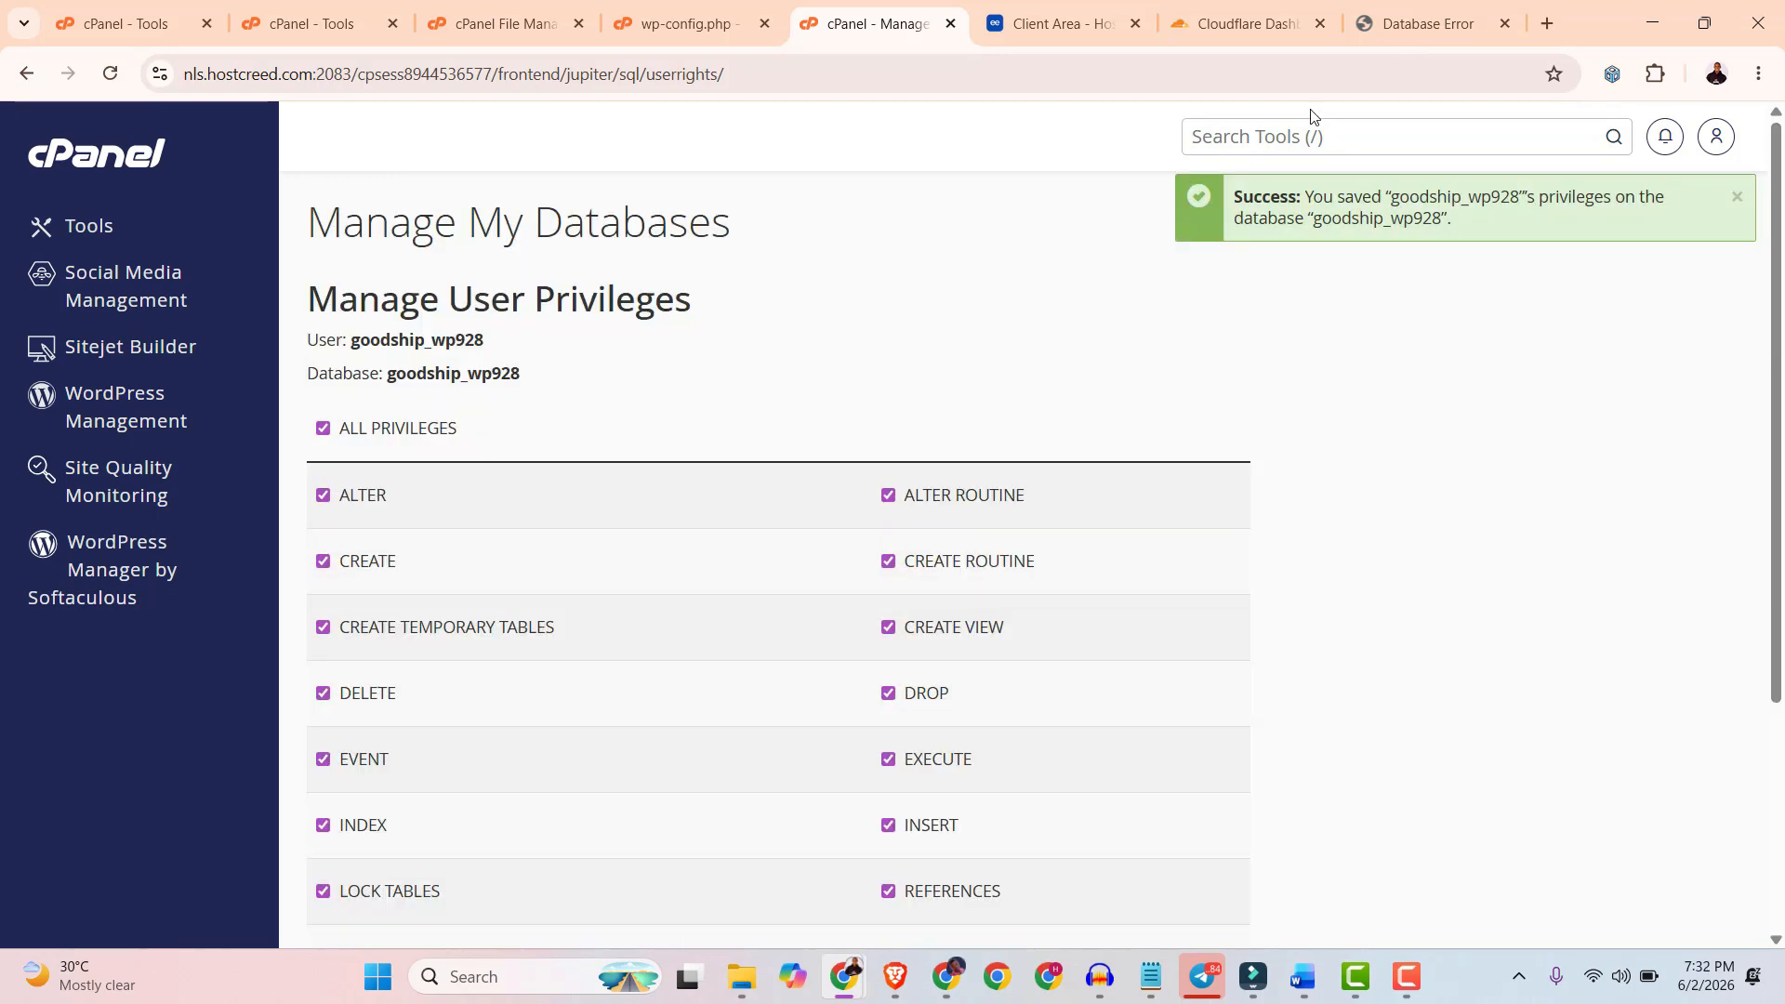
Reload the good2ship.com page that showed the database error.
click(1424, 24)
click(110, 73)
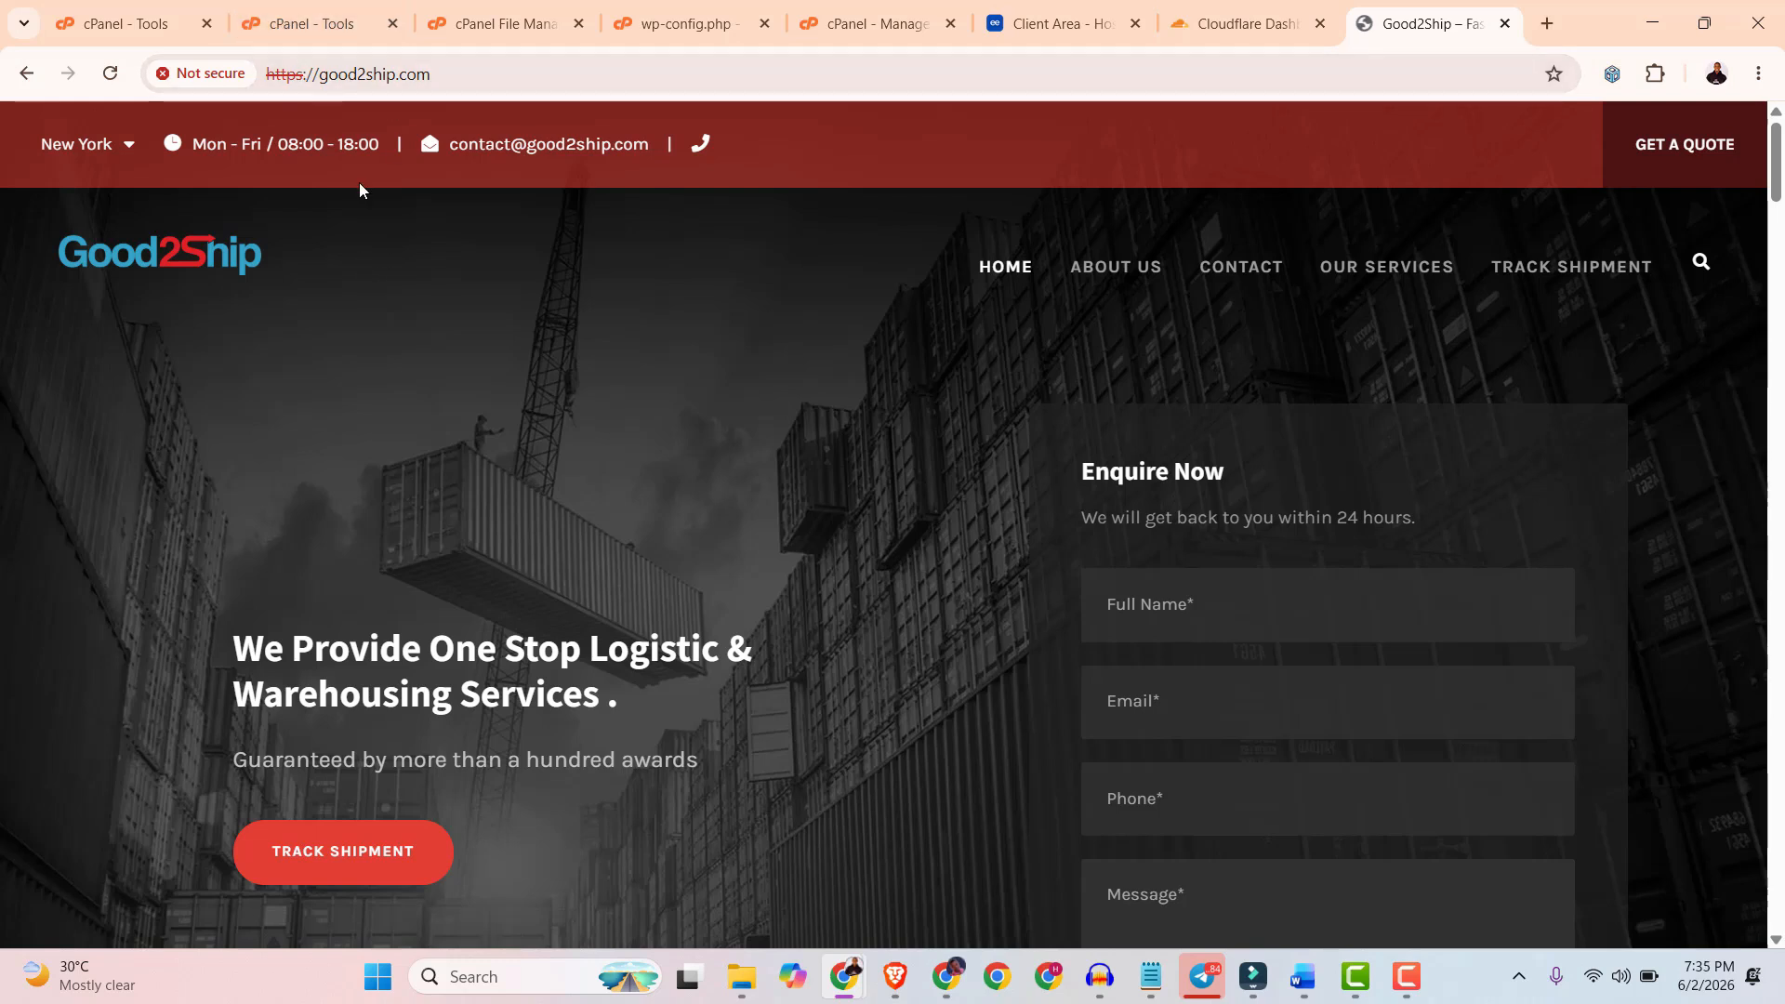
Check the domain's SSL certificate status and the available Security tools on the destination account's cPanel Tools page.
click(300, 13)
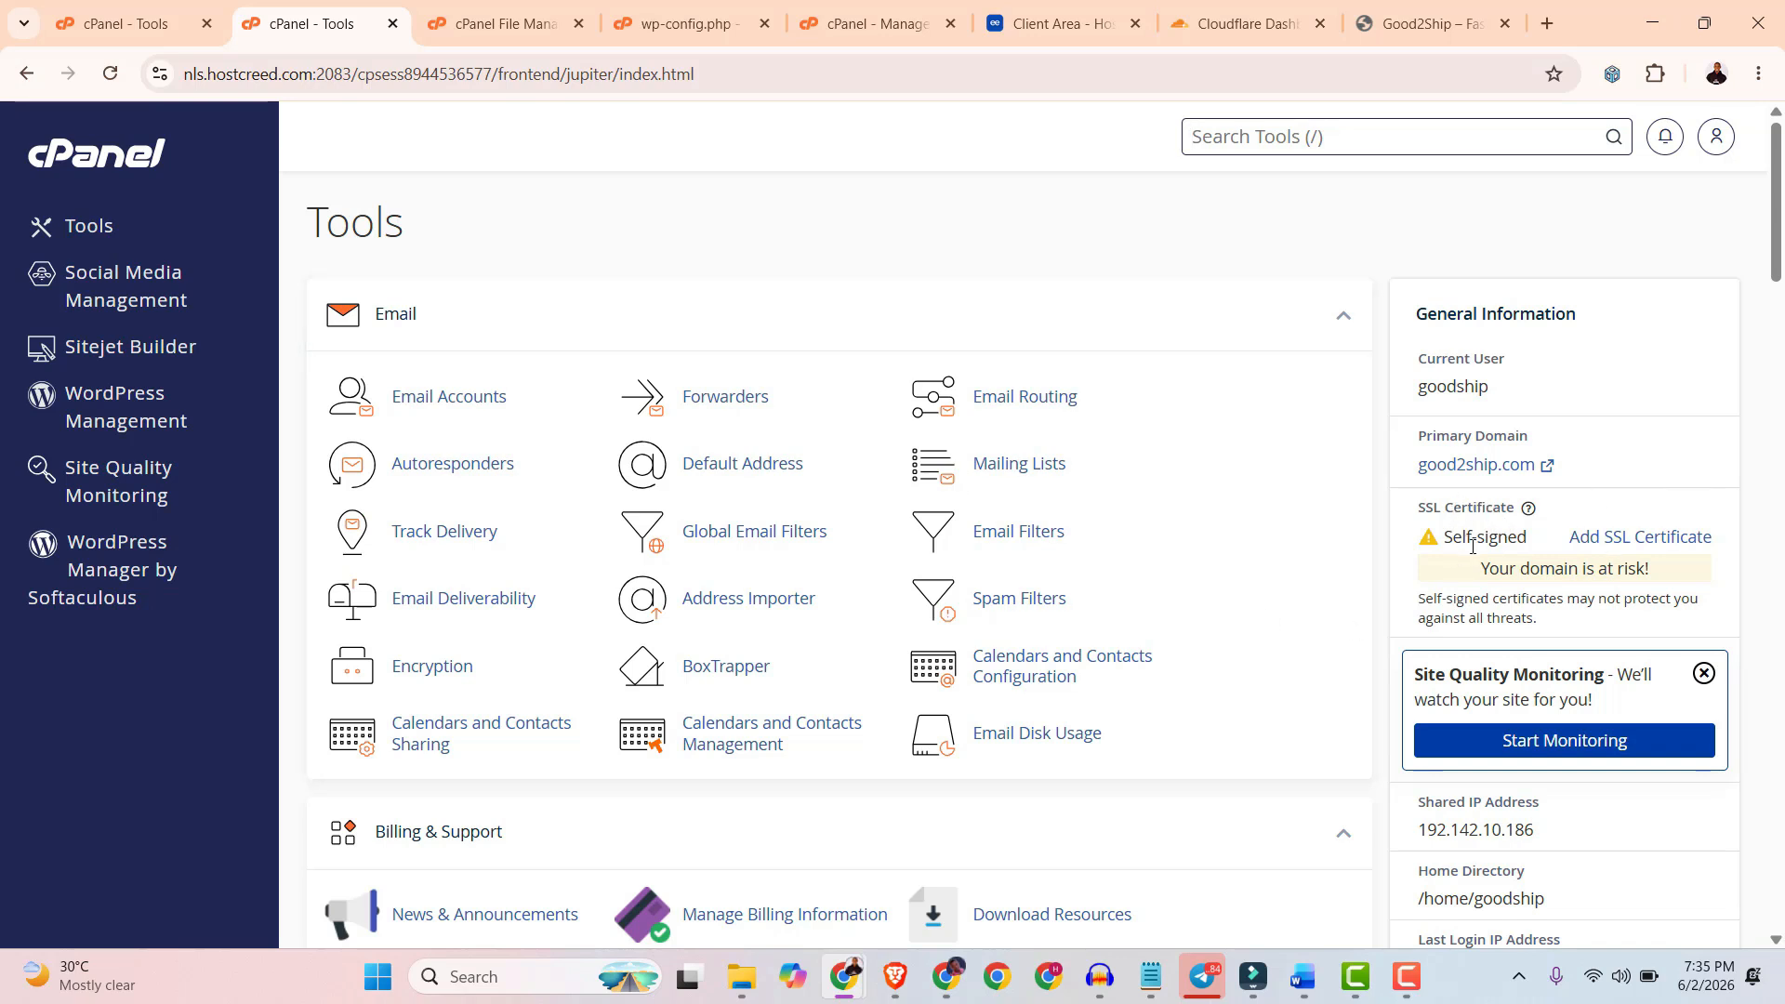
middle_click(1173, 668)
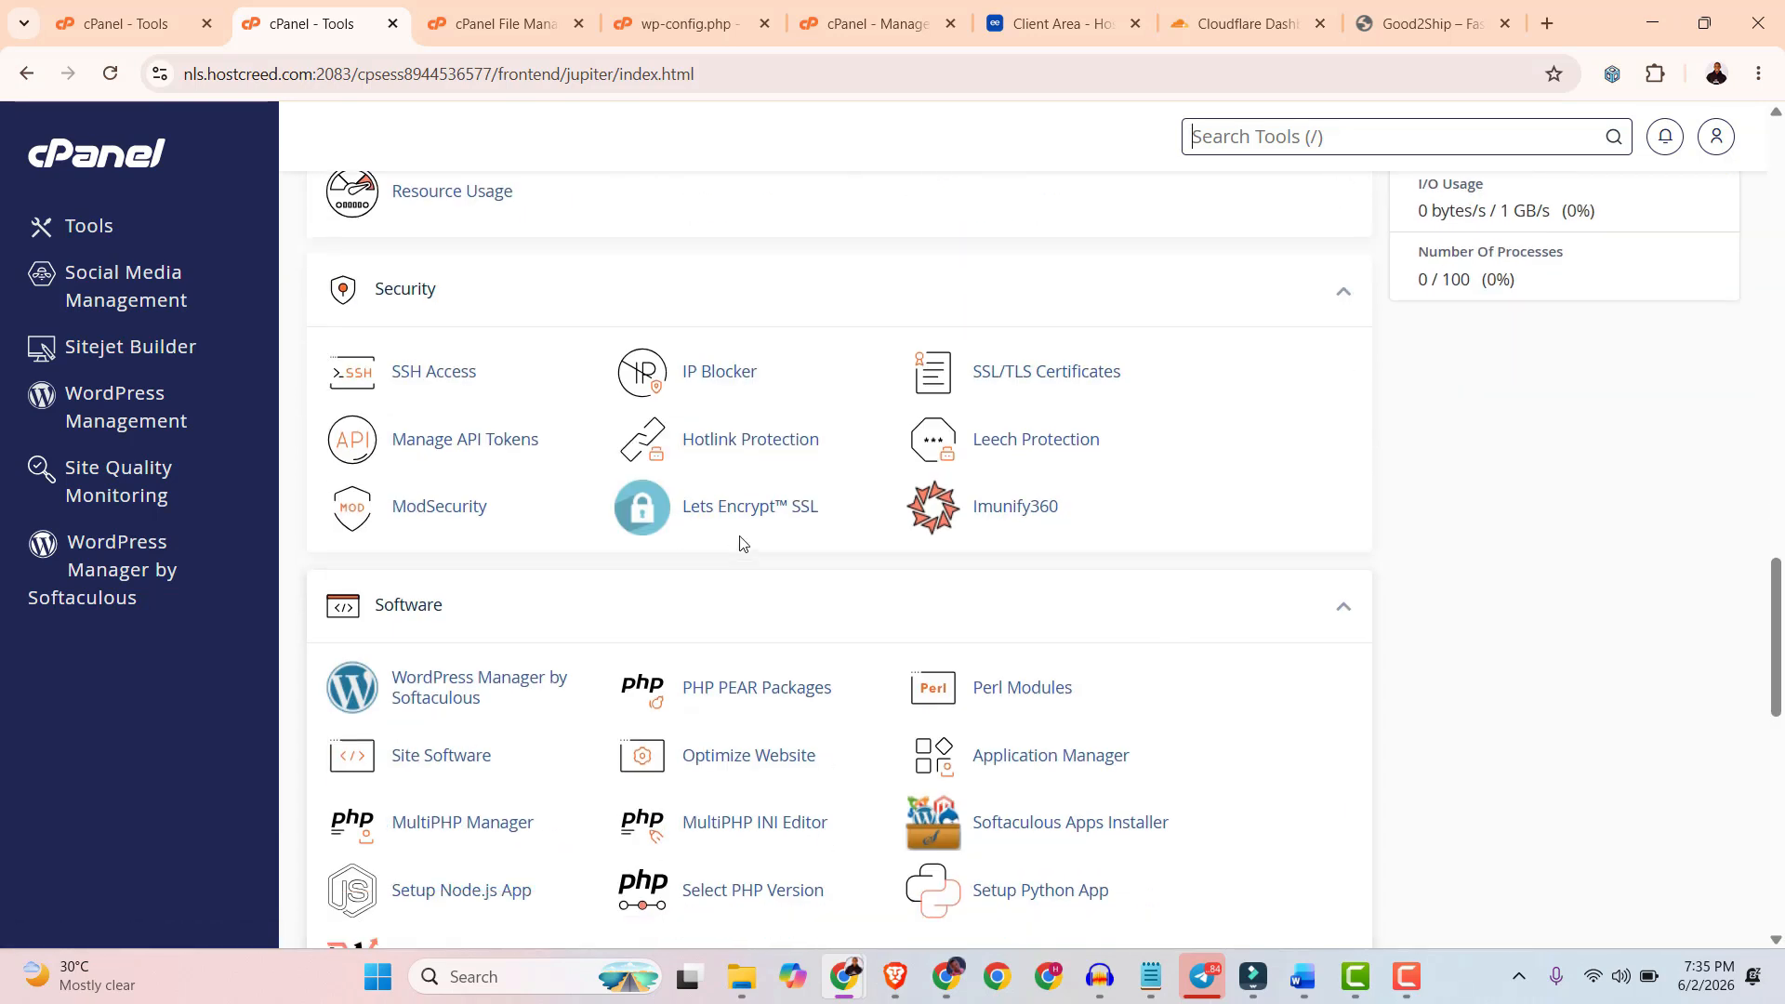
scroll(1221, 810, up, 20)
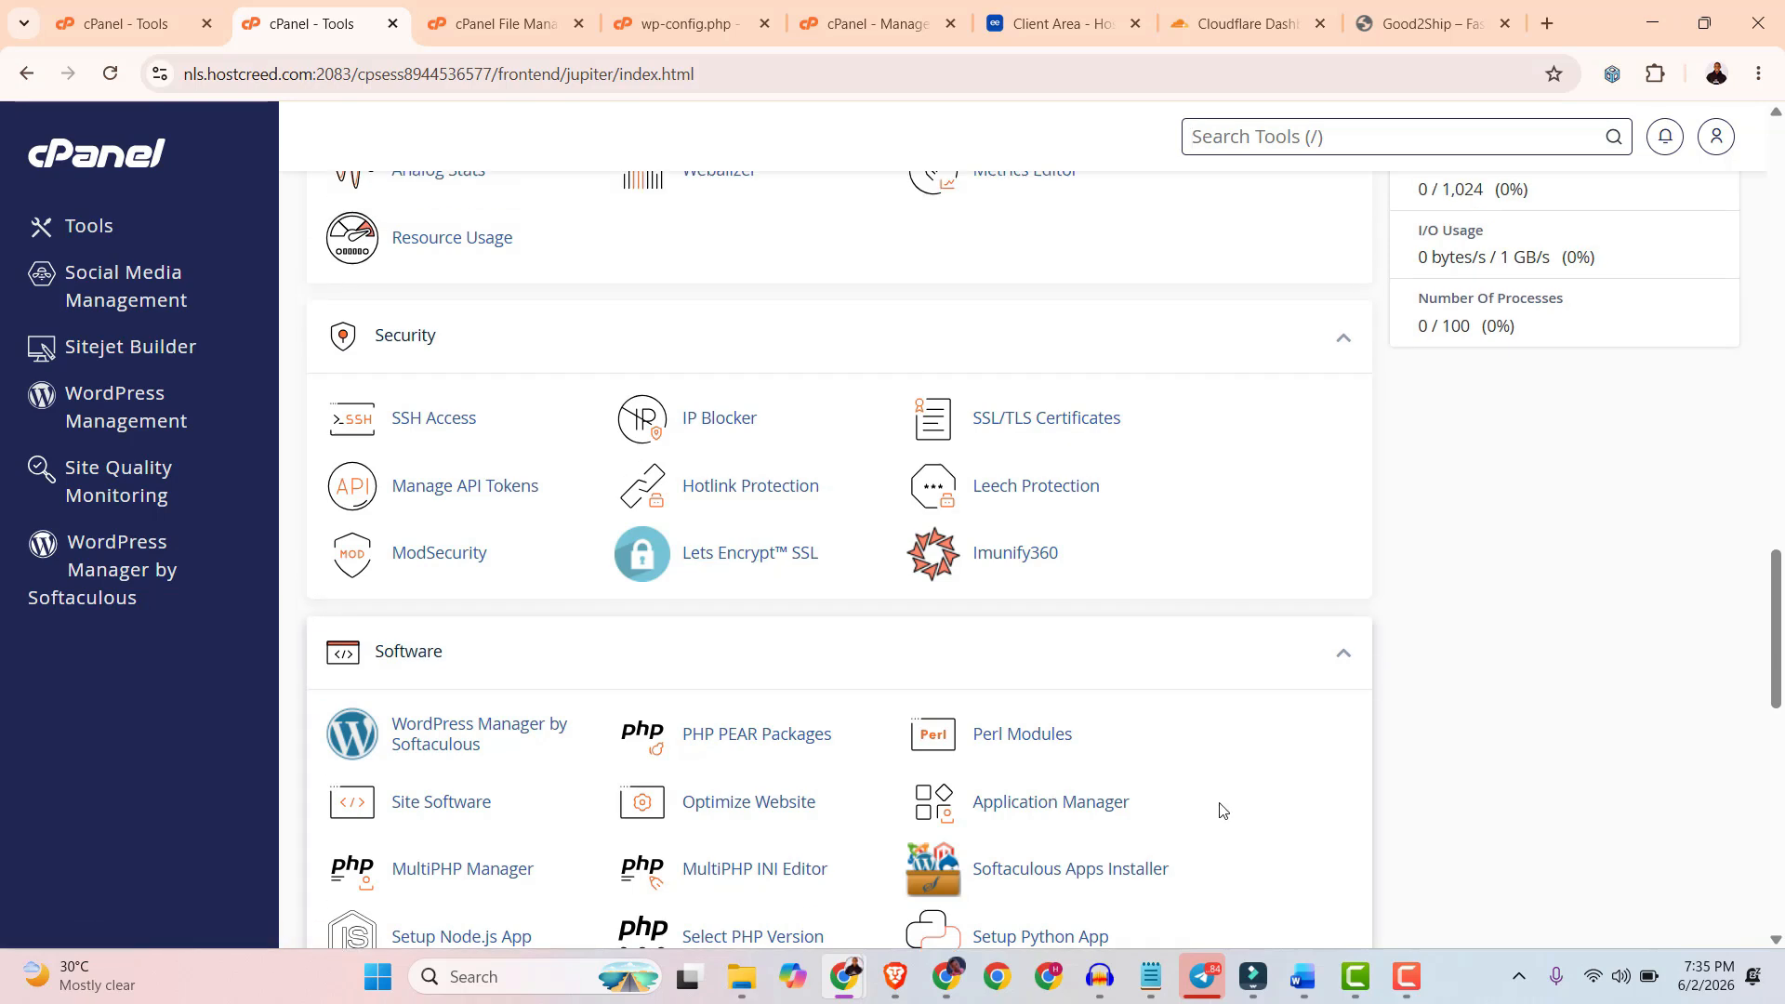
scroll(1230, 827, up, 2)
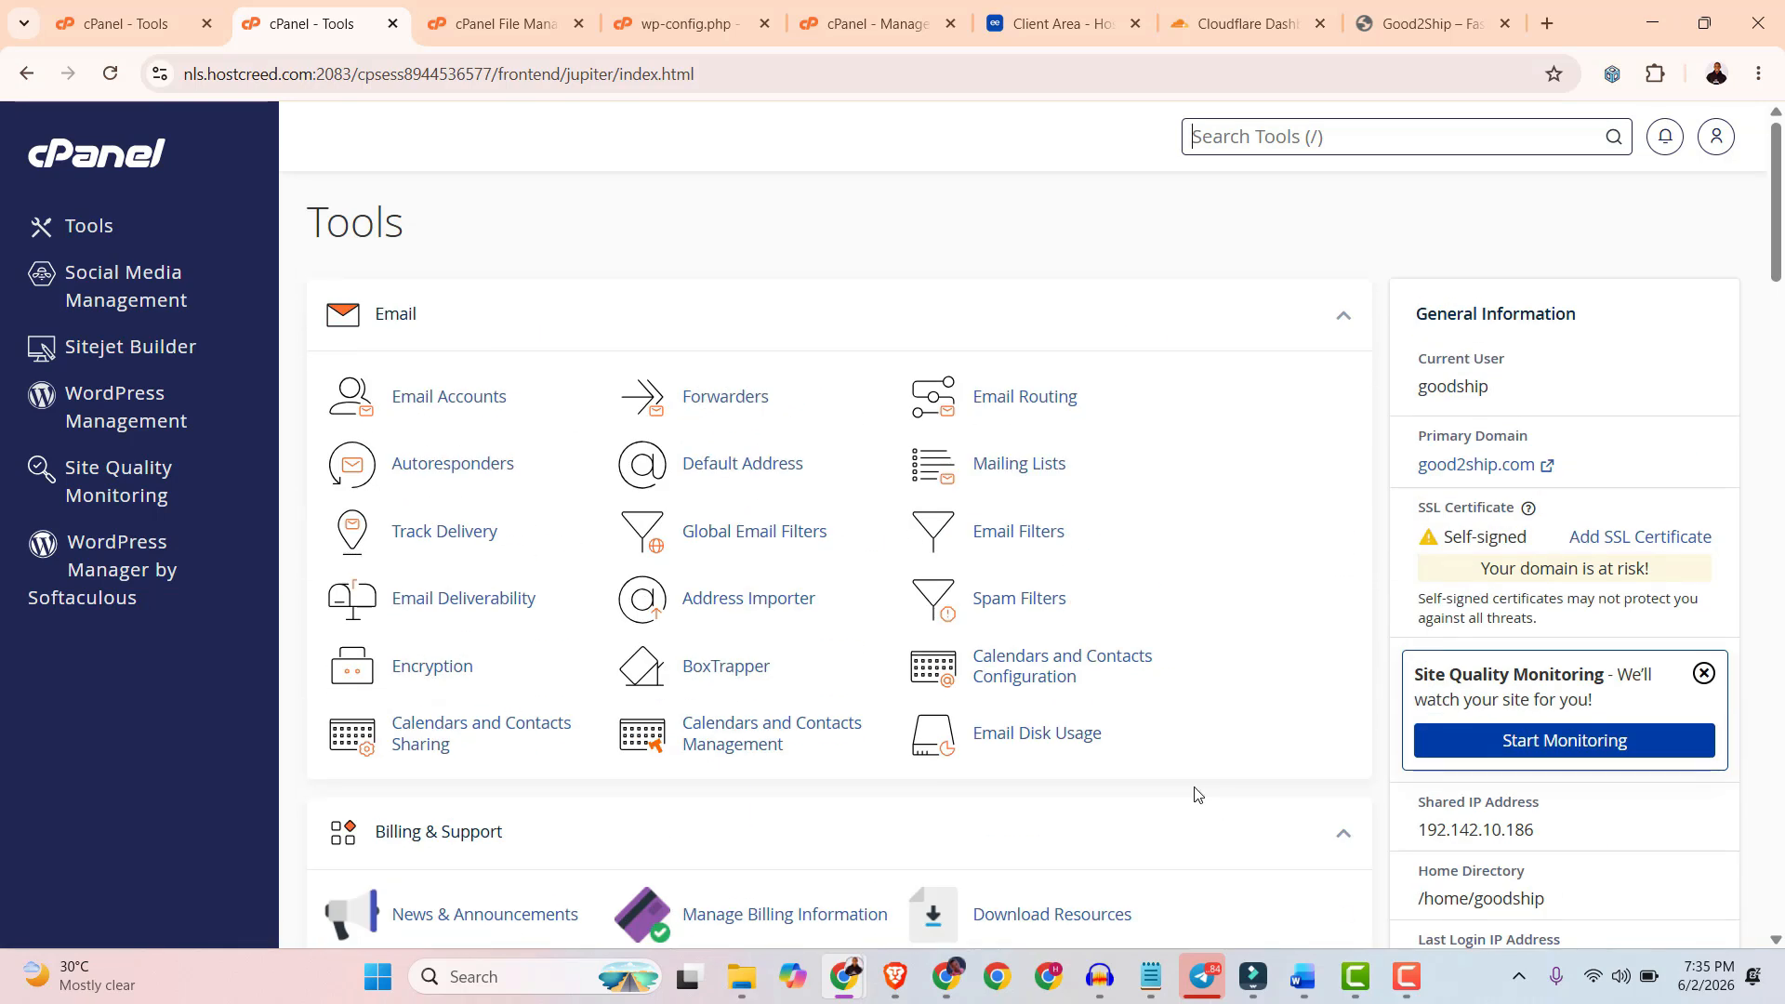
key(/)
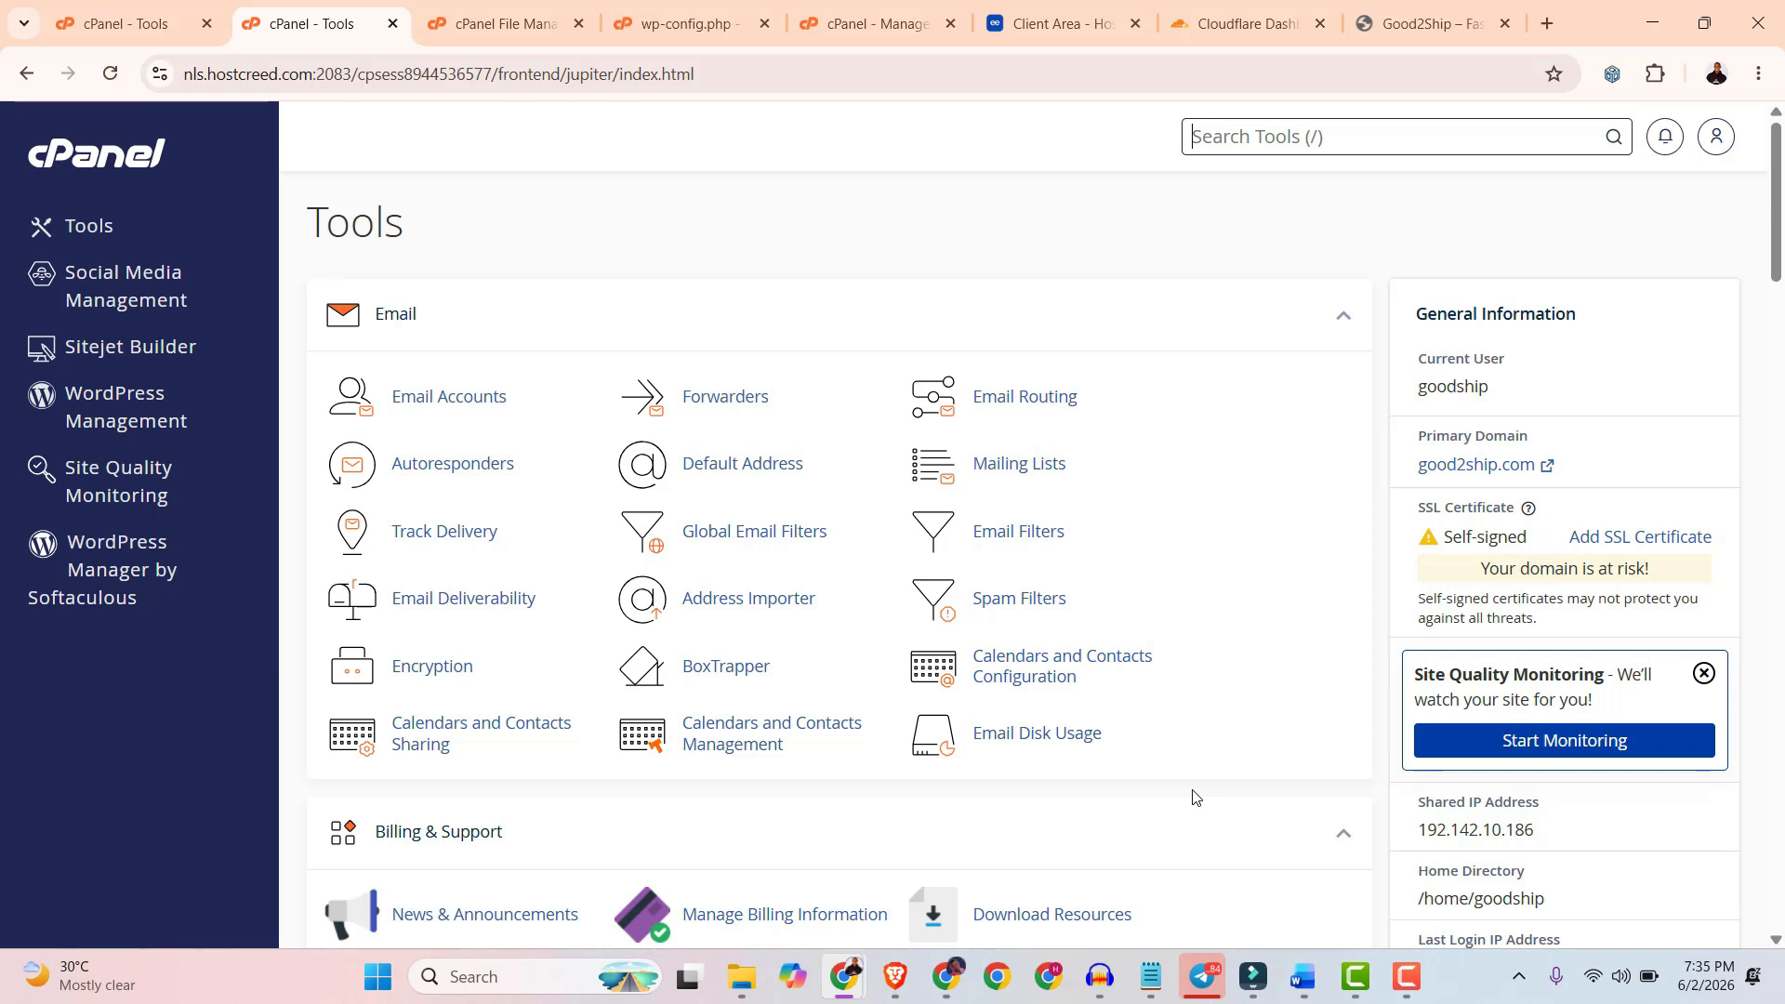